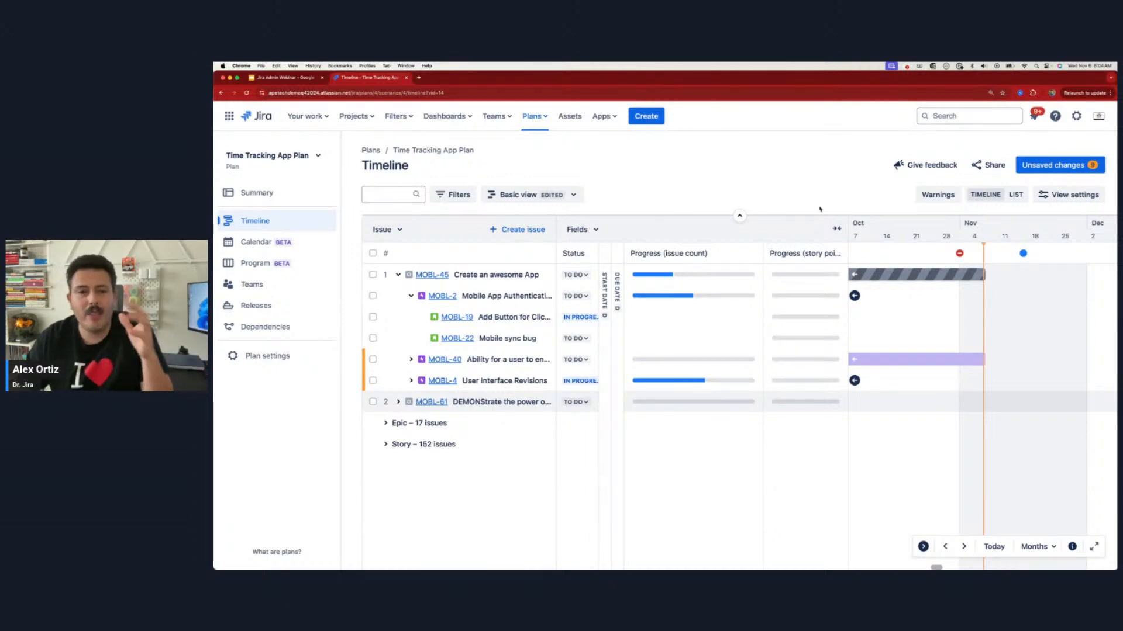
Step: Check the required-field asterisk beside Summary in the Create issue form, and close the form without creating an issue
left_click(652, 117)
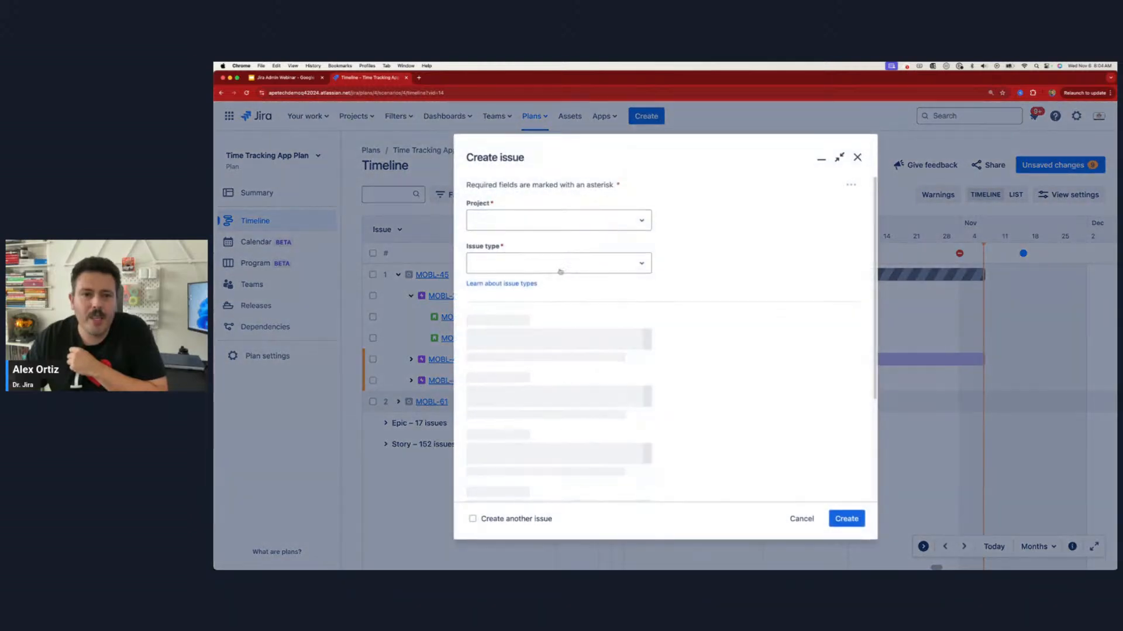
left_click_drag(497, 373, 502, 372)
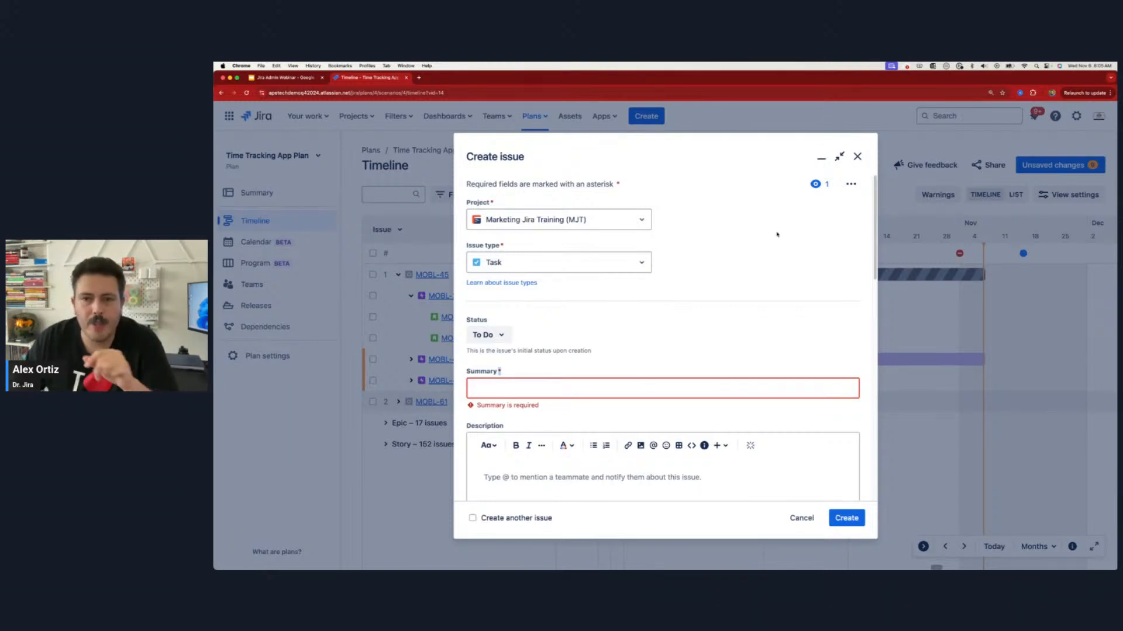
left_click(858, 156)
Step: View the Marketing Jira Training board, and switch to the Test Marketing project
left_click(355, 116)
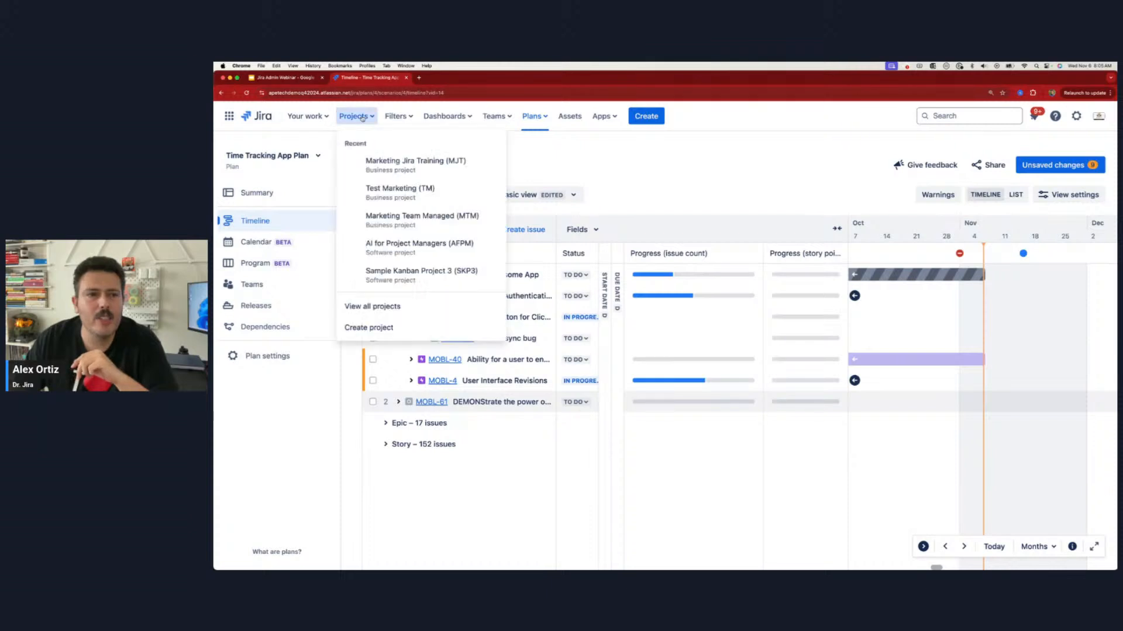
left_click(403, 164)
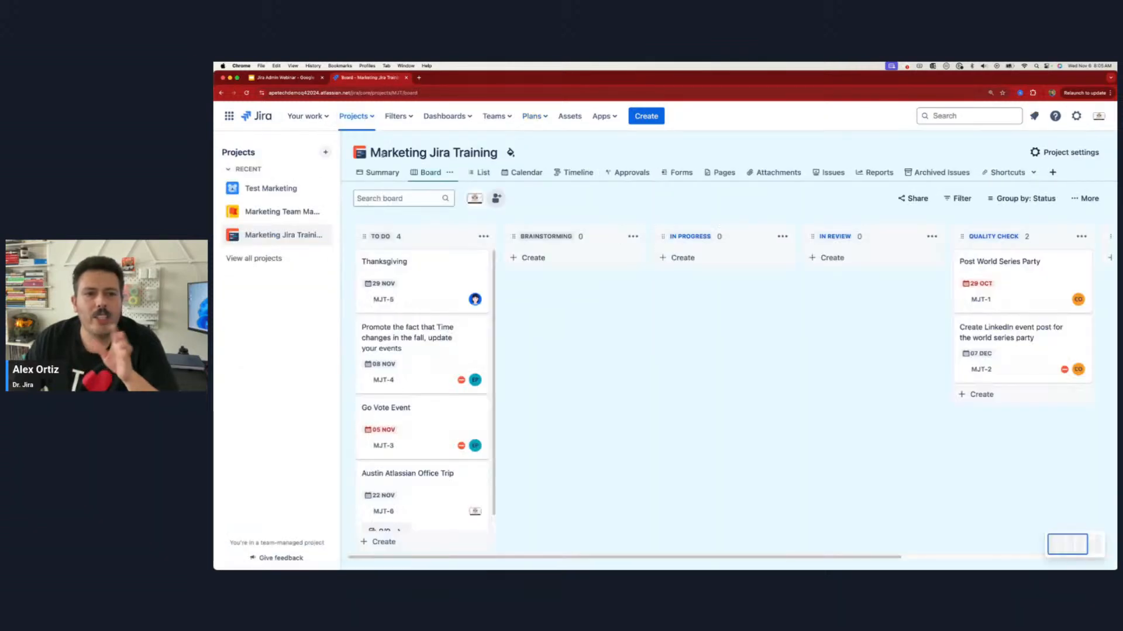
left_click(363, 115)
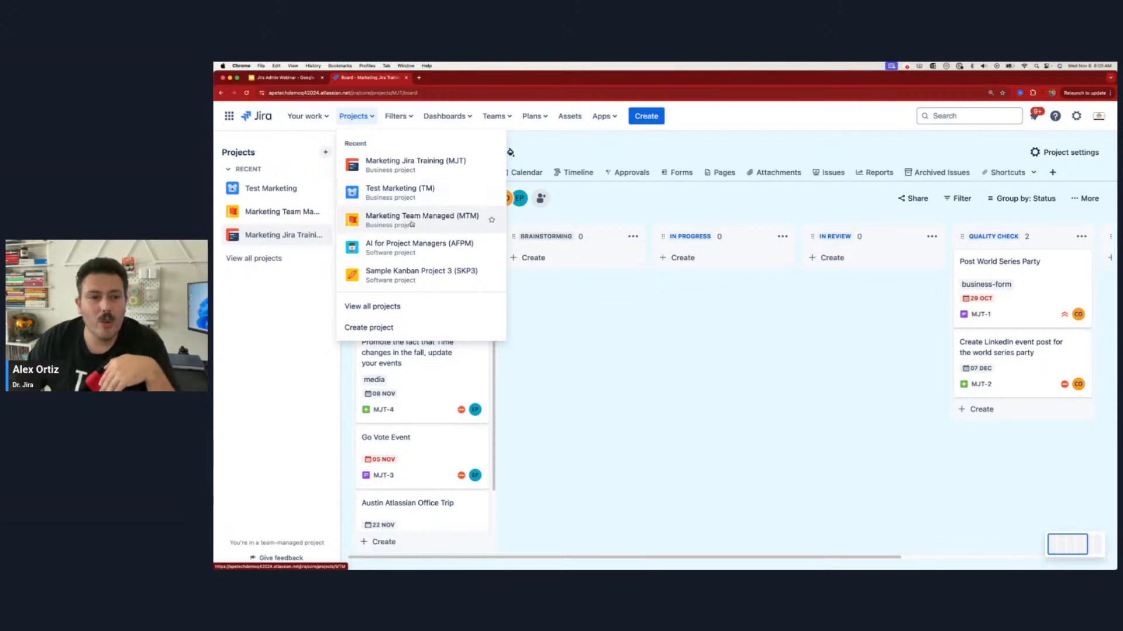
left_click(413, 194)
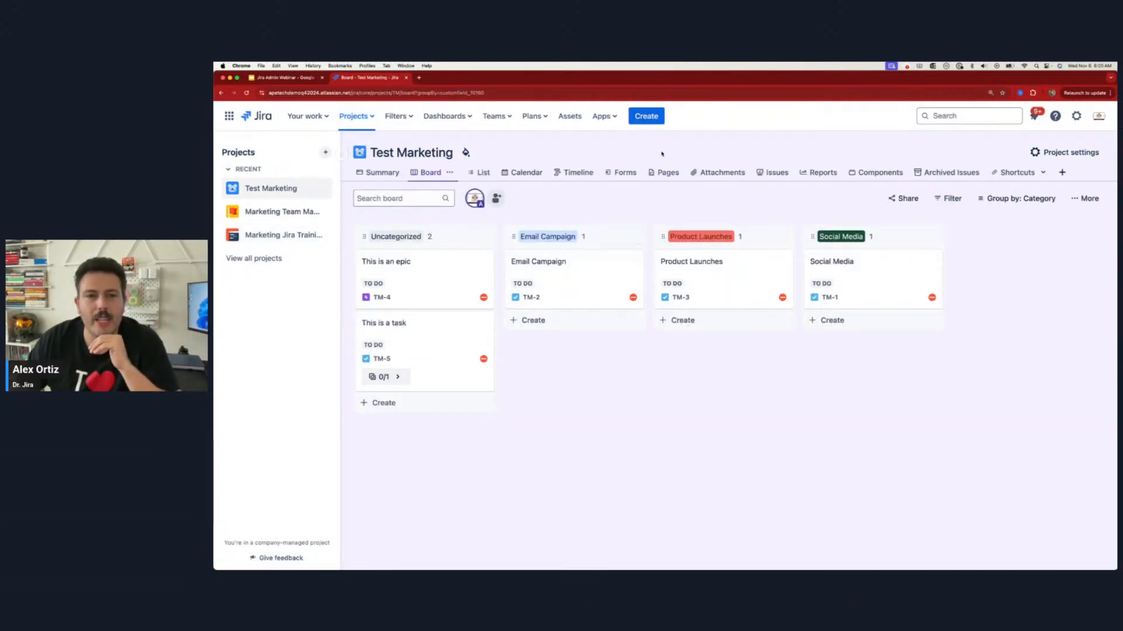
Step: Review the Description, Priority and Team fields in Test Marketing's Create issue form, and close it without creating anything
left_click(649, 117)
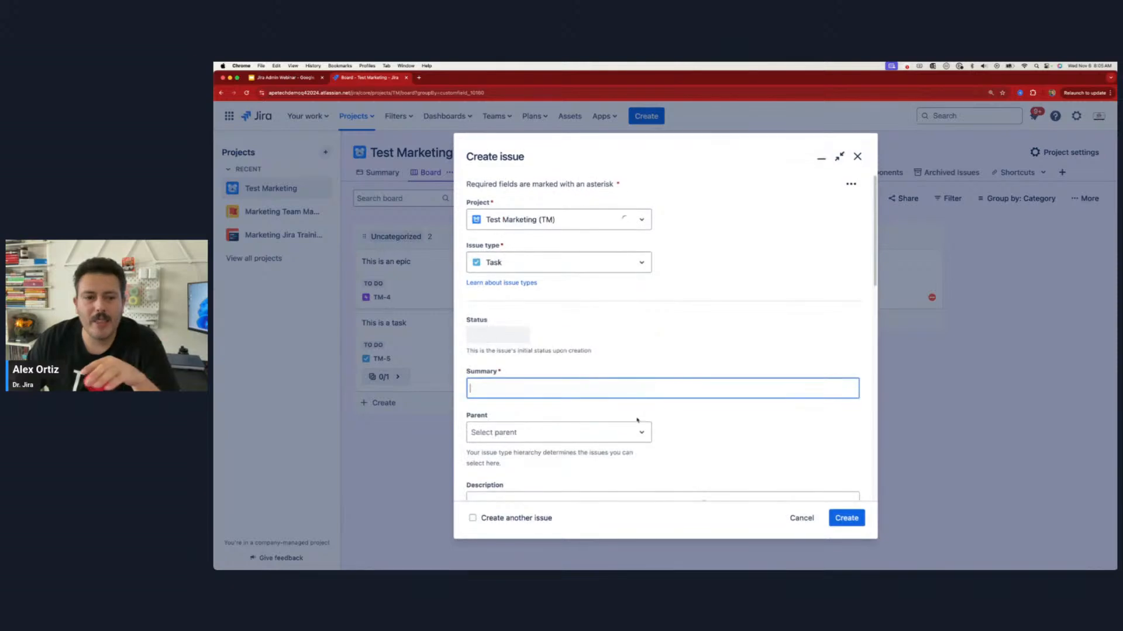
scroll(646, 412, "down", 5)
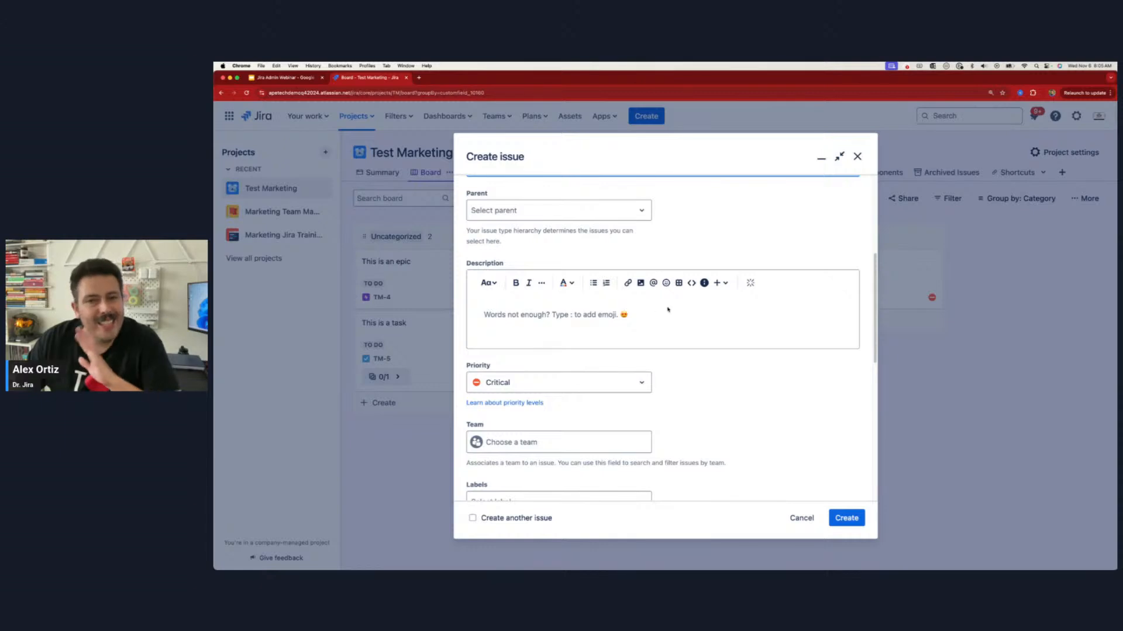
left_click(858, 156)
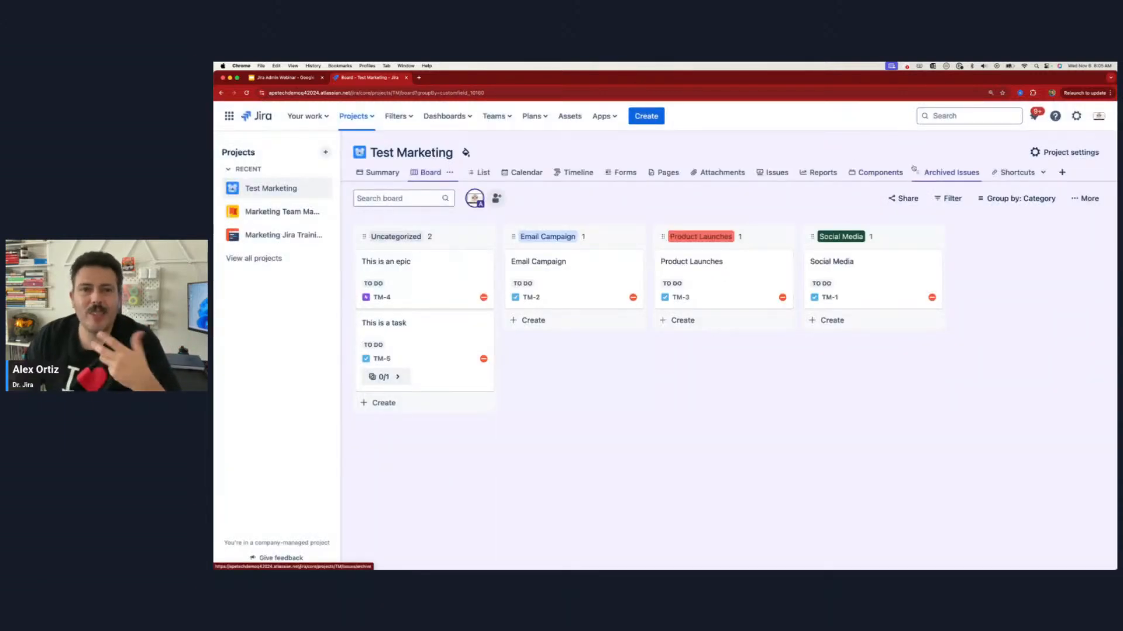
Step: Open the Default Field Configuration for editing from the Test Marketing project's field settings
left_click(1071, 154)
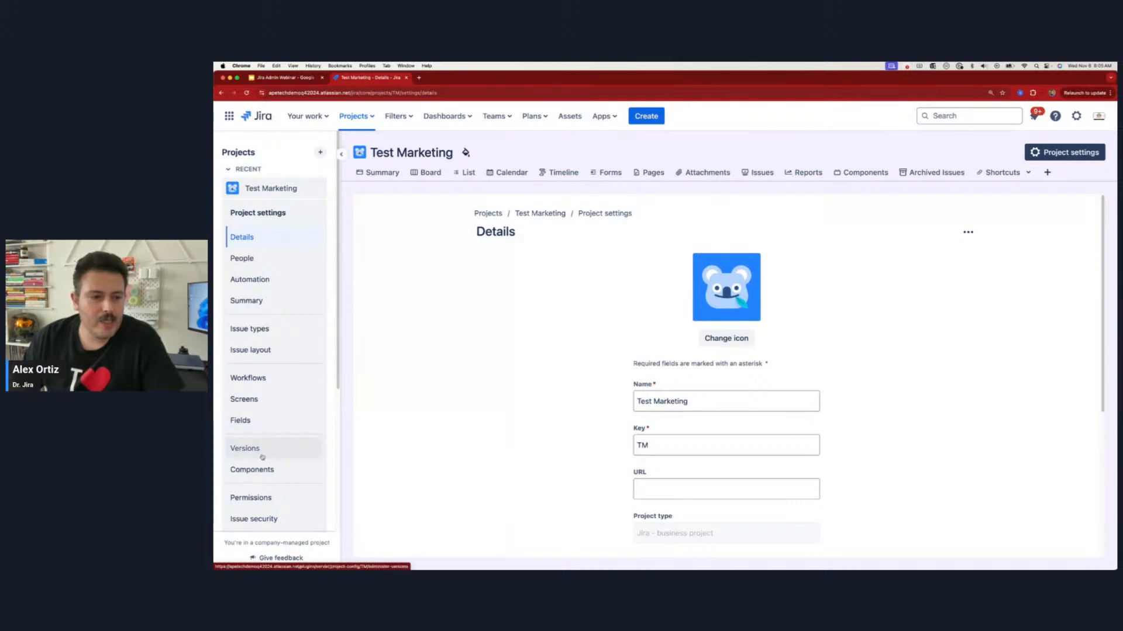
scroll(263, 433, "down", 2)
left_click(253, 367)
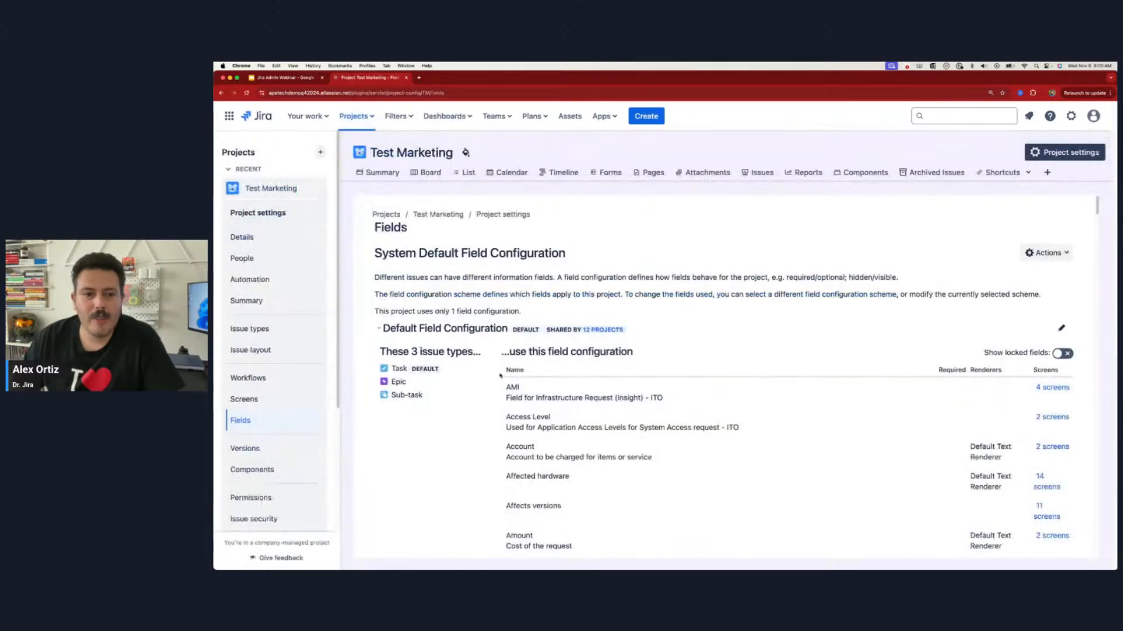
left_click(1062, 329)
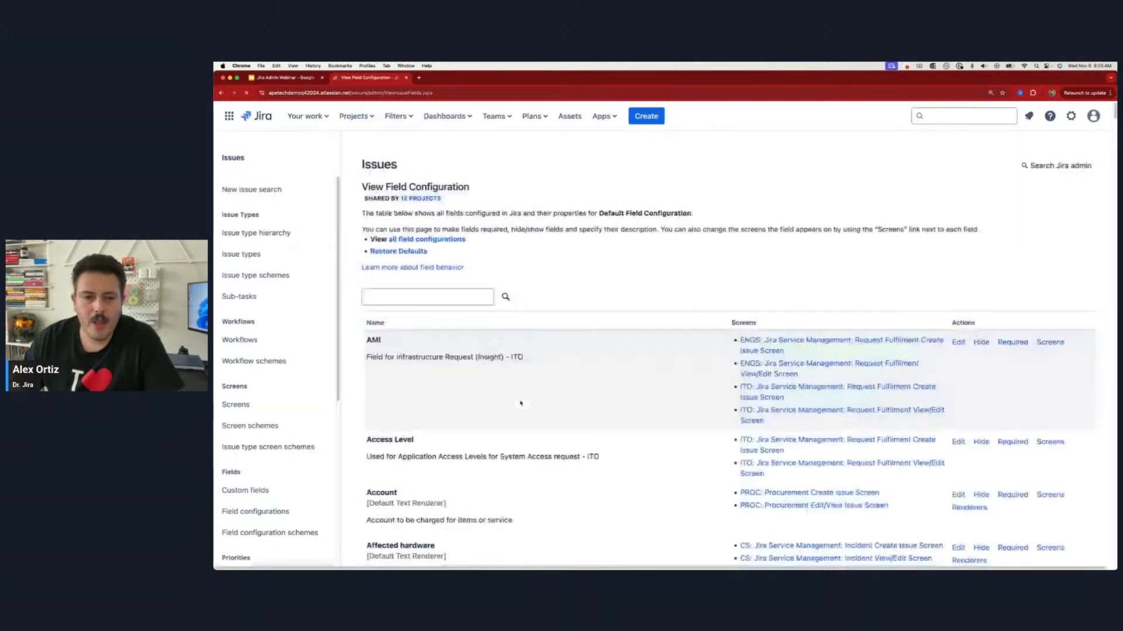
Step: Search the Default Field Configuration for "desc" and examine the screens that use the Description field
type("desc")
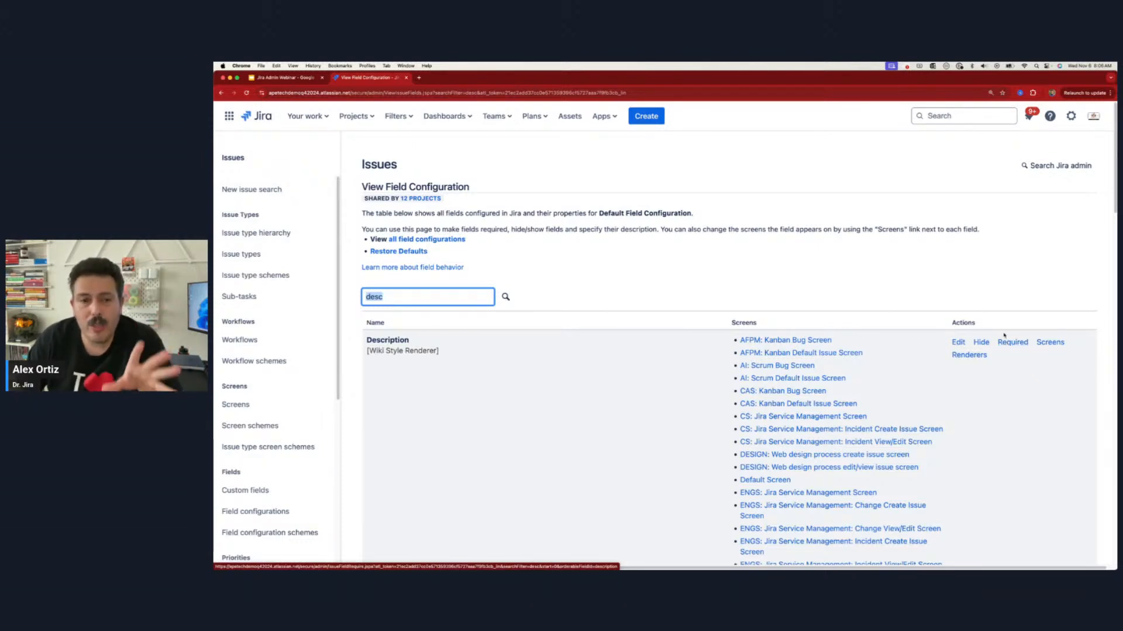
scroll(783, 335, "down", 1)
scroll(783, 335, "down", 10)
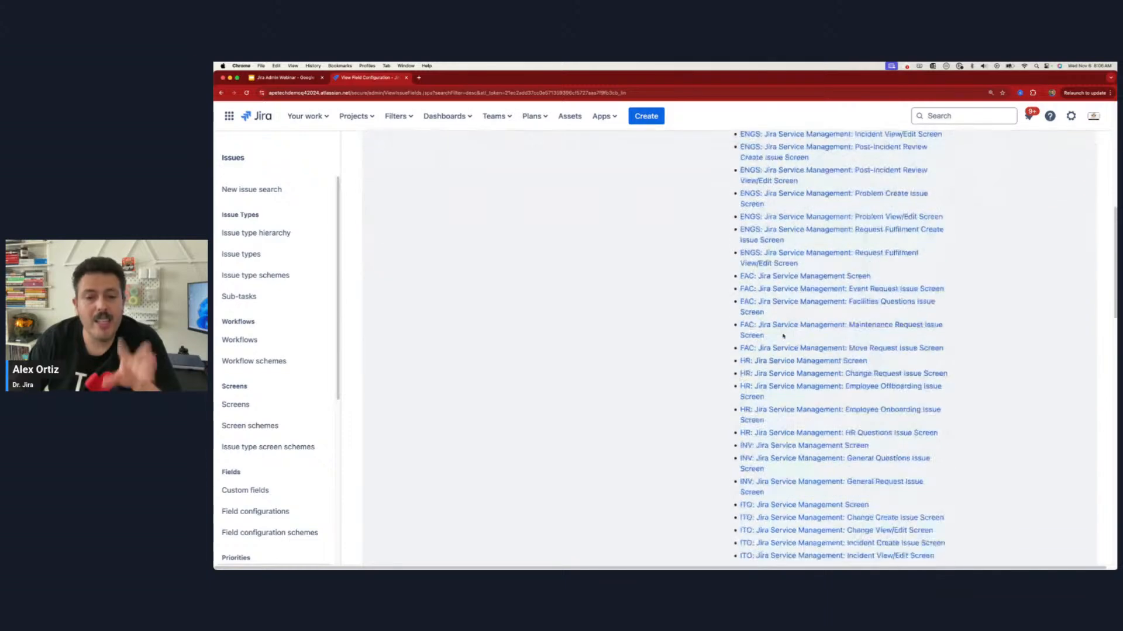
scroll(792, 331, "up", 8)
scroll(792, 331, "up", 3)
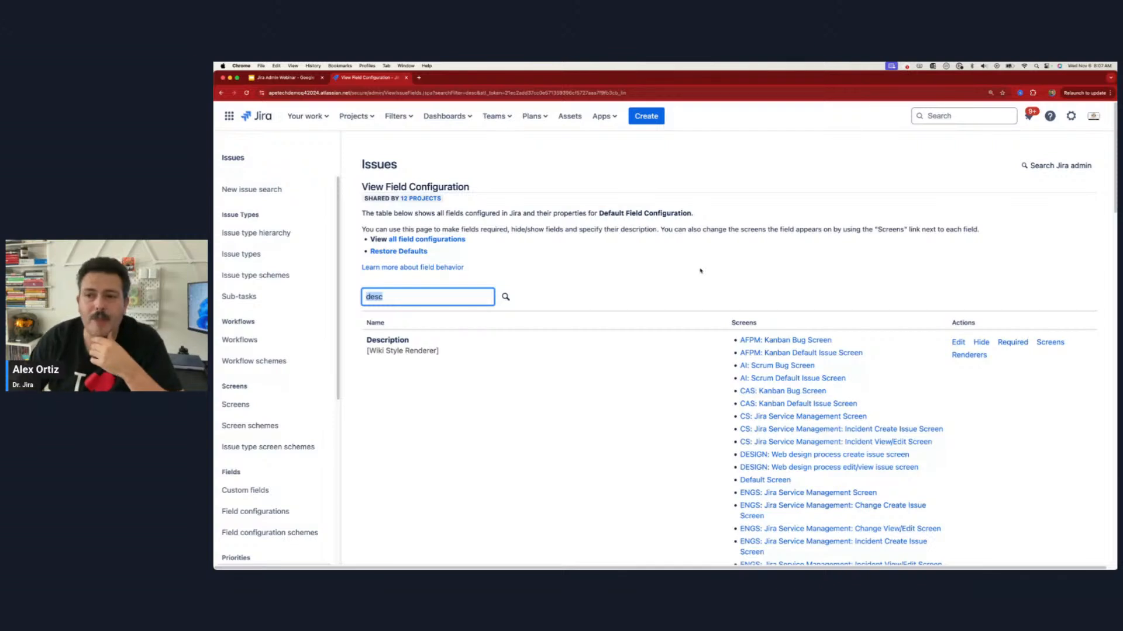
Step: Open the list of field configurations in Jira's issue settings, and view the Add Field Configuration form without adding one
left_click(1071, 116)
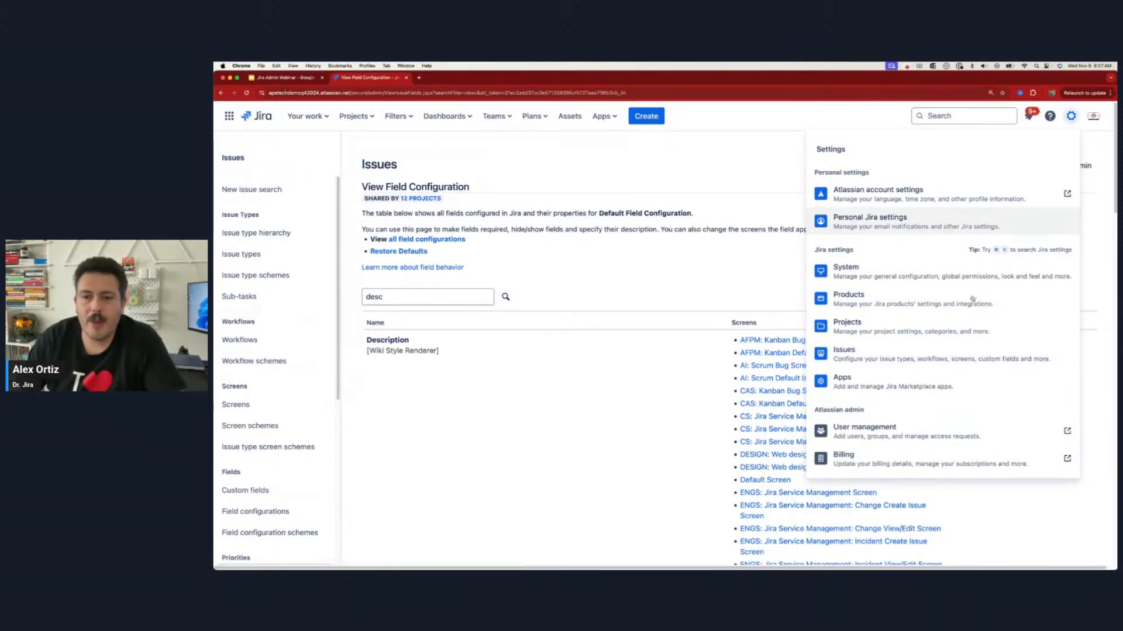
left_click(844, 353)
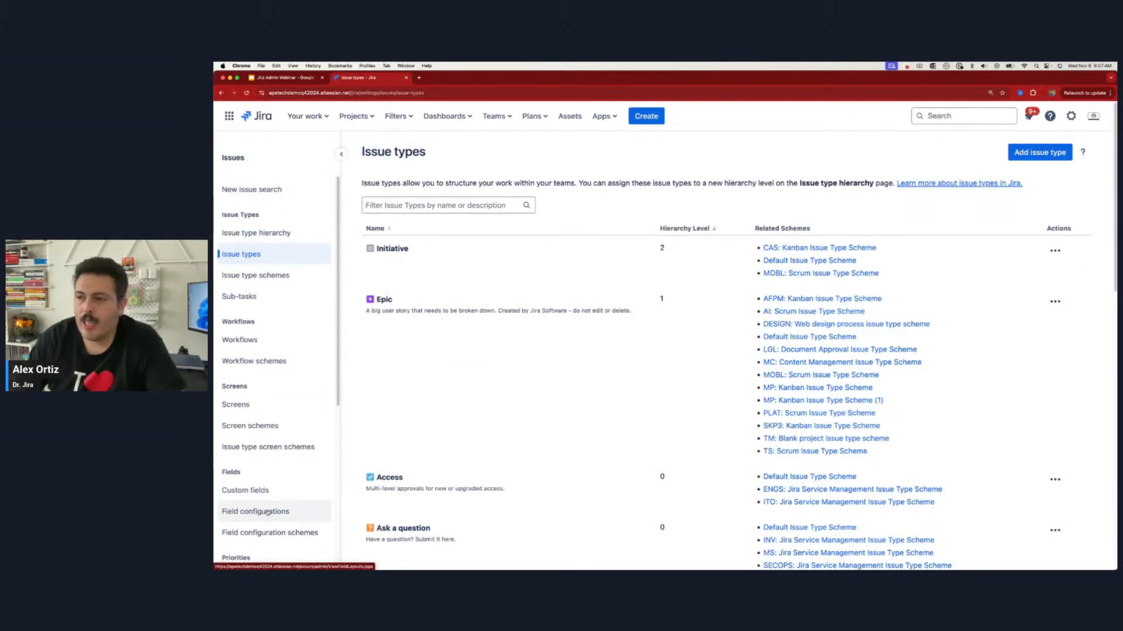
left_click(260, 512)
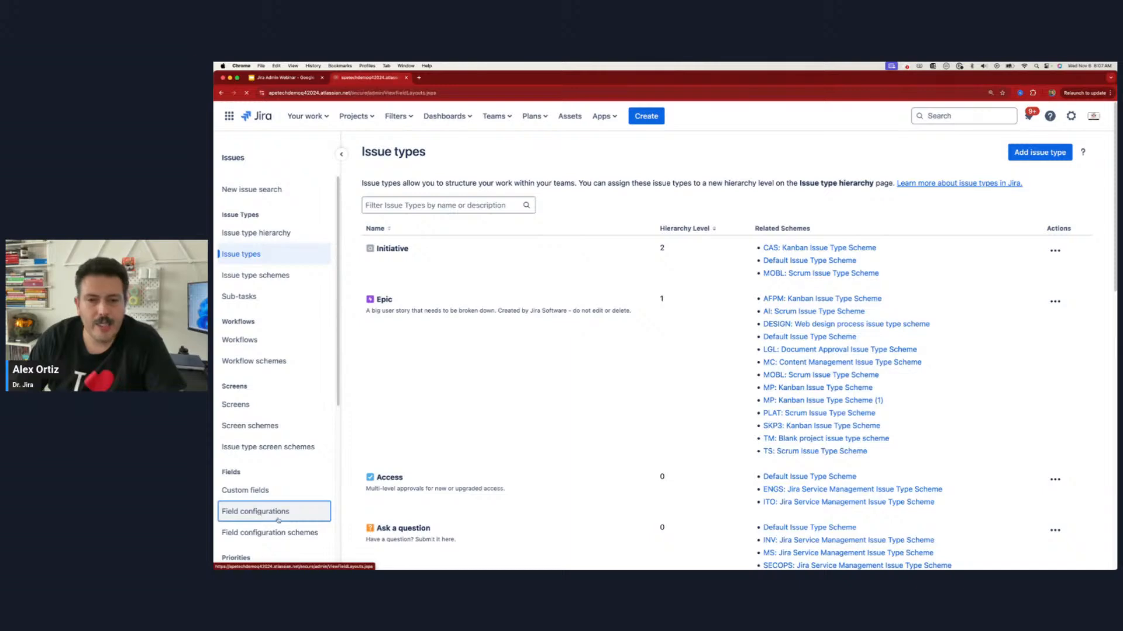
scroll(707, 406, "down", 5)
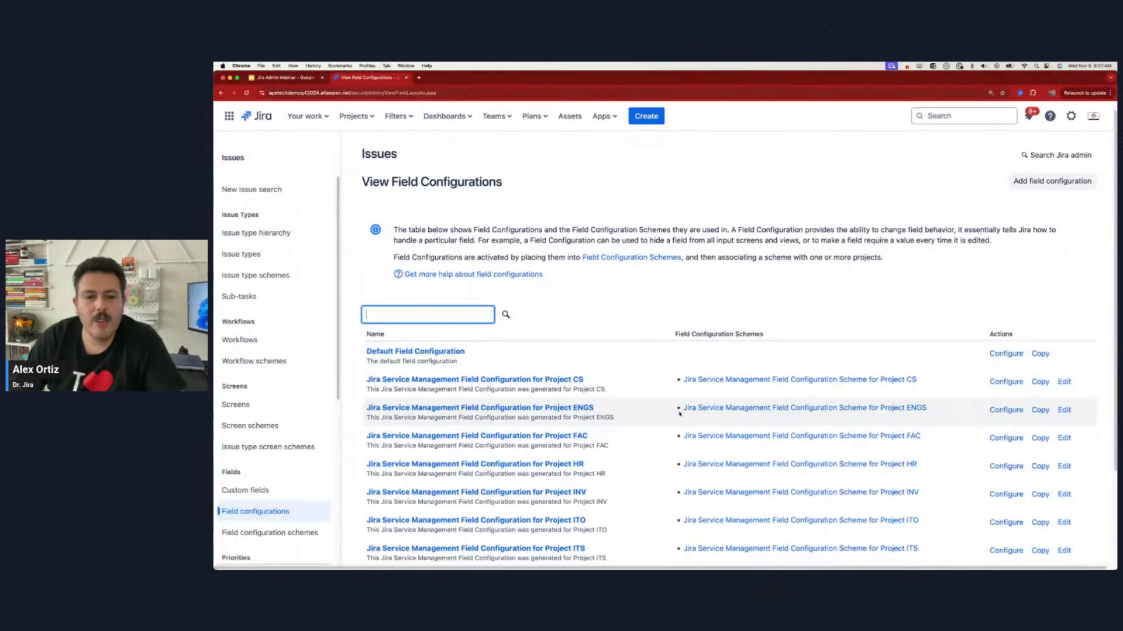
scroll(685, 408, "up", 5)
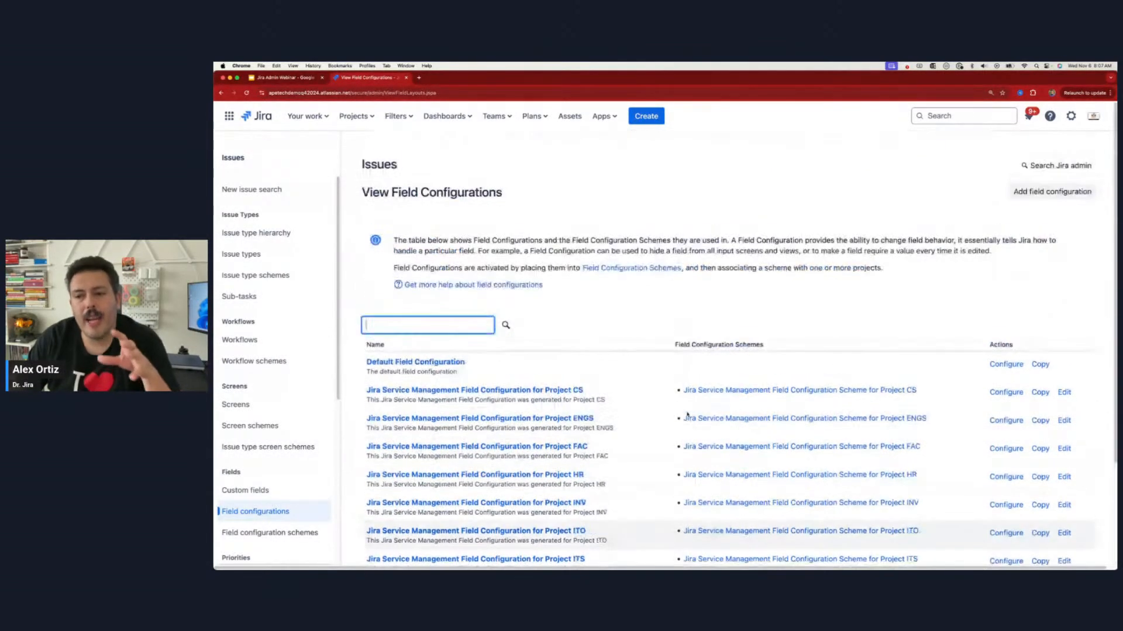
left_click(1047, 197)
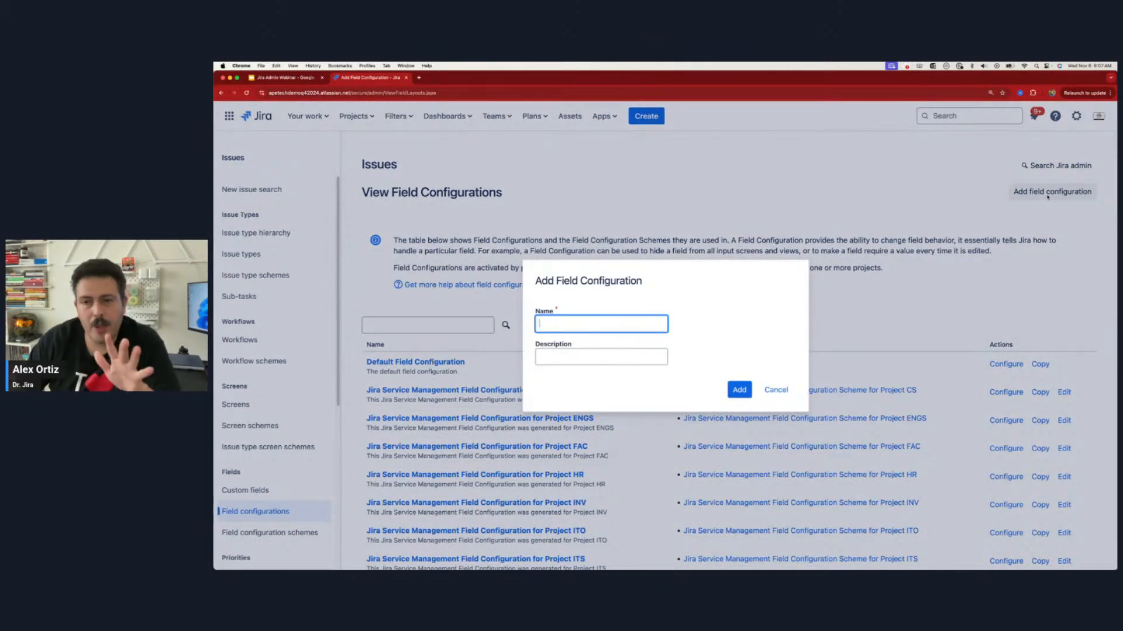
left_click(776, 390)
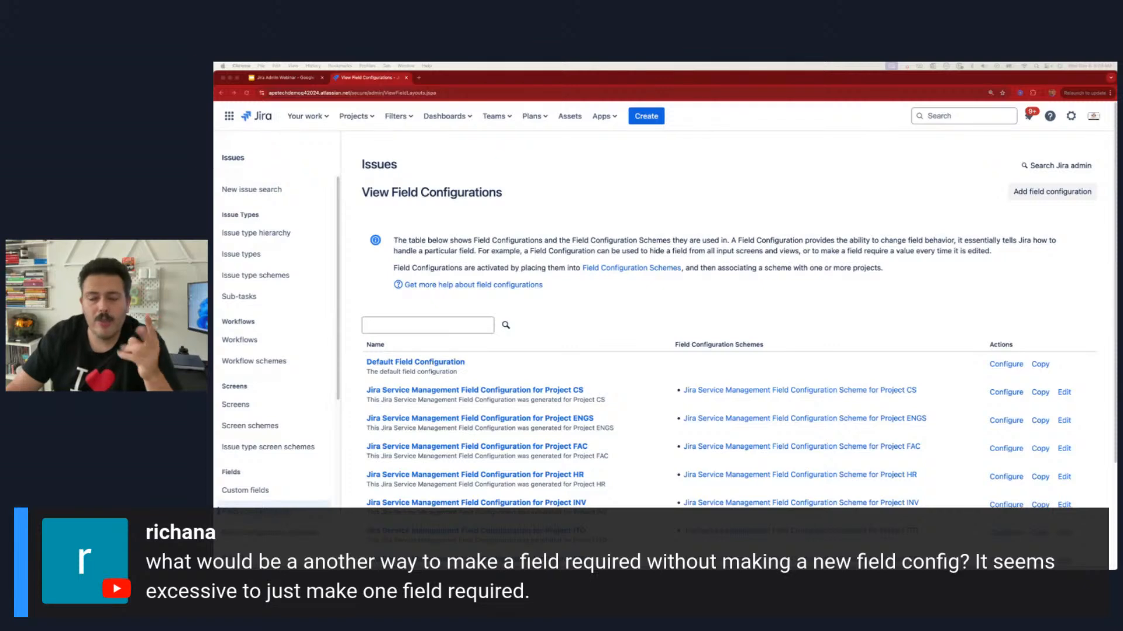
Step: Examine the required Summary field in the Create issue form for a Test Marketing task, and close the form
left_click(646, 117)
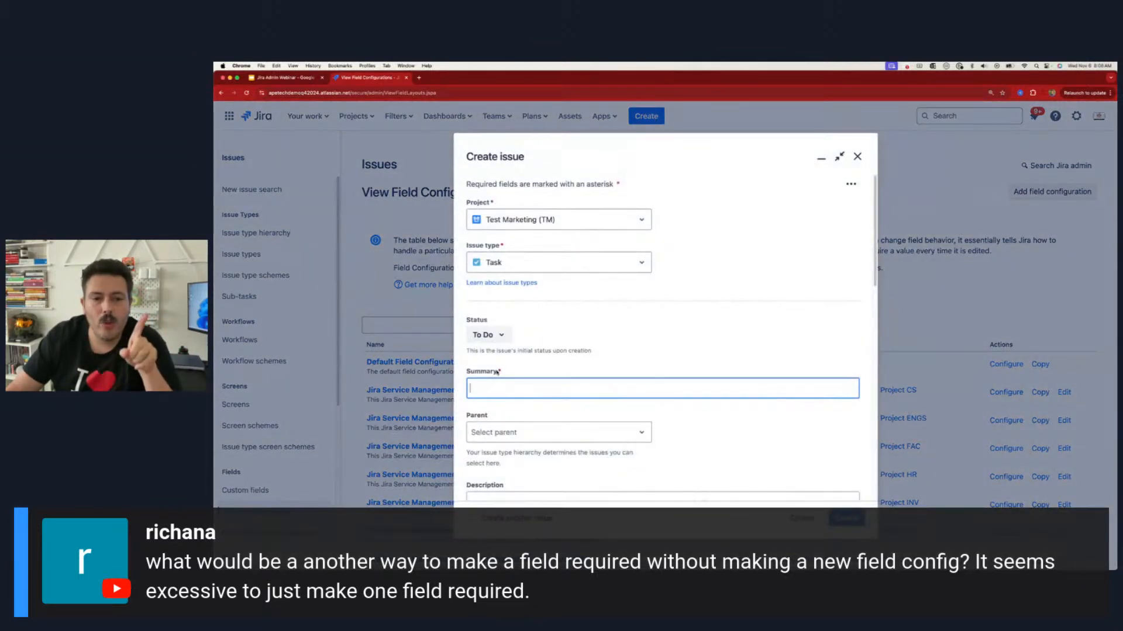
left_click_drag(497, 372, 503, 372)
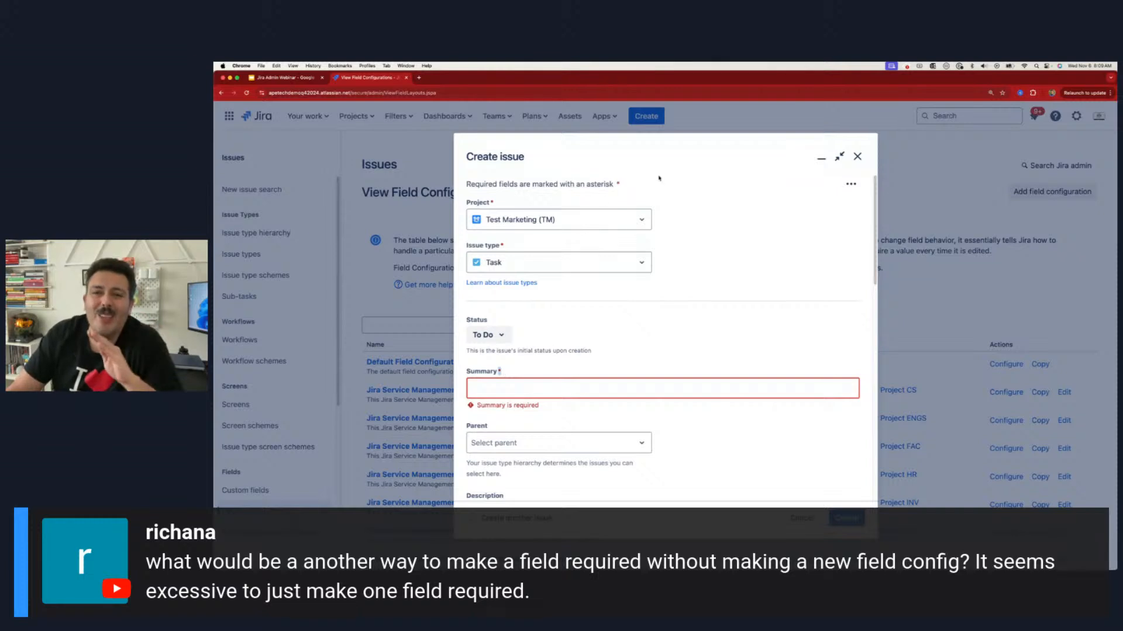
left_click(858, 156)
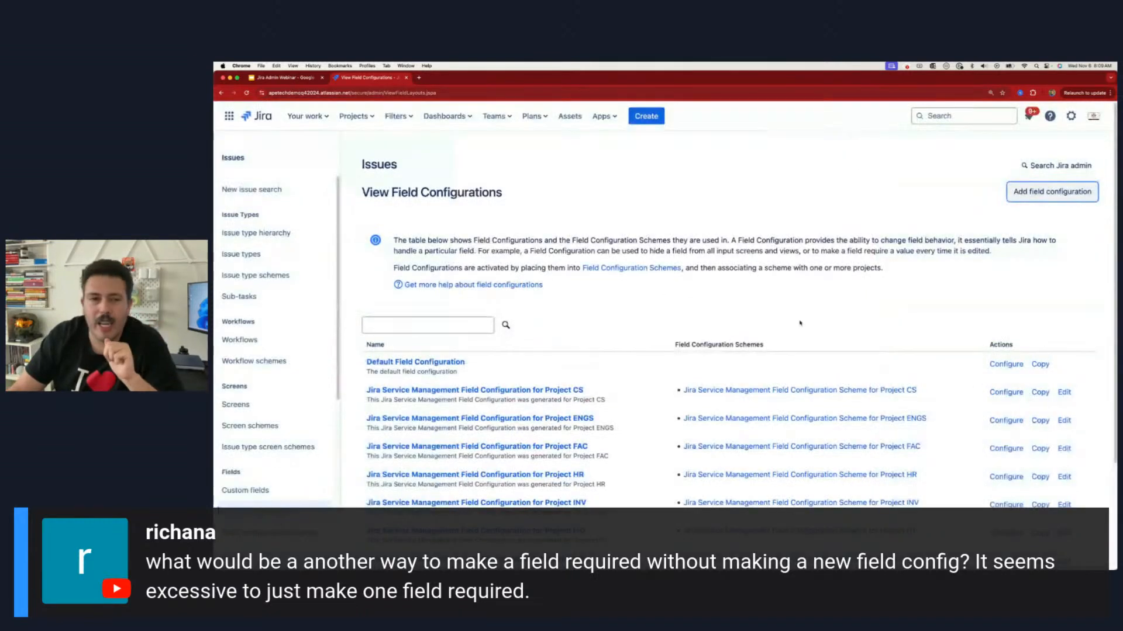
Step: Open the AI for Project Managers project in a new browser tab and edit its Software Simplified Workflow
left_click(354, 116)
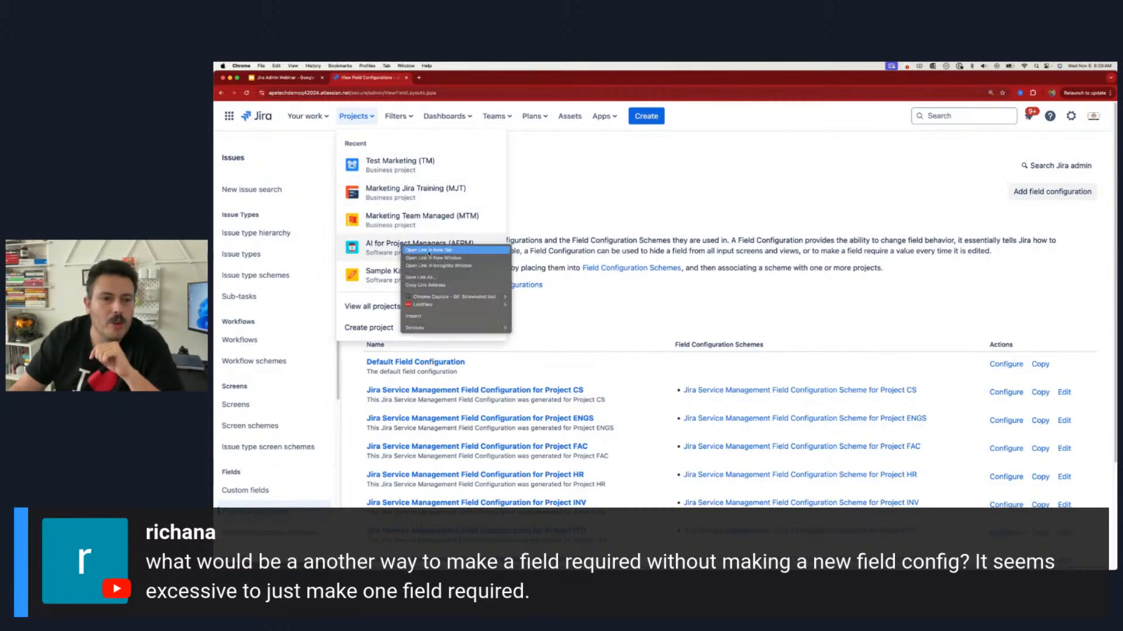
left_click(473, 234)
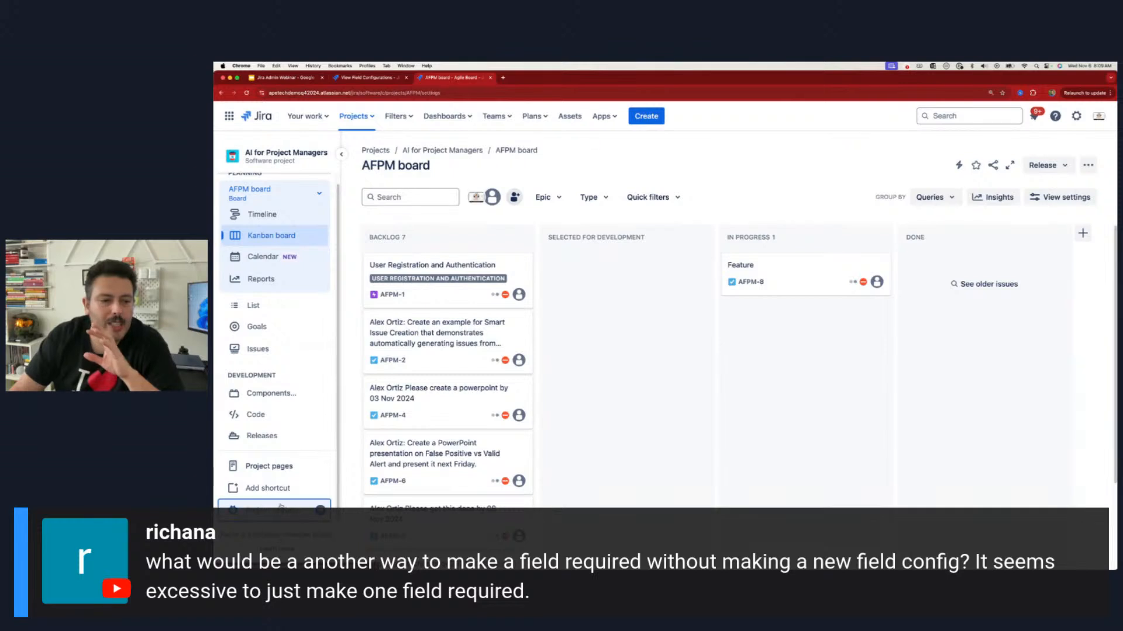
left_click(289, 502)
left_click(264, 409)
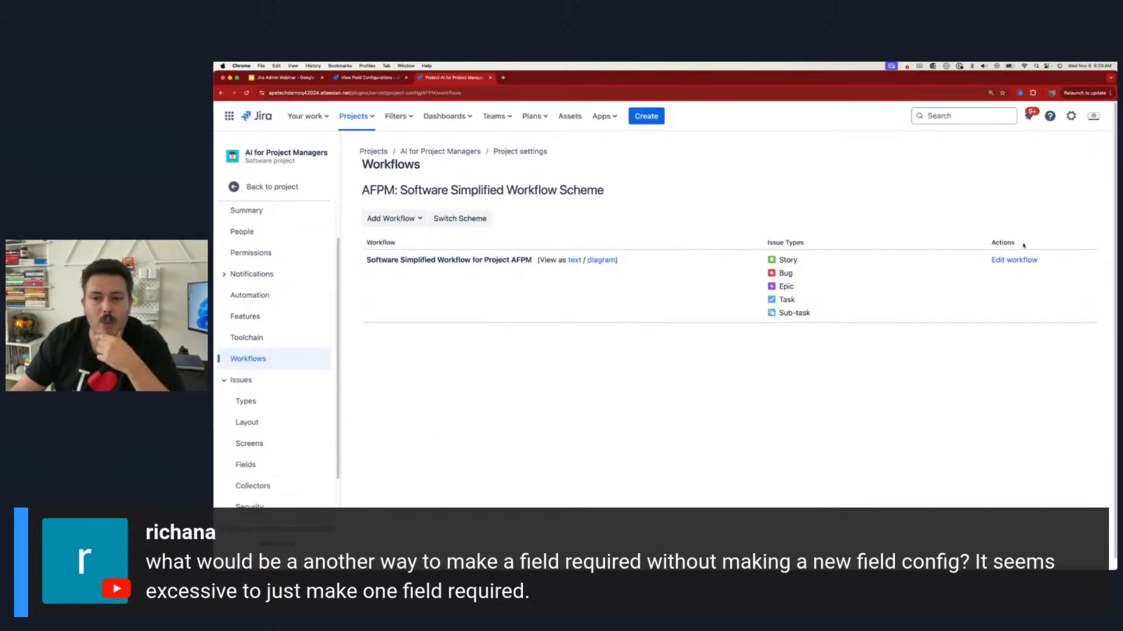
left_click(1004, 261)
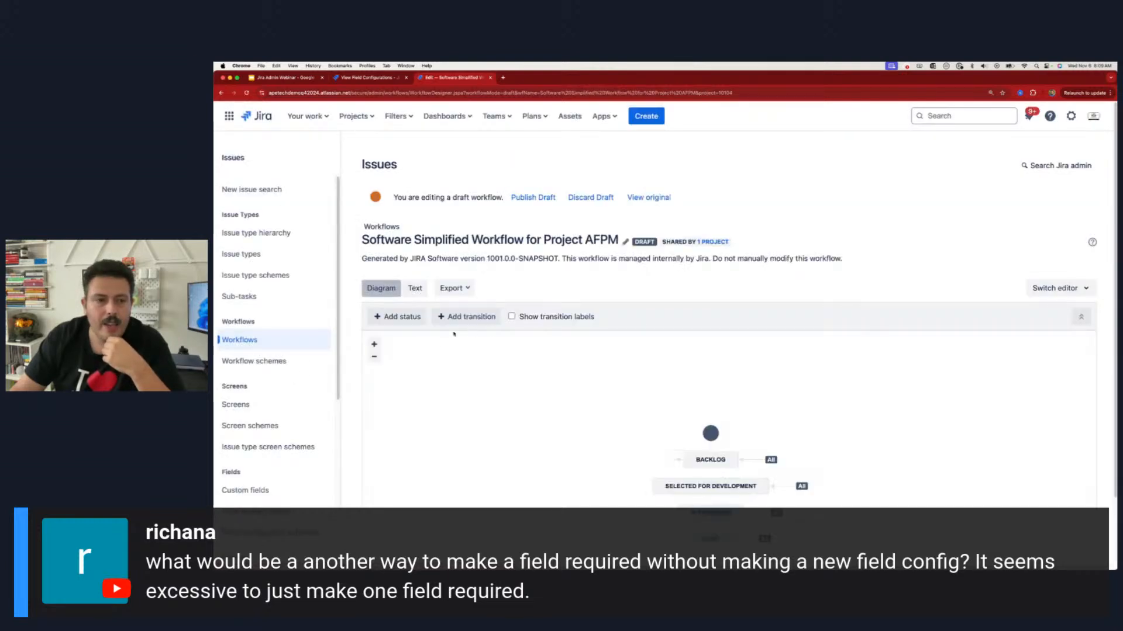
Step: Start adding a validator to the workflow's Create transition and choose Field Required Validator
left_click(707, 408)
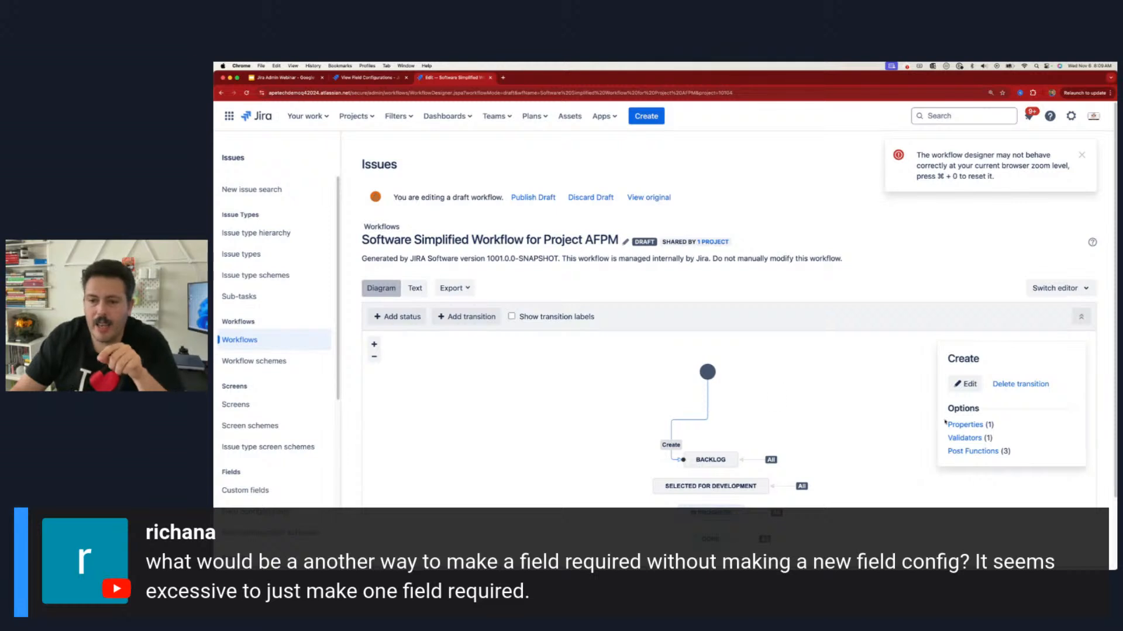
left_click(967, 440)
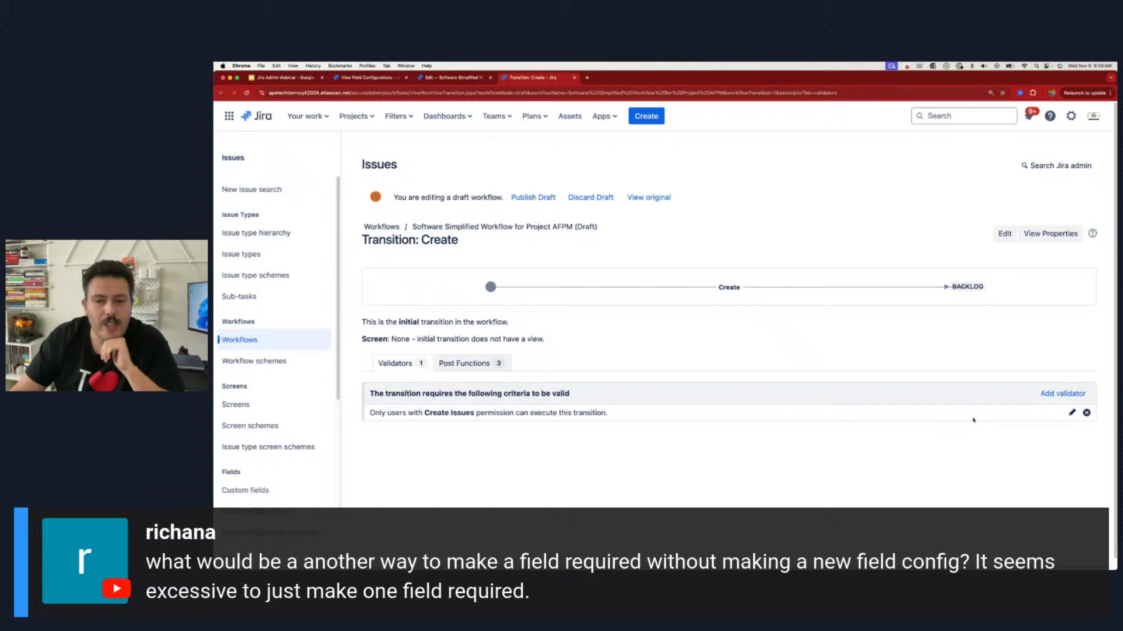
left_click(1063, 395)
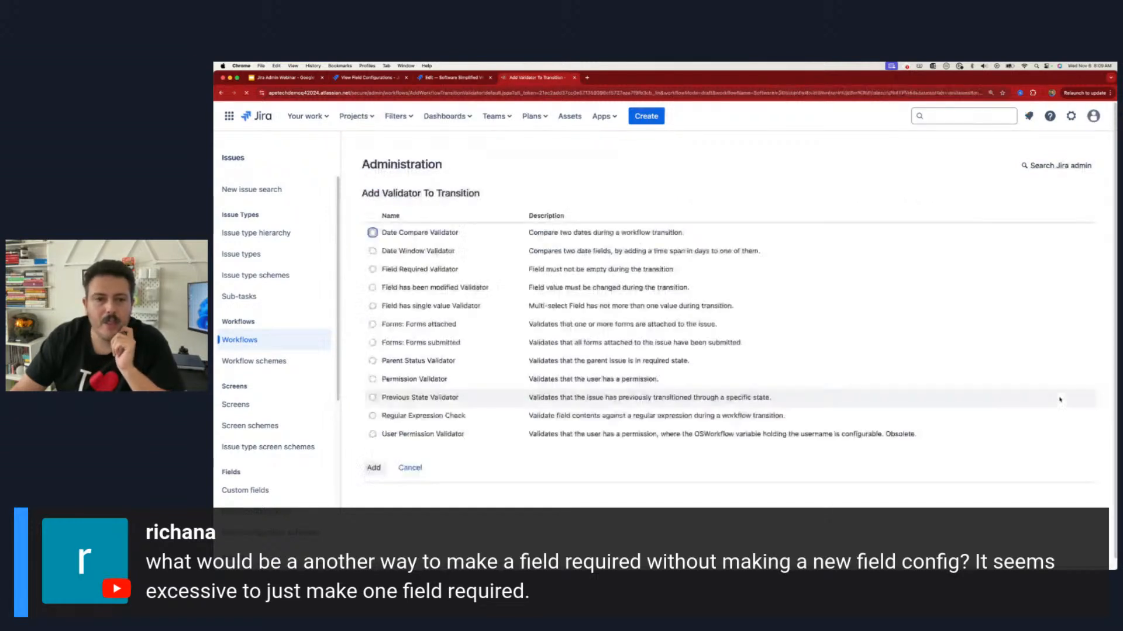
left_click(373, 271)
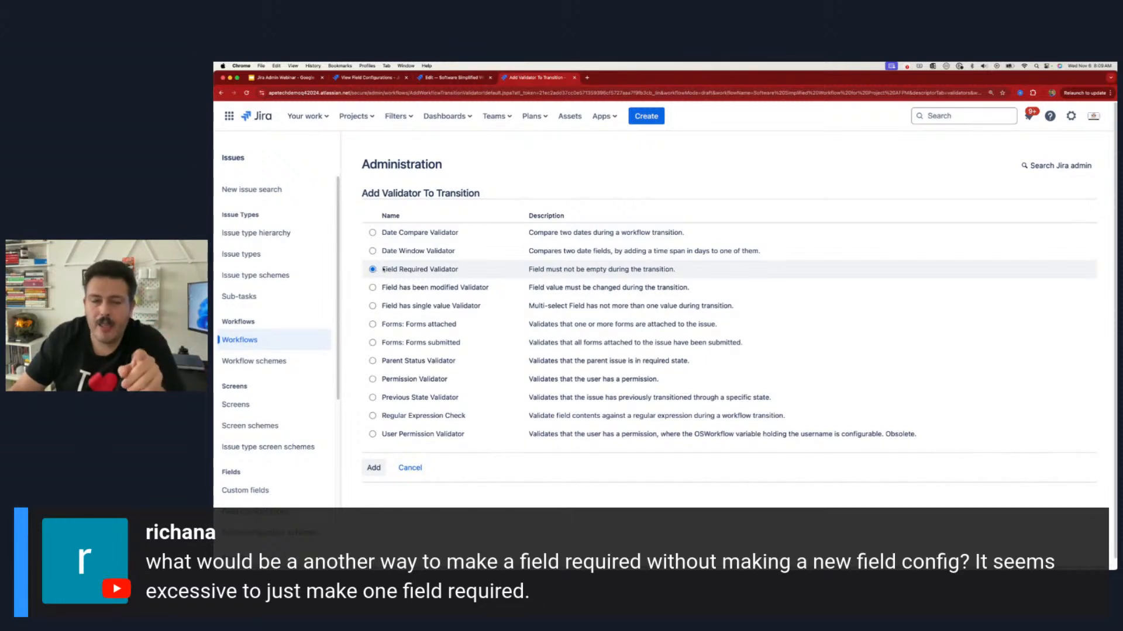
Step: View the Create issue form for an AI for Project Managers story, and close it without creating an issue
left_click(650, 115)
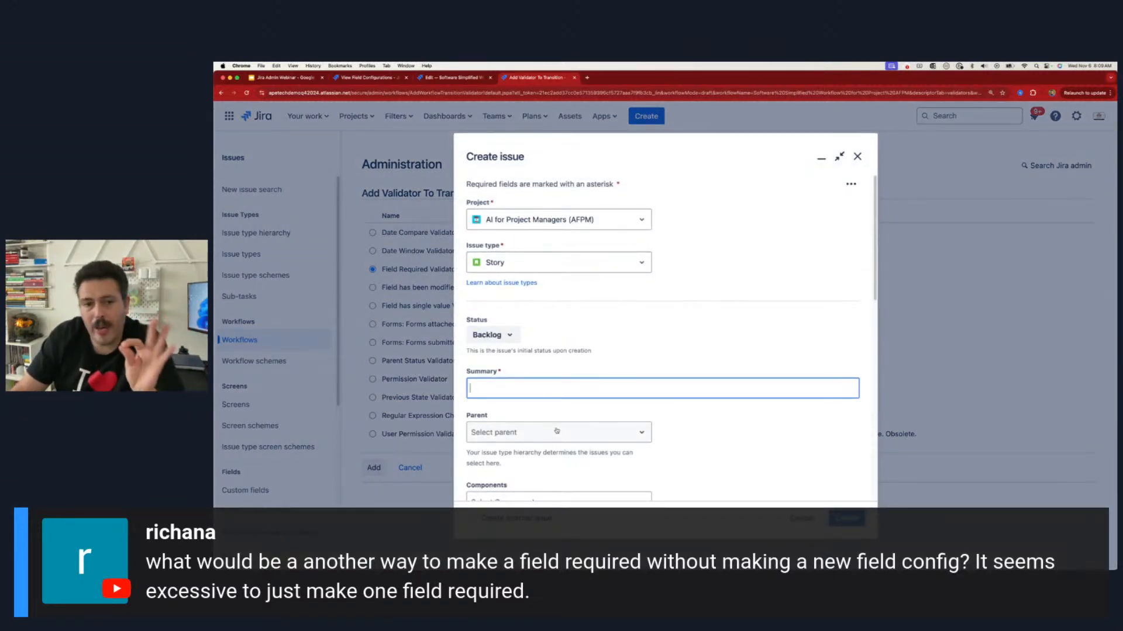
left_click(857, 157)
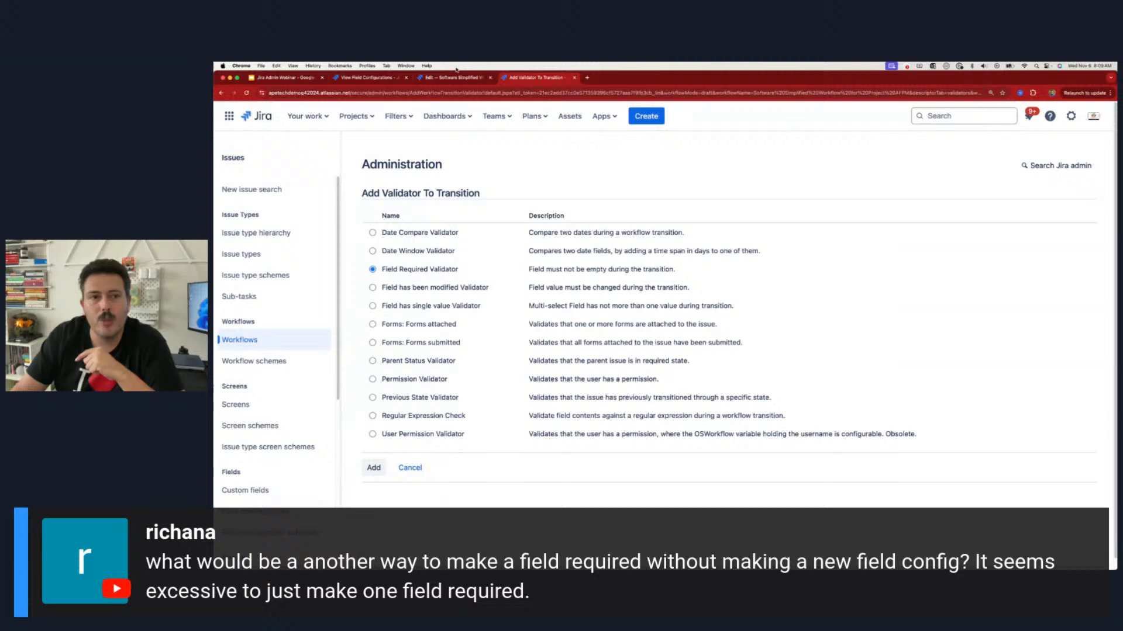
Step: Close the validator and workflow editing tabs and return to the full View Field Configurations list
left_click(575, 77)
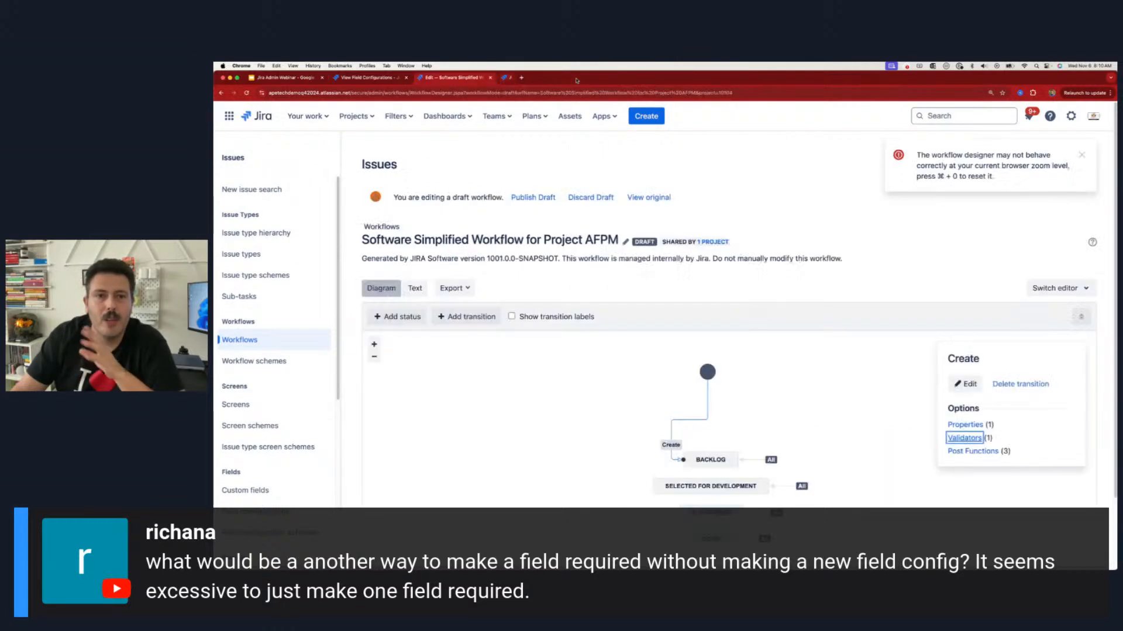
left_click(490, 77)
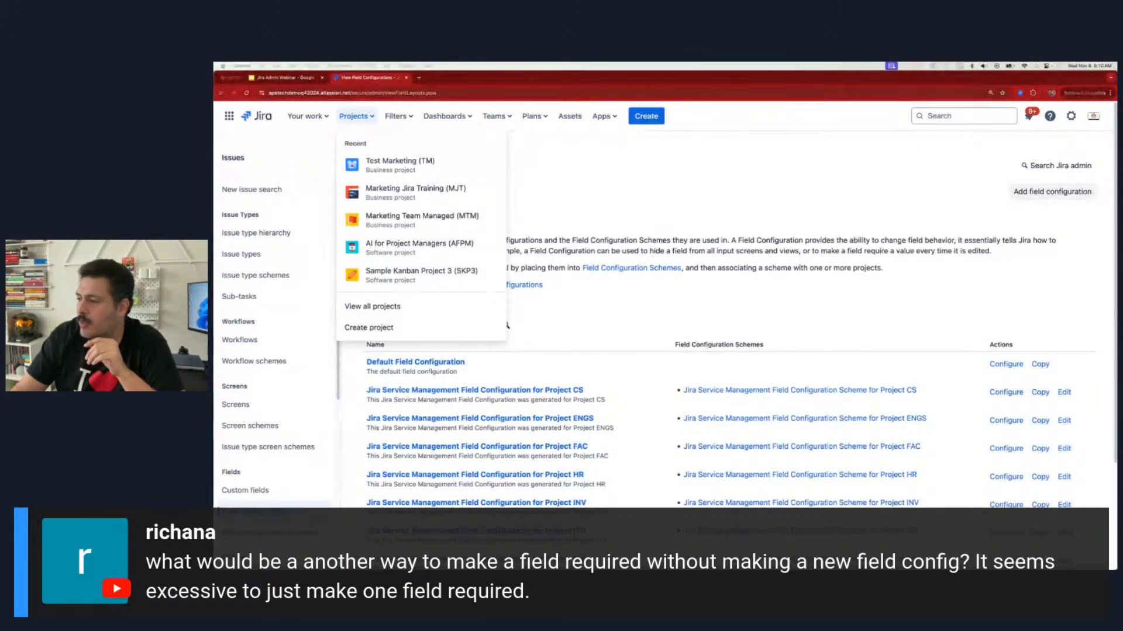
left_click(530, 201)
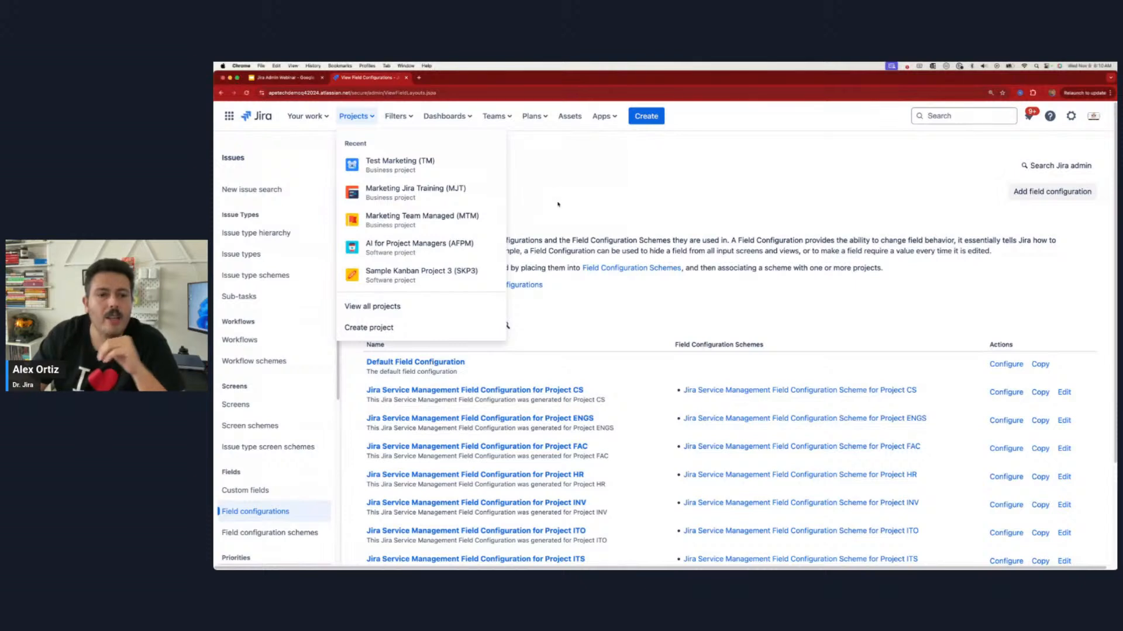
left_click(572, 191)
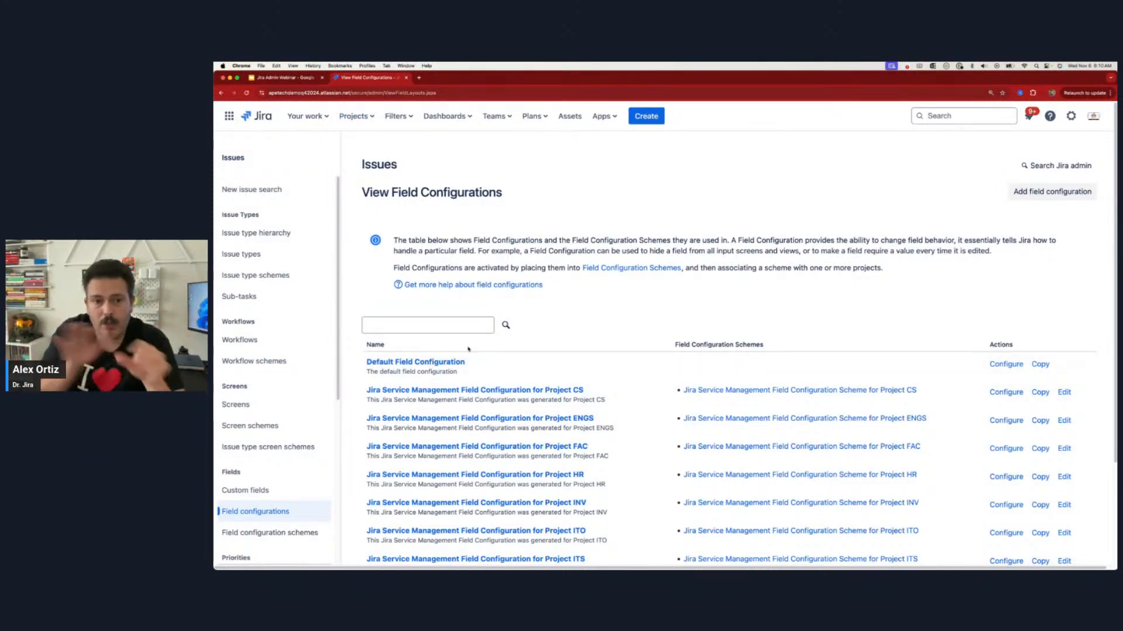
Step: Copy the Default Field Configuration under the name "AI PM Project Default Field Configuration", keeping its description
left_click(1039, 365)
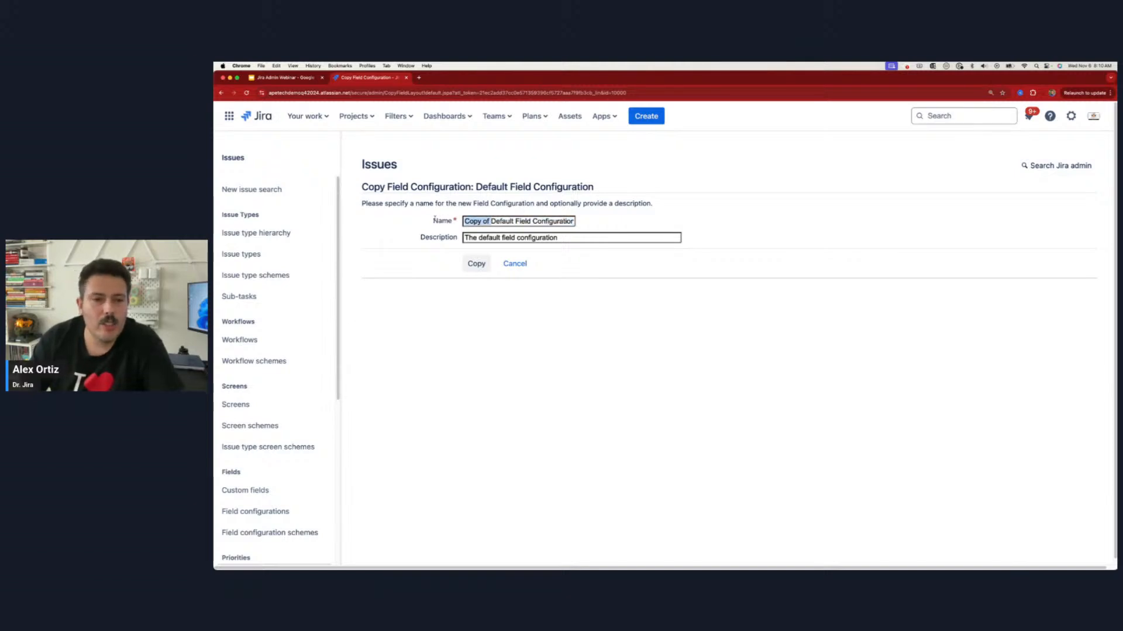
key("BackSpace")
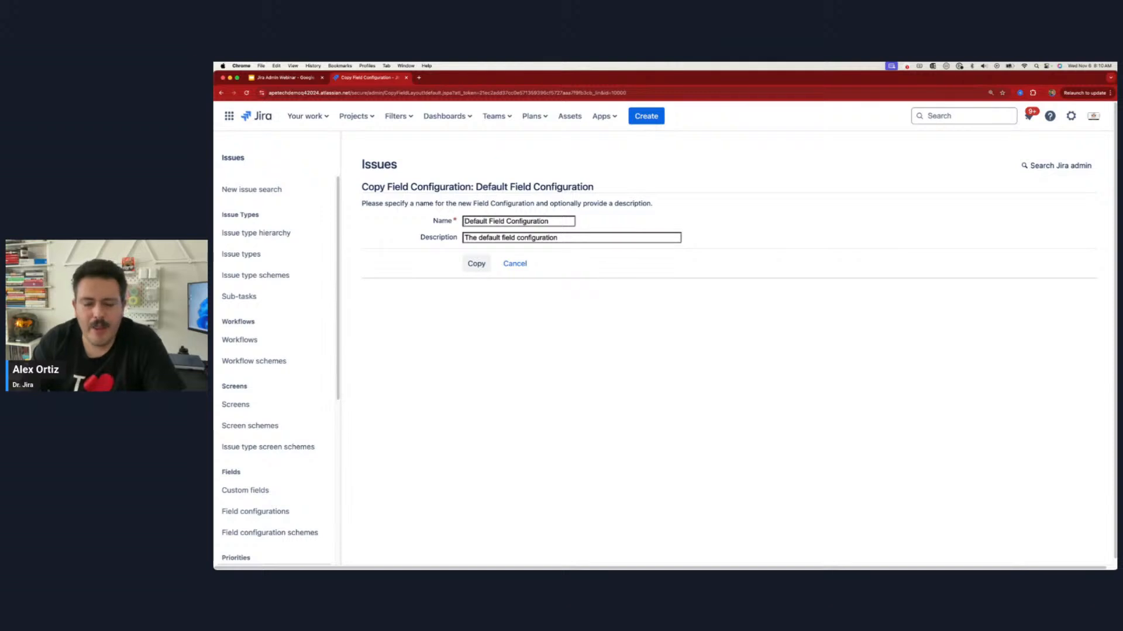
type("AI PM Project")
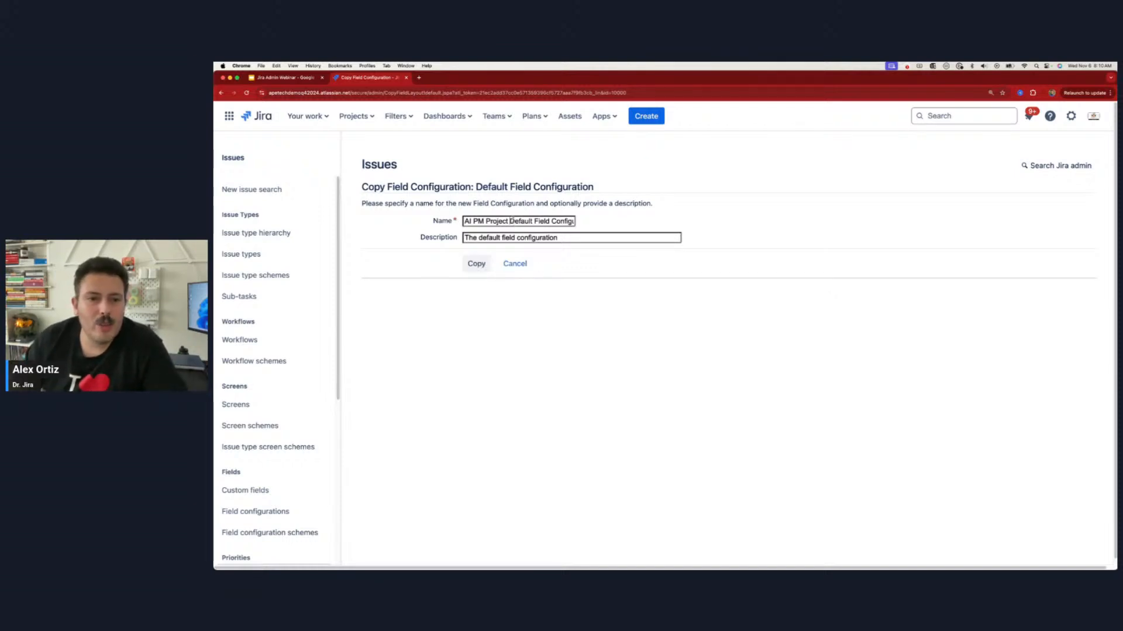
left_click_drag(511, 220, 716, 225)
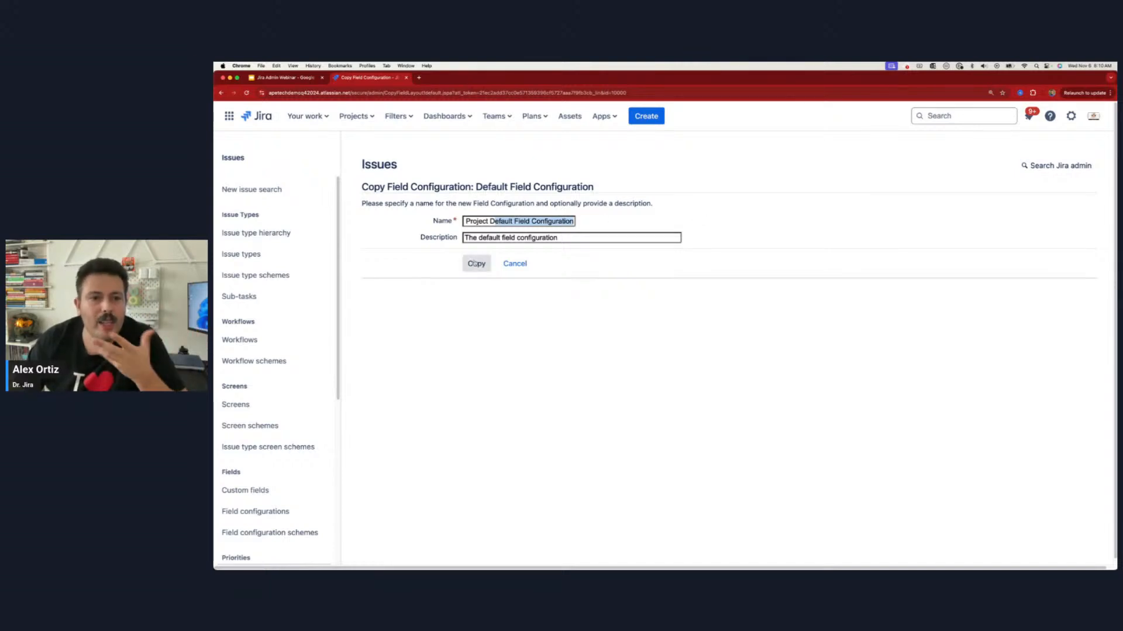
key("Tab")
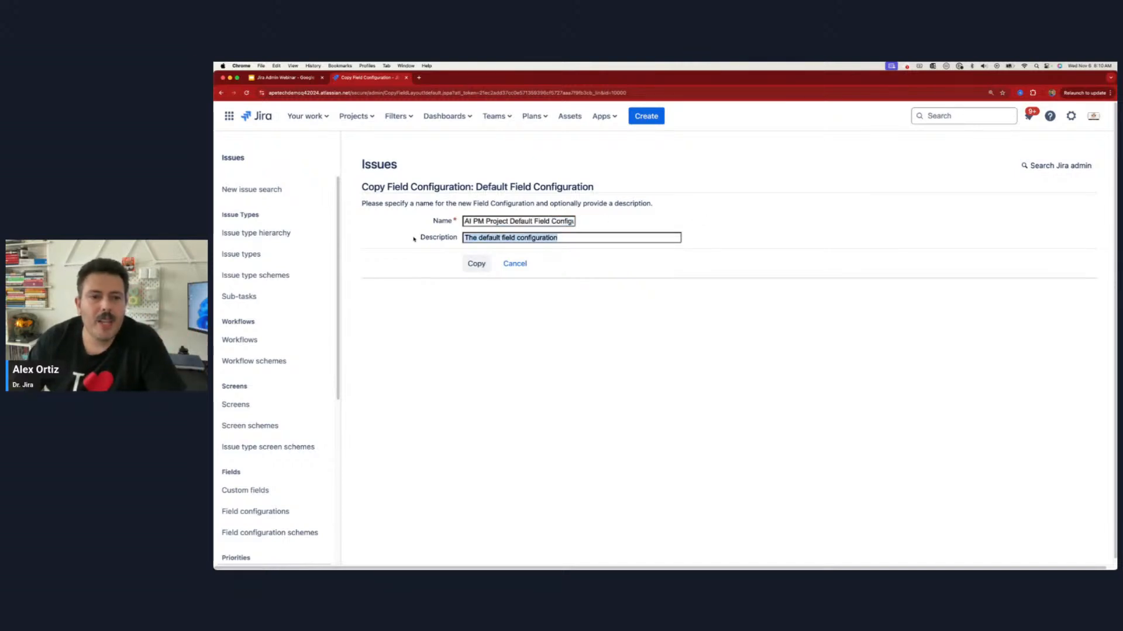
left_click(477, 264)
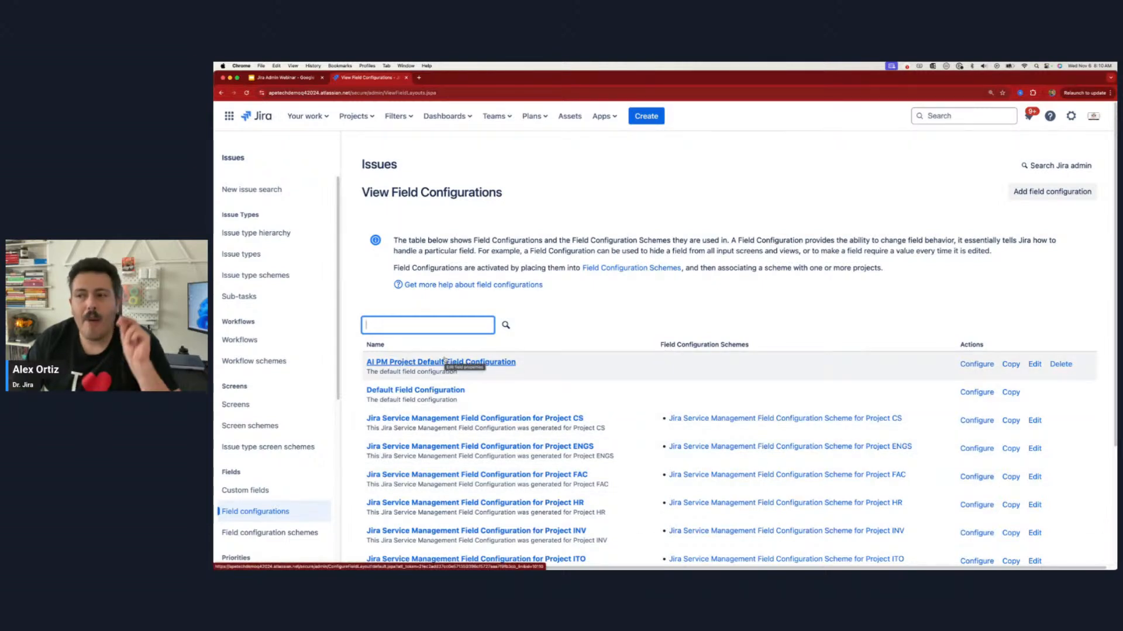
Step: Open the AI PM Project Default Field Configuration, and review the fields in the Create issue form for an AI for Project Managers story without creating it
left_click(445, 362)
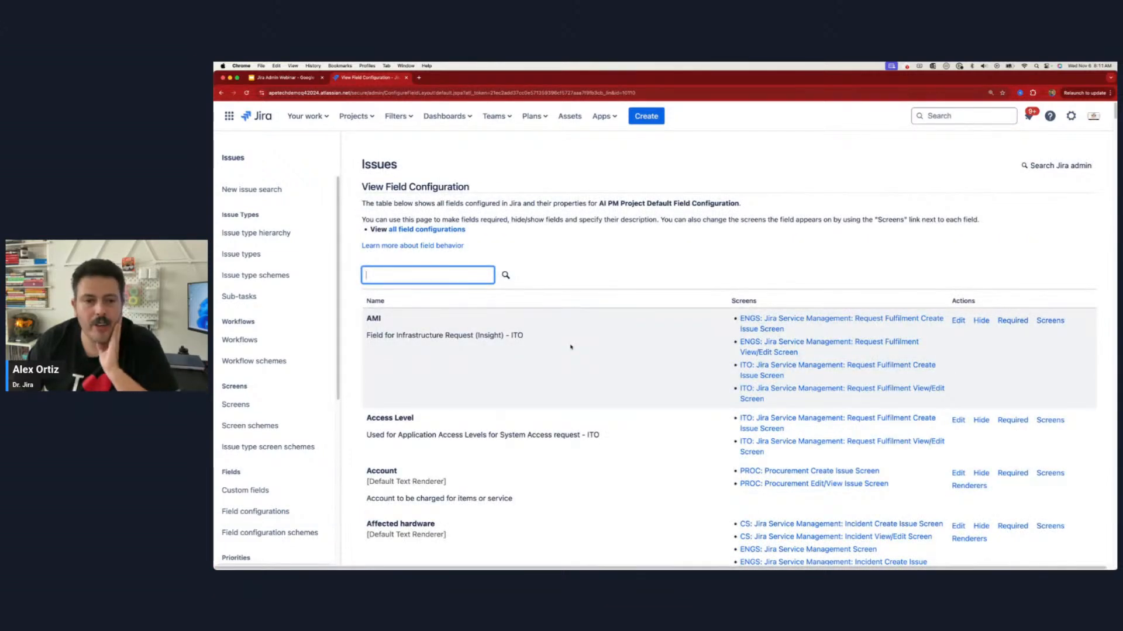
left_click(647, 116)
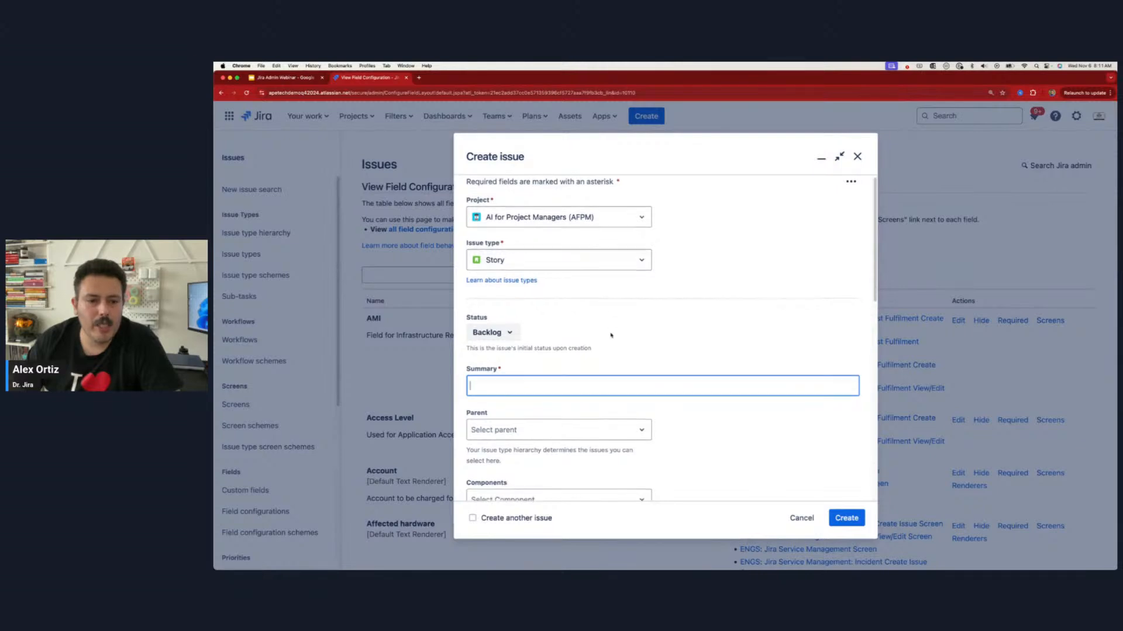
scroll(614, 358, "down", 6)
scroll(614, 359, "down", 3)
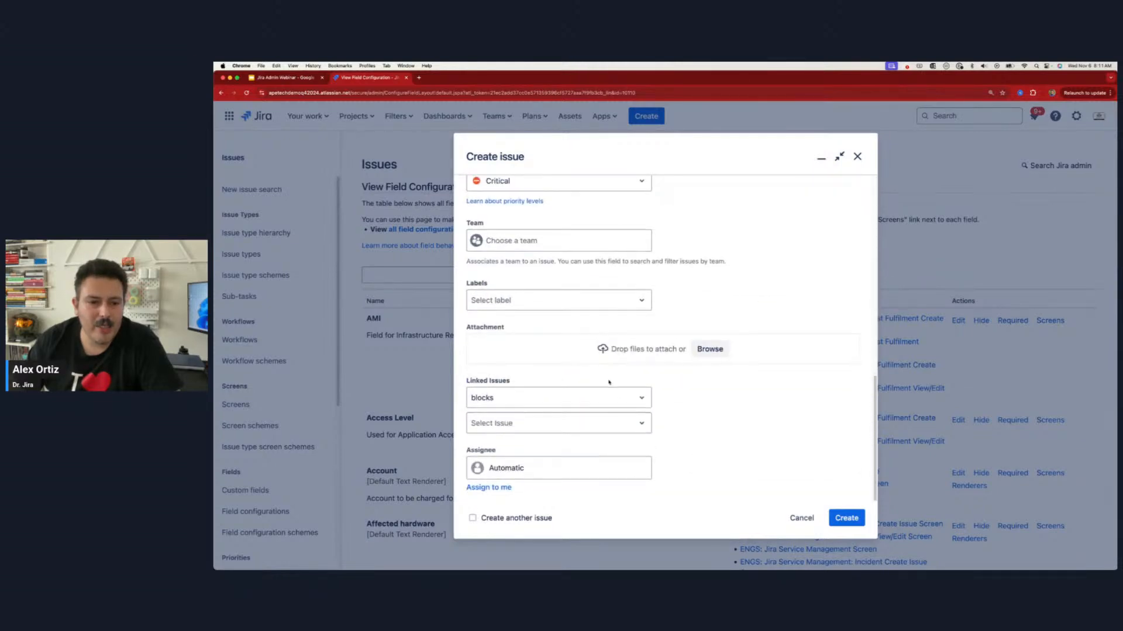
scroll(651, 390, "up", 2)
scroll(653, 390, "up", 2)
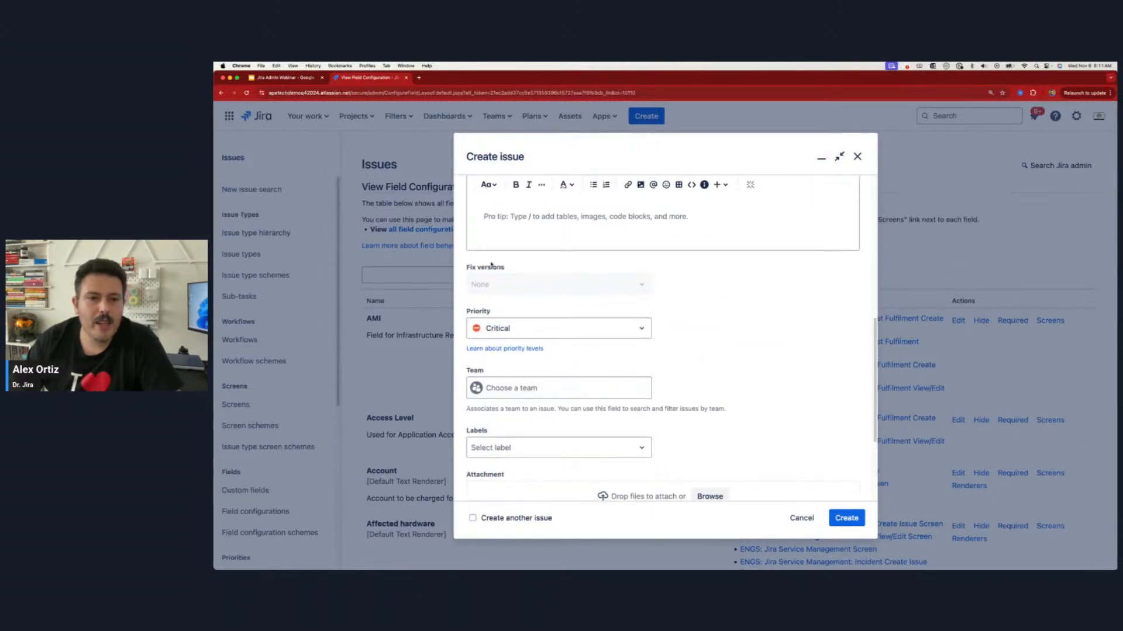
left_click(802, 518)
Step: Find the Priority field in the AI PM Project Default Field Configuration and make it required
type("priority")
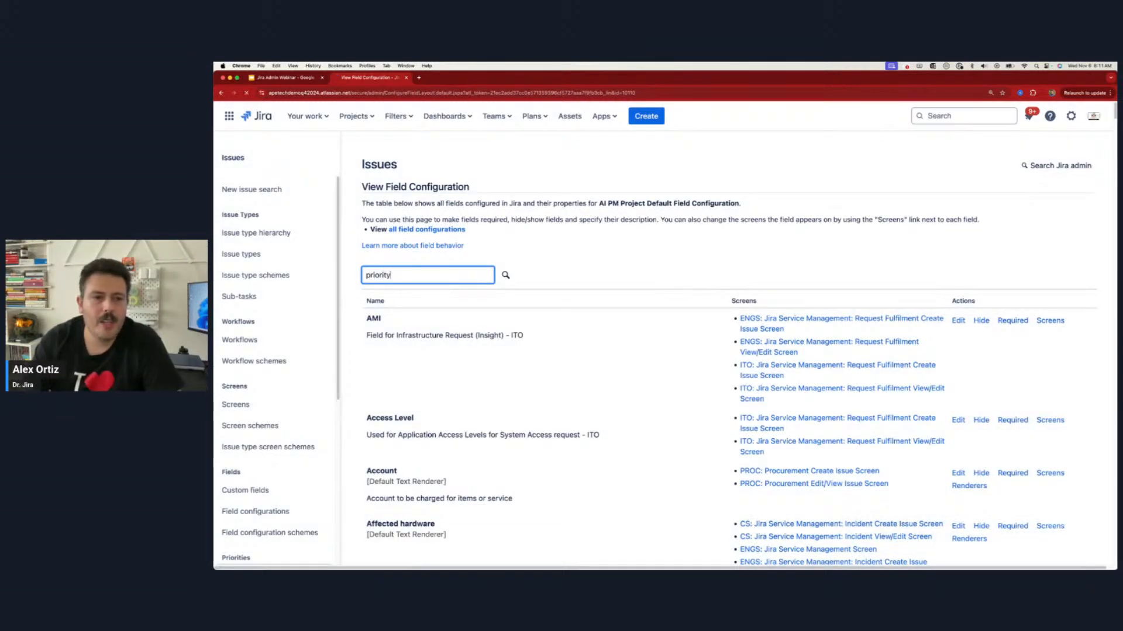
key("Return")
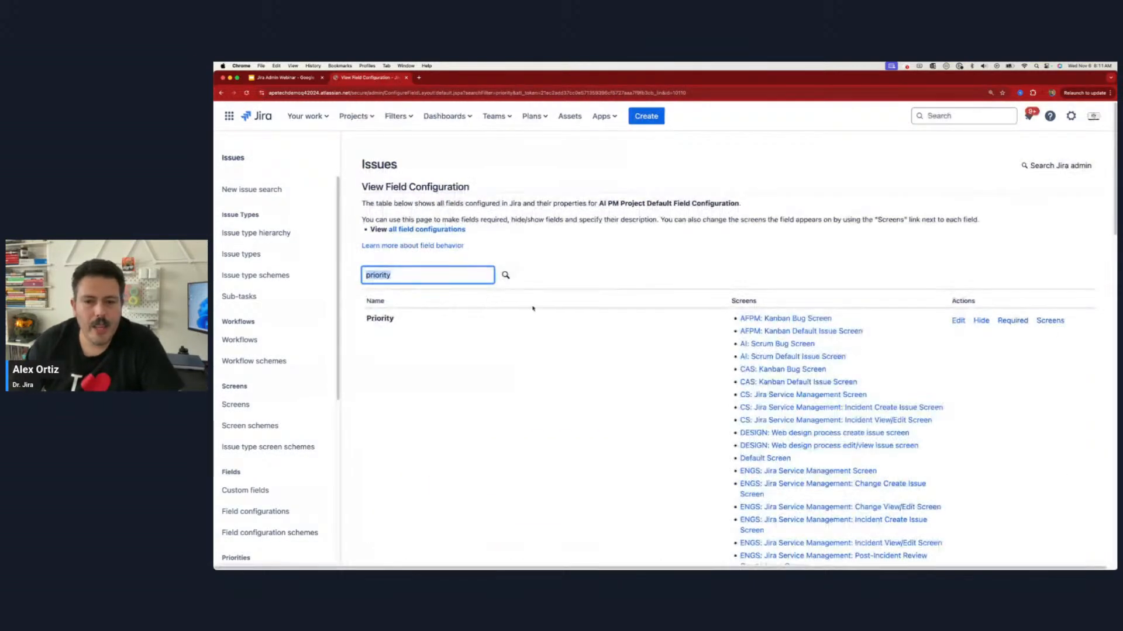
left_click(1014, 321)
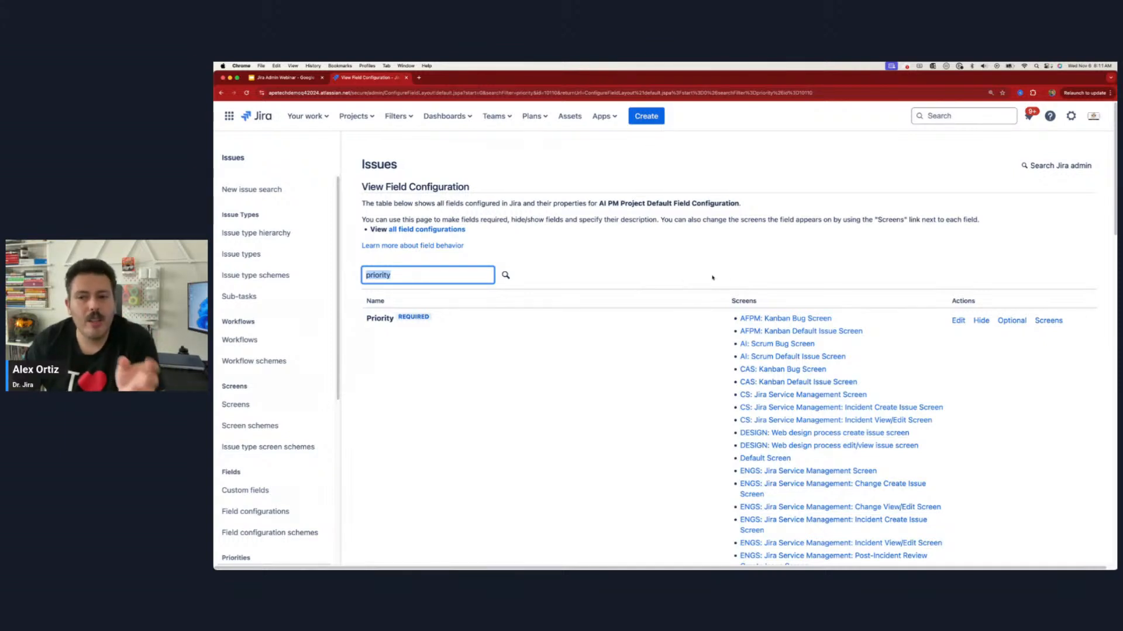
left_click(1018, 322)
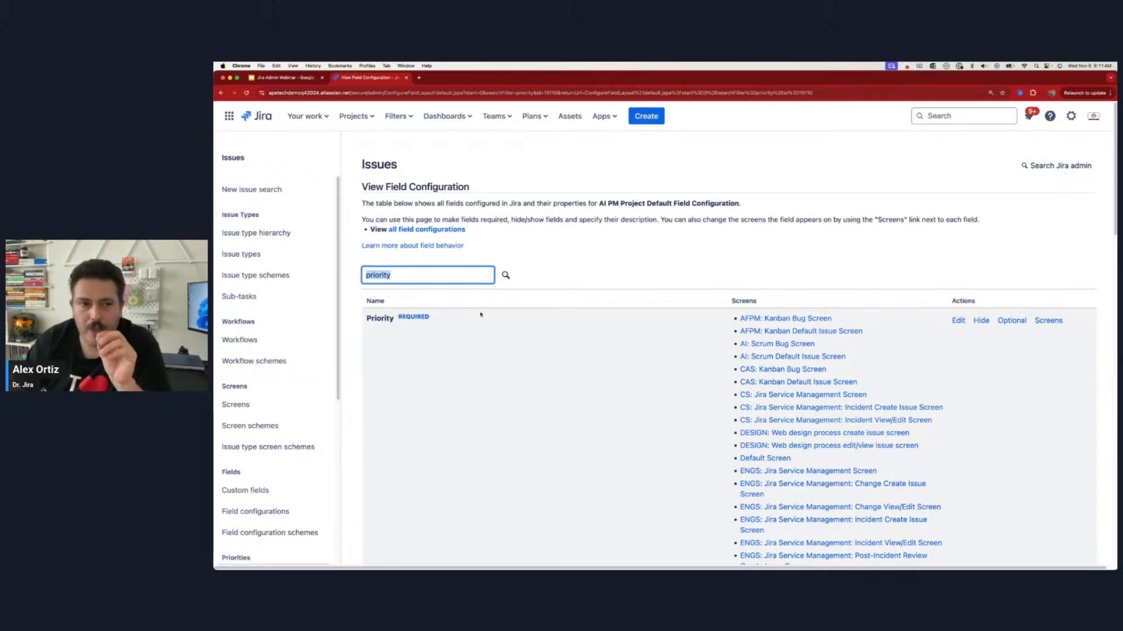
Step: Examine the list of screens that use the Priority field
scroll(857, 325, "down", 5)
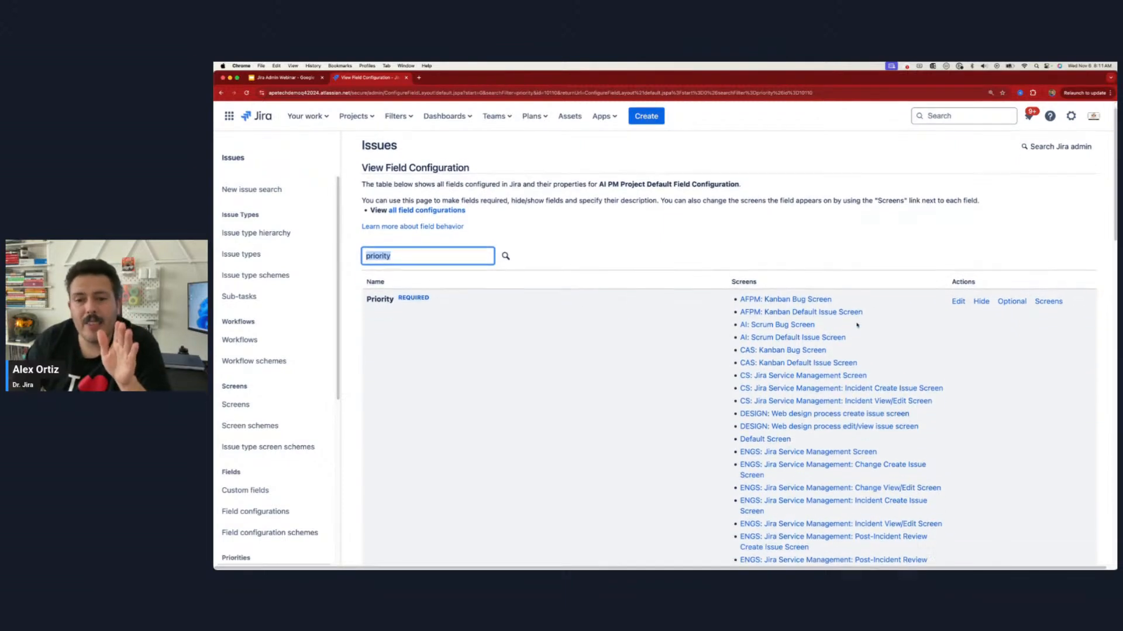
scroll(857, 325, "down", 1)
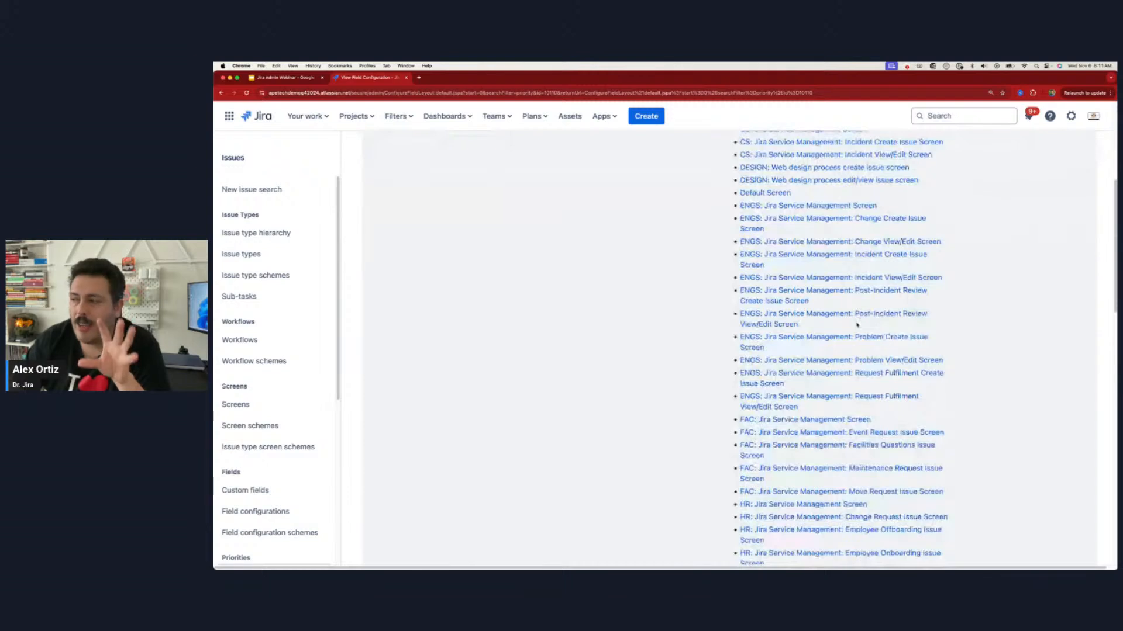
scroll(857, 325, "up", 5)
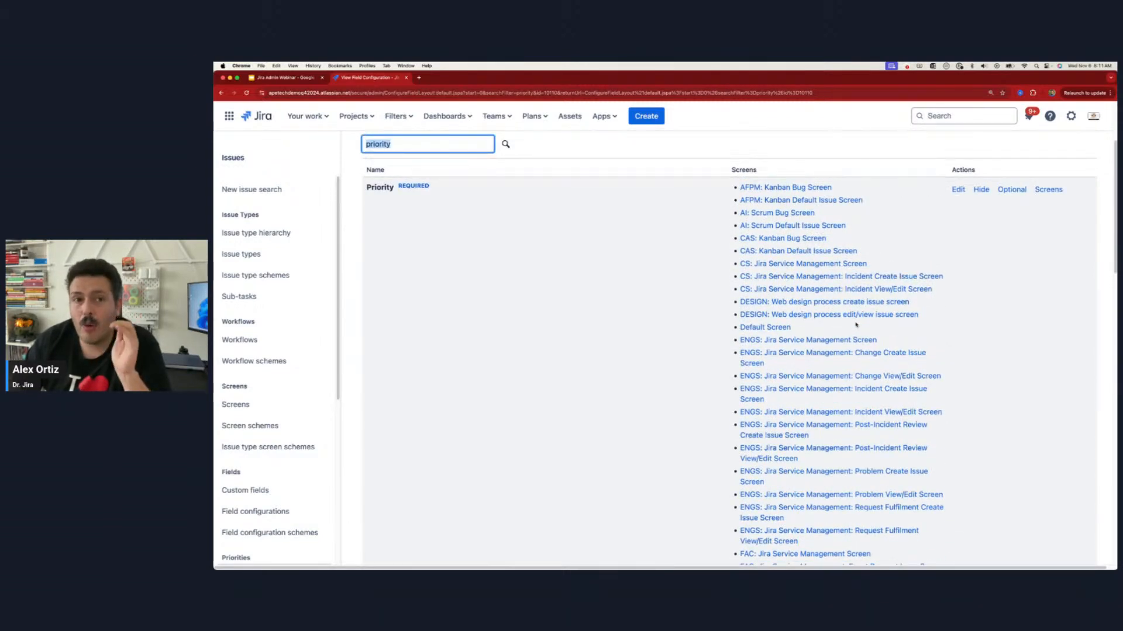
scroll(824, 265, "down", 10)
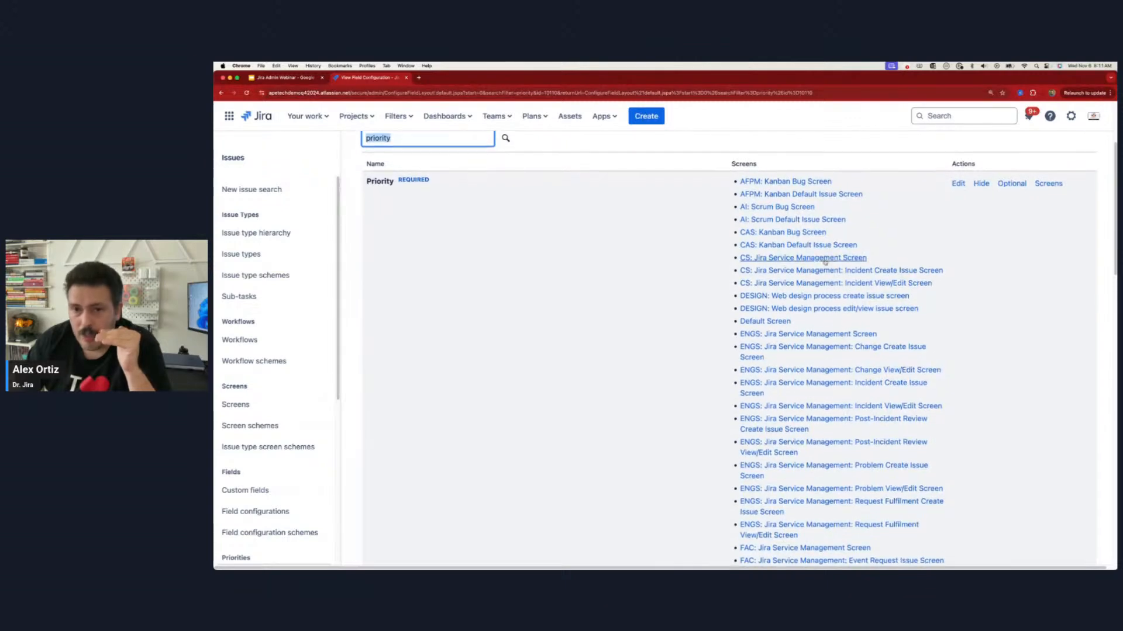
scroll(824, 265, "down", 5)
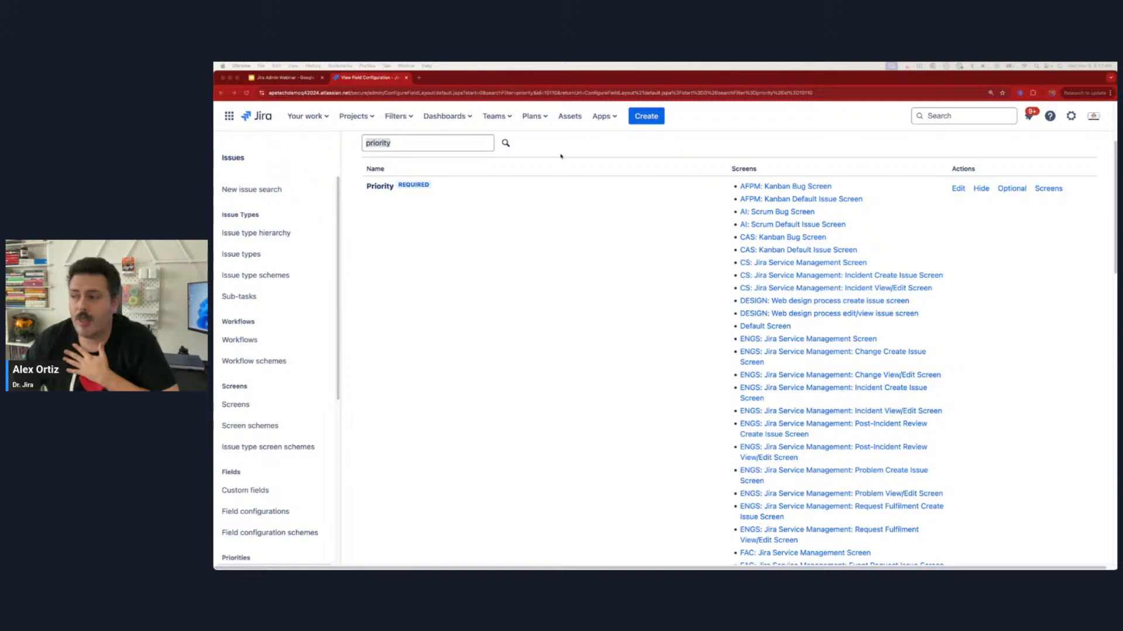
Step: Check the Priority field in the Create issue form for AI for Project Managers and for Mobile Dev, and cancel the form
left_click(646, 116)
scroll(487, 440, "down", 5)
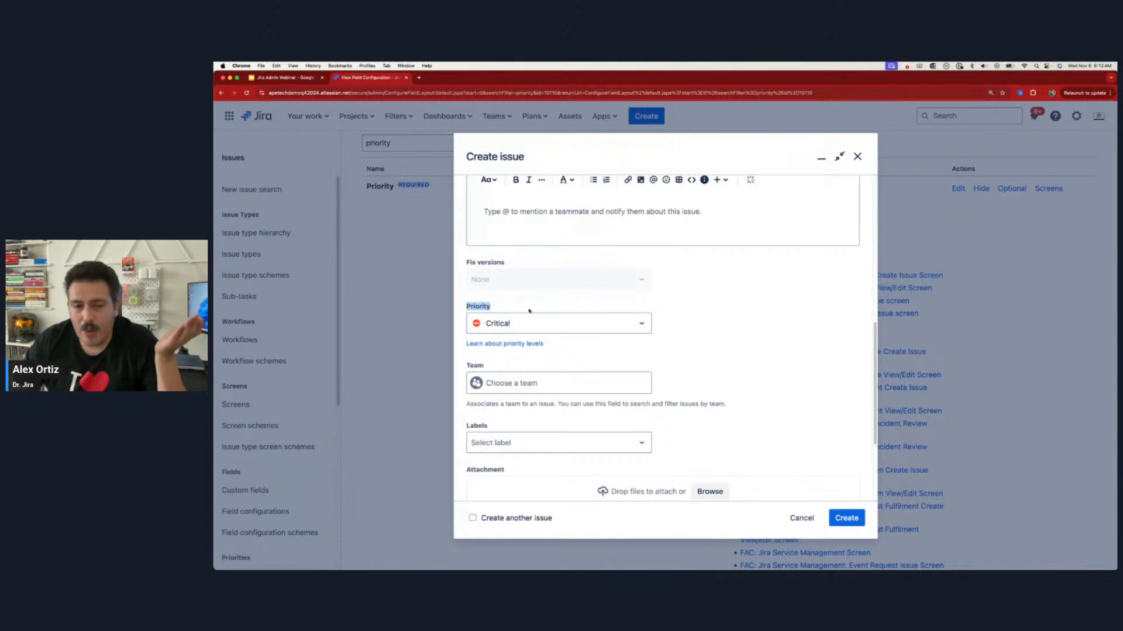
scroll(550, 269, "up", 10)
left_click(577, 229)
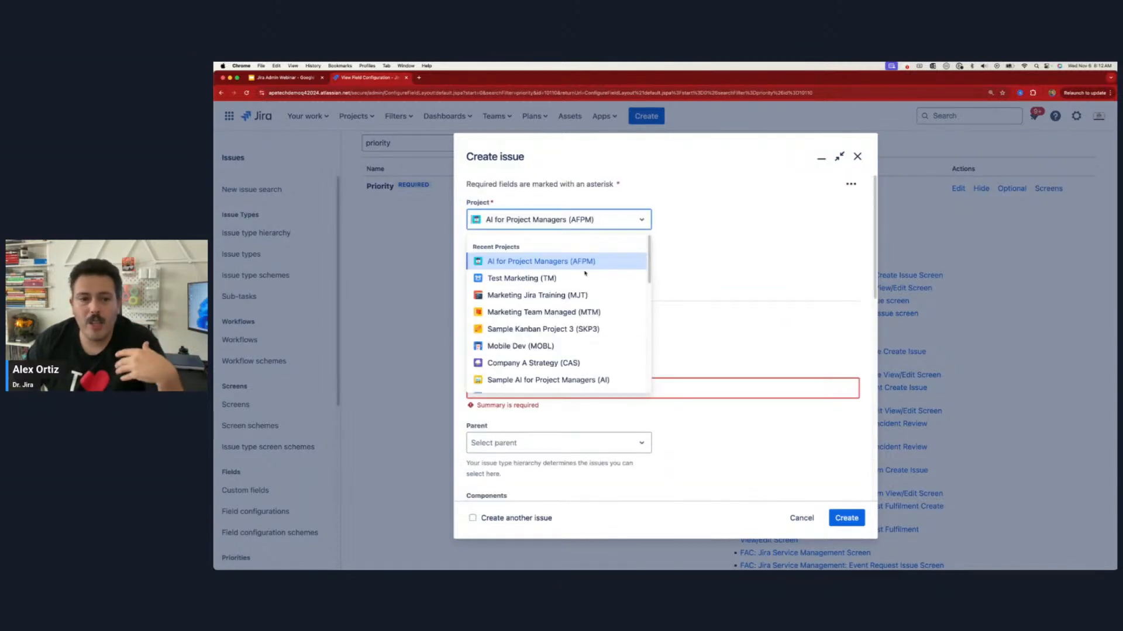
left_click(506, 345)
scroll(565, 339, "down", 10)
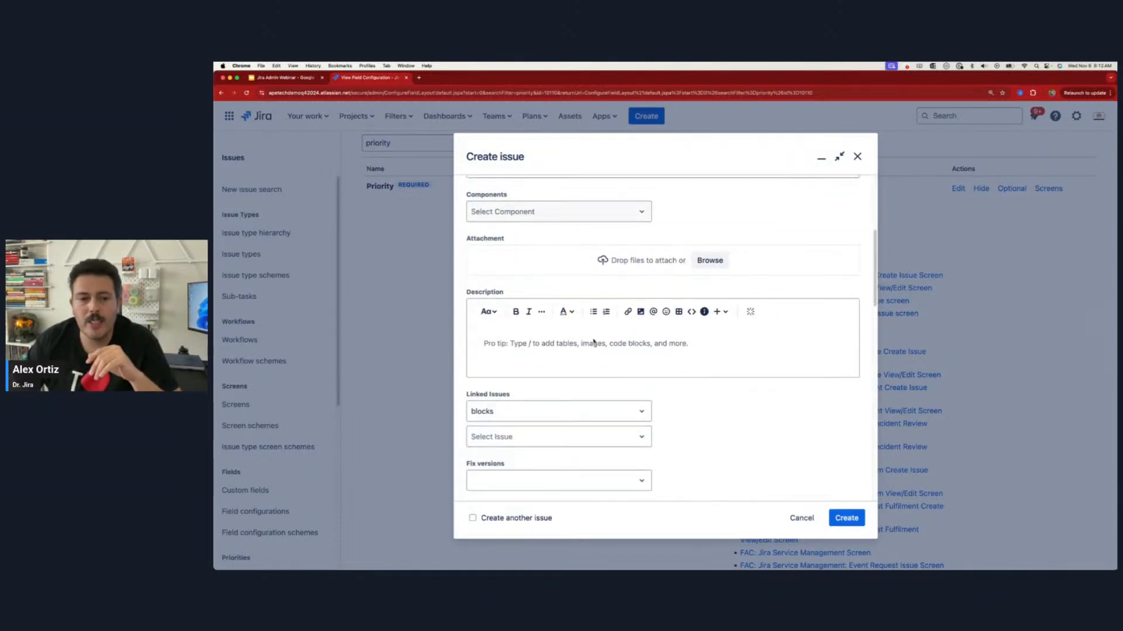
left_click_drag(492, 382, 471, 385)
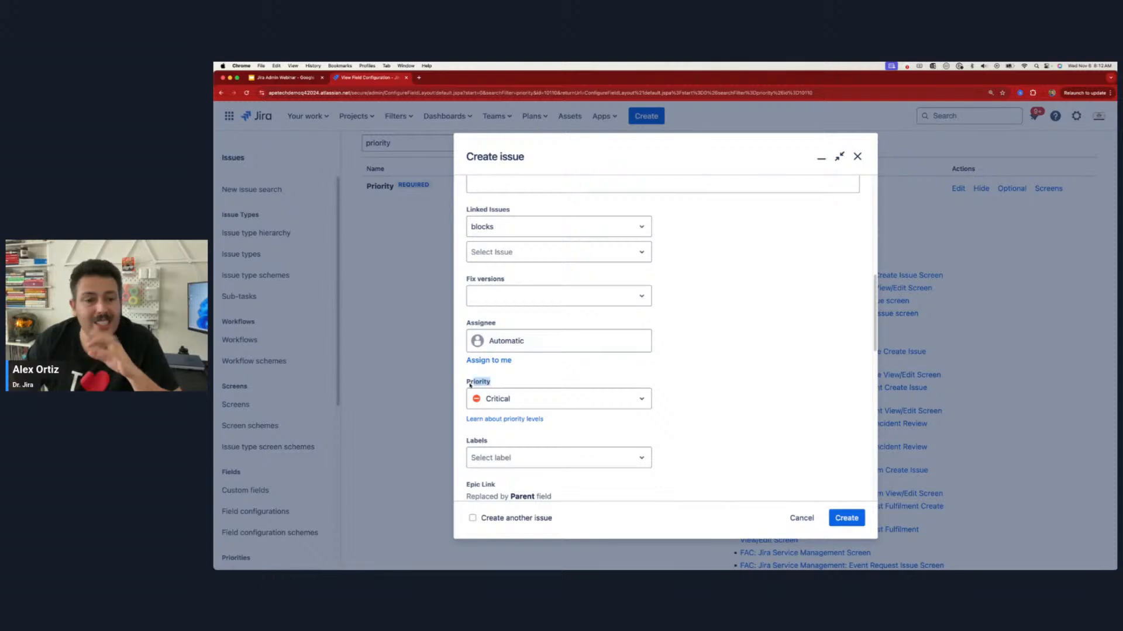
left_click(799, 519)
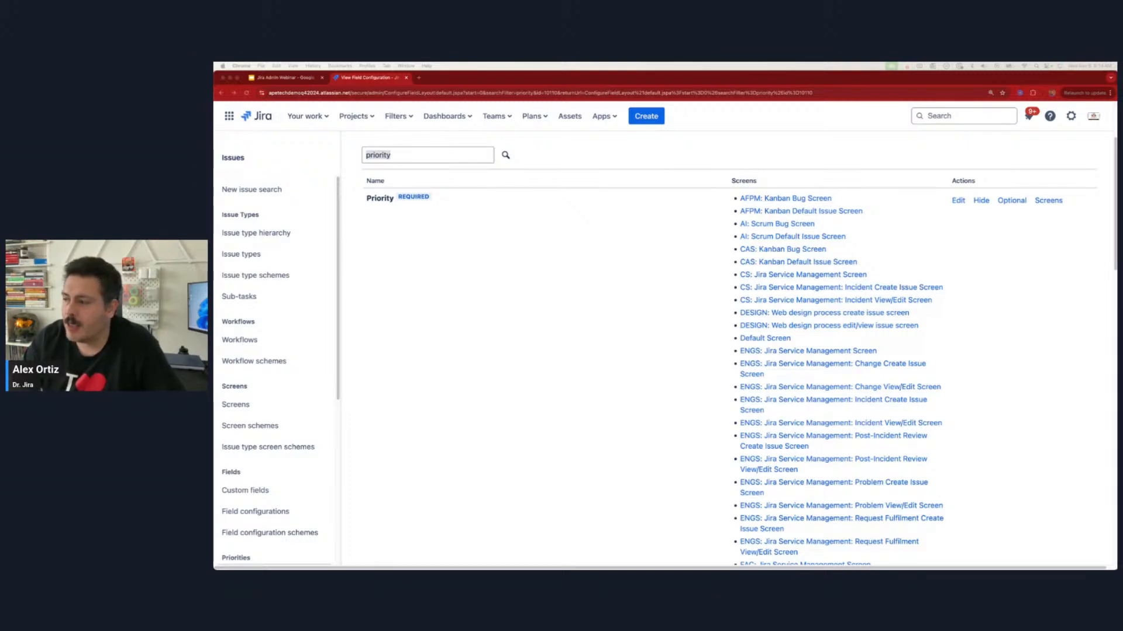
Step: Recheck the Priority field in the Create issue form, cancel it, and highlight the name of the open field configuration
left_click(583, 343)
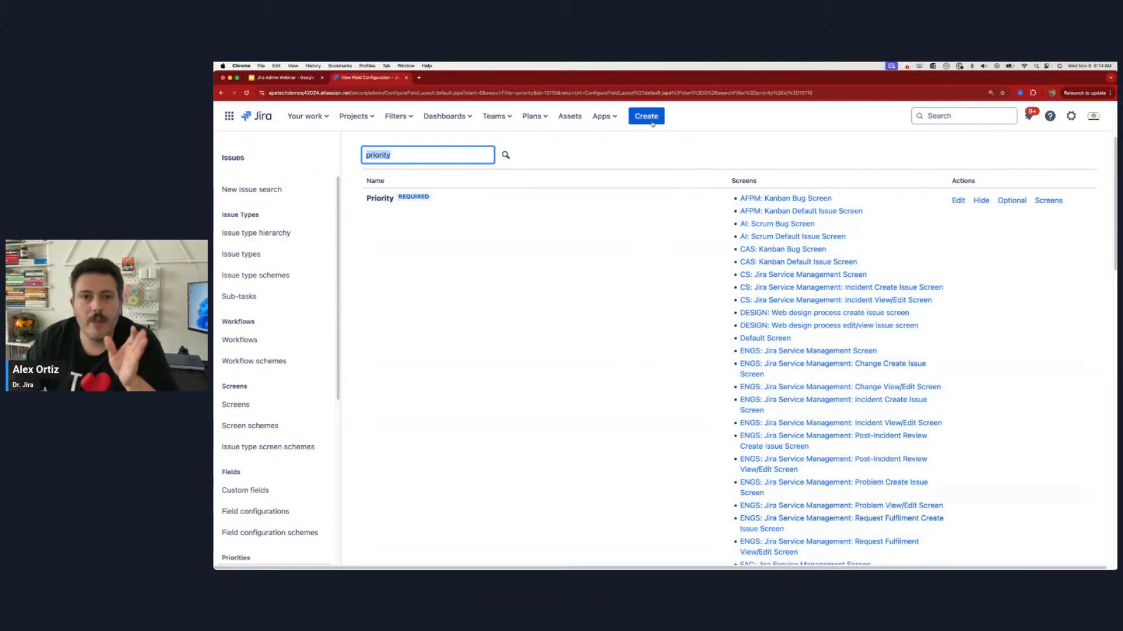
left_click(646, 115)
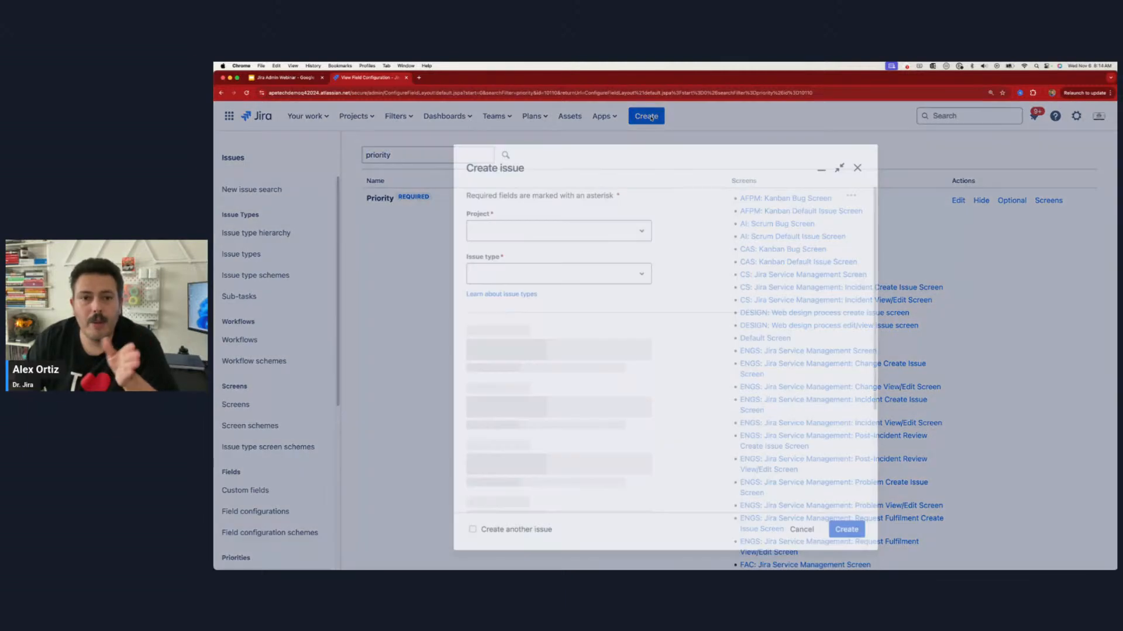
scroll(472, 381, "down", 4)
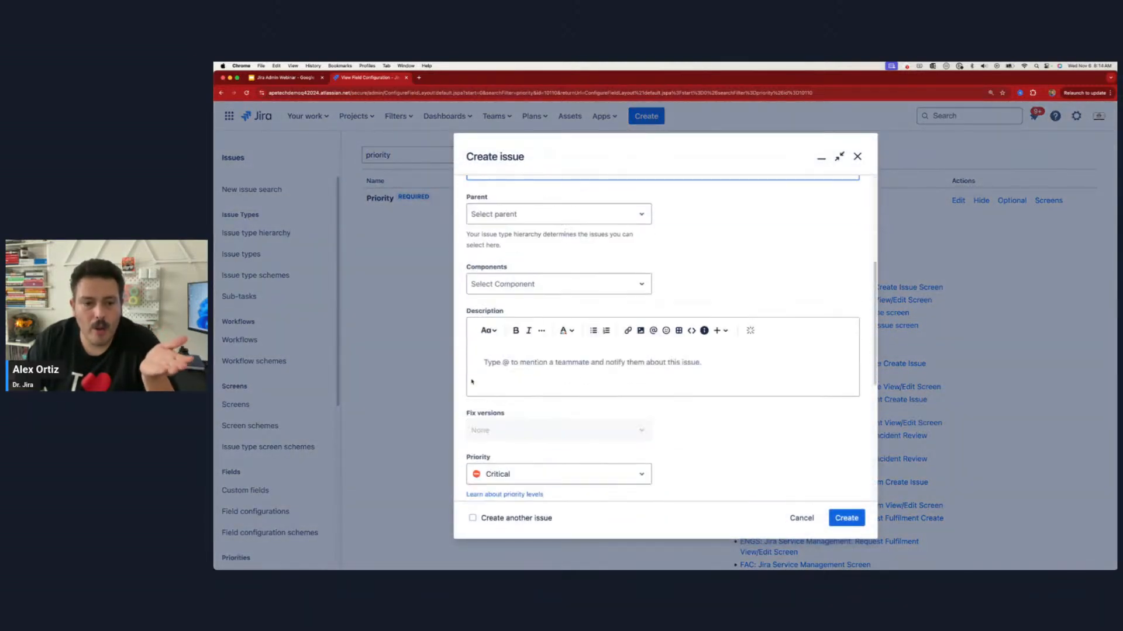
left_click(494, 459)
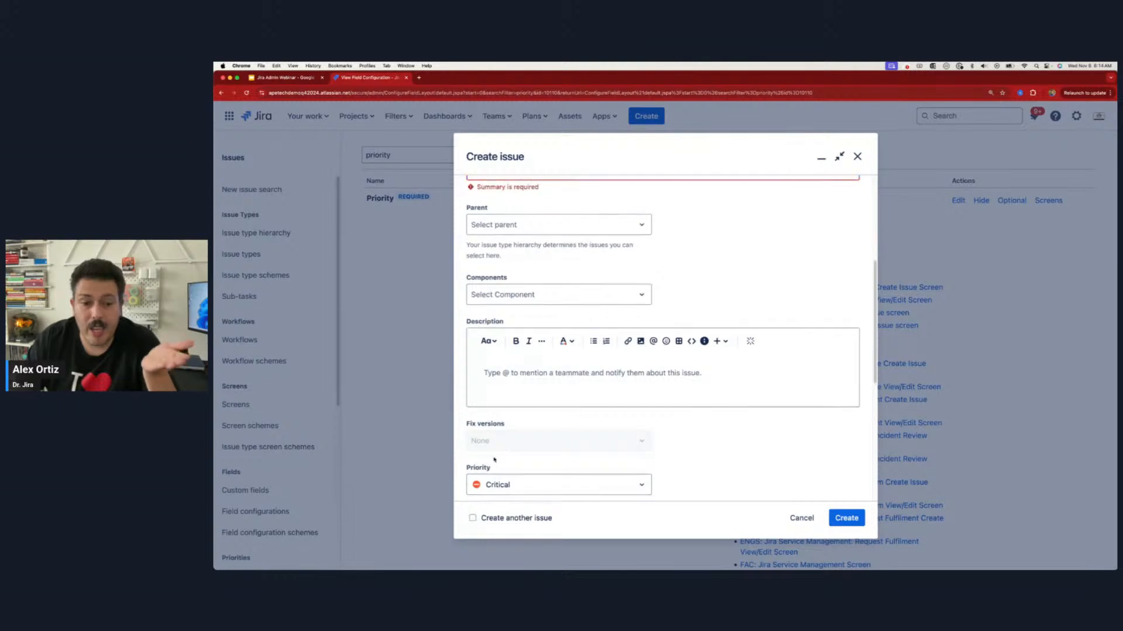
left_click(802, 518)
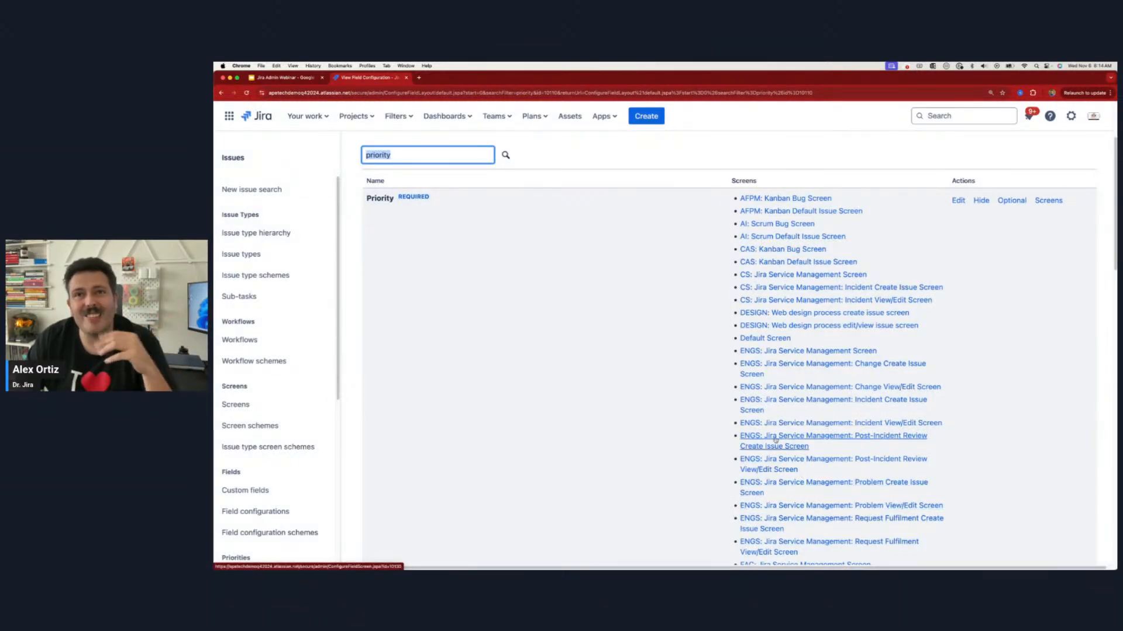
scroll(709, 353, "up", 3)
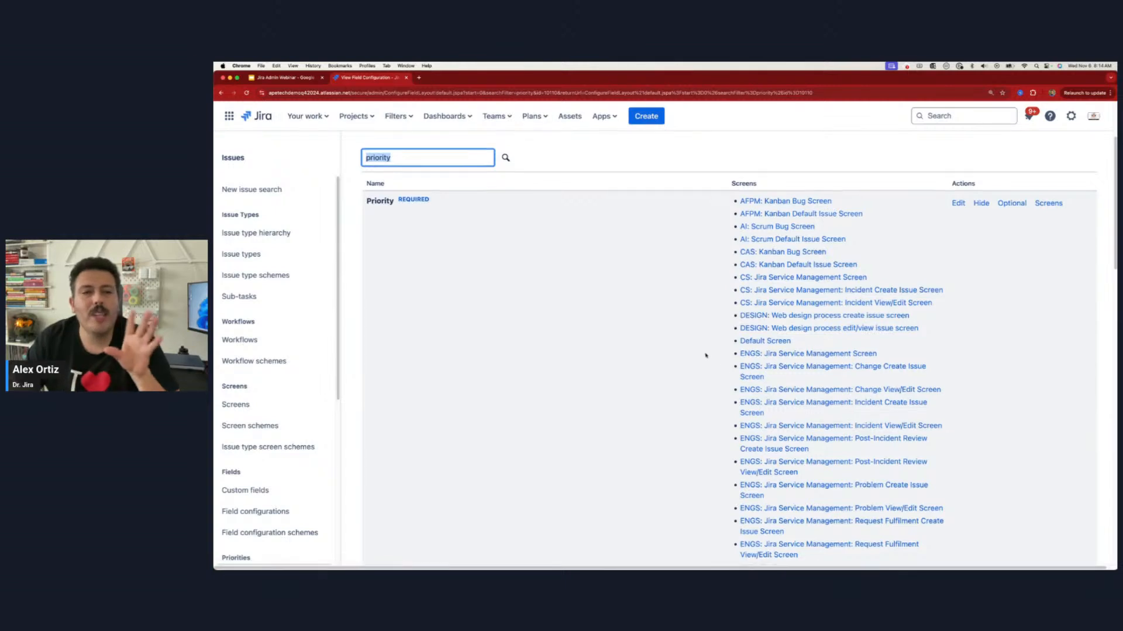
left_click_drag(629, 203, 737, 209)
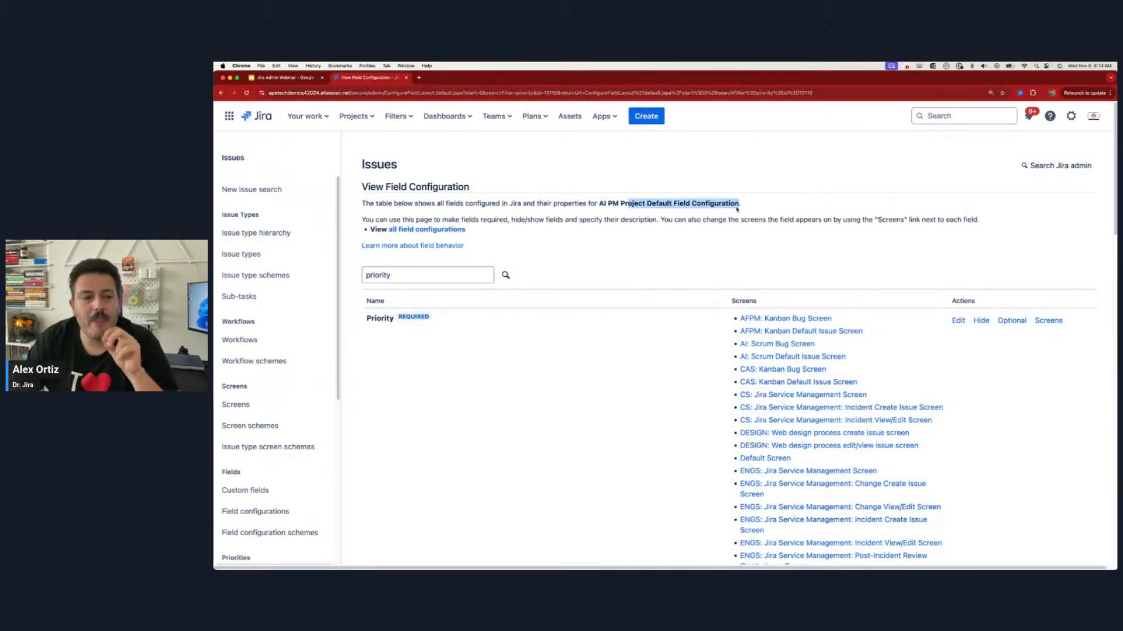
Step: Review the list of field configuration schemes and check which scheme the AI for Project Managers project uses in its field settings
left_click(254, 533)
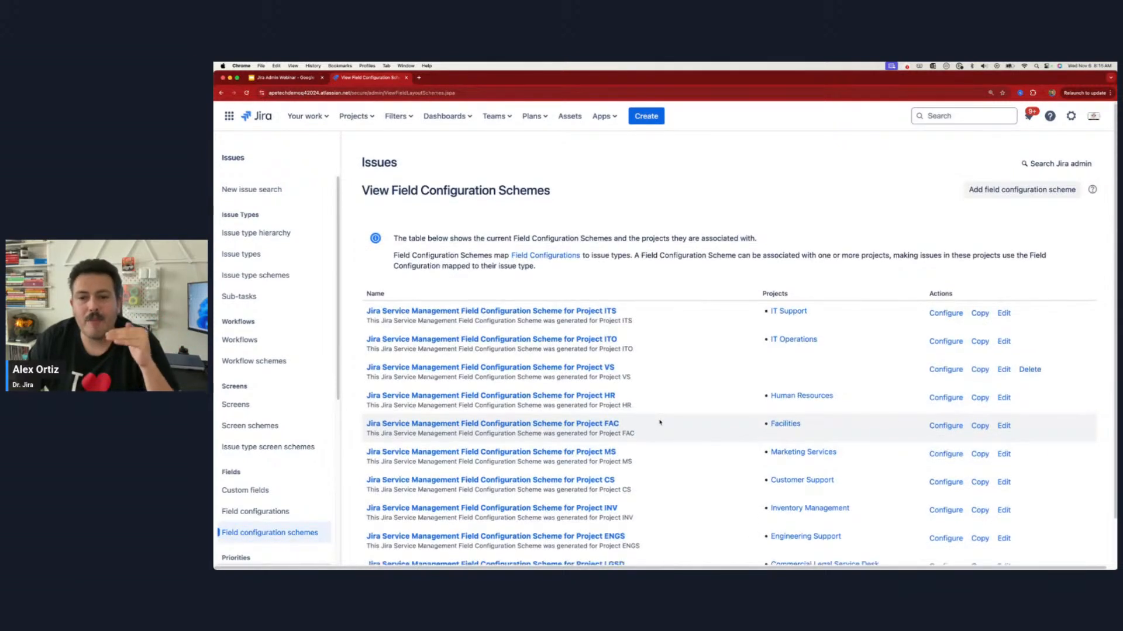
scroll(660, 422, "down", 2)
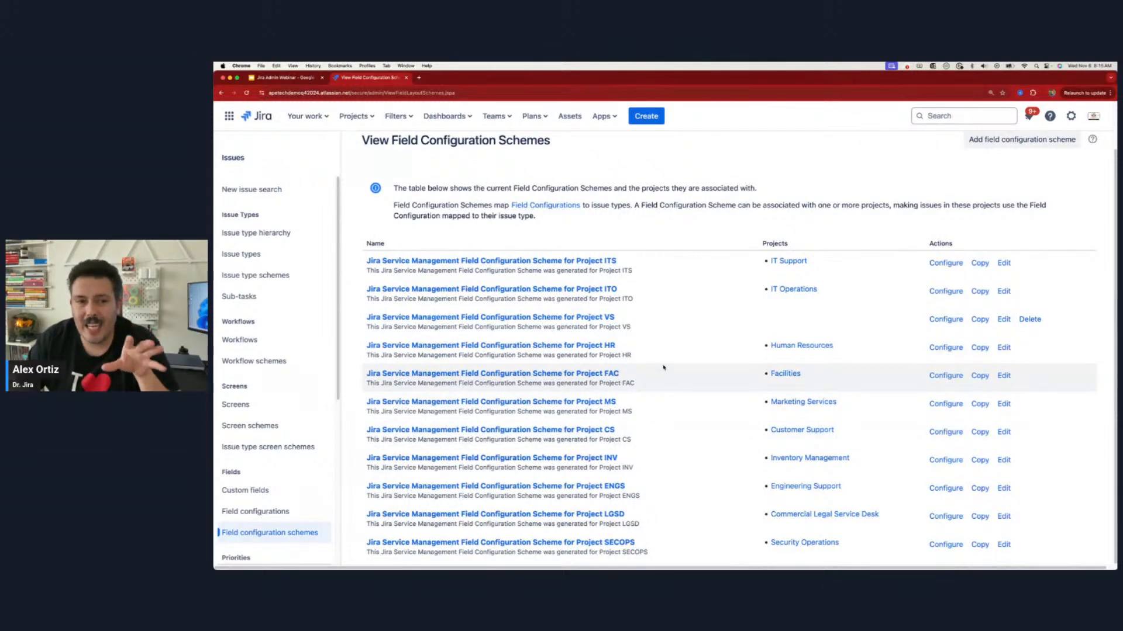
left_click(355, 116)
left_click(399, 164)
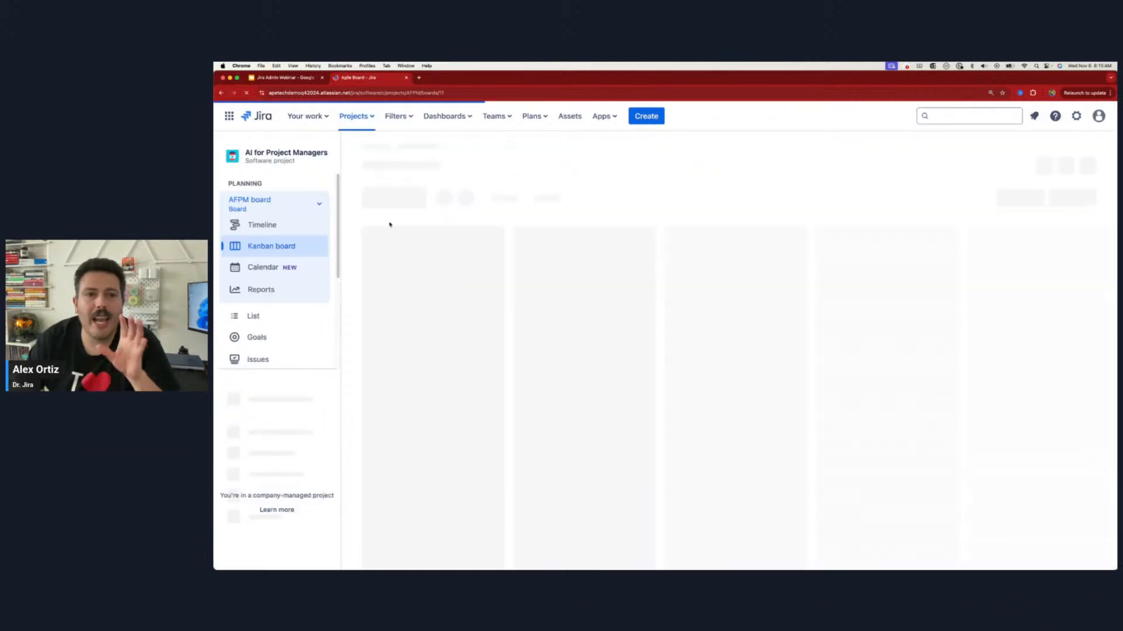
scroll(293, 381, "down", 1)
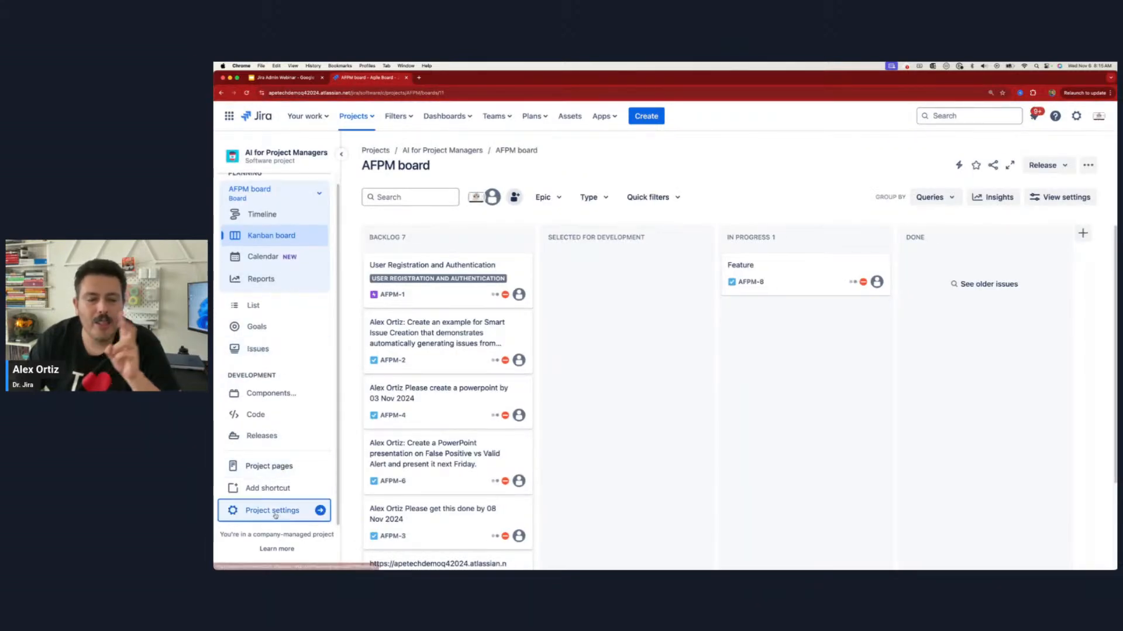
left_click(316, 510)
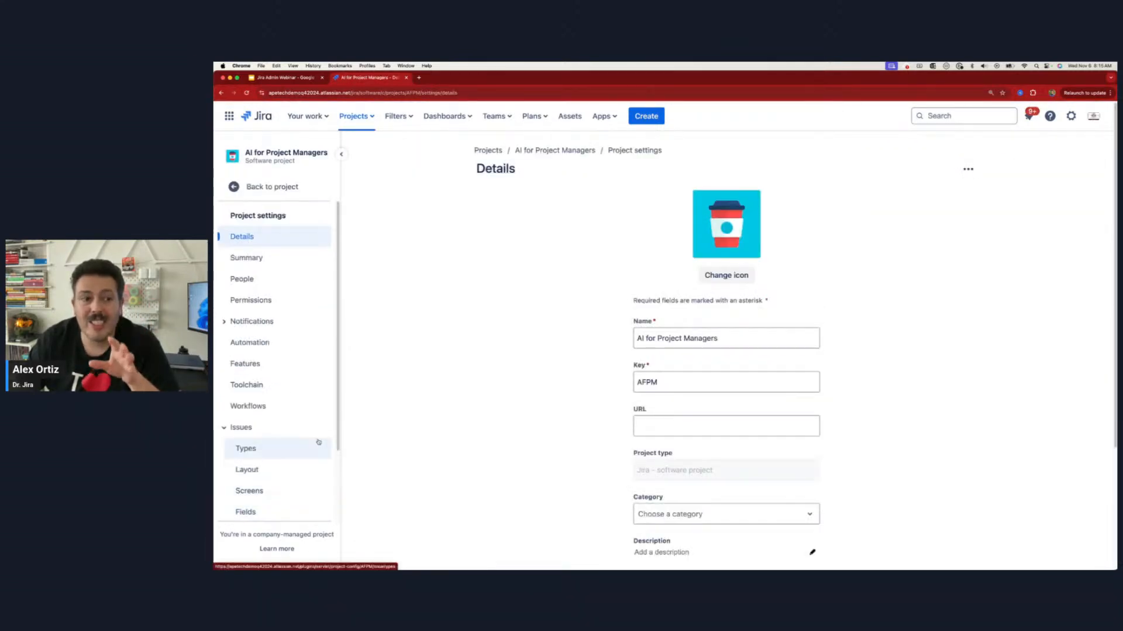
left_click(273, 510)
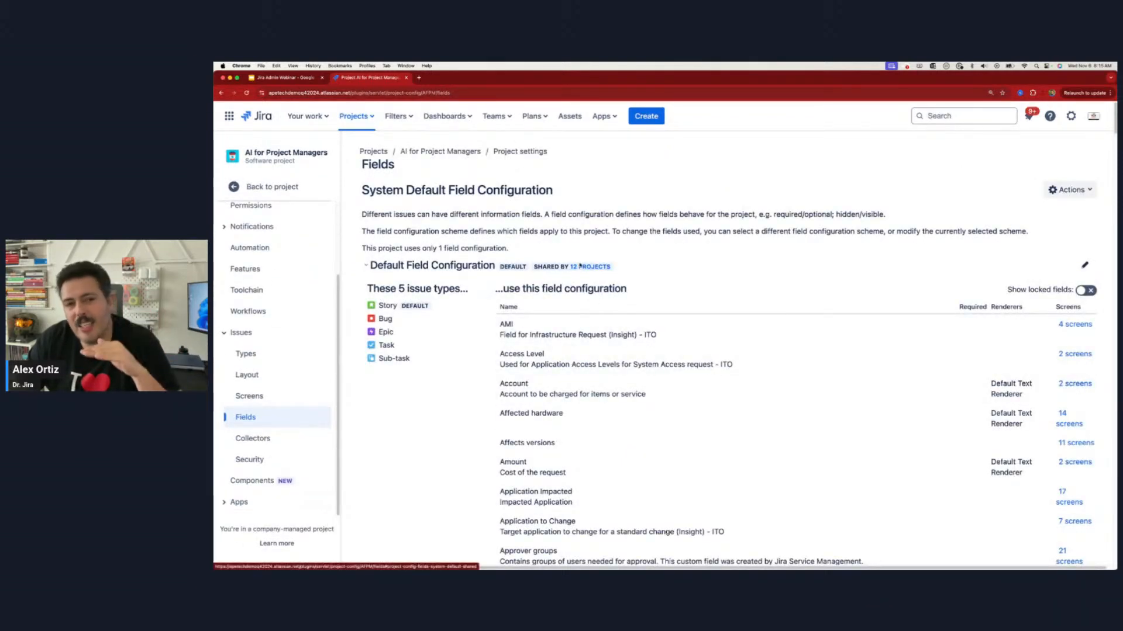
left_click_drag(357, 191, 570, 186)
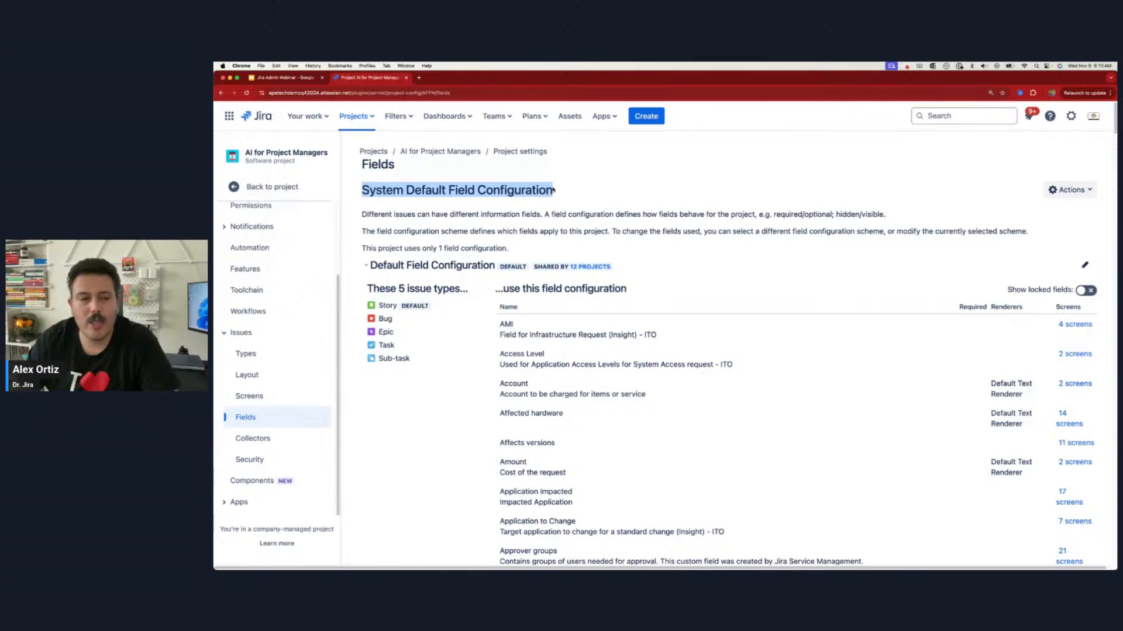
Step: Add a field configuration scheme named AI PM Project Field Configuration Scheme in the Jira issue settings
left_click(1071, 116)
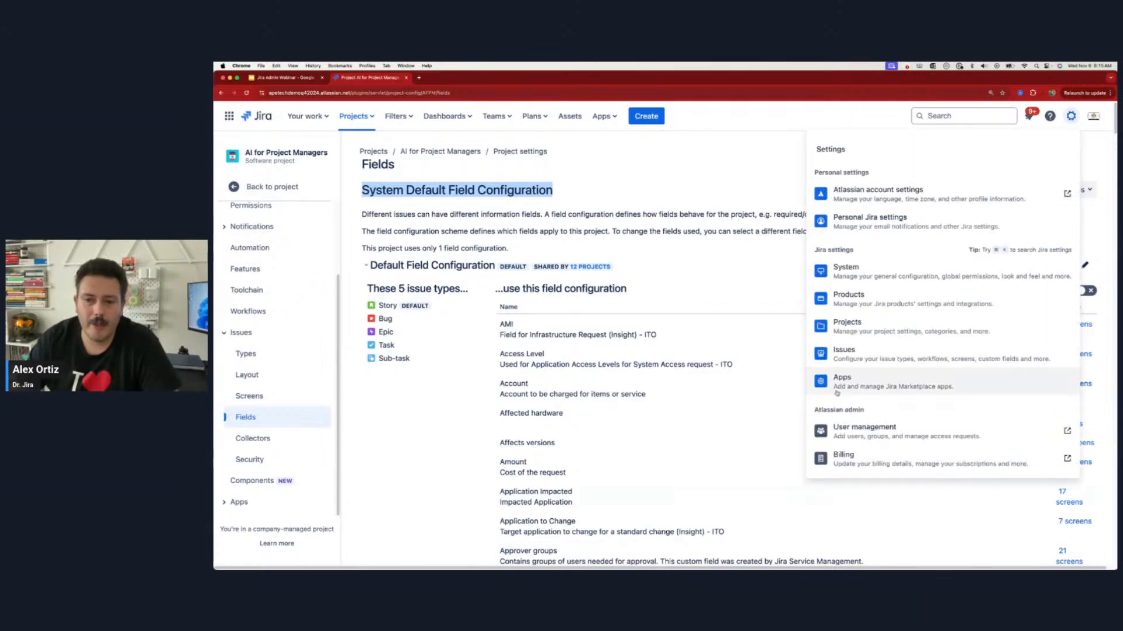
left_click(863, 356)
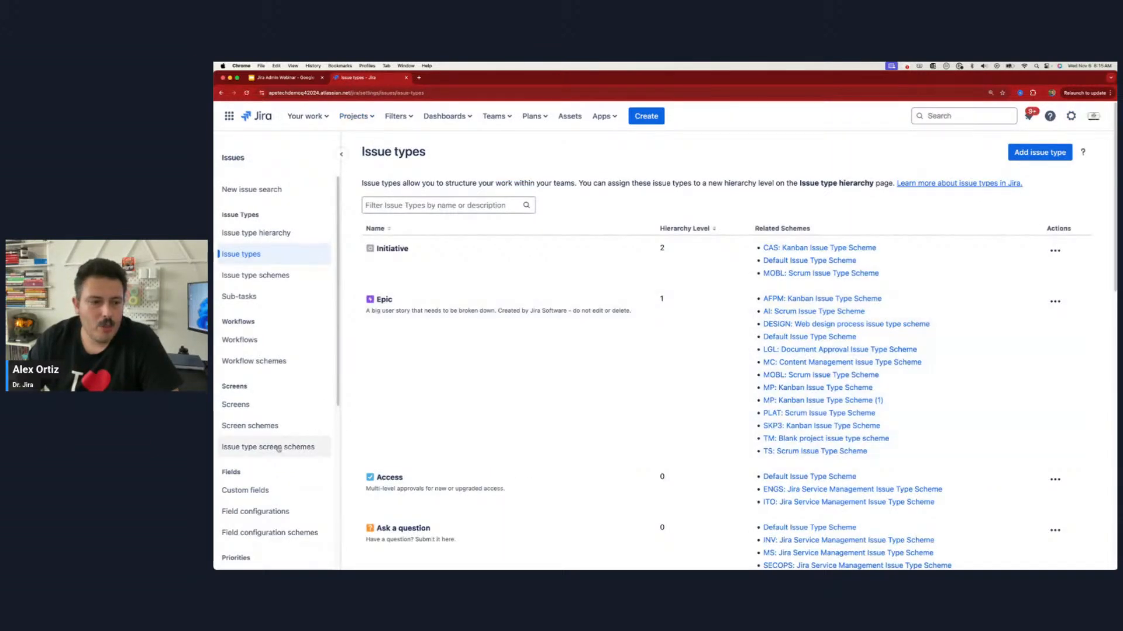
scroll(256, 501, "down", 1)
left_click(268, 487)
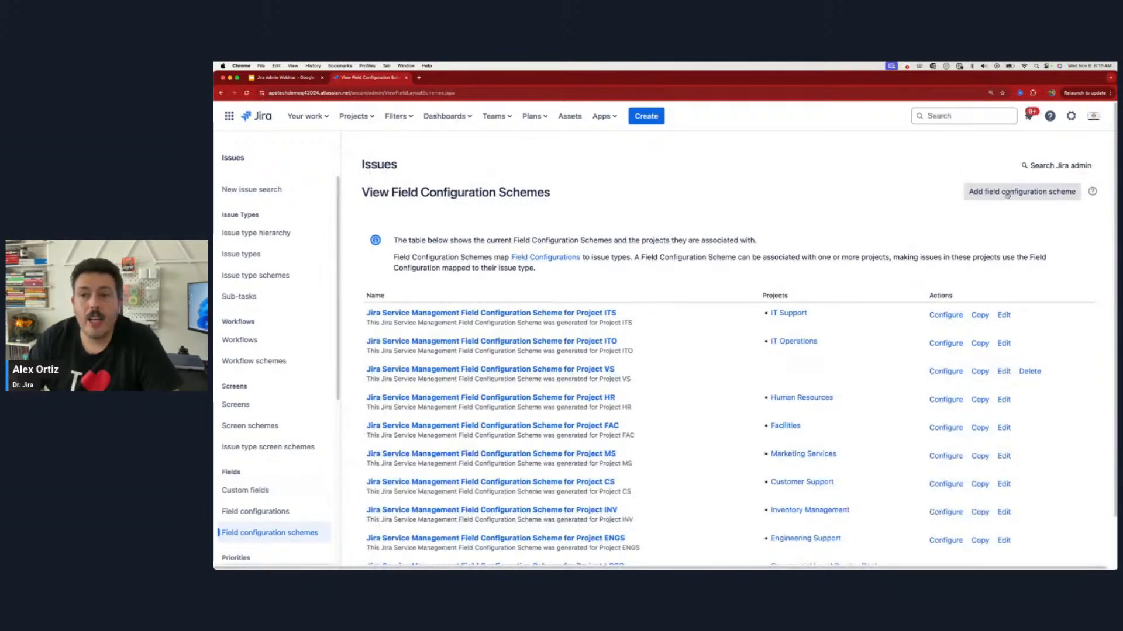
left_click(1016, 196)
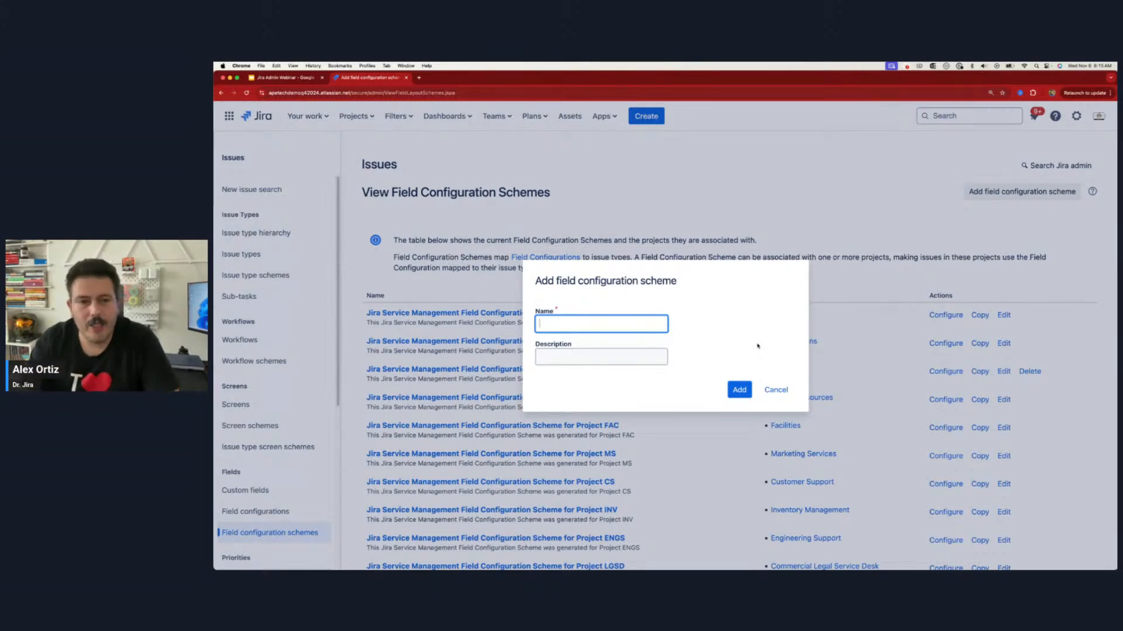
type("AI PM Proj")
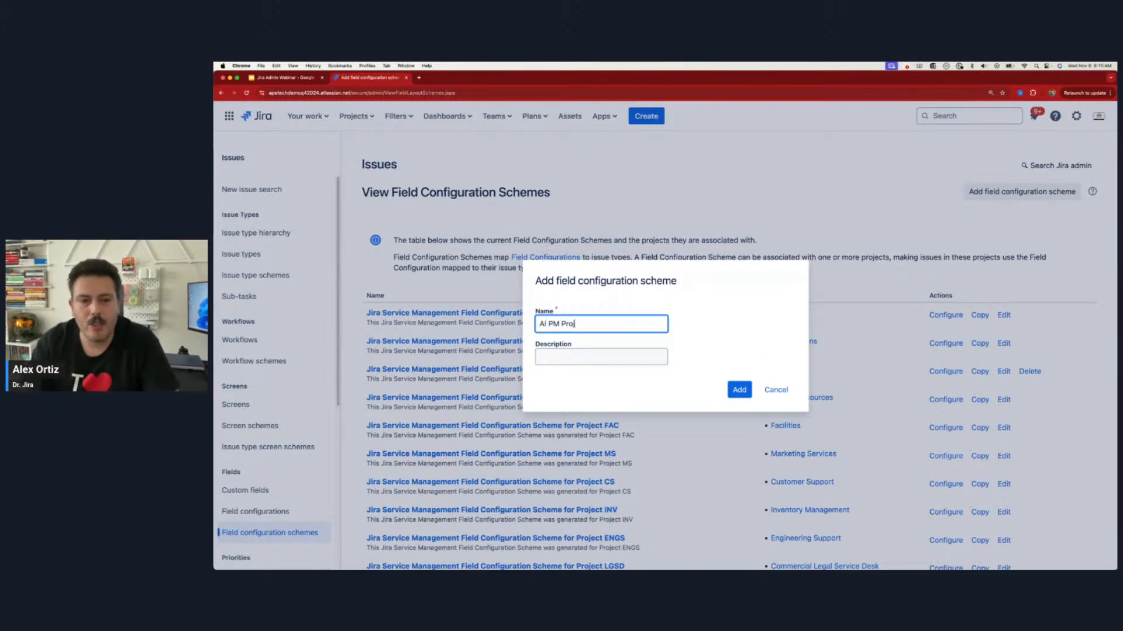
type("ect Fie")
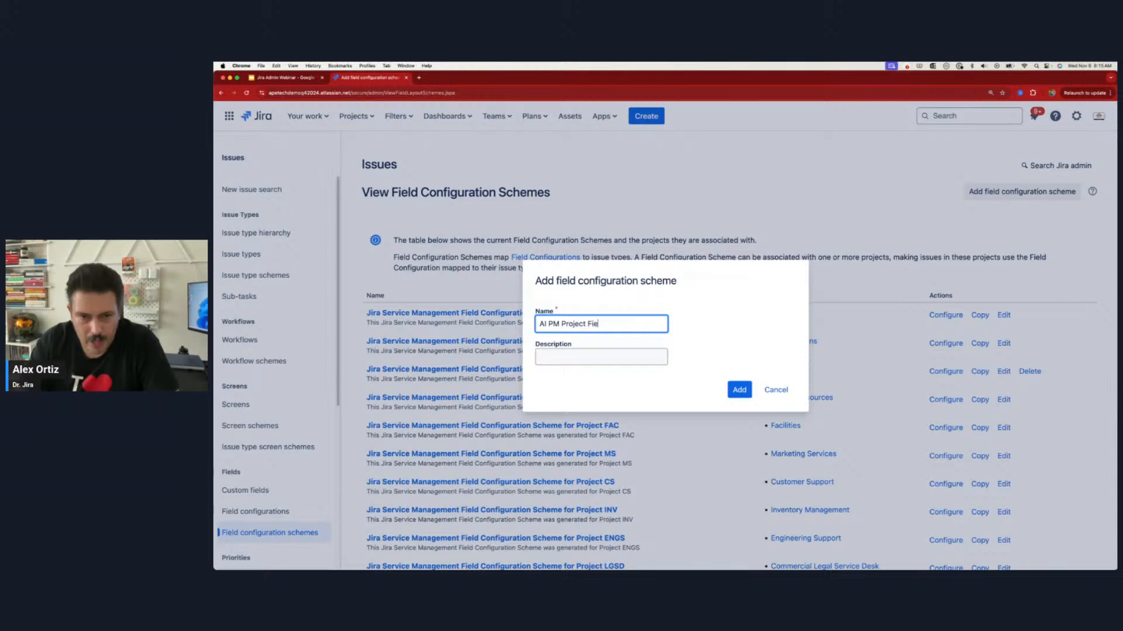
type("ld Configuration ")
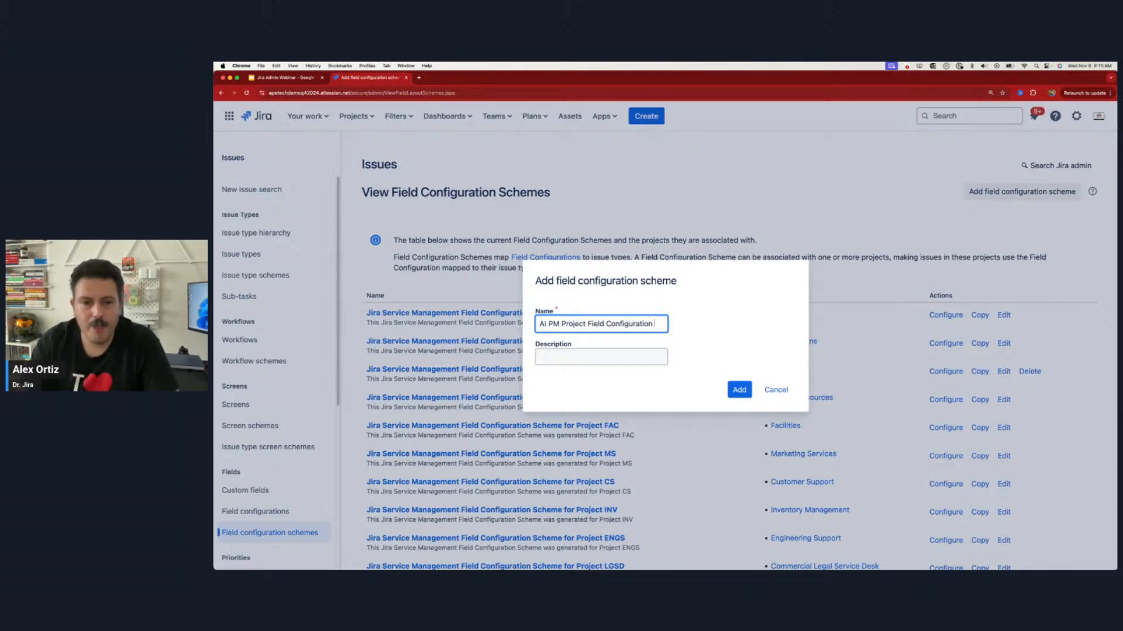
type("Scheme")
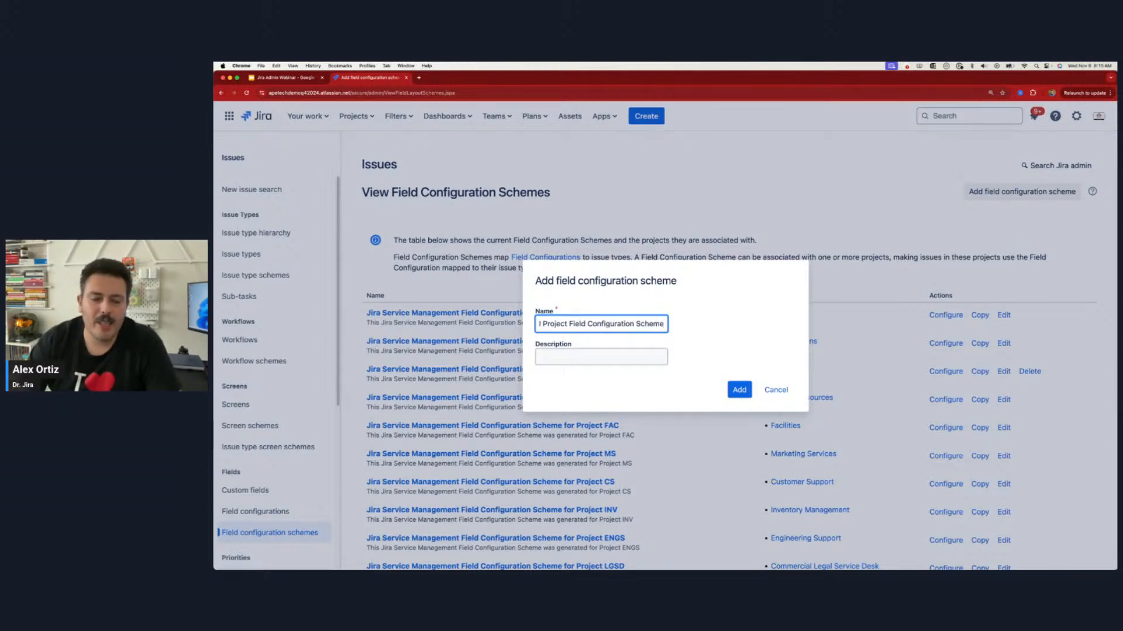
left_click(731, 386)
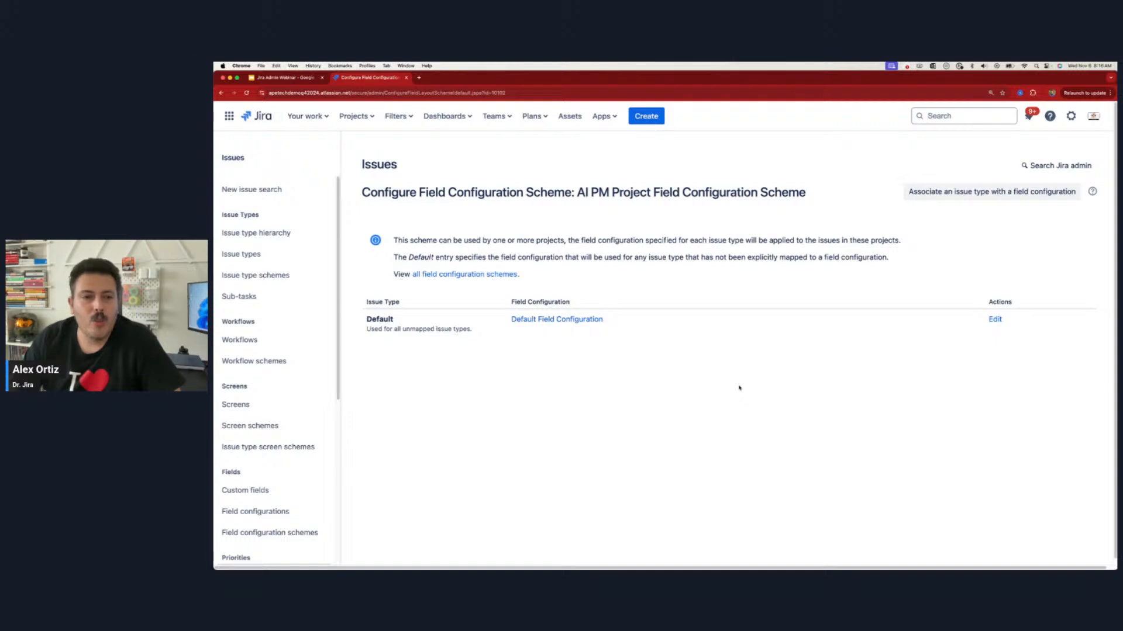
Step: Highlight the new scheme's name, the Field Configuration heading and the note under the Default issue type entry
left_click_drag(805, 193, 585, 193)
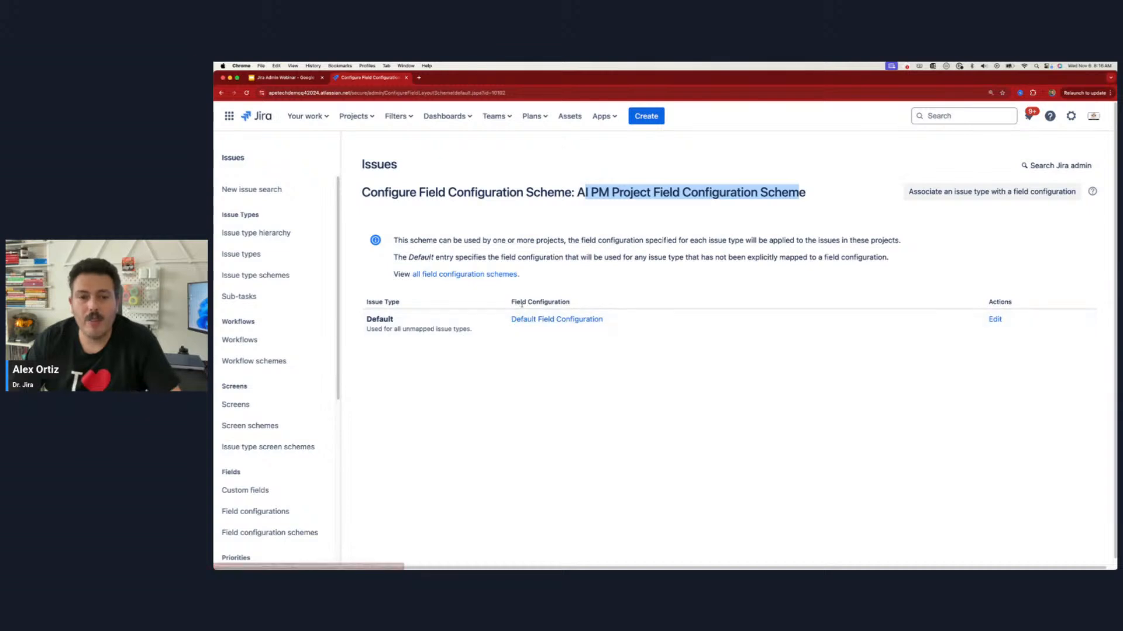
left_click_drag(522, 303, 578, 303)
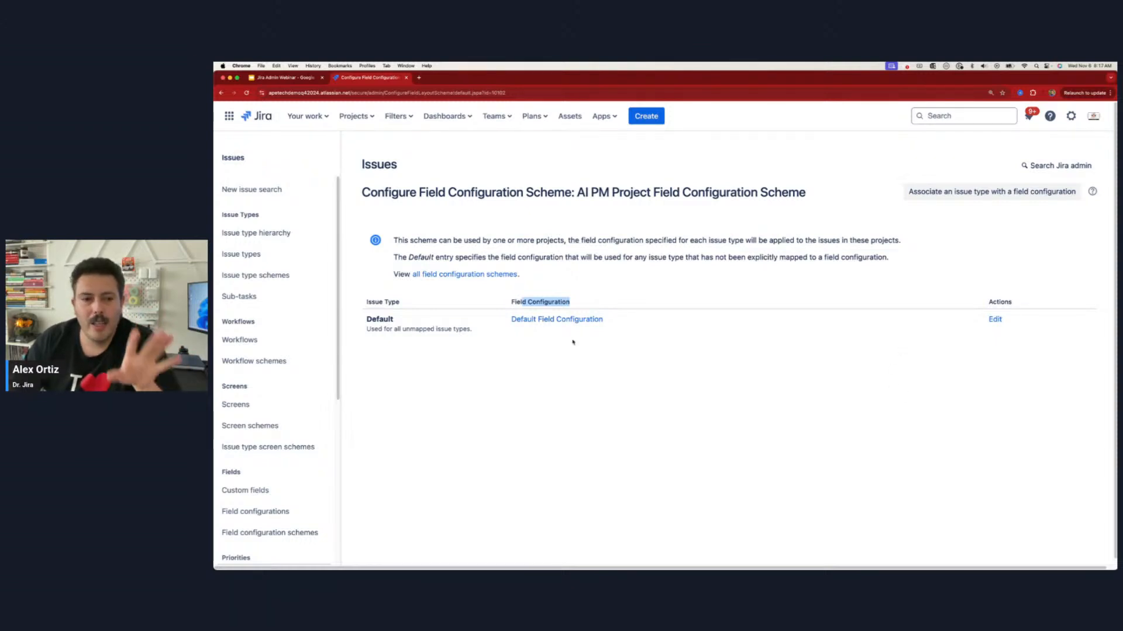
left_click_drag(365, 329, 473, 331)
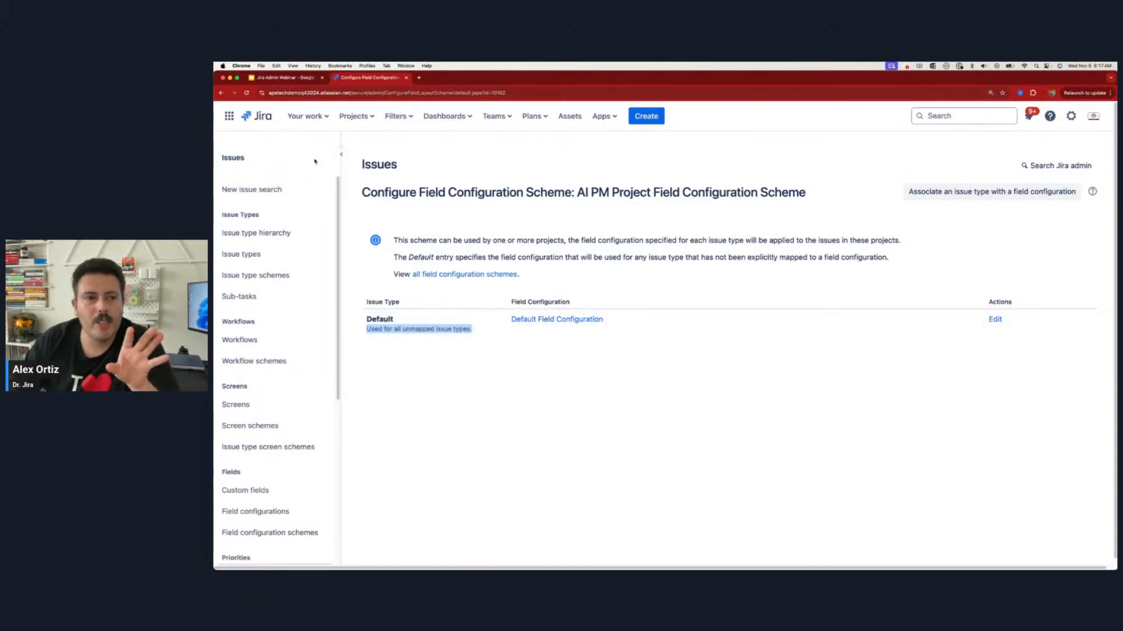
Step: Examine the AI for Project Managers project's field settings in a separate browser tab, and return to the new scheme's configuration
left_click(354, 116)
right_click(370, 167)
left_click(398, 173)
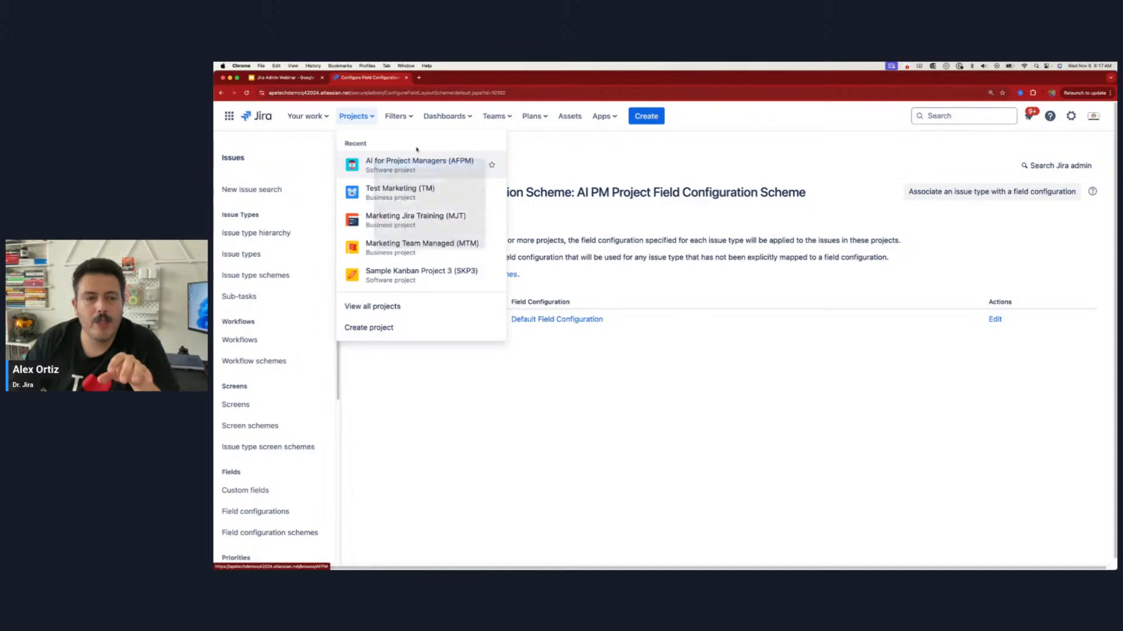
left_click(440, 77)
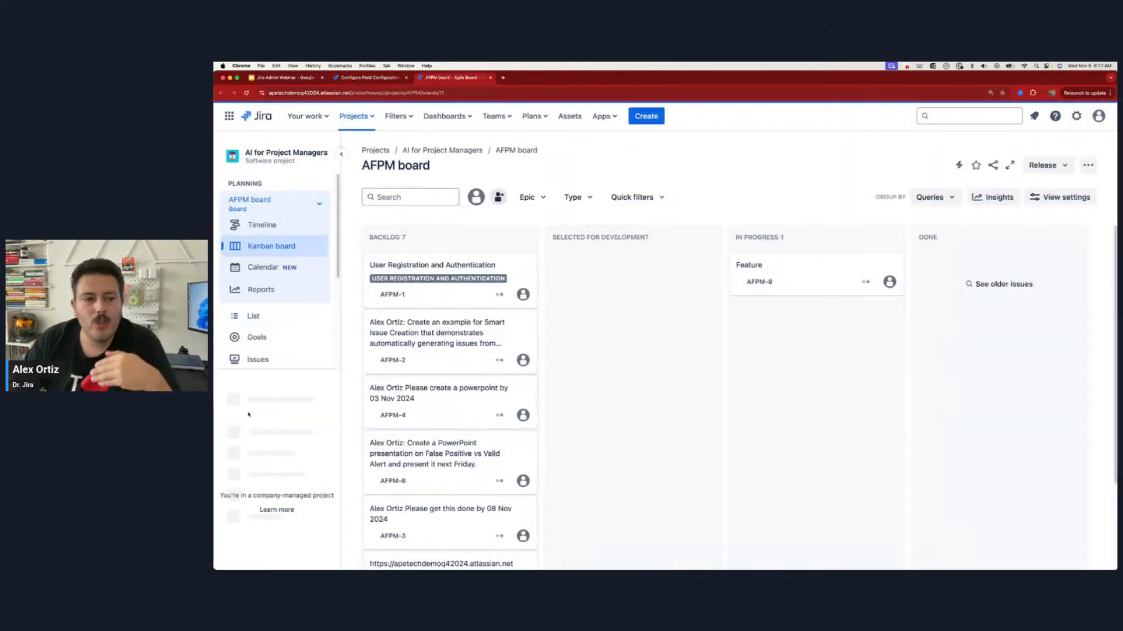
left_click(269, 510)
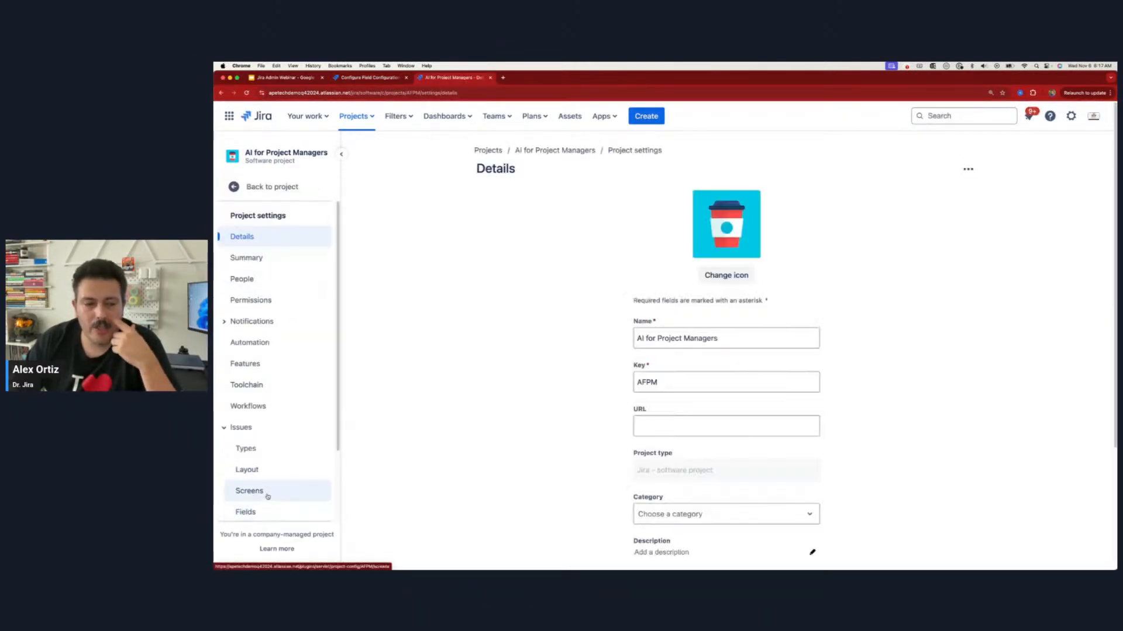
scroll(268, 497, "down", 3)
left_click(262, 421)
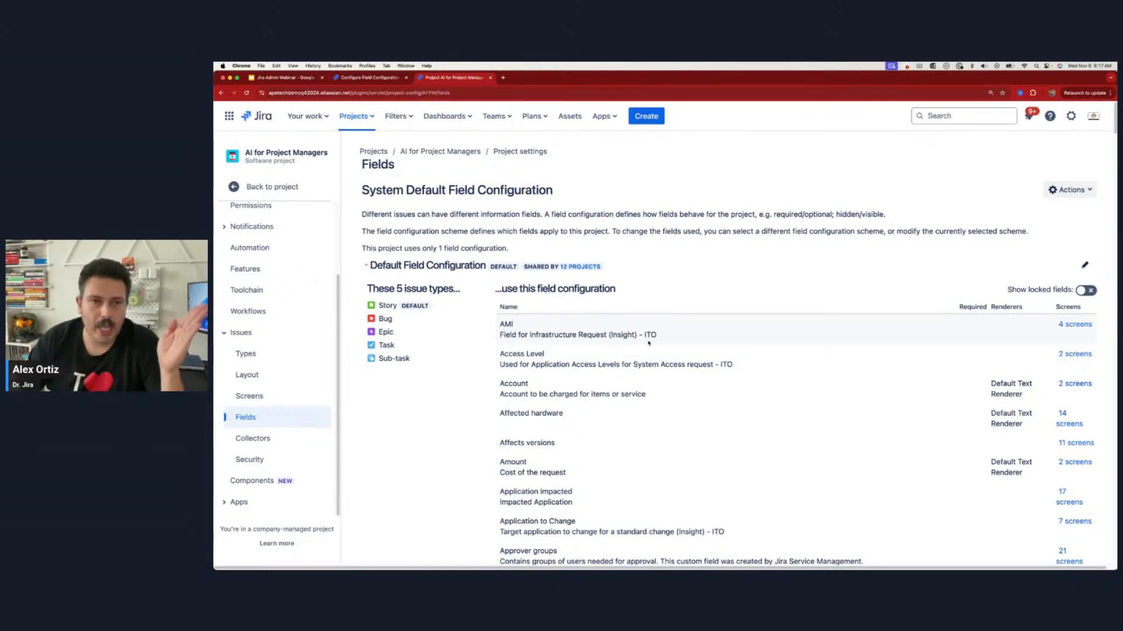
key("ctrl+shift+Tab")
left_click(707, 435)
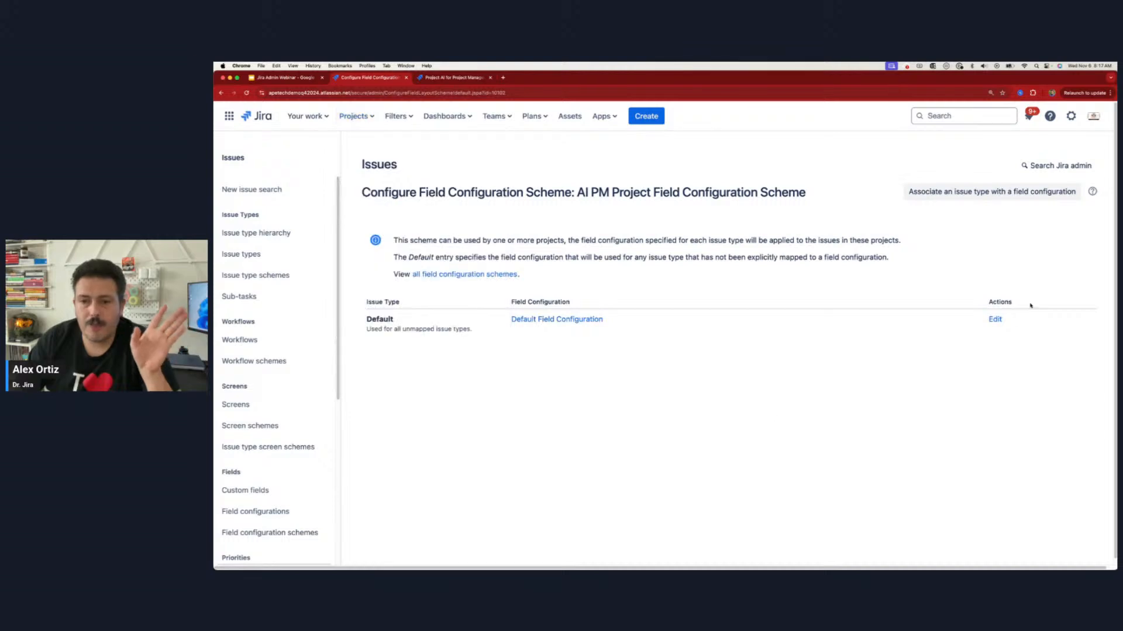
left_click(994, 320)
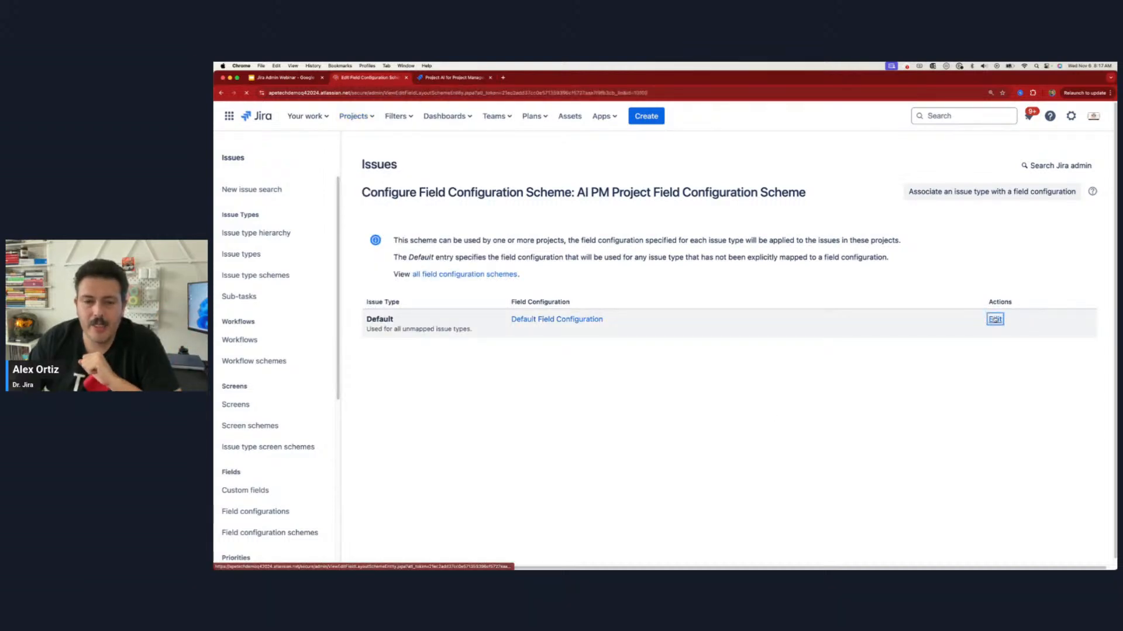
left_click(551, 223)
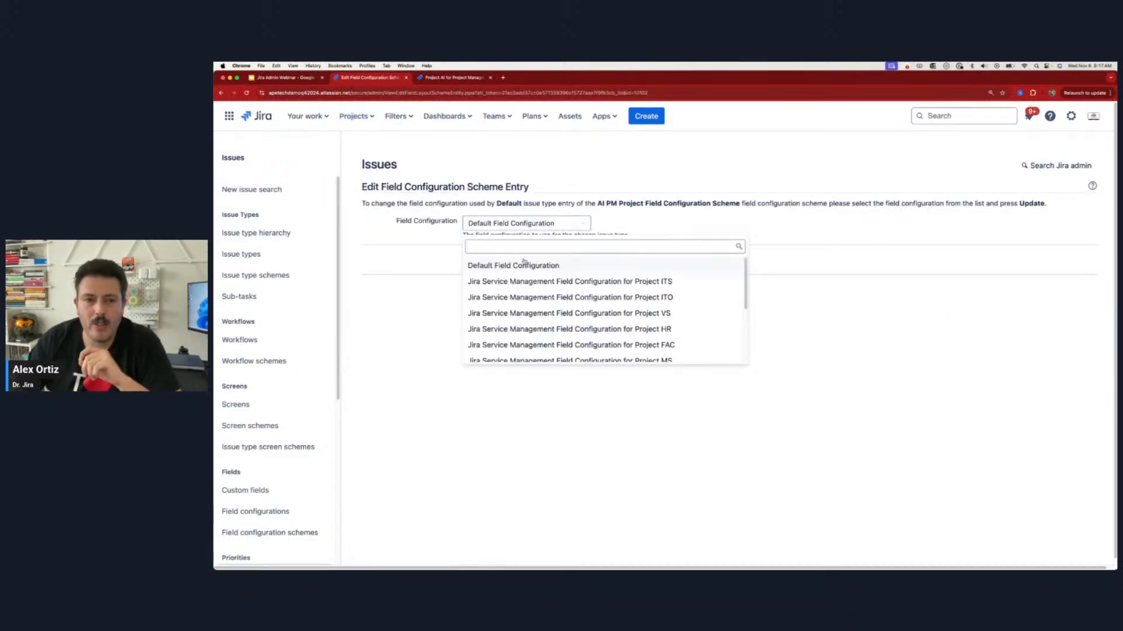
scroll(506, 328, "down", 5)
left_click(506, 354)
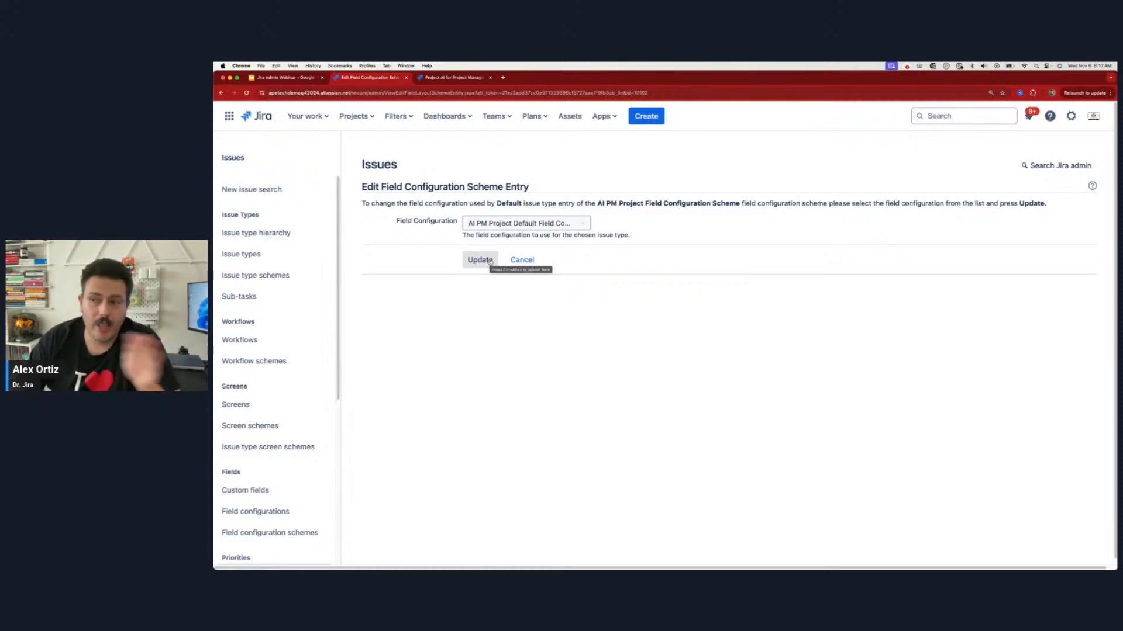
left_click(523, 261)
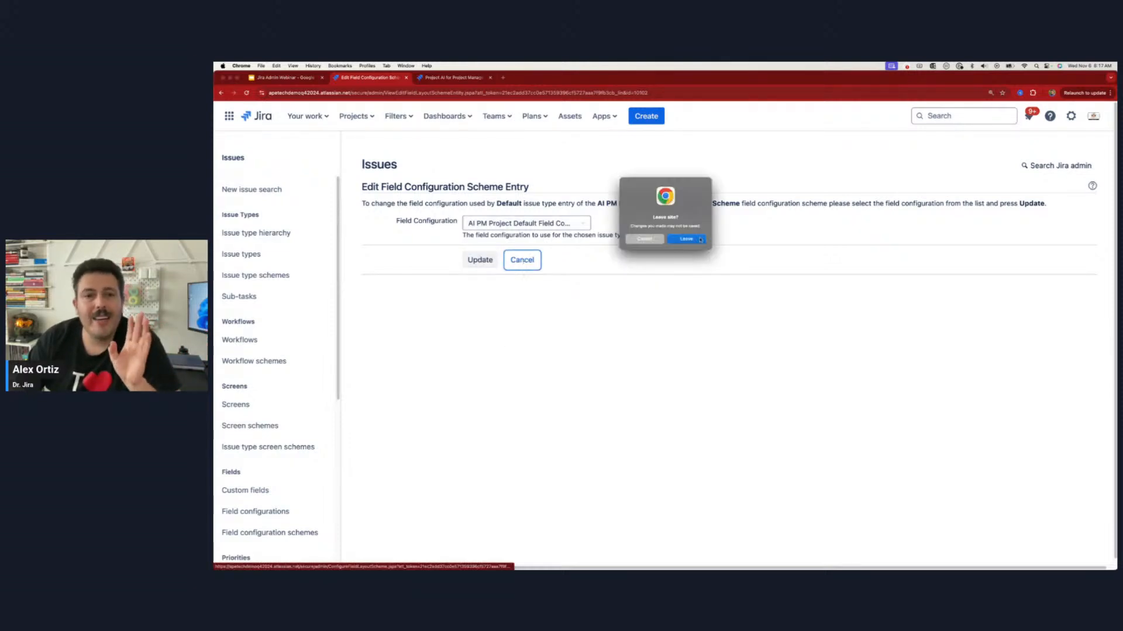
left_click(696, 240)
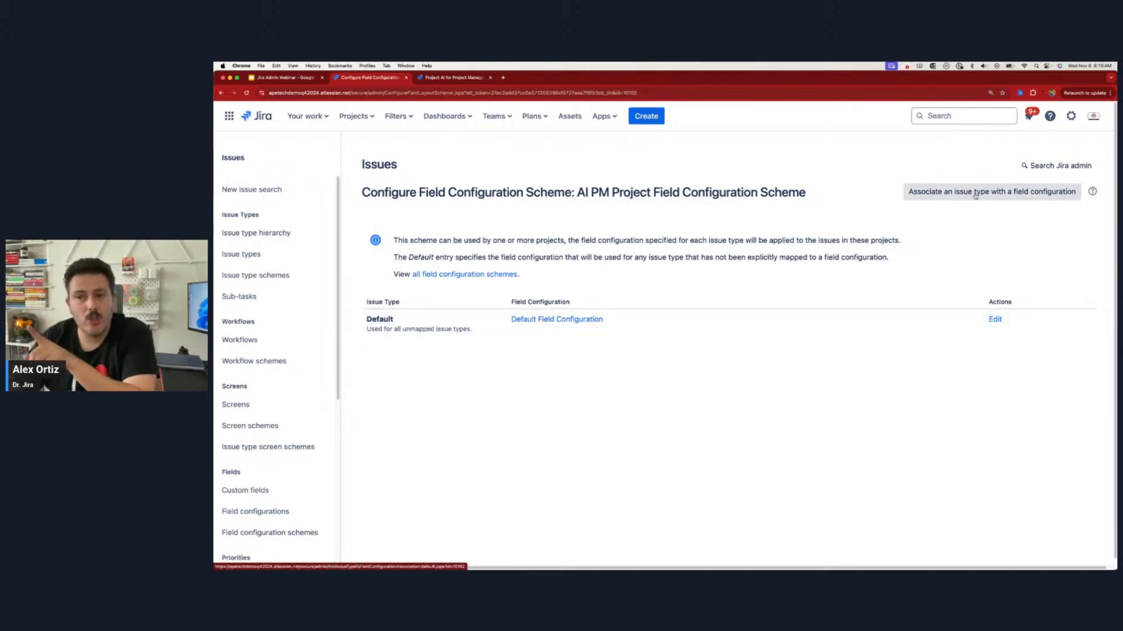
Step: Associate the Bug issue type with the AI PM Project Default Field Configuration in the new scheme
left_click(976, 194)
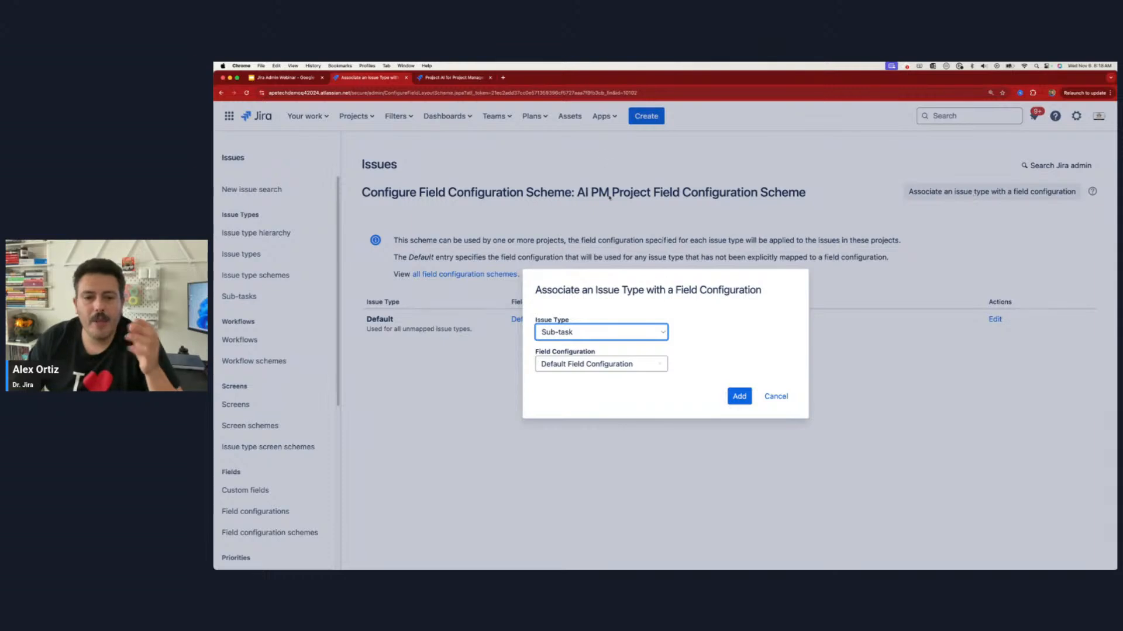
left_click(610, 335)
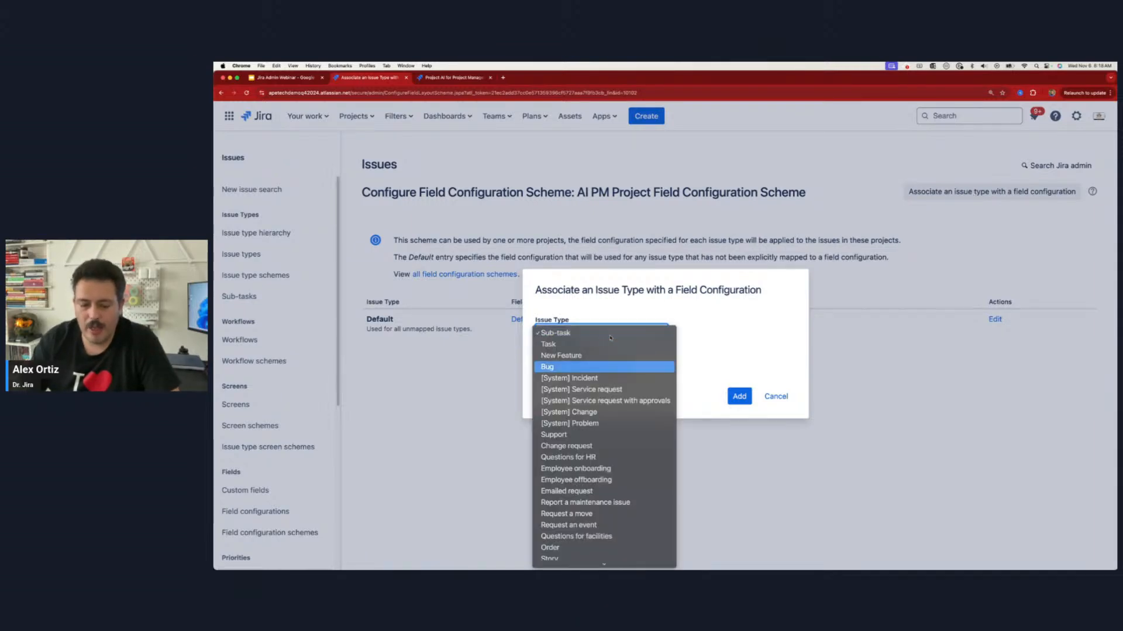
left_click(586, 367)
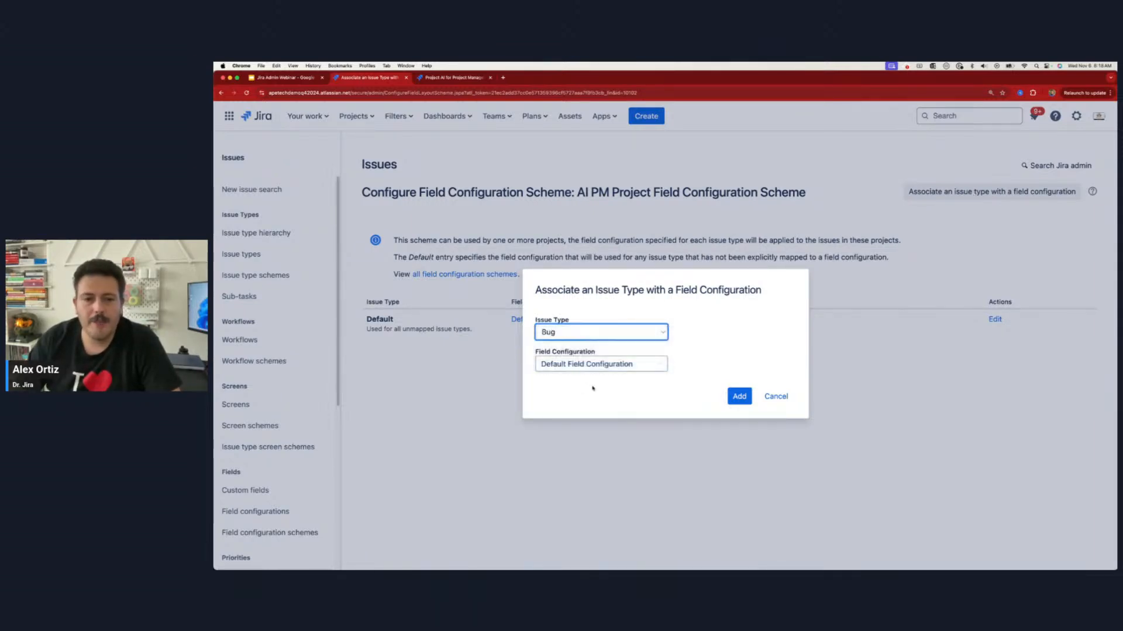
left_click(601, 364)
scroll(575, 408, "down", 2)
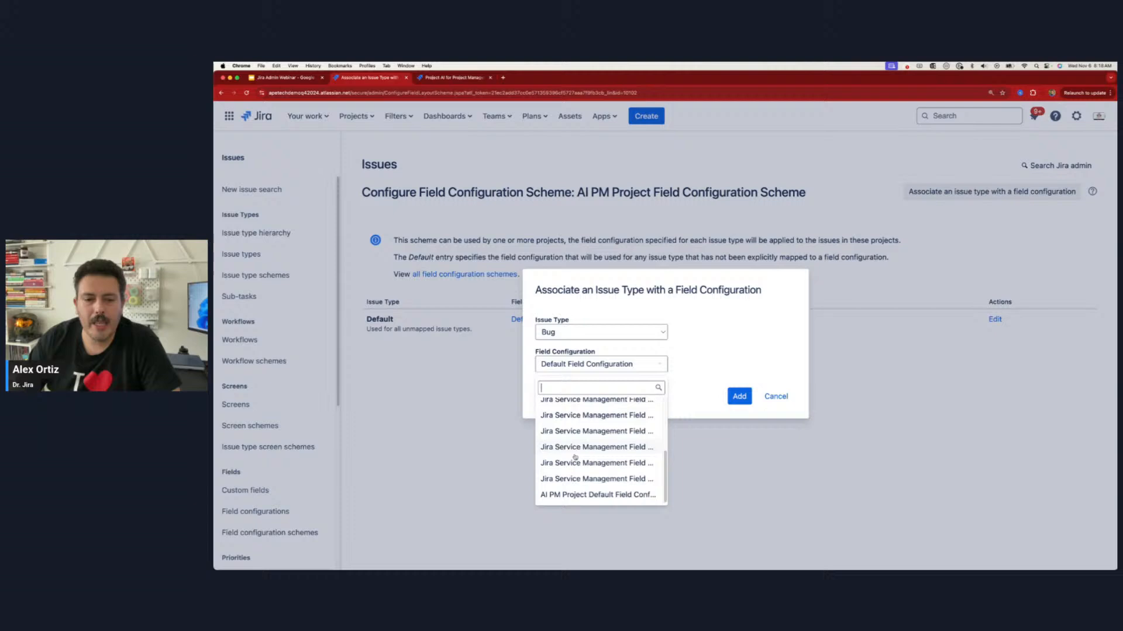
left_click(575, 496)
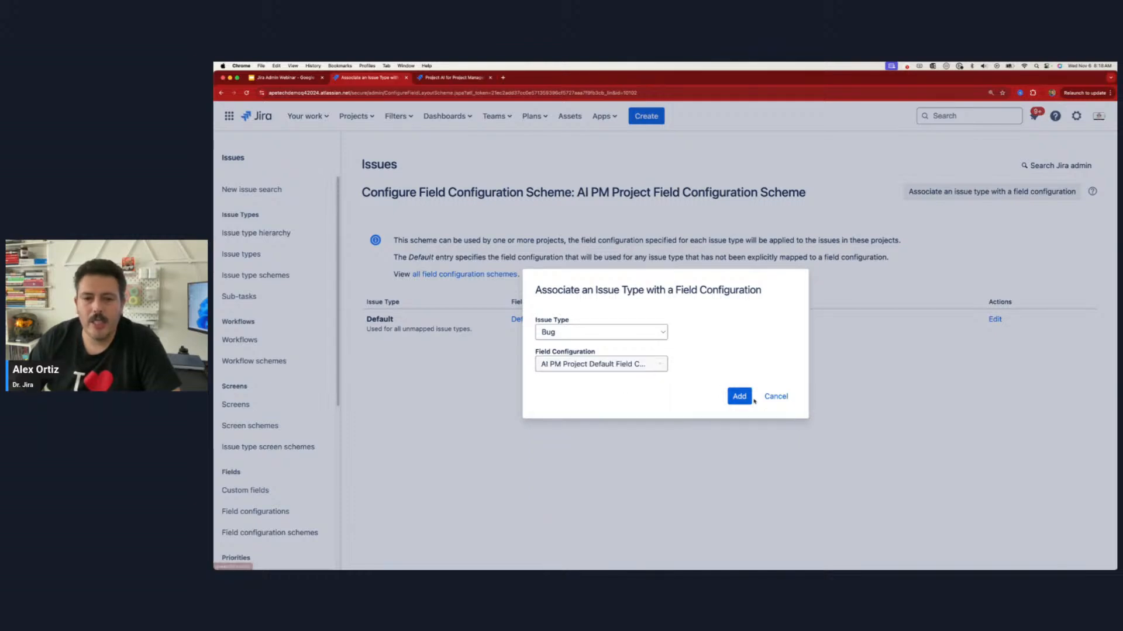
left_click(746, 398)
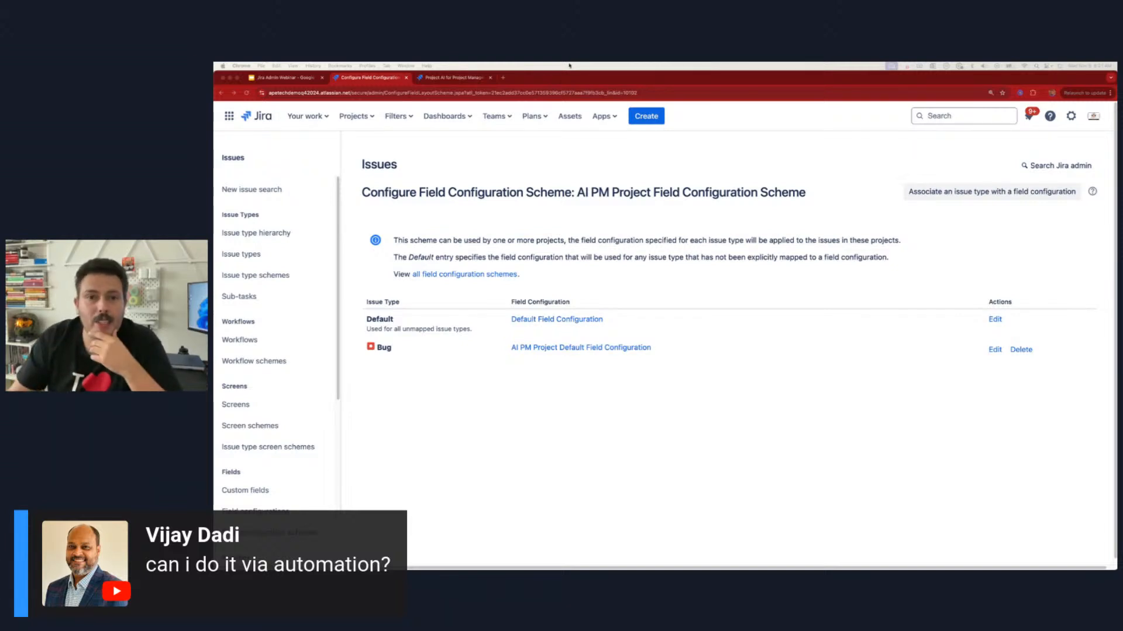
Step: Start a new Story in AI for Project Managers with the authlib component, and discard the draft
left_click(646, 116)
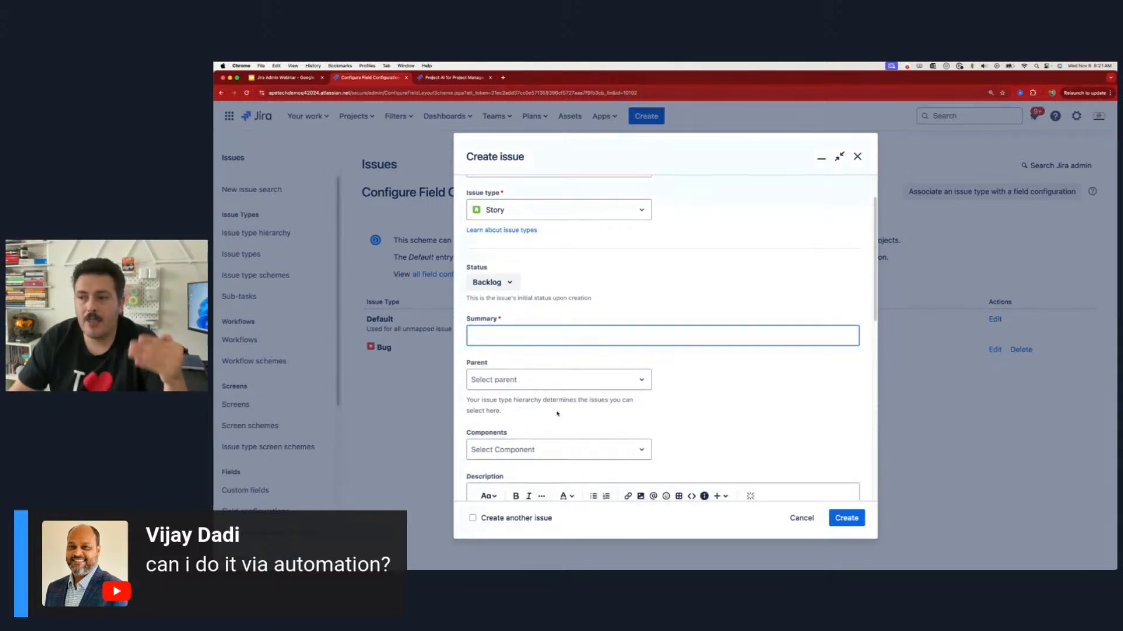
scroll(555, 414, "down", 1)
left_click(546, 434)
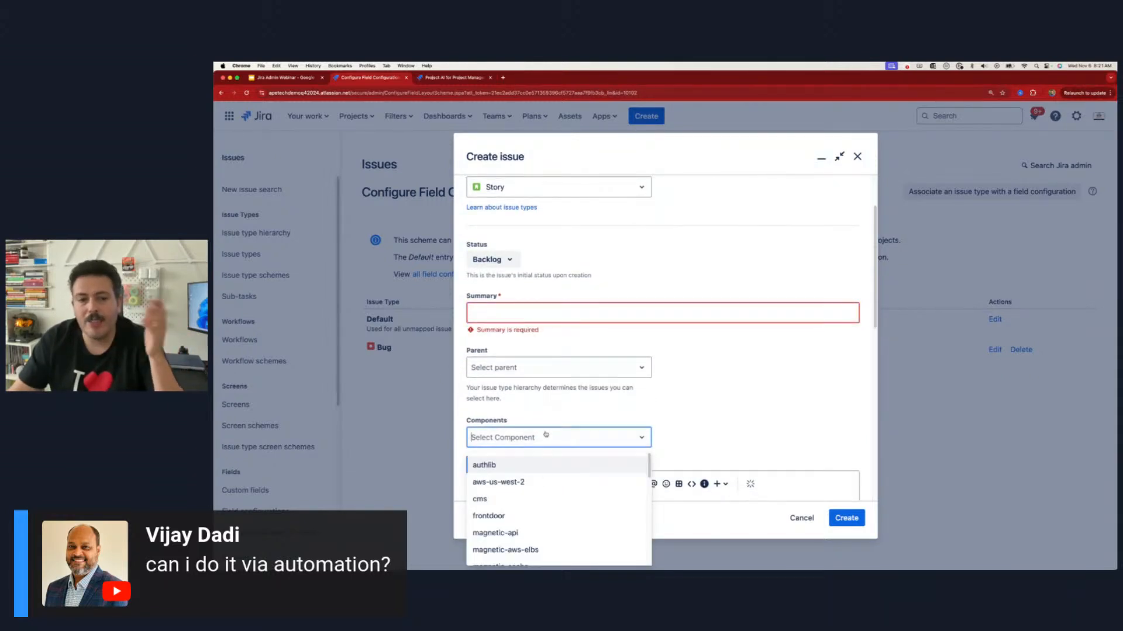
left_click(527, 464)
scroll(708, 386, "down", 5)
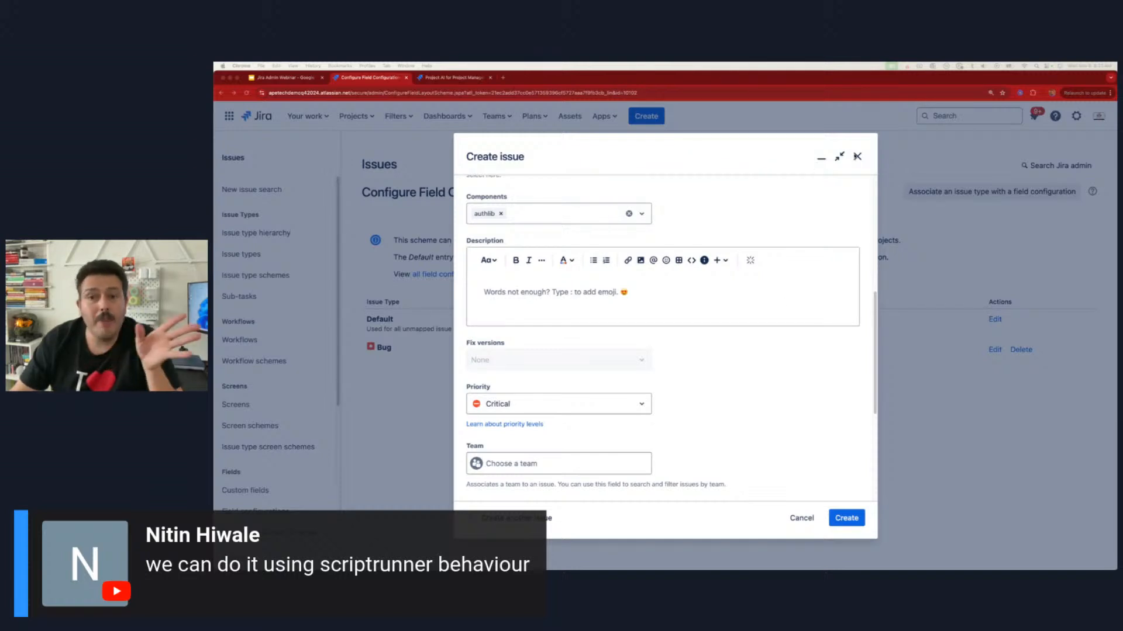
left_click(859, 157)
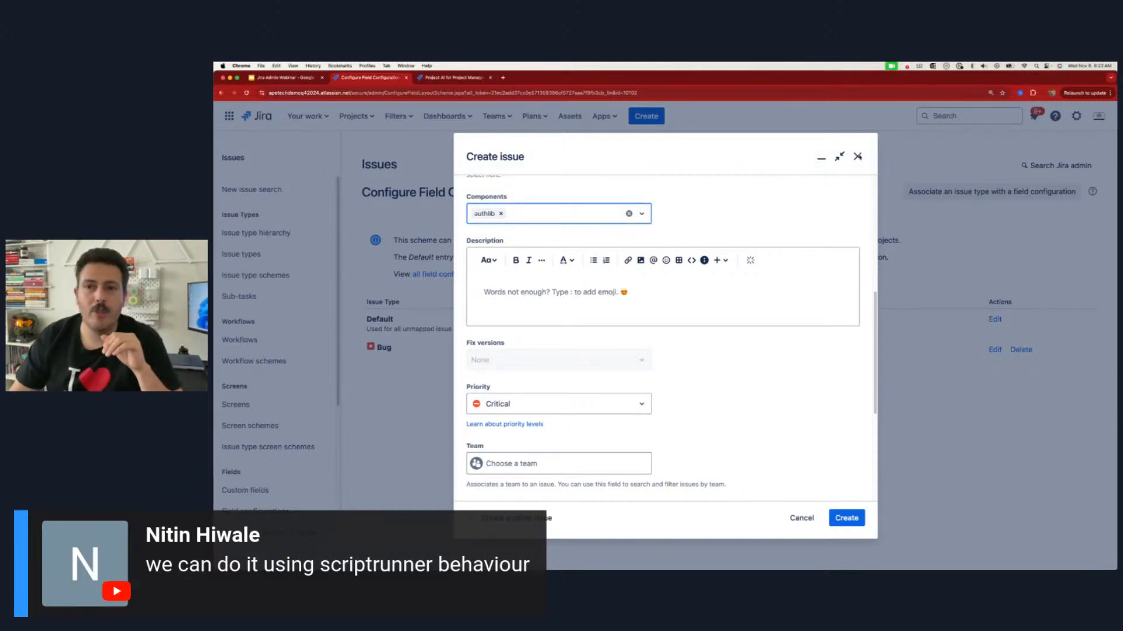
left_click(857, 157)
left_click(727, 207)
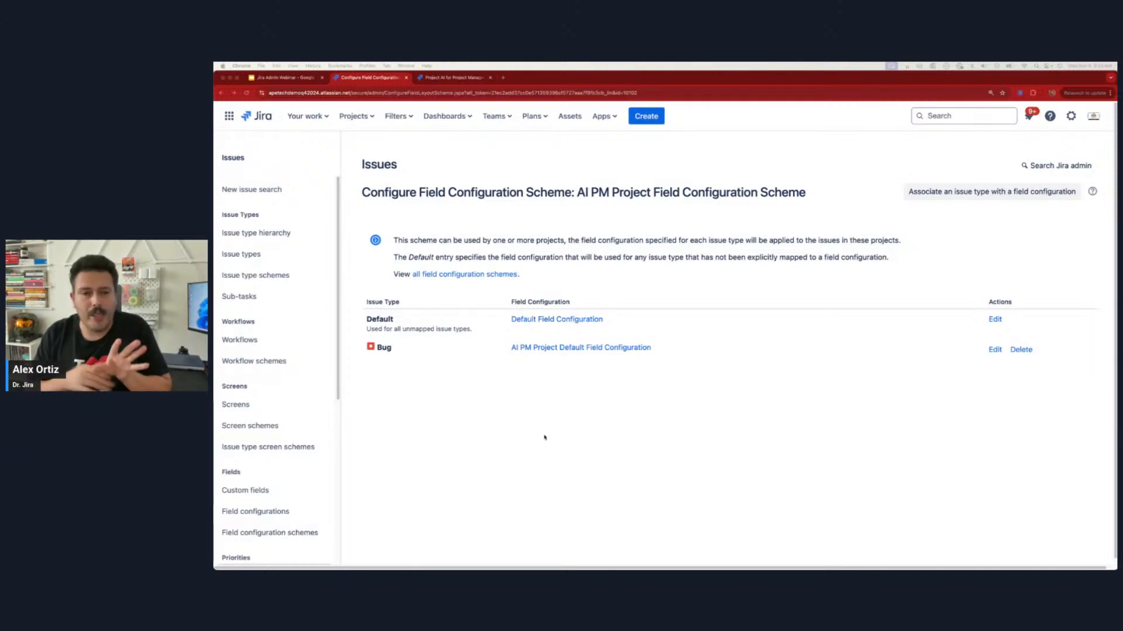
Step: Examine which fields the issue creation form marks as required for the Story and Bug types, and close the form
left_click(646, 117)
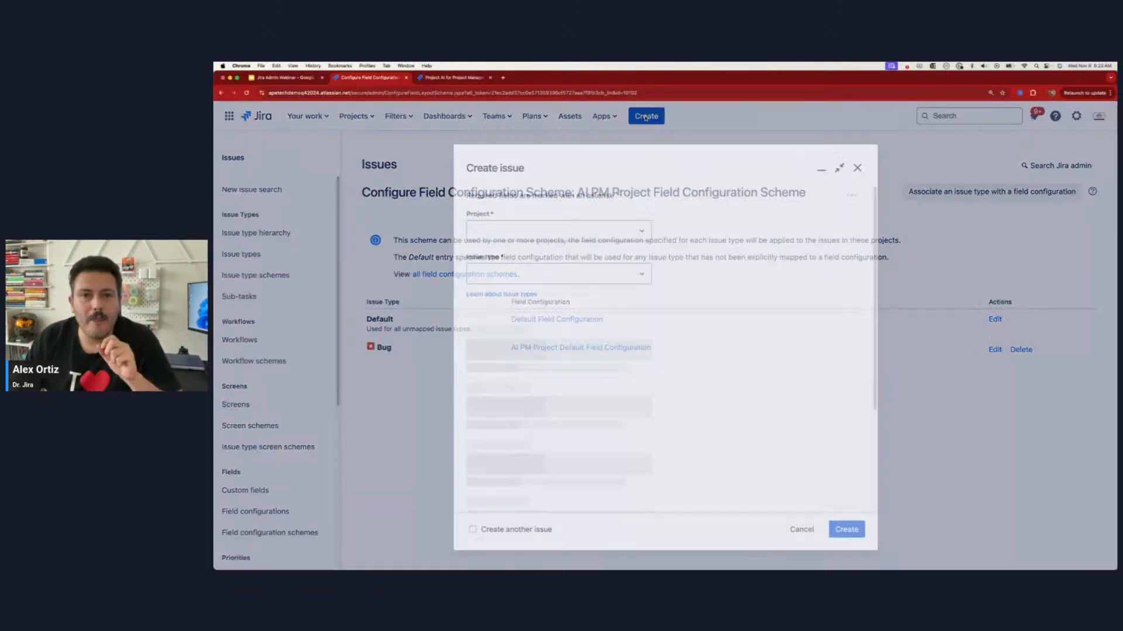
scroll(566, 343, "down", 5)
scroll(566, 343, "down", 4)
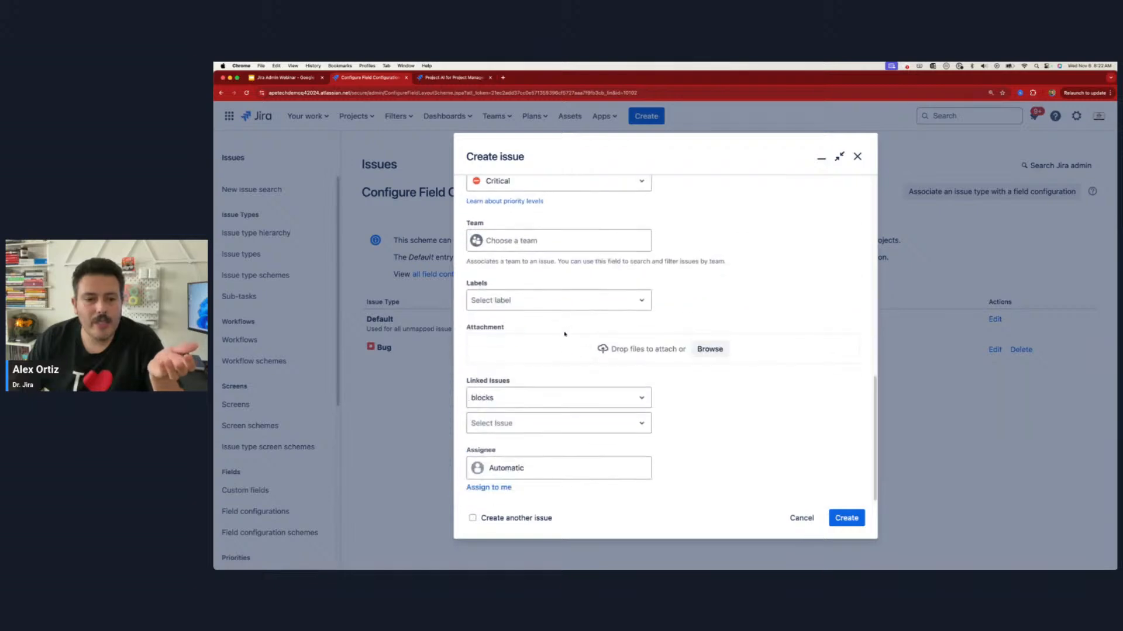
scroll(509, 317, "up", 4)
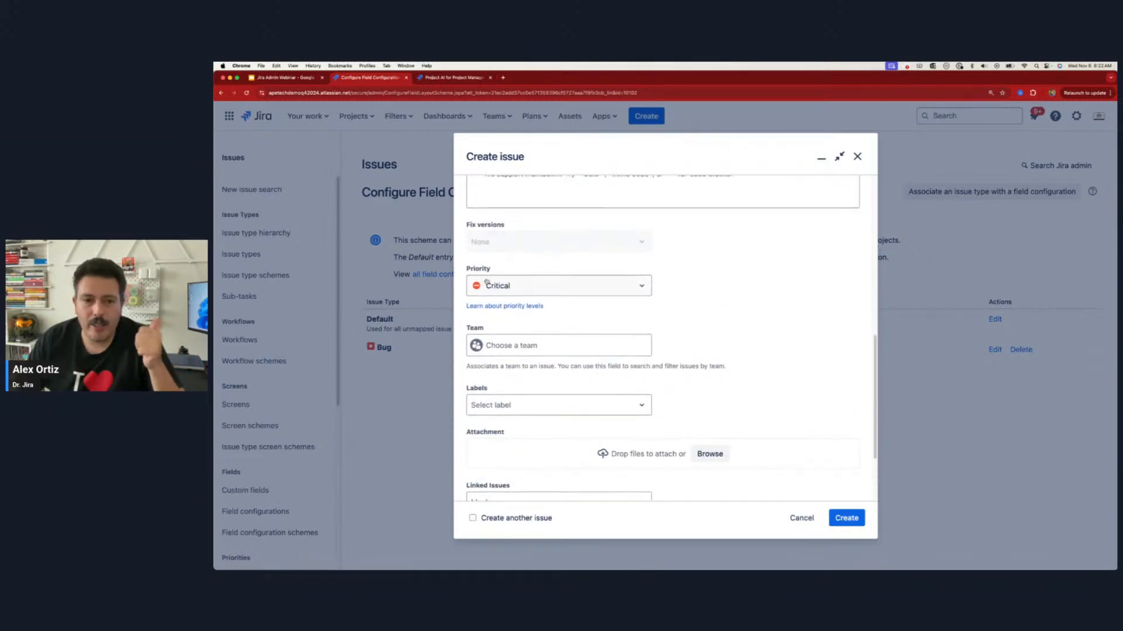
scroll(520, 216, "up", 8)
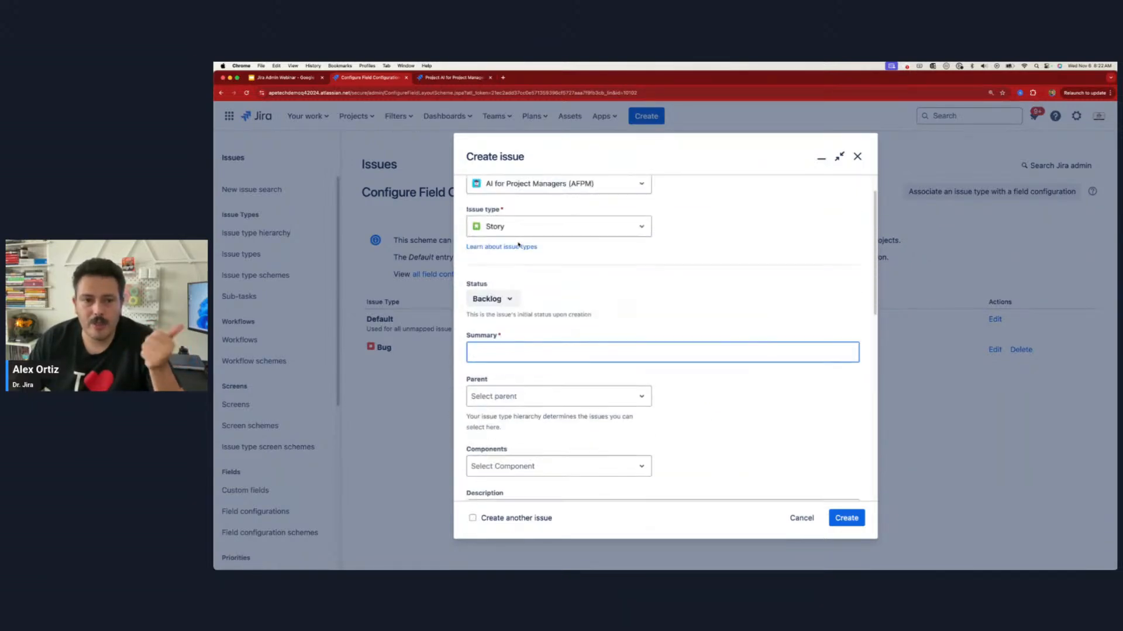
left_click(537, 228)
left_click(510, 289)
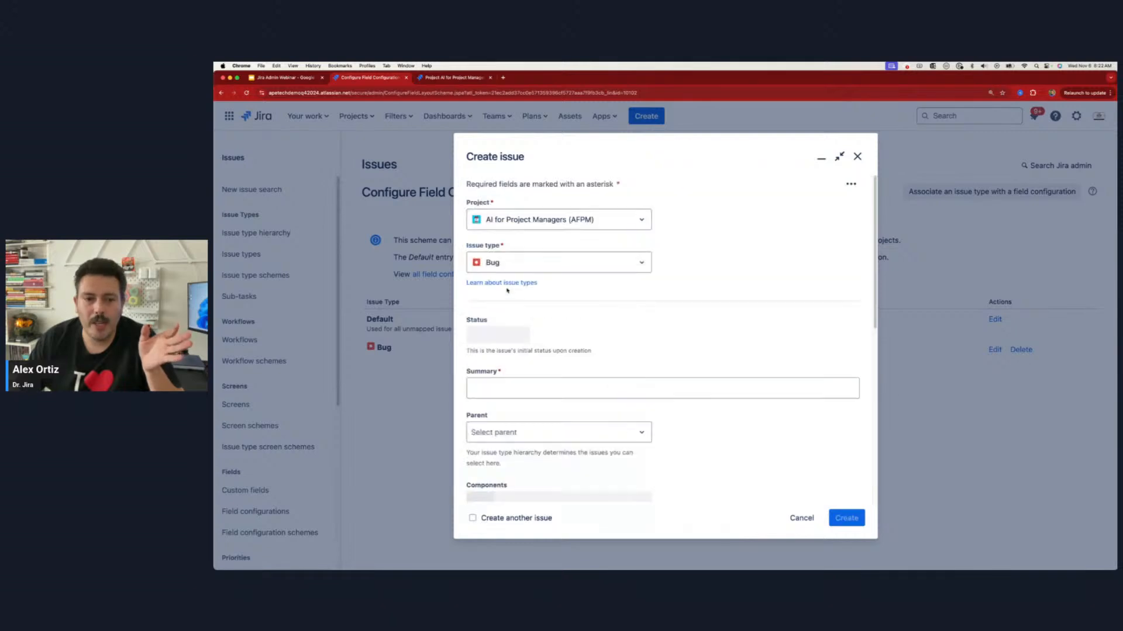
scroll(536, 317, "down", 10)
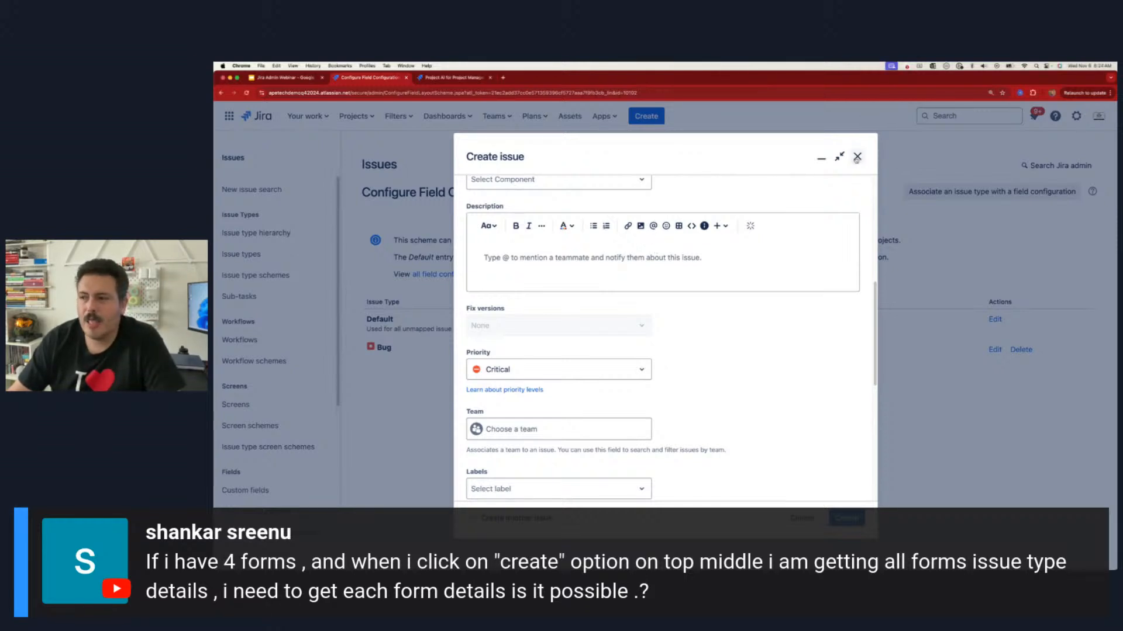
left_click(857, 156)
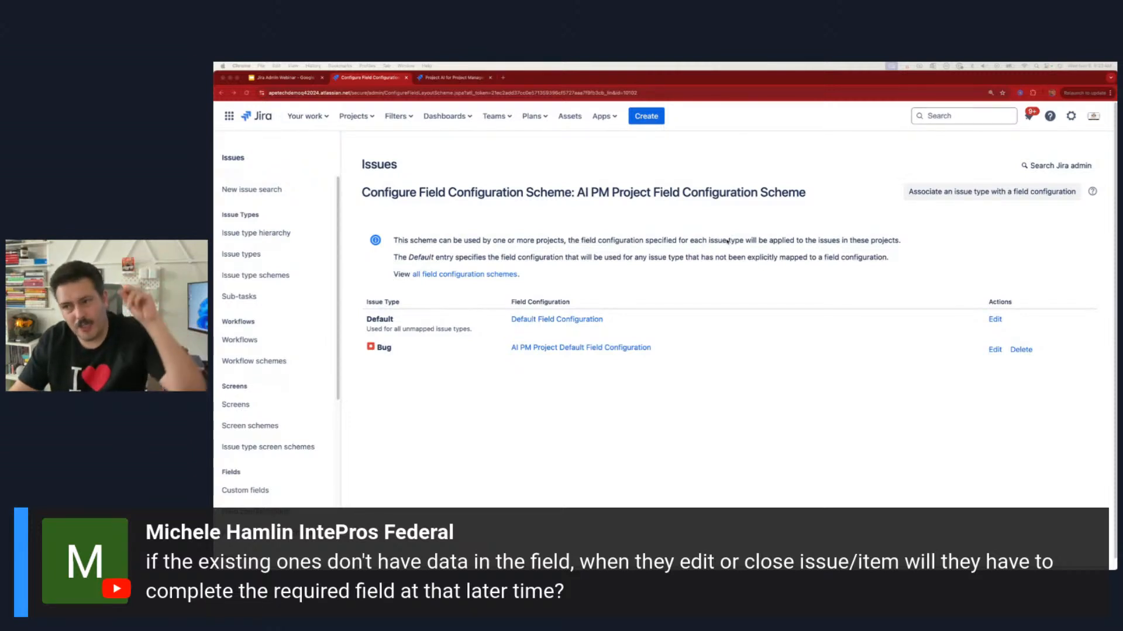
Step: Bring up a new issue form, and open the User Registration and Authentication epic from the AI for Project Managers board in the other browser tab
left_click(645, 117)
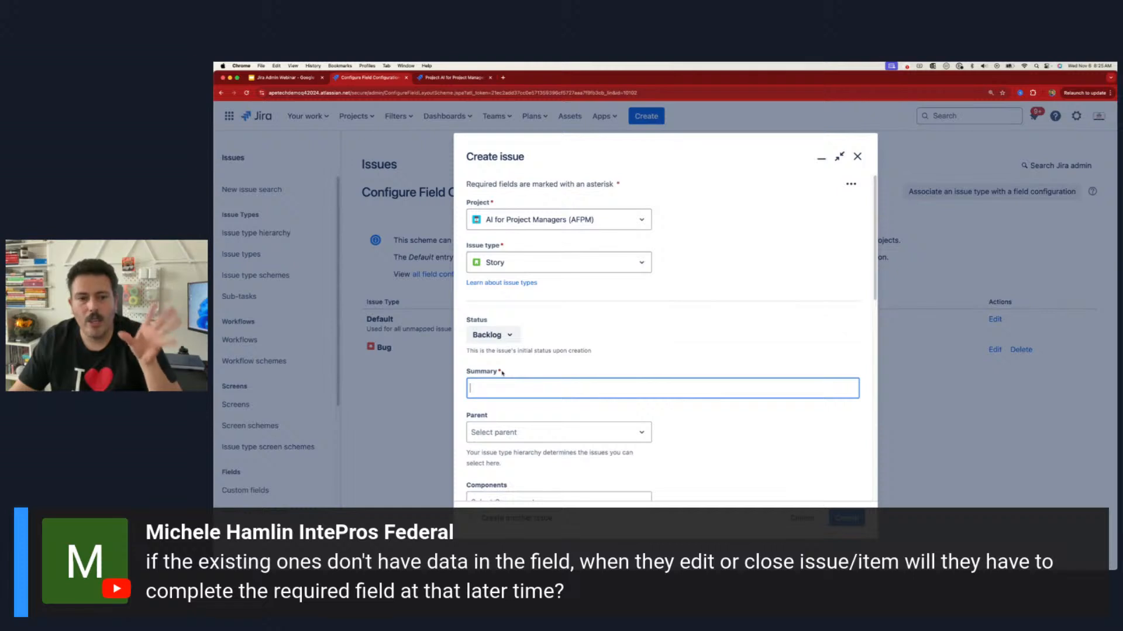
left_click(473, 77)
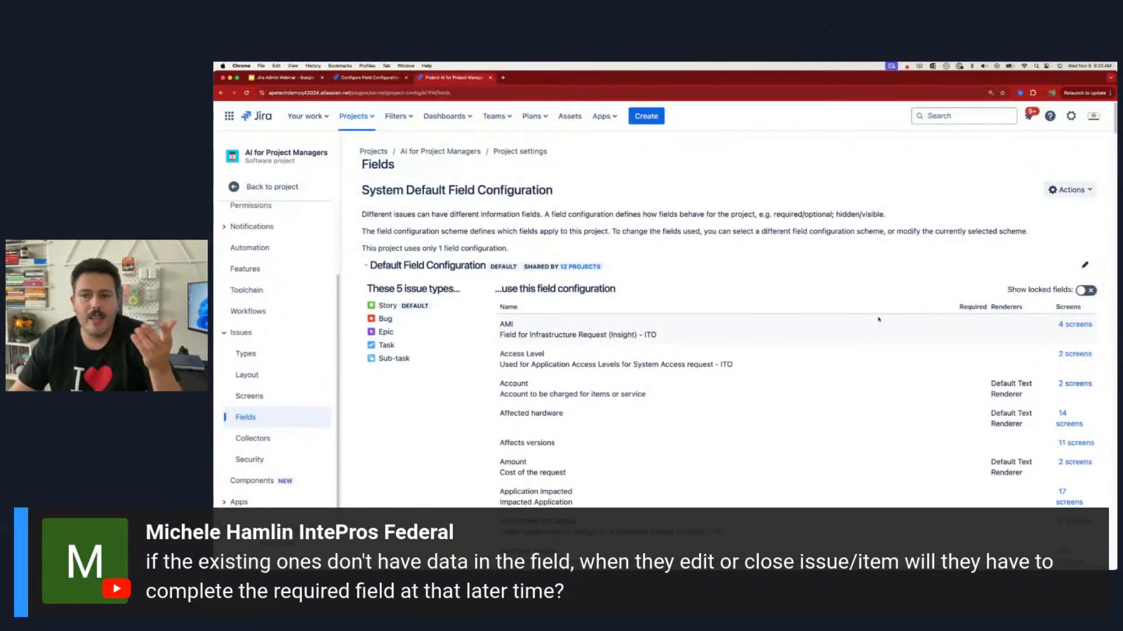
left_click(355, 116)
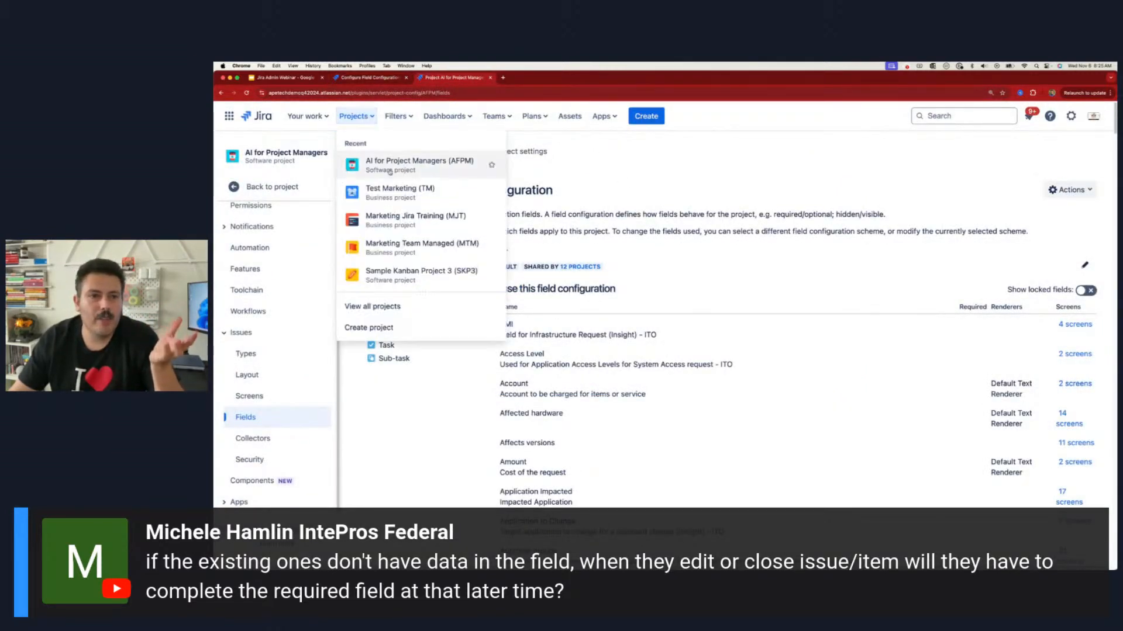
left_click(412, 166)
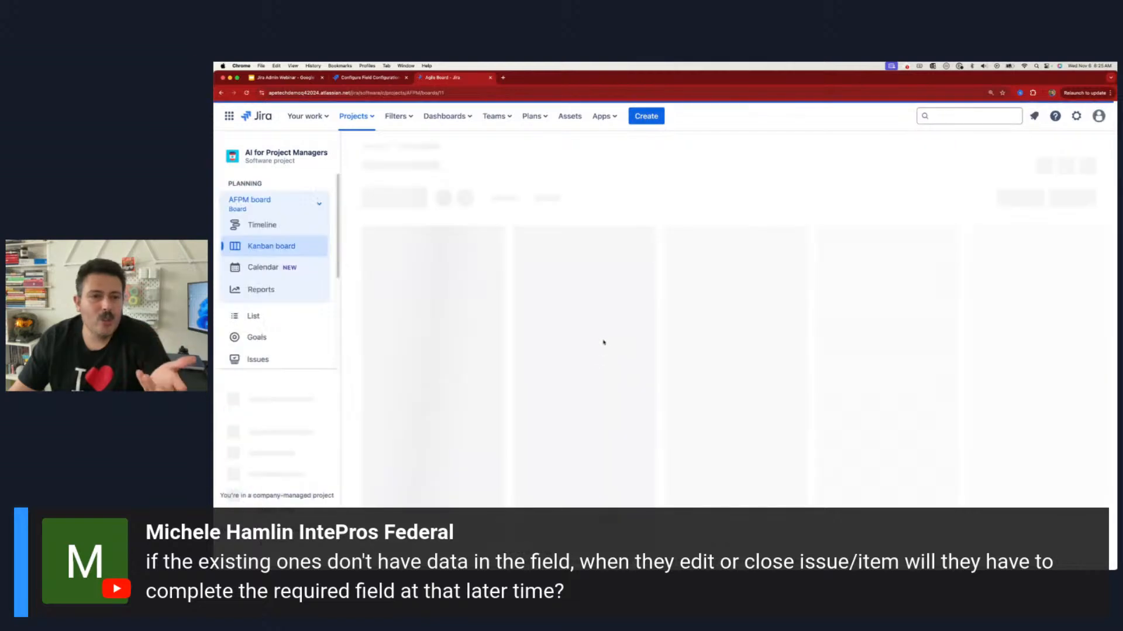
left_click(477, 281)
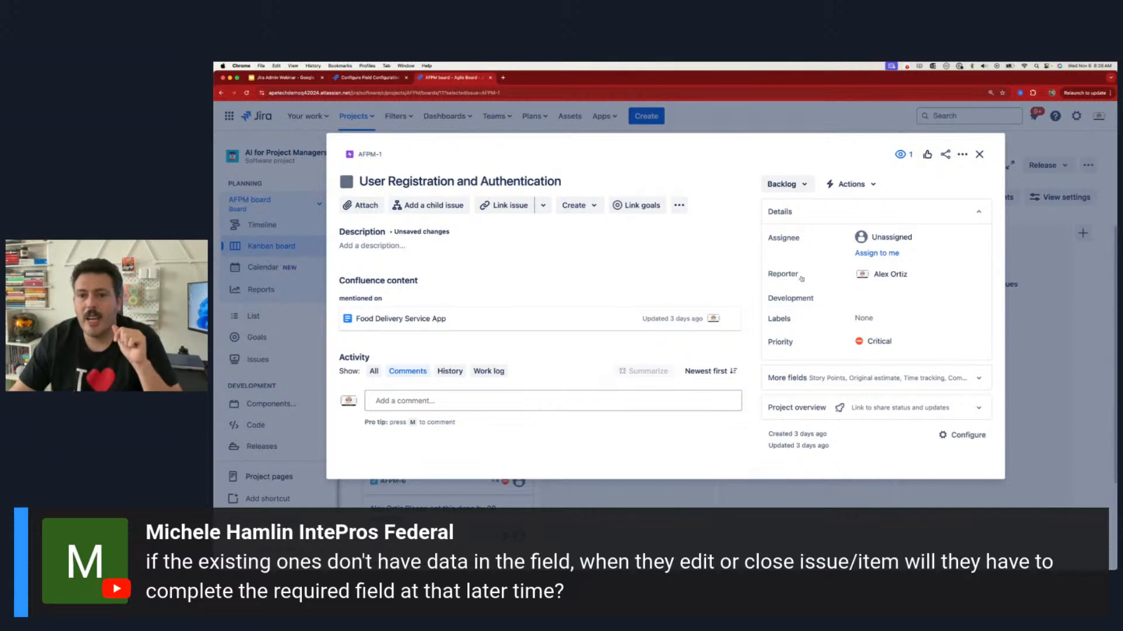
Step: Return to the new Story form and examine its fields from Summary to Assignee for required markers
left_click(350, 78)
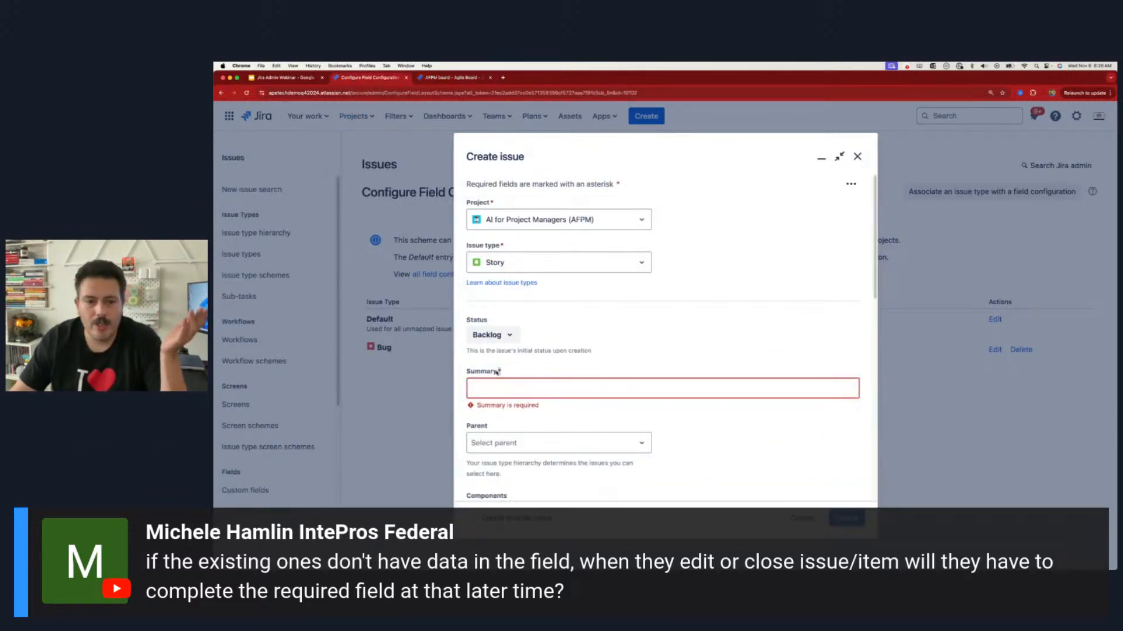
scroll(503, 386, "down", 5)
scroll(500, 402, "down", 5)
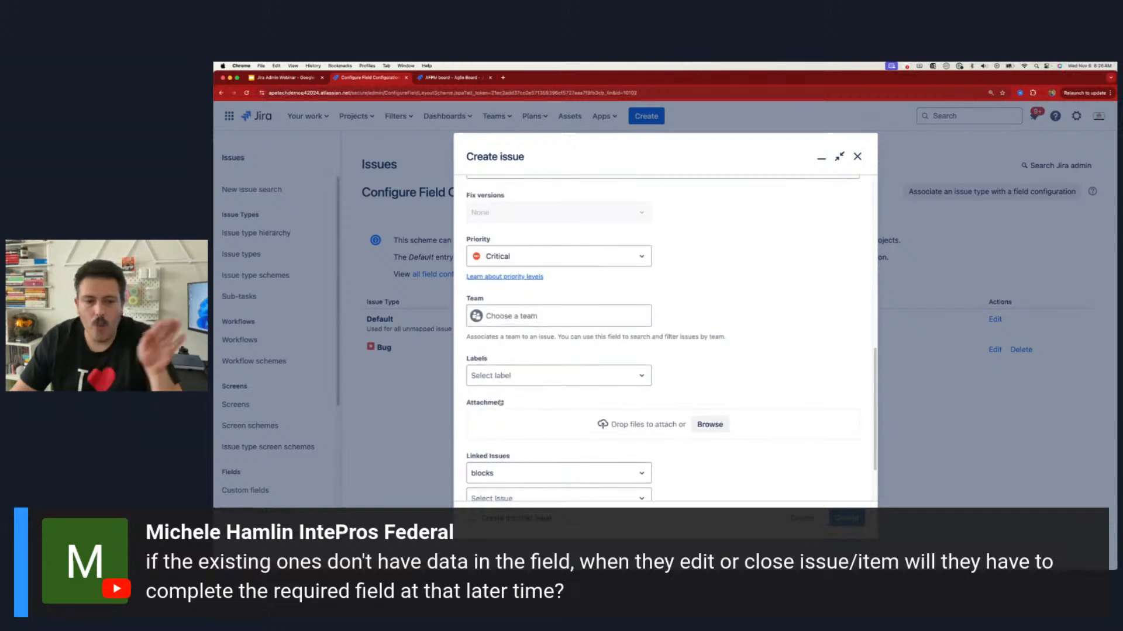
scroll(520, 398, "up", 10)
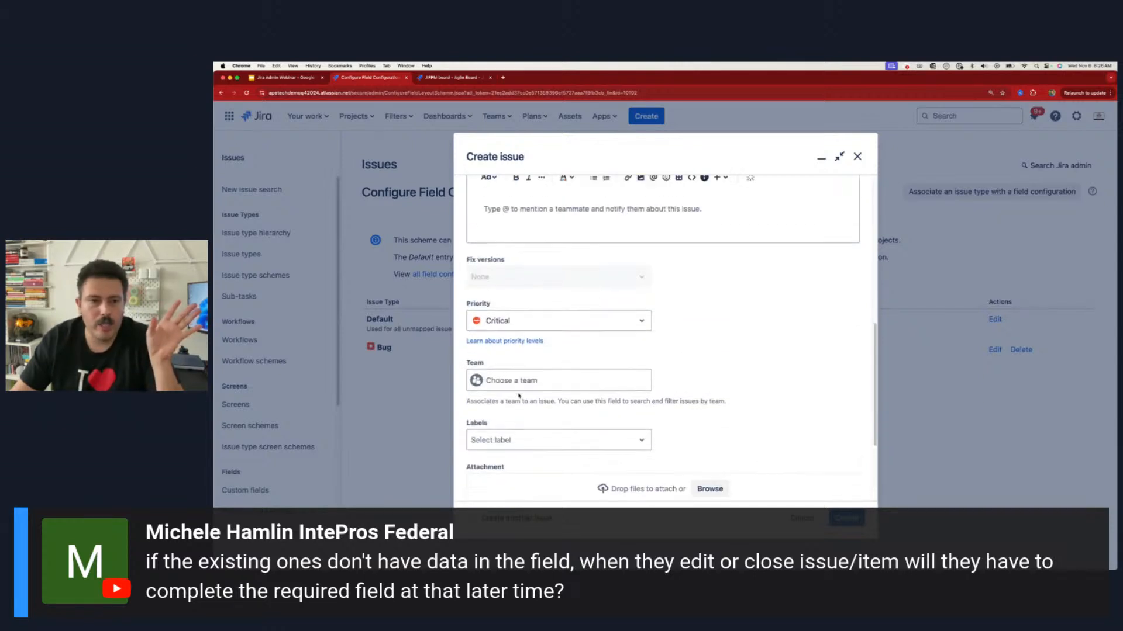
scroll(526, 389, "up", 2)
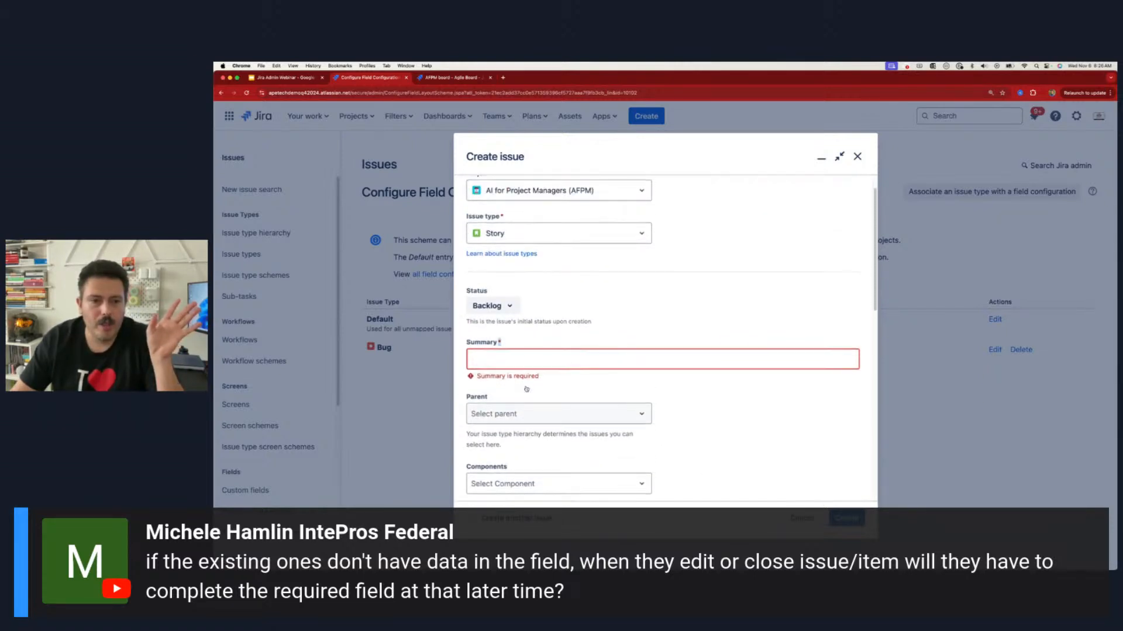
scroll(525, 390, "down", 10)
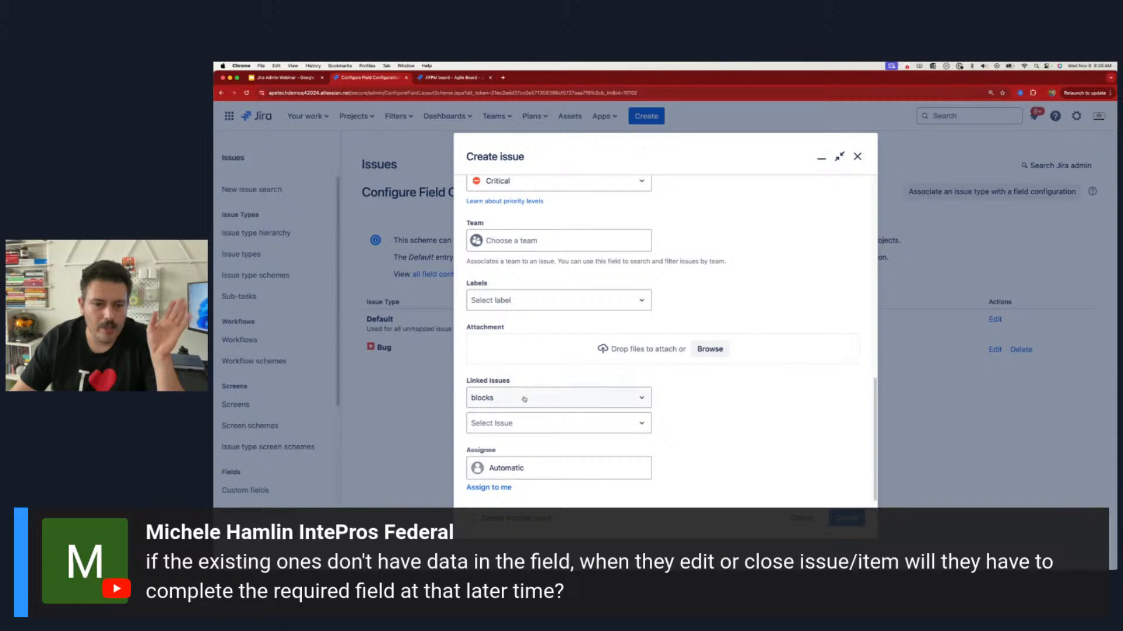
scroll(528, 388, "up", 3)
scroll(528, 387, "up", 10)
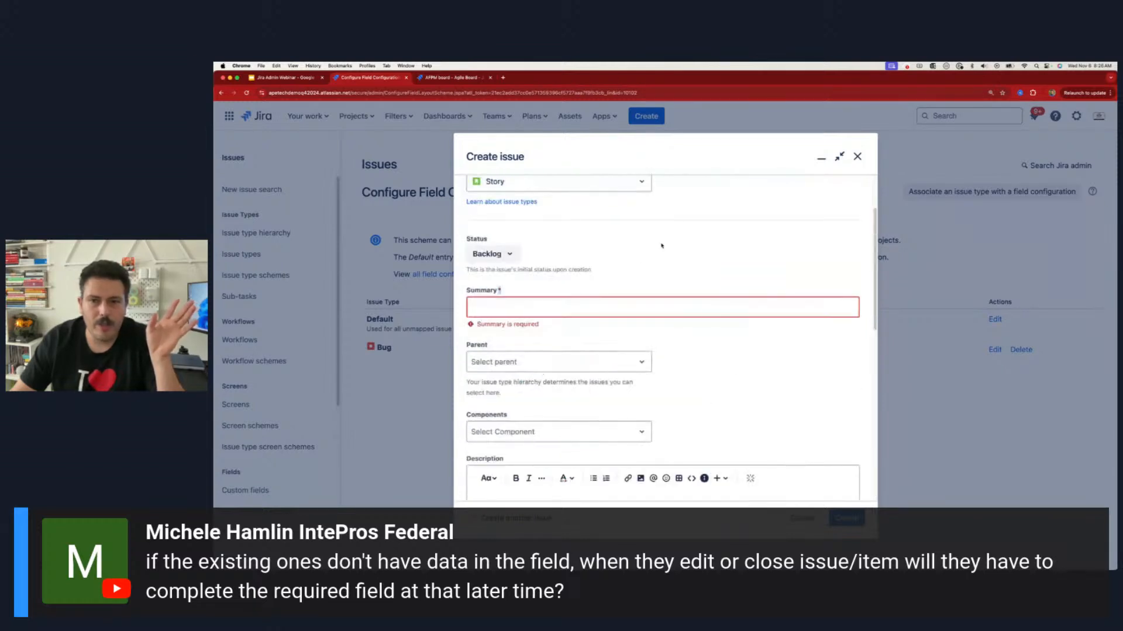
Step: View the form's field display options, compare the form with the open epic, and close it without creating an issue
left_click(851, 185)
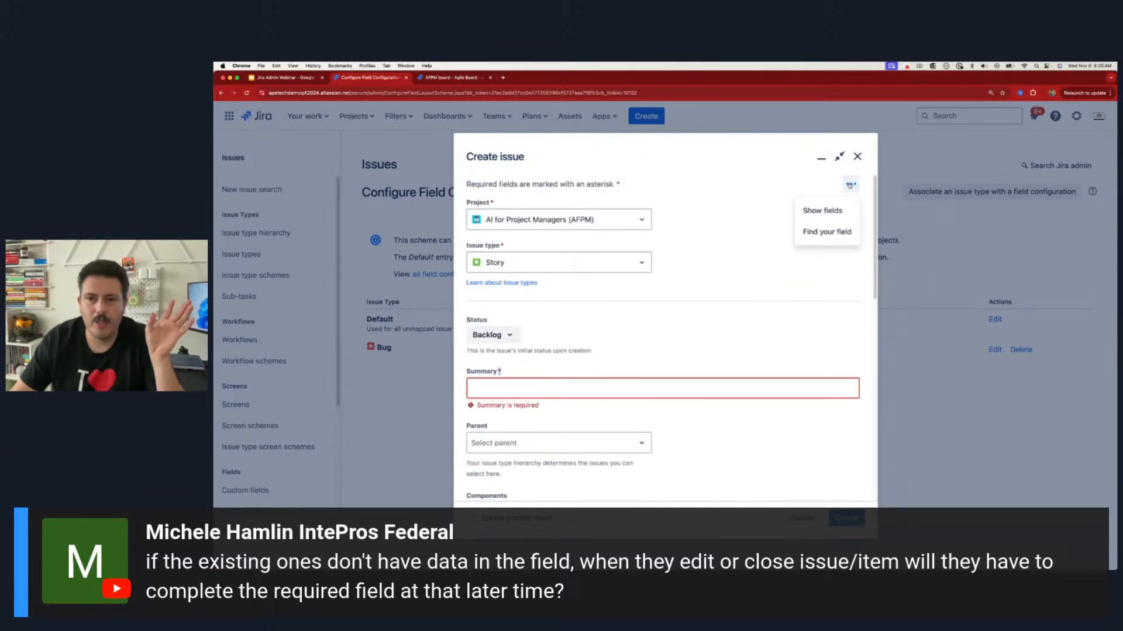
left_click(818, 211)
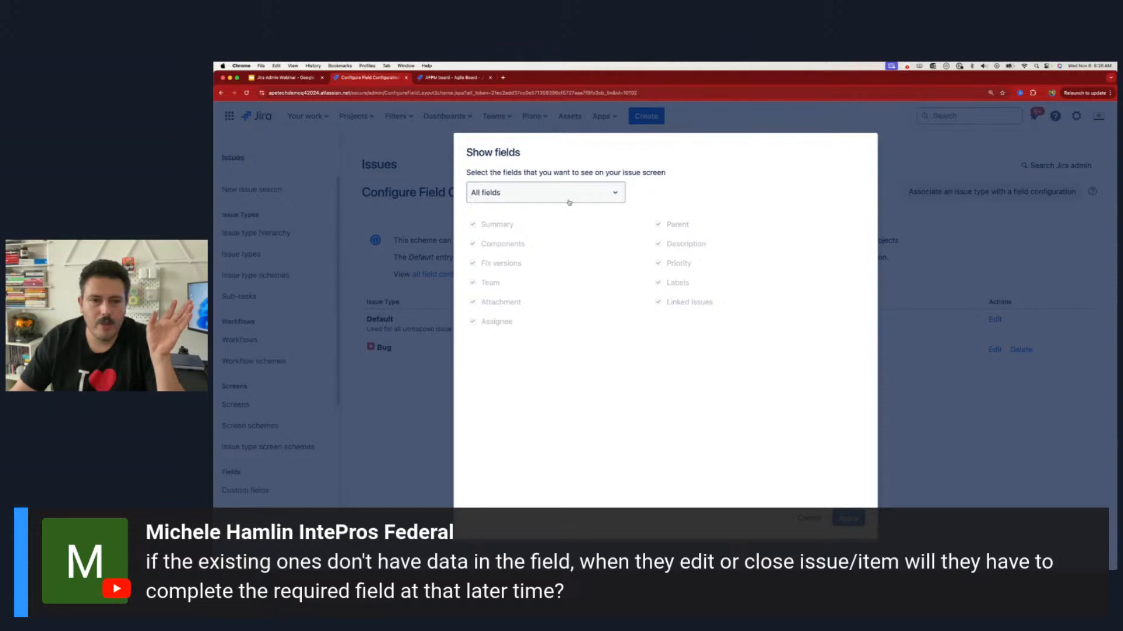
left_click(808, 518)
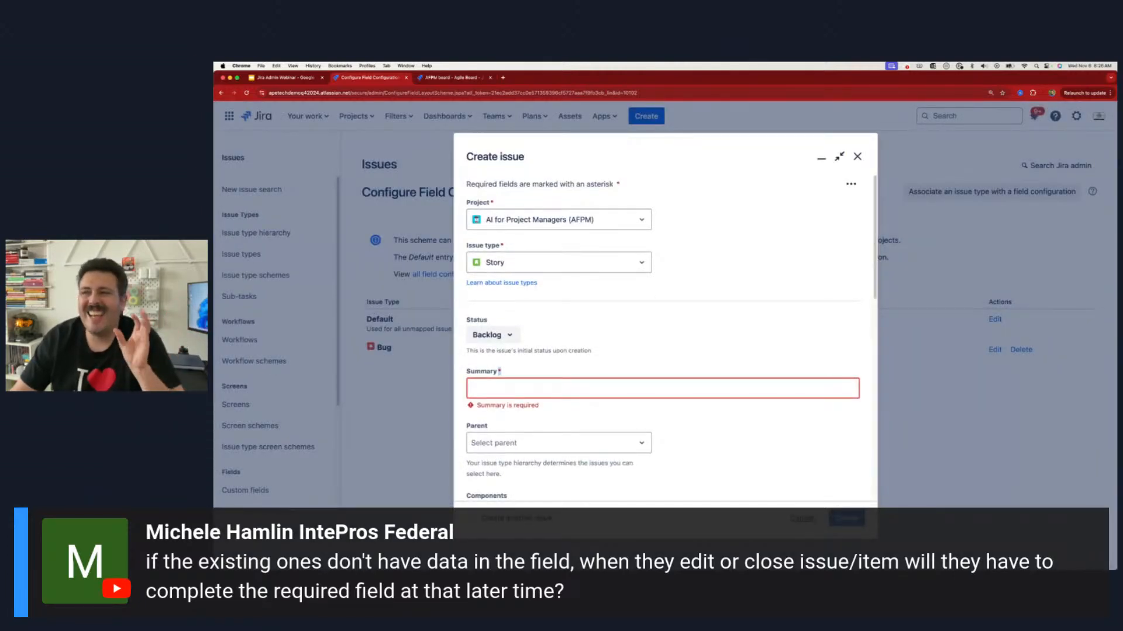
left_click(458, 80)
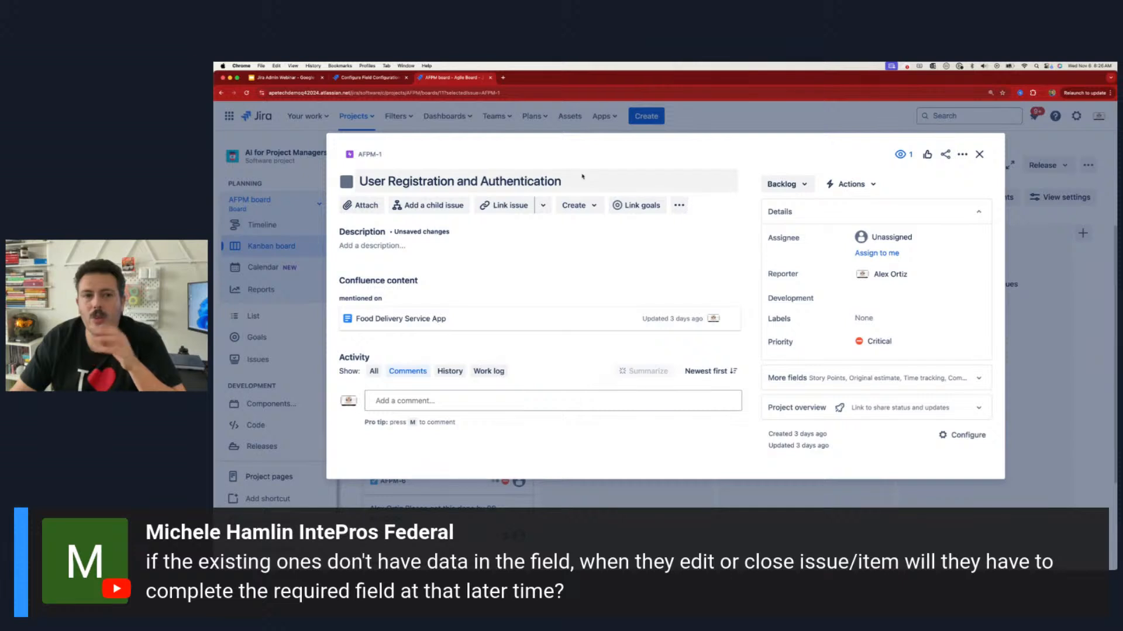
left_click(370, 78)
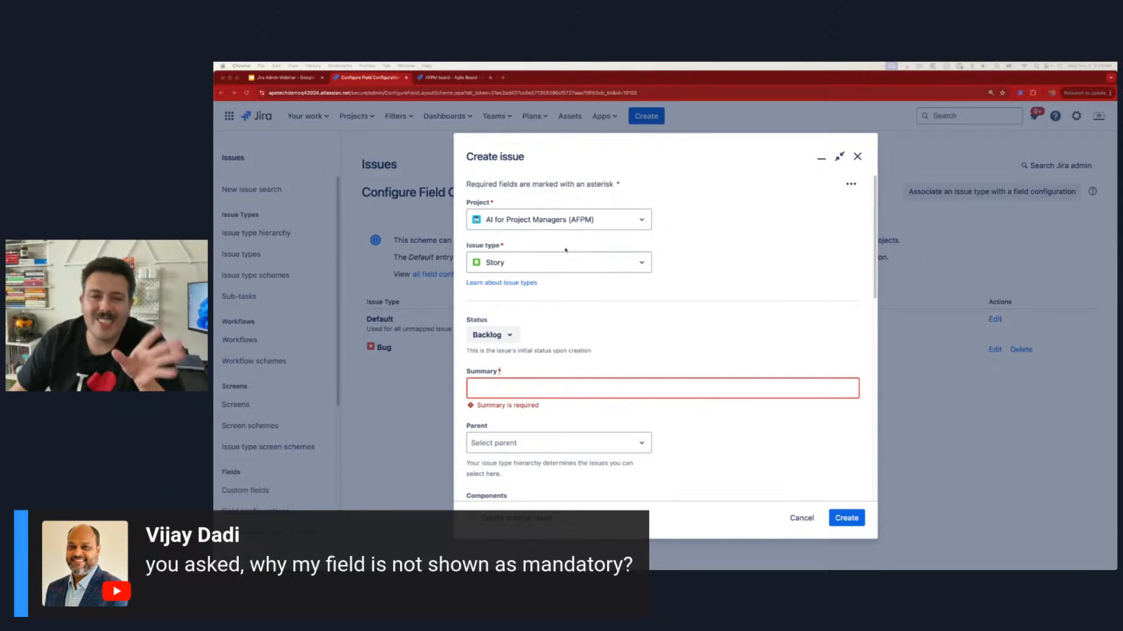
left_click(857, 158)
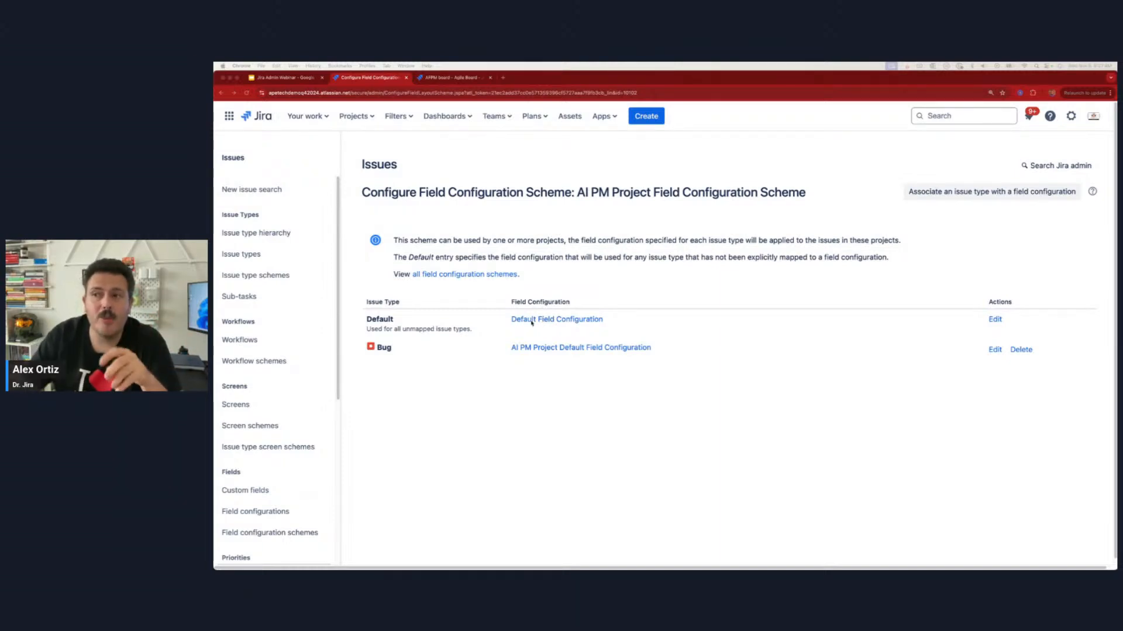
Step: Switch to the AFPM board's browser tab, close the open epic, and open the AI for Project Managers project's field settings
left_click(446, 78)
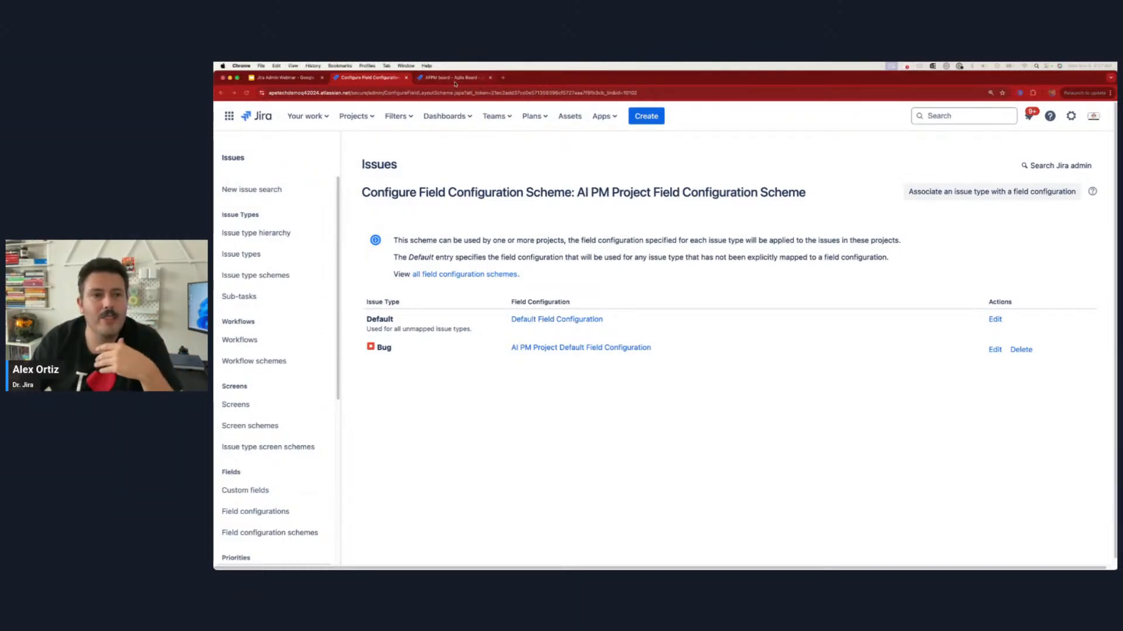
key("Escape")
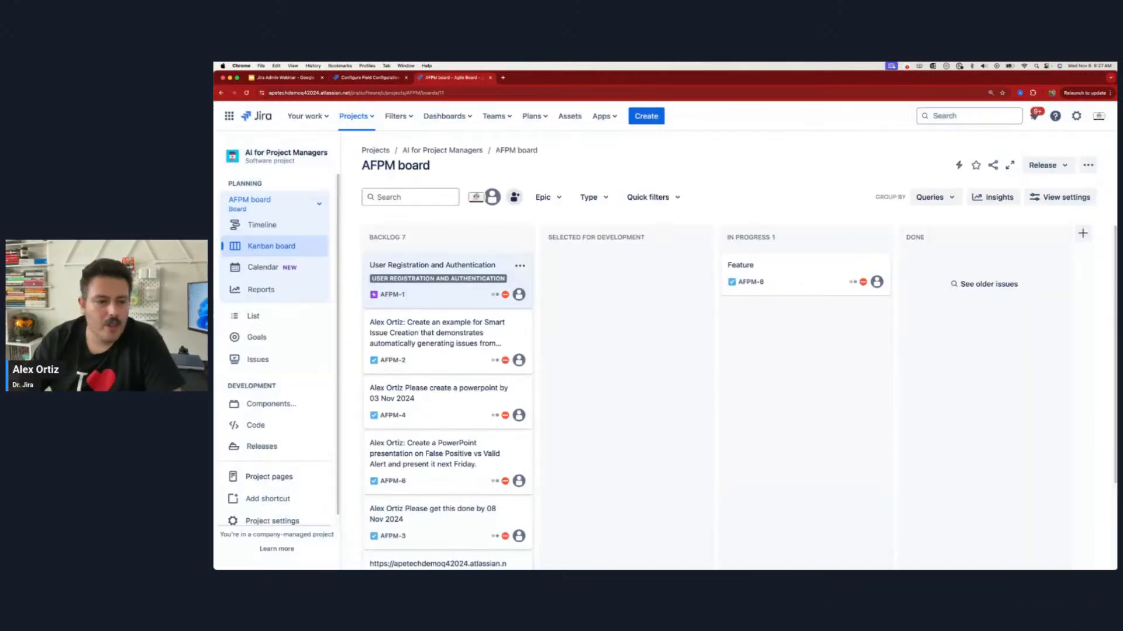
scroll(275, 479, "down", 1)
left_click(279, 511)
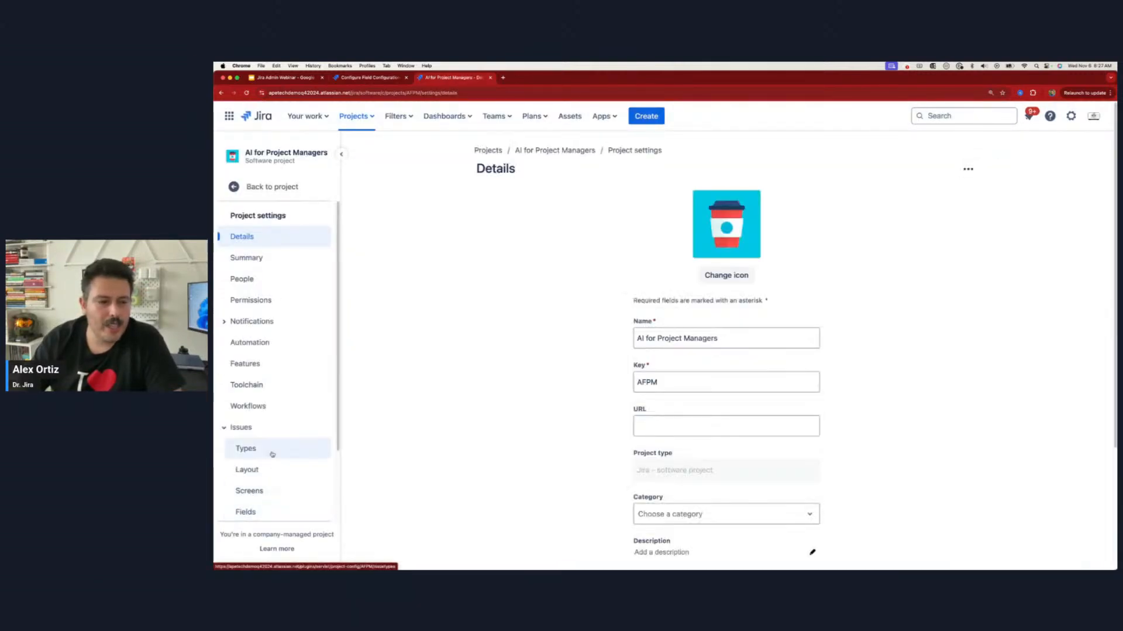
scroll(273, 453, "down", 3)
left_click(256, 429)
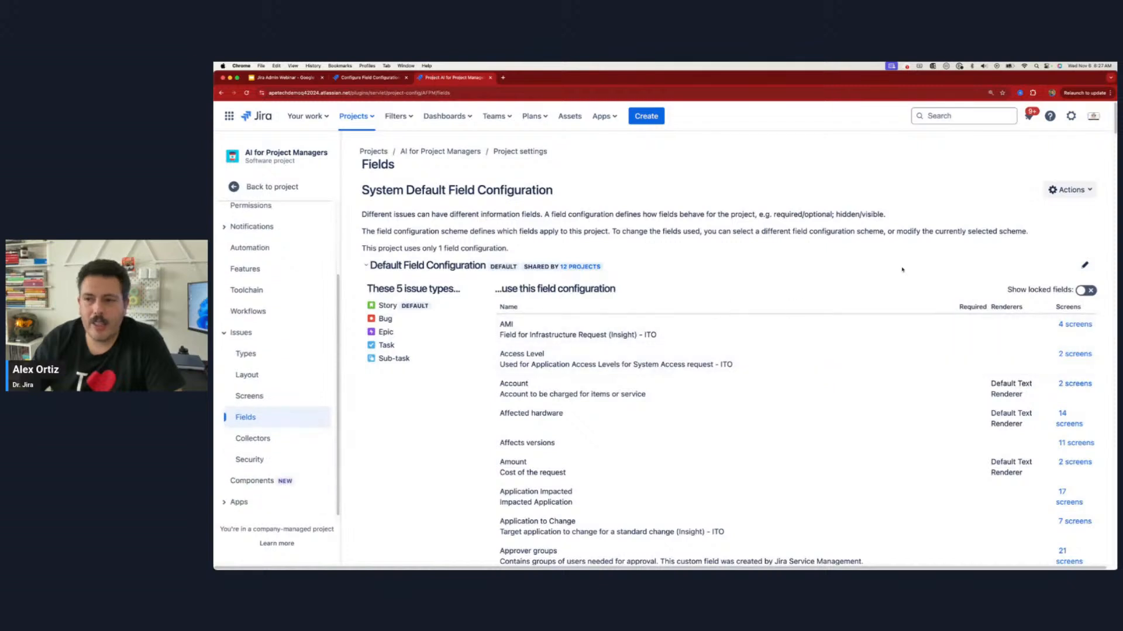
Step: Associate the AI PM Project Field Configuration Scheme with the AI for Project Managers project in place of the current scheme
left_click(1077, 195)
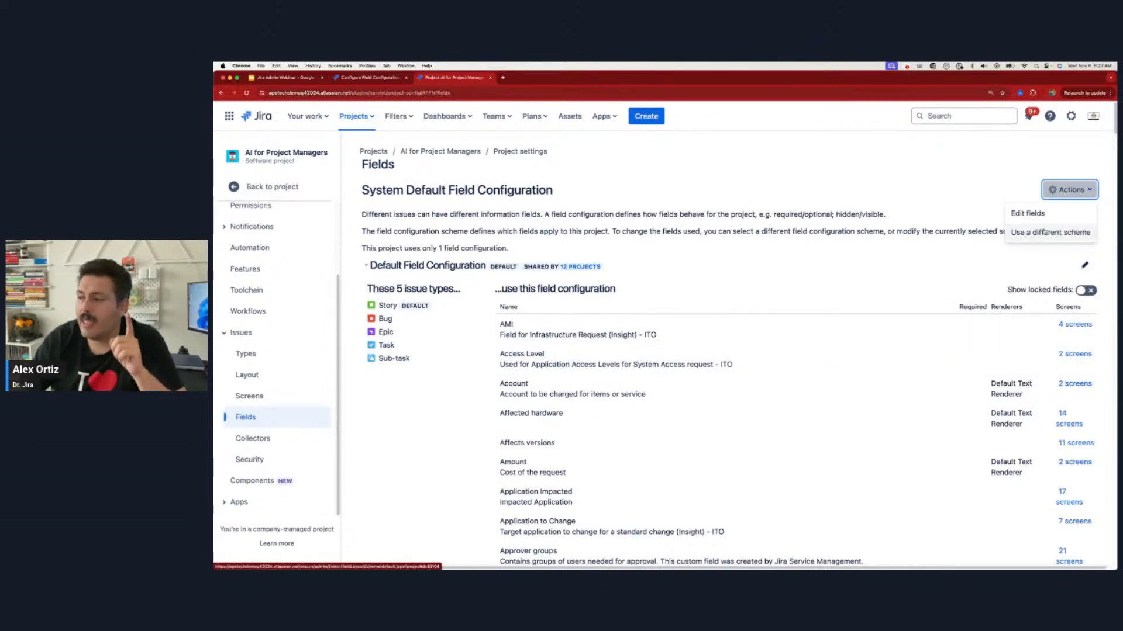
left_click(1045, 233)
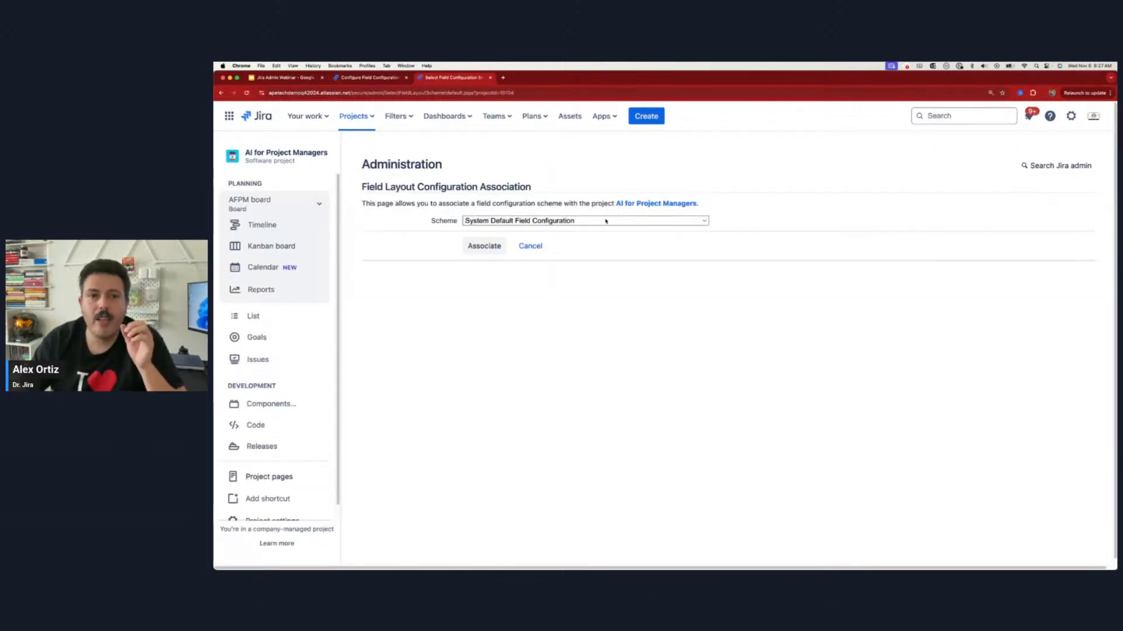
left_click(604, 221)
left_click(546, 351)
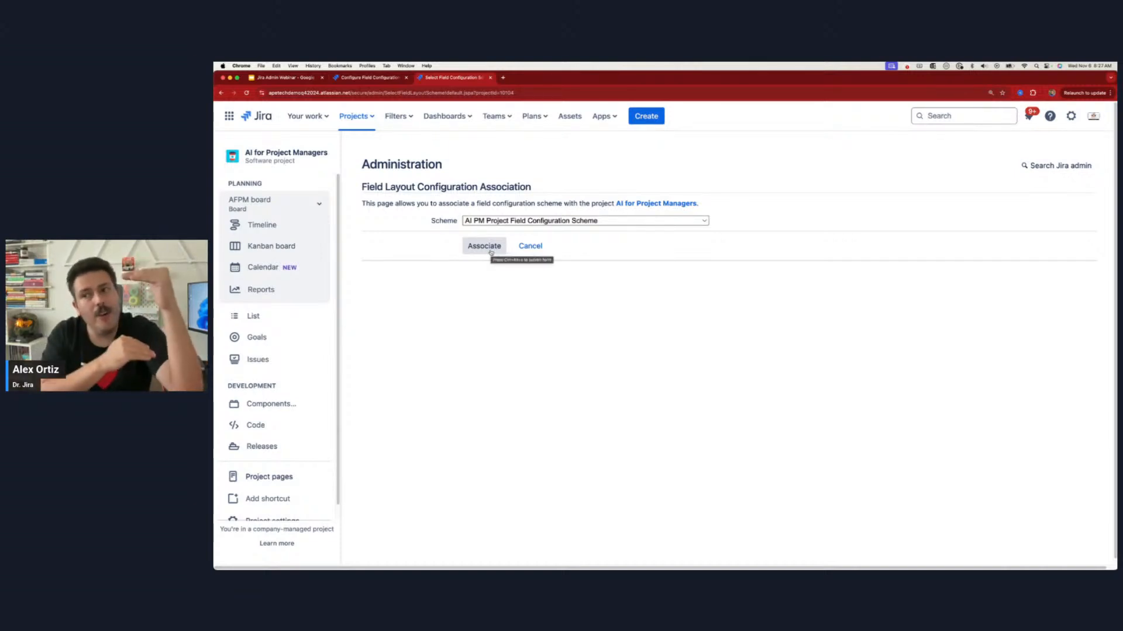
left_click(490, 252)
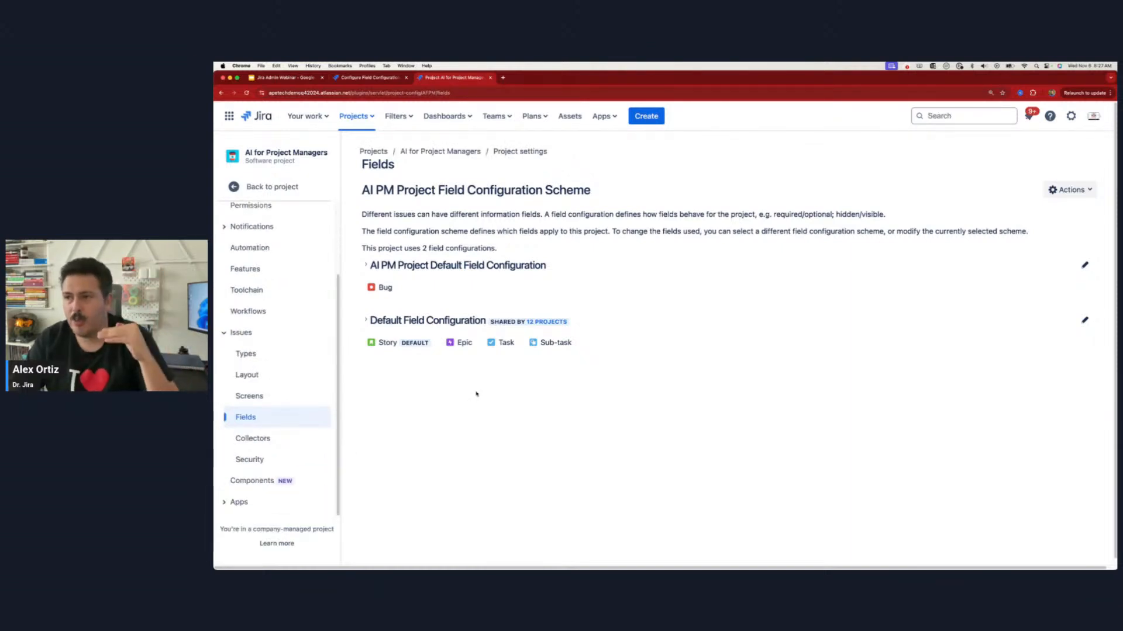
Step: Bring up a new issue form for AI for Project Managers and compare the Priority field's required marker for Story and Bug
left_click(644, 117)
scroll(558, 271, "down", 1)
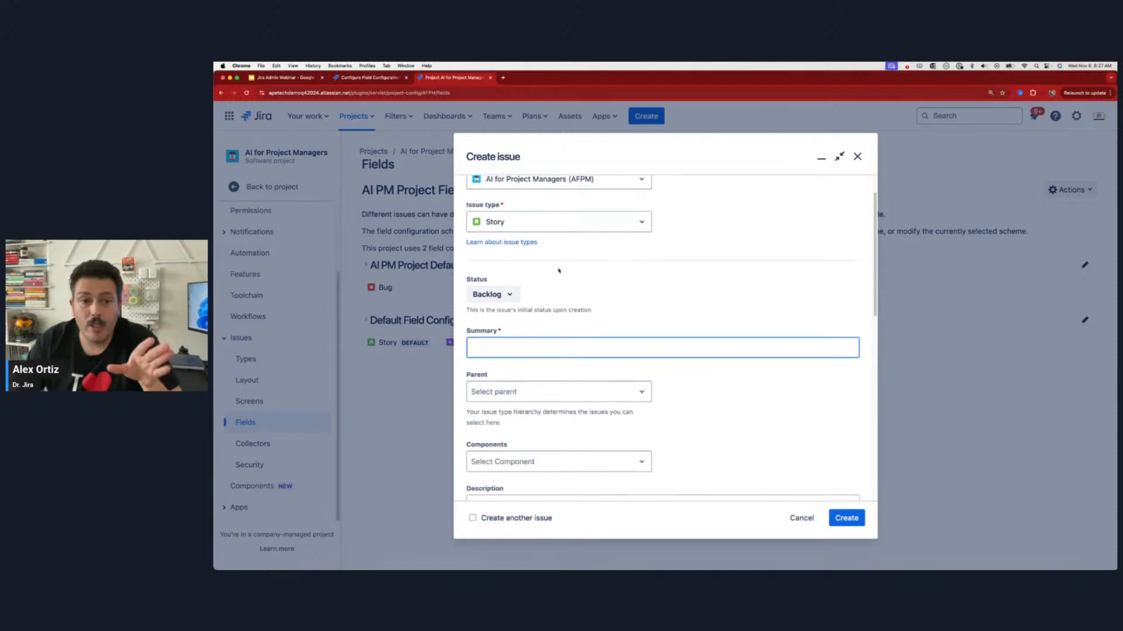
scroll(558, 271, "down", 6)
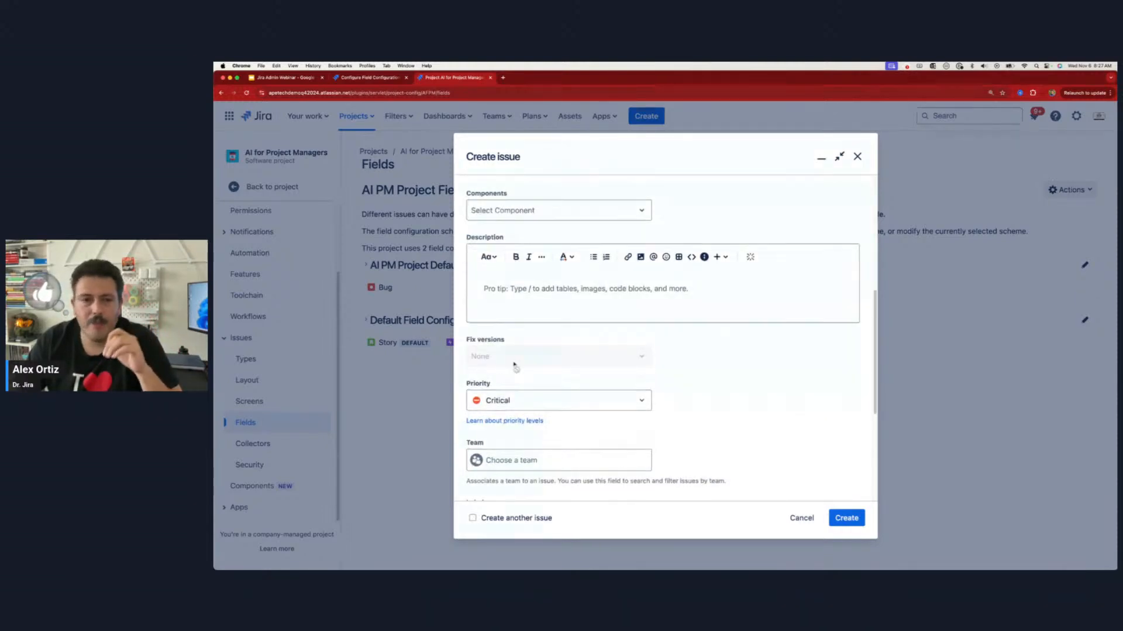
scroll(514, 366, "up", 7)
left_click(533, 262)
left_click(514, 306)
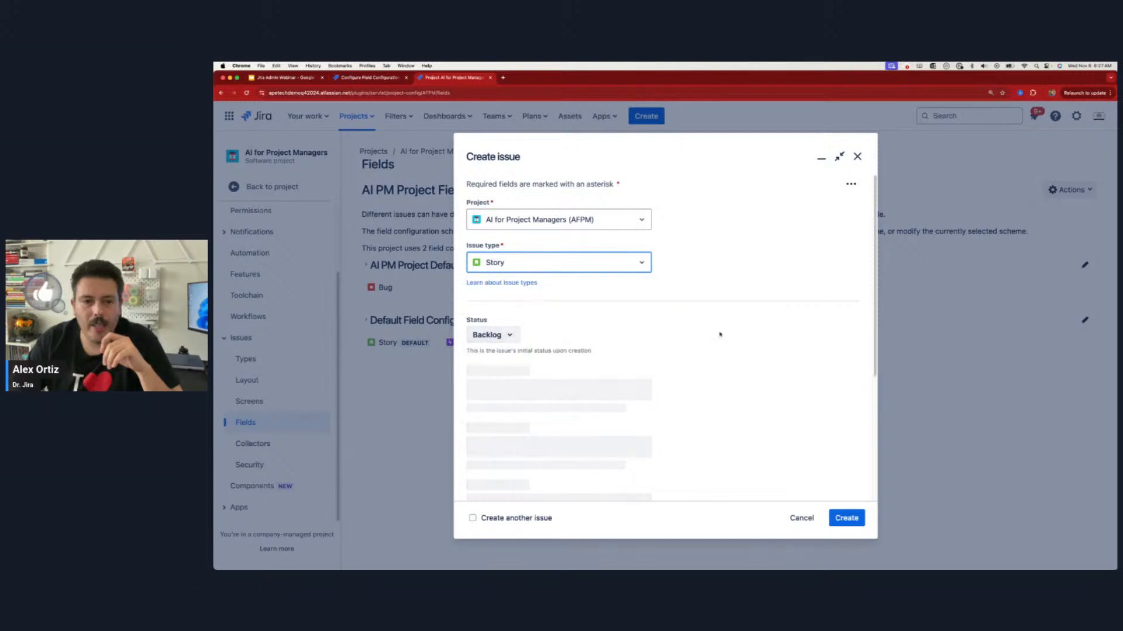
scroll(492, 375, "down", 6)
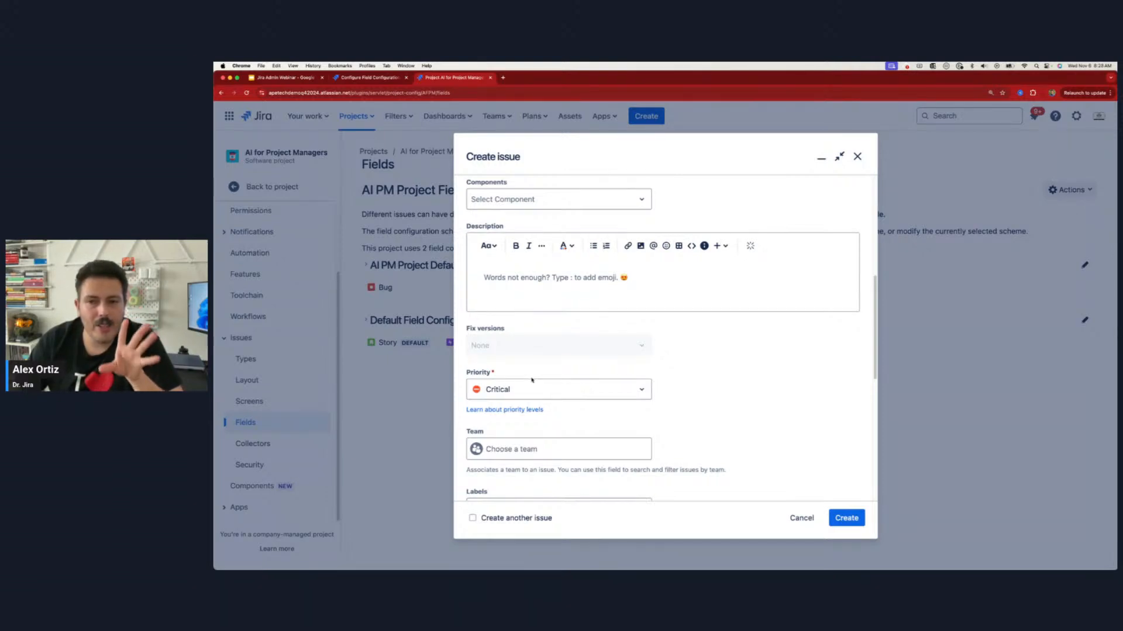
Step: Change the form to a Bug in the Mobile Dev (MOBL) project and check whether Priority is marked required
scroll(531, 380, "up", 5)
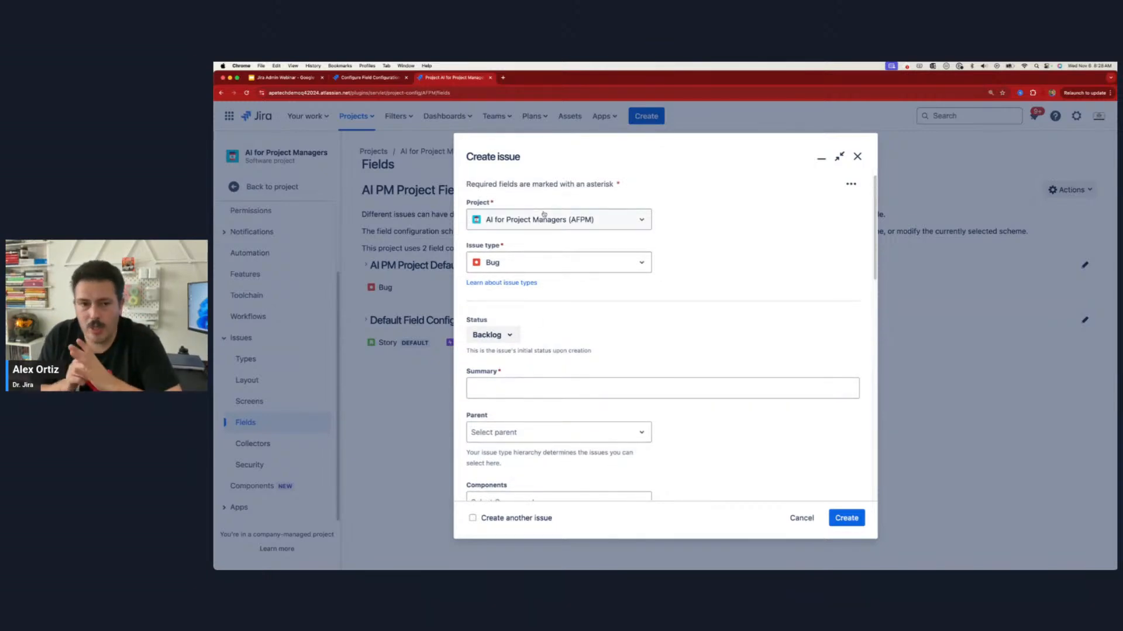
left_click(552, 221)
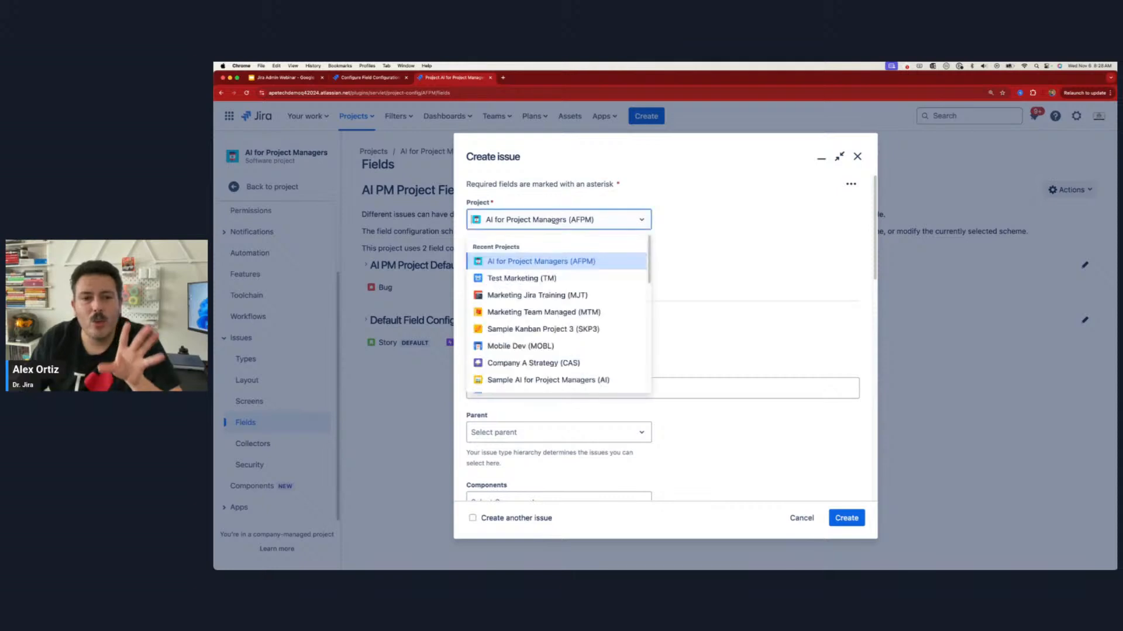
left_click(550, 349)
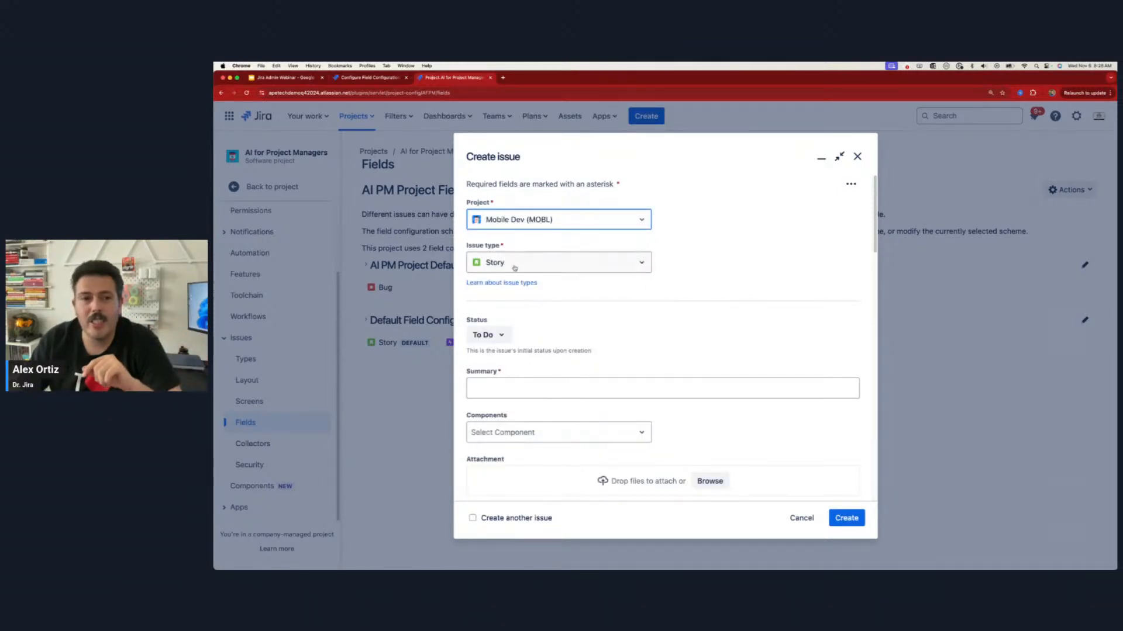
left_click(515, 267)
left_click(515, 321)
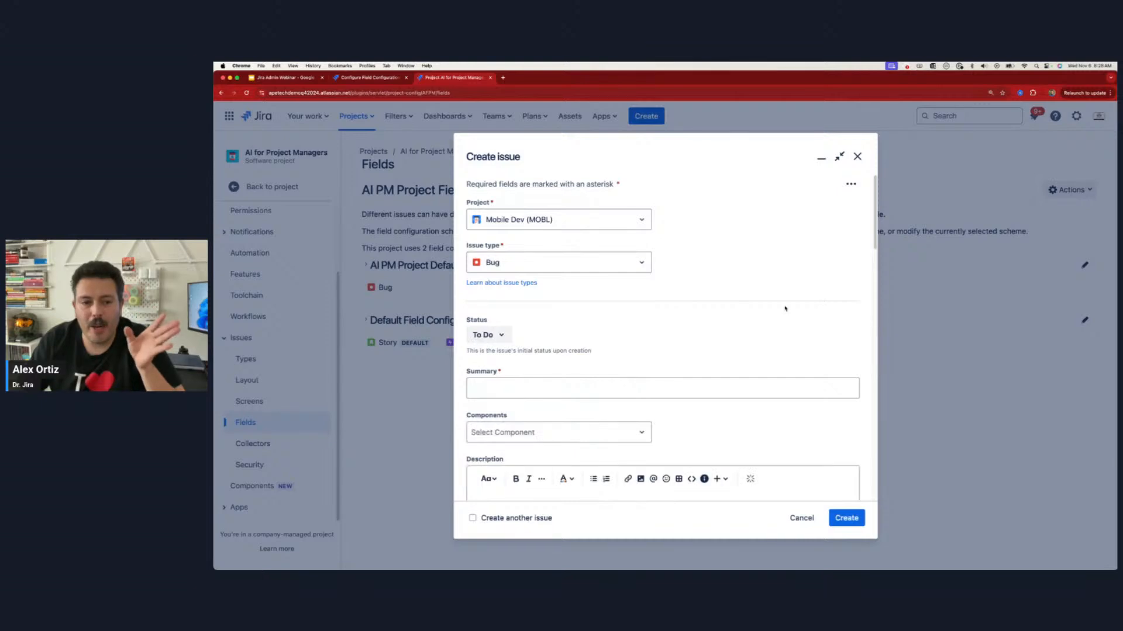
scroll(707, 334, "down", 6)
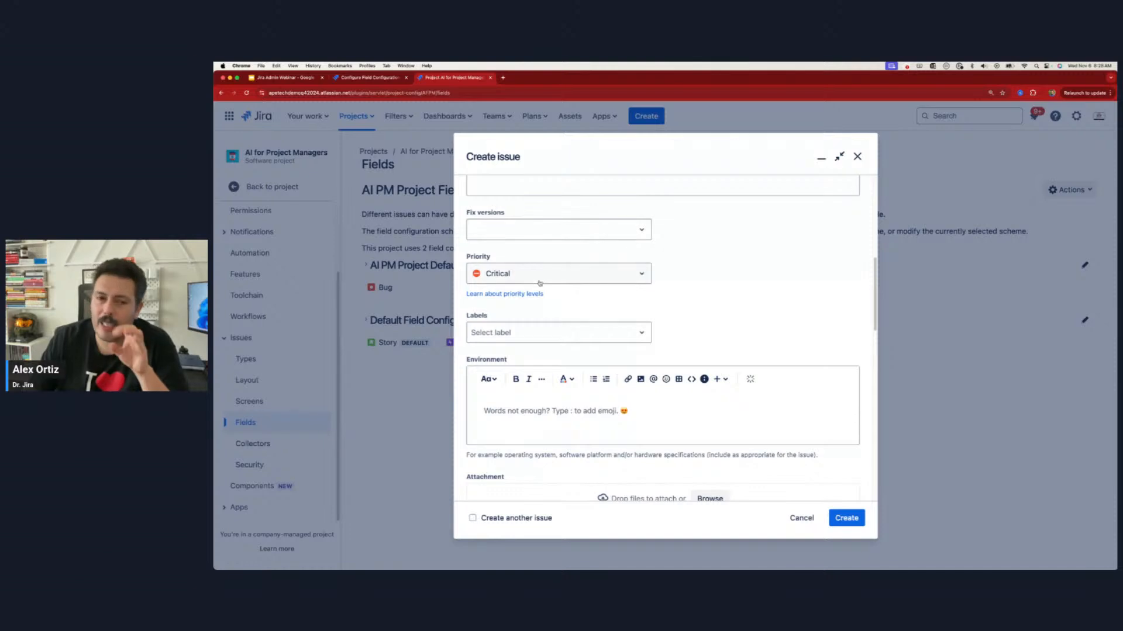
Step: Switch the form's project to Mobile Banking Application (MOB) and view its available issue types
scroll(555, 269, "up", 10)
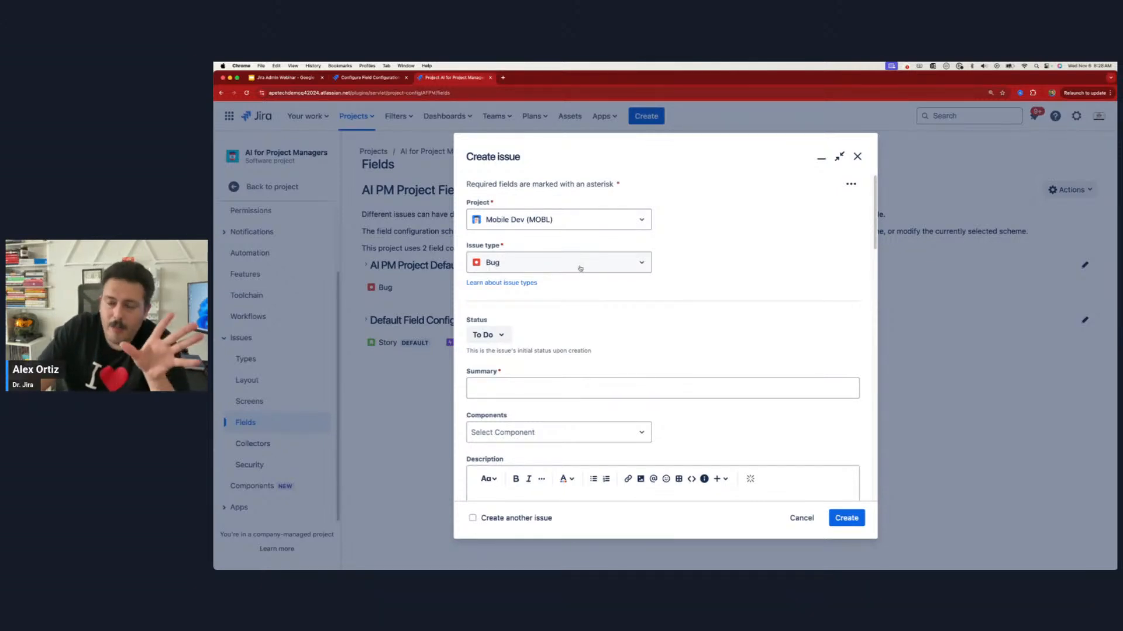
left_click(550, 221)
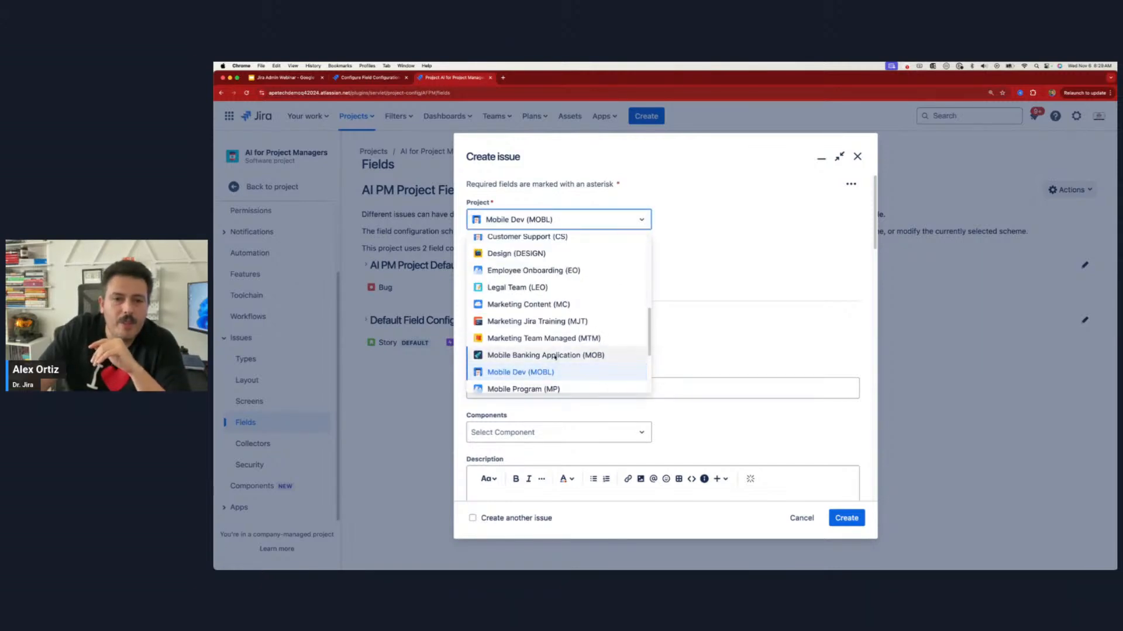
left_click(544, 355)
left_click(541, 263)
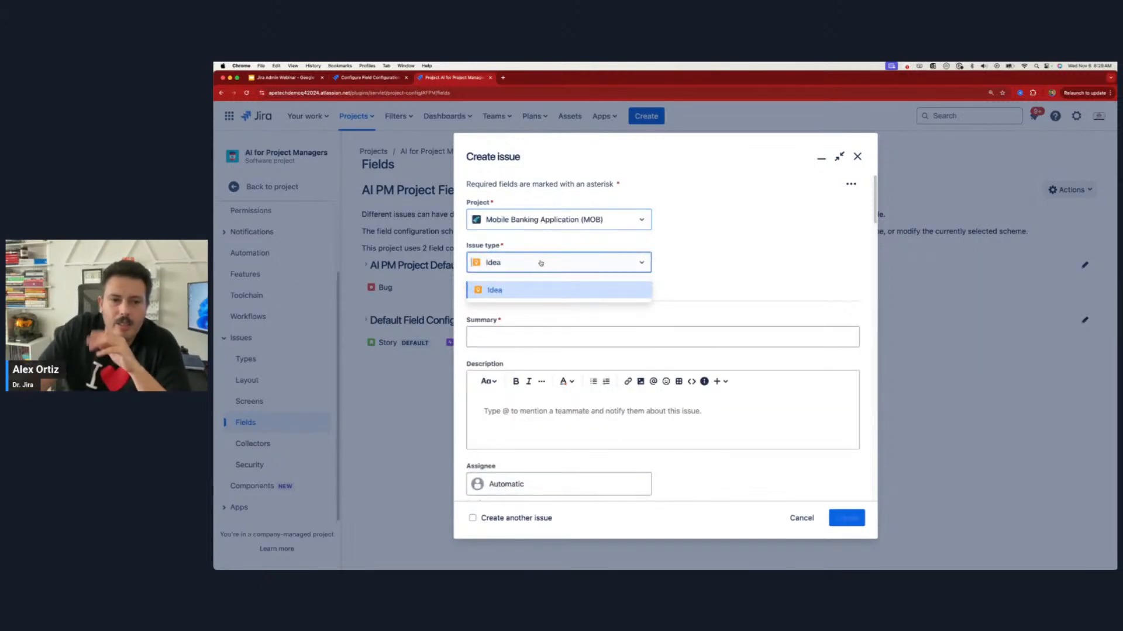
Step: Set the form to a Bug in Platform Development (PLAT) and check whether its Priority field is marked required
left_click(574, 220)
scroll(563, 352, "down", 1)
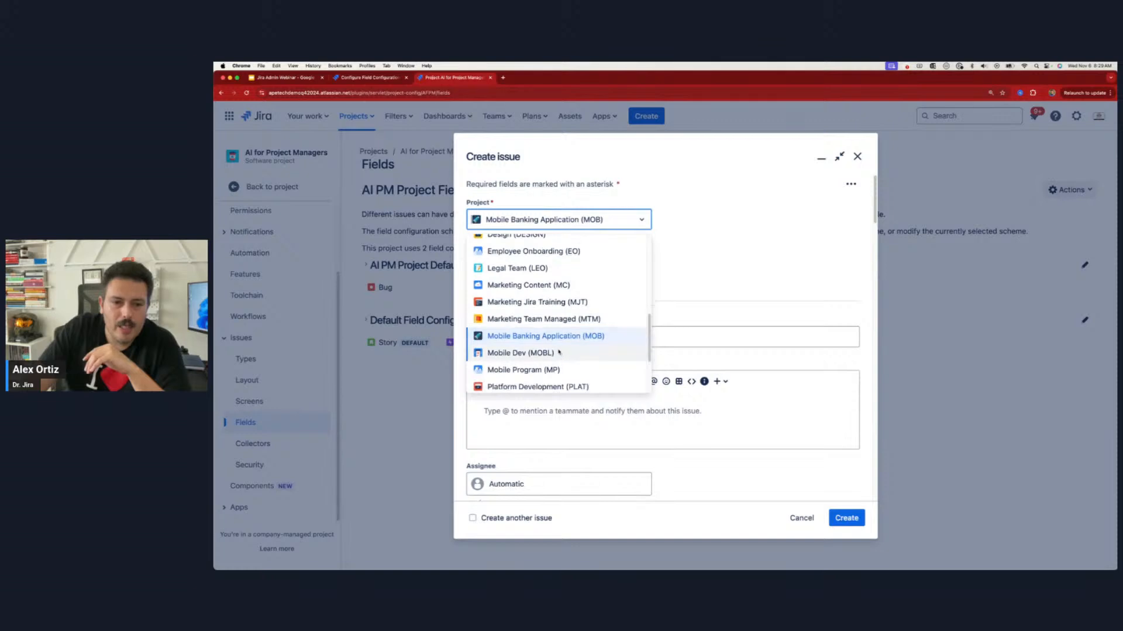
left_click(533, 387)
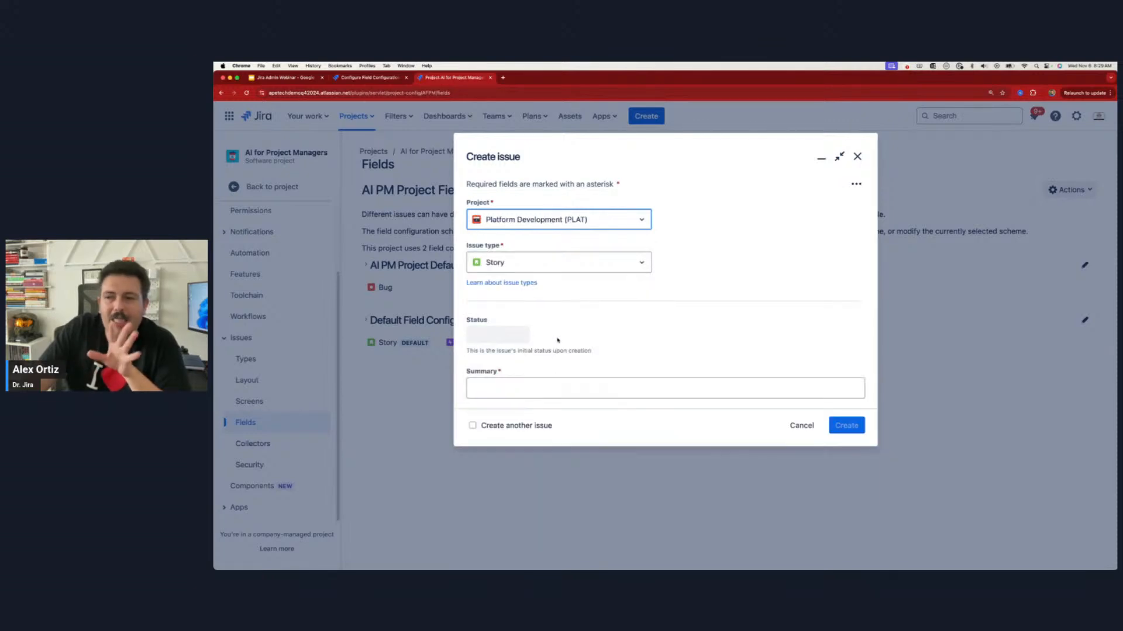
left_click(530, 263)
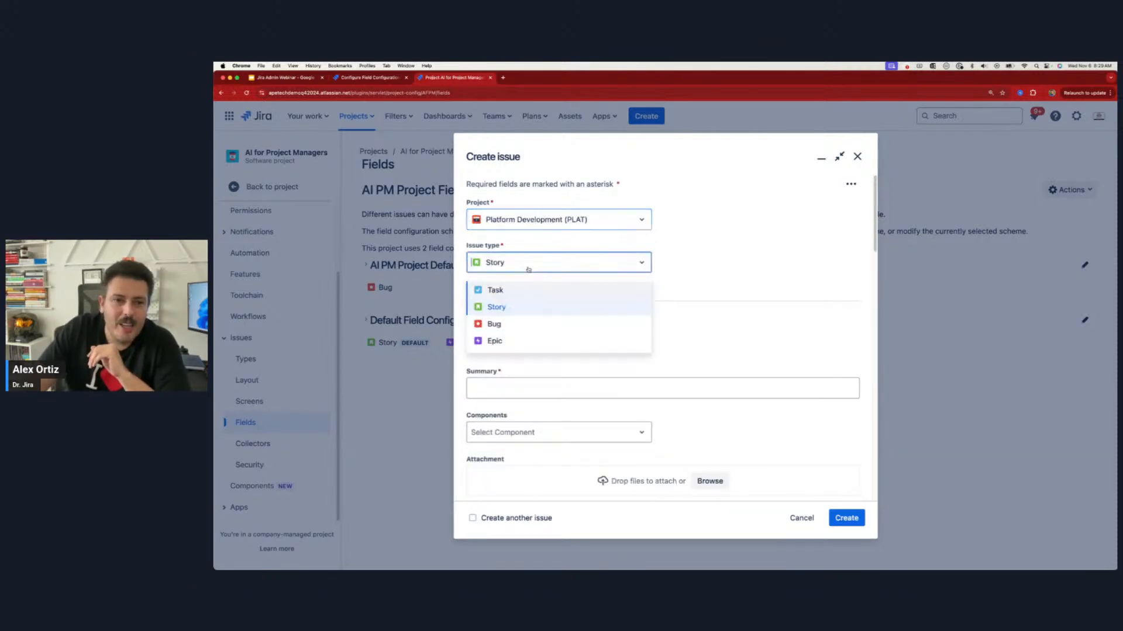
left_click(521, 323)
scroll(583, 329, "down", 5)
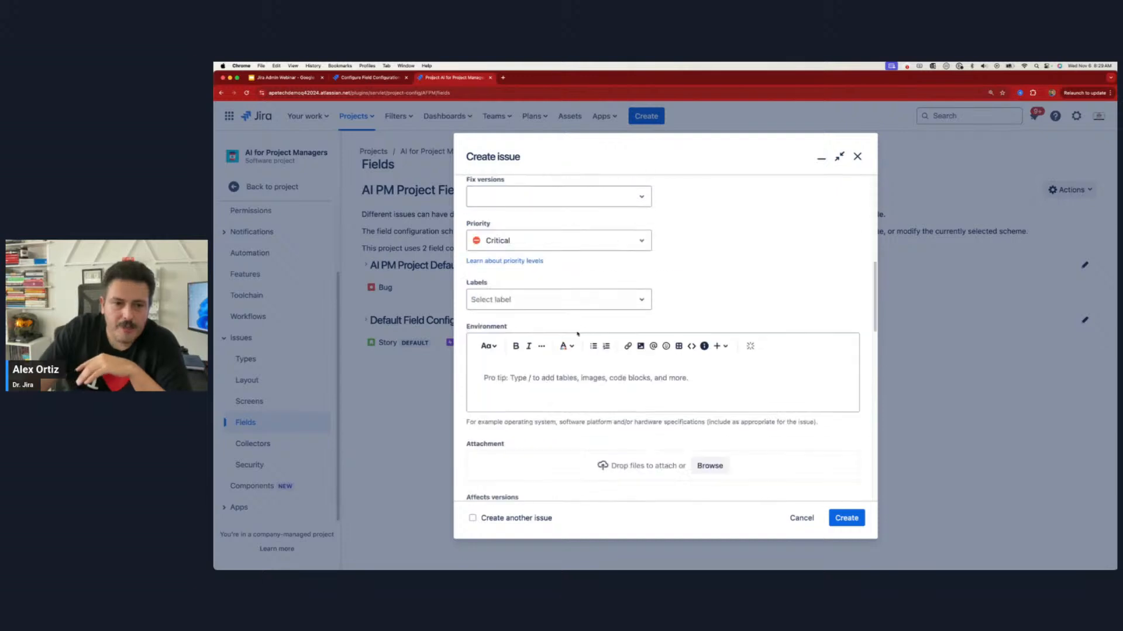
scroll(527, 304, "up", 2)
left_click_drag(493, 275, 464, 276)
scroll(465, 276, "up", 6)
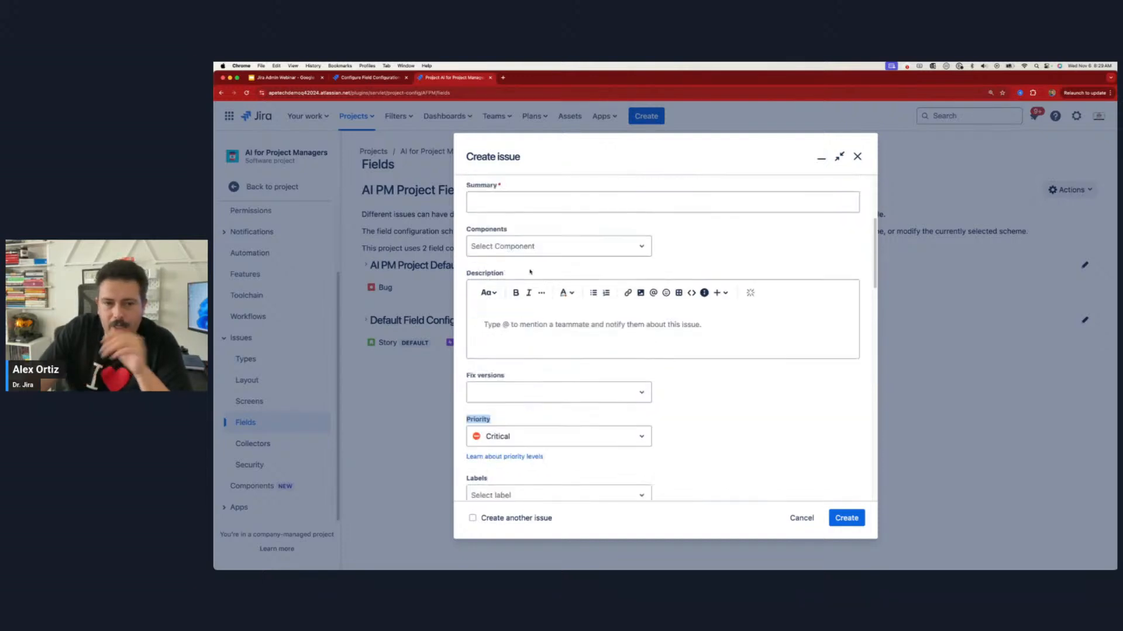
Step: View the issue types available for the Test Marketing (TM) and Marketing Jira Training (MJT) projects in the form
left_click(541, 220)
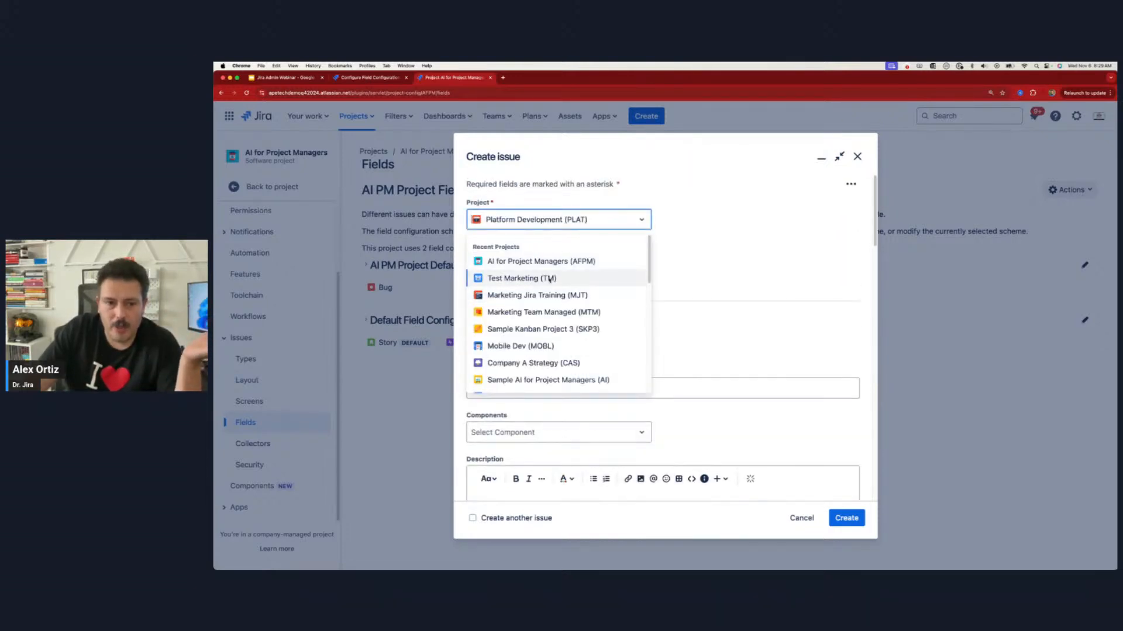
left_click(573, 279)
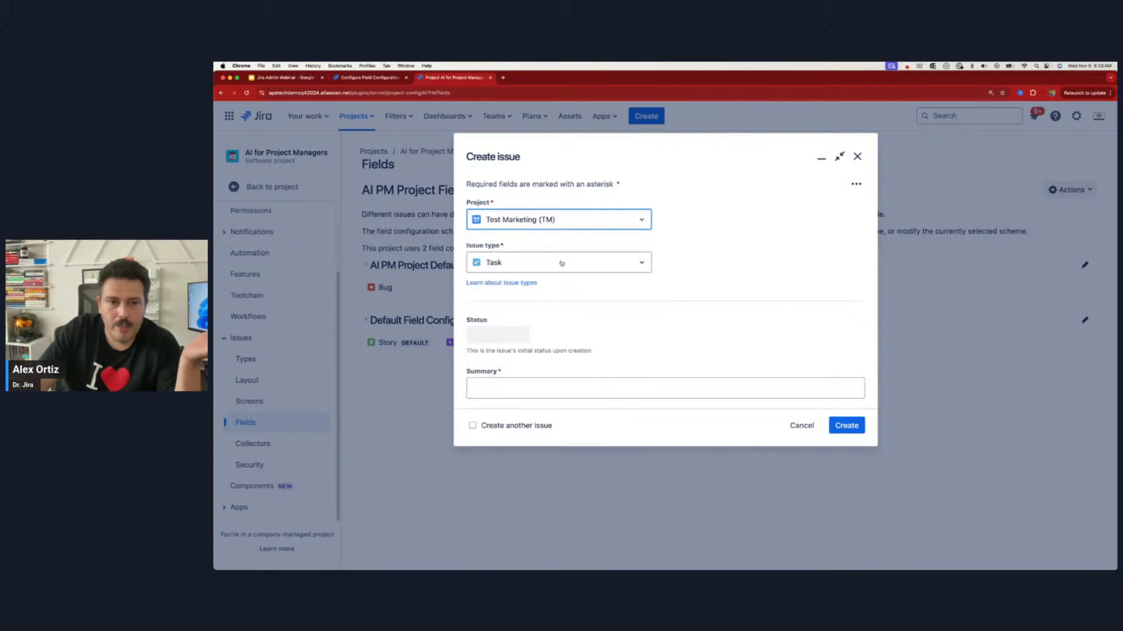
left_click(558, 260)
left_click(559, 219)
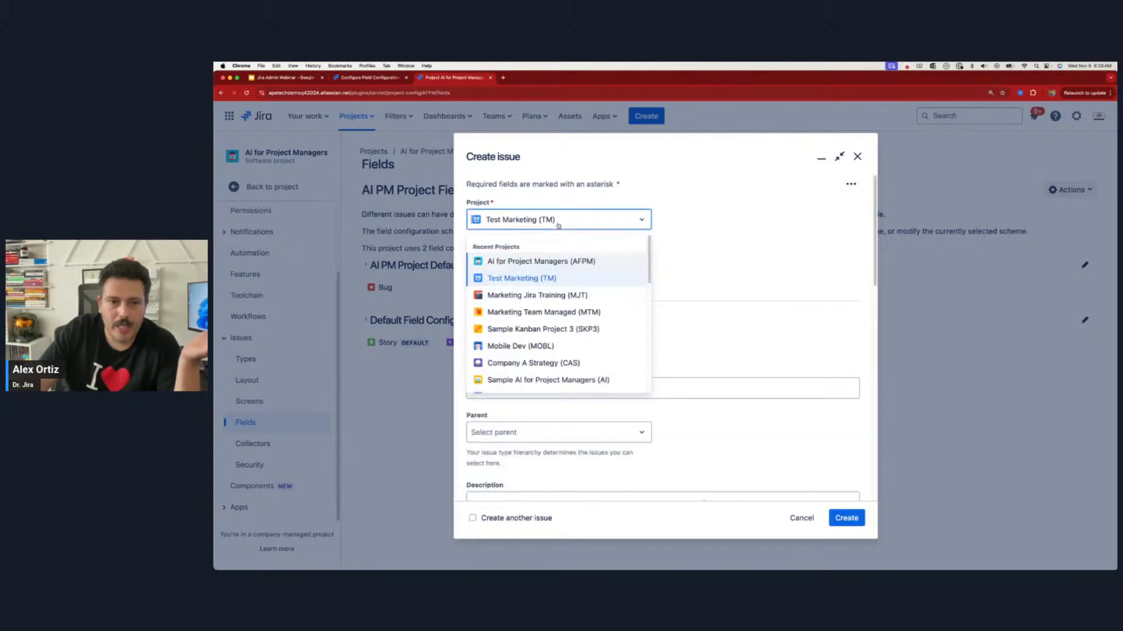
left_click(558, 296)
left_click(551, 266)
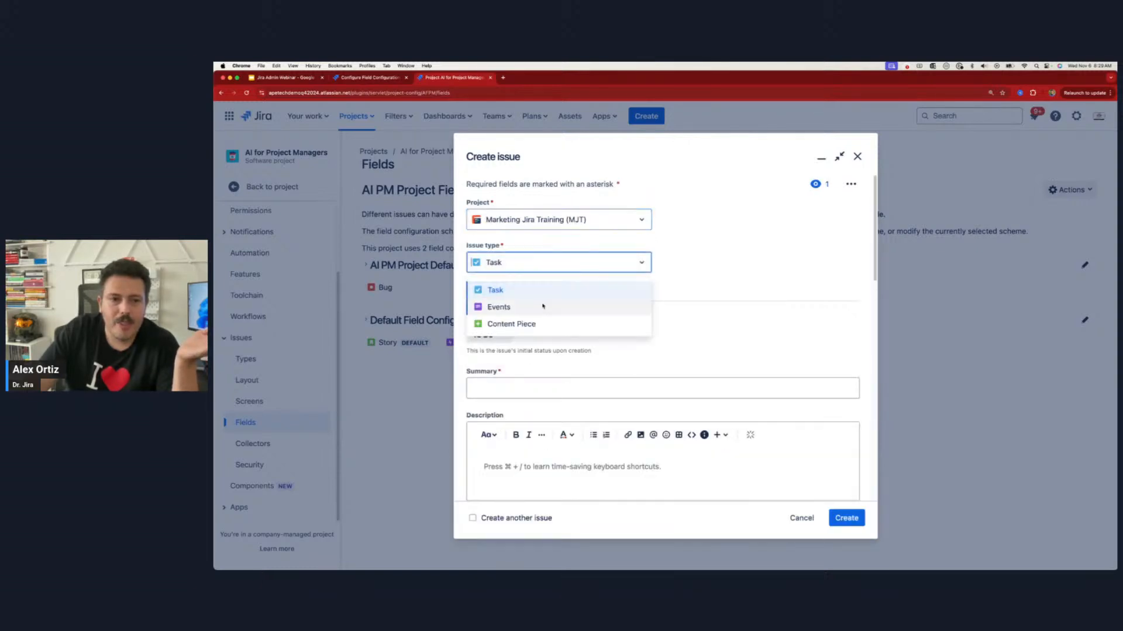
Step: Return the form to a Bug in AI for Project Managers (AFPM), recheck Priority's required marker, and cancel without creating an issue
left_click(558, 221)
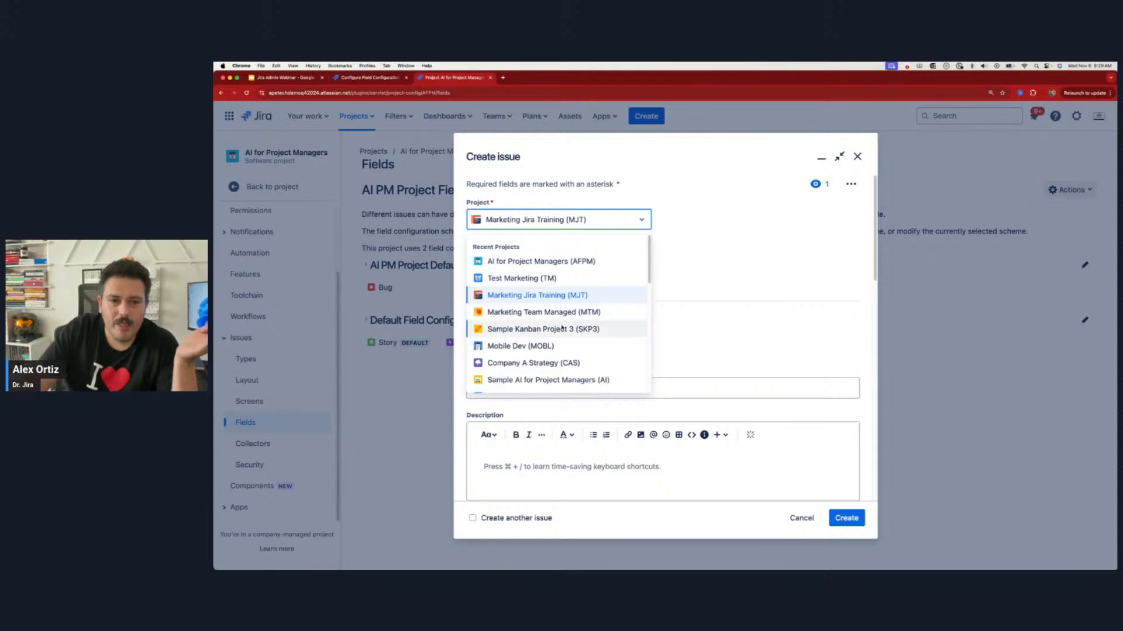
left_click(538, 261)
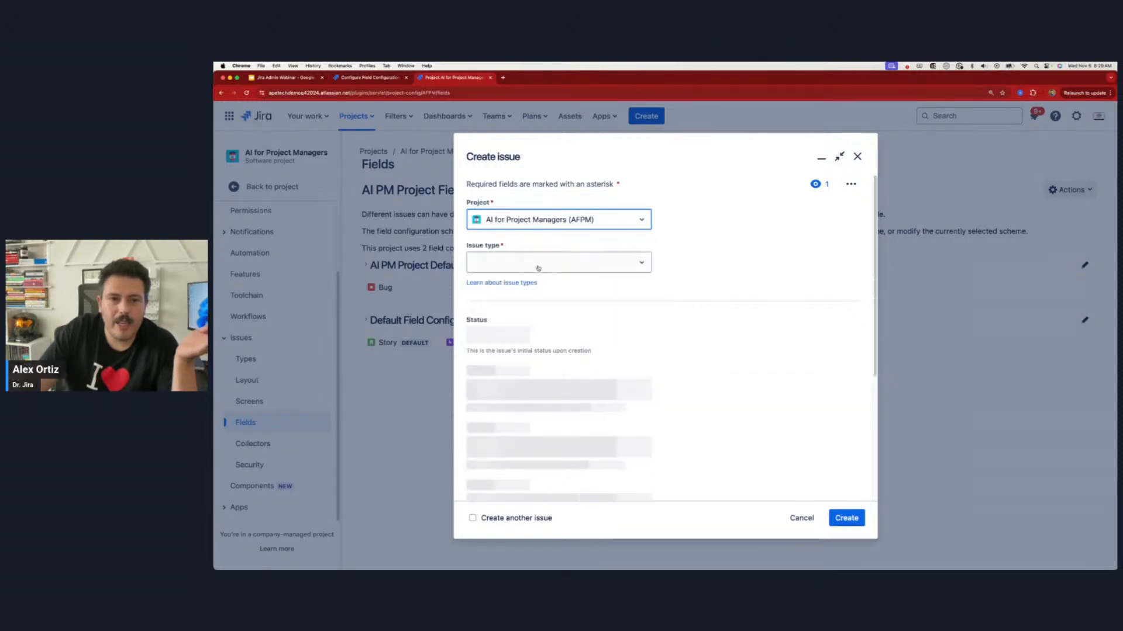
left_click(535, 263)
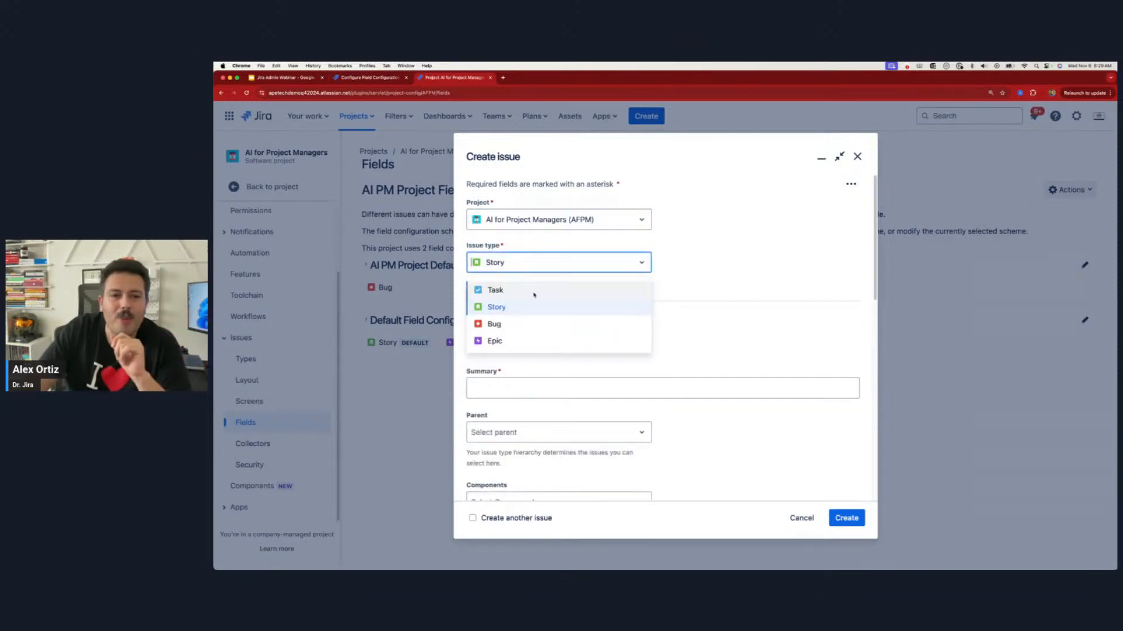
left_click(526, 324)
scroll(590, 390, "down", 3)
scroll(590, 390, "down", 3)
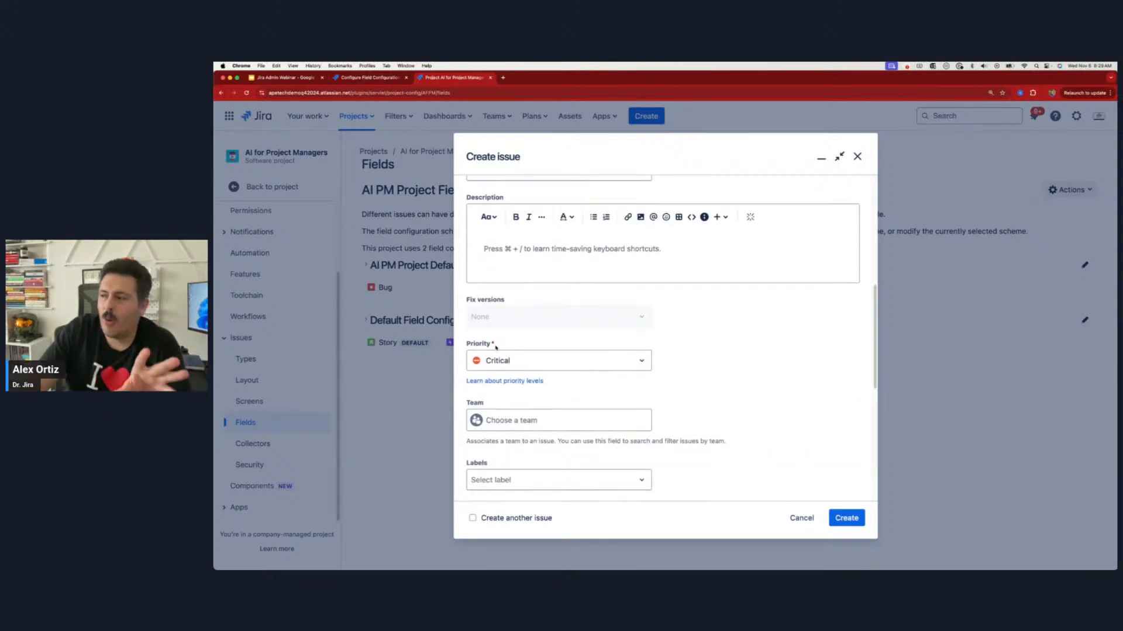
left_click(803, 518)
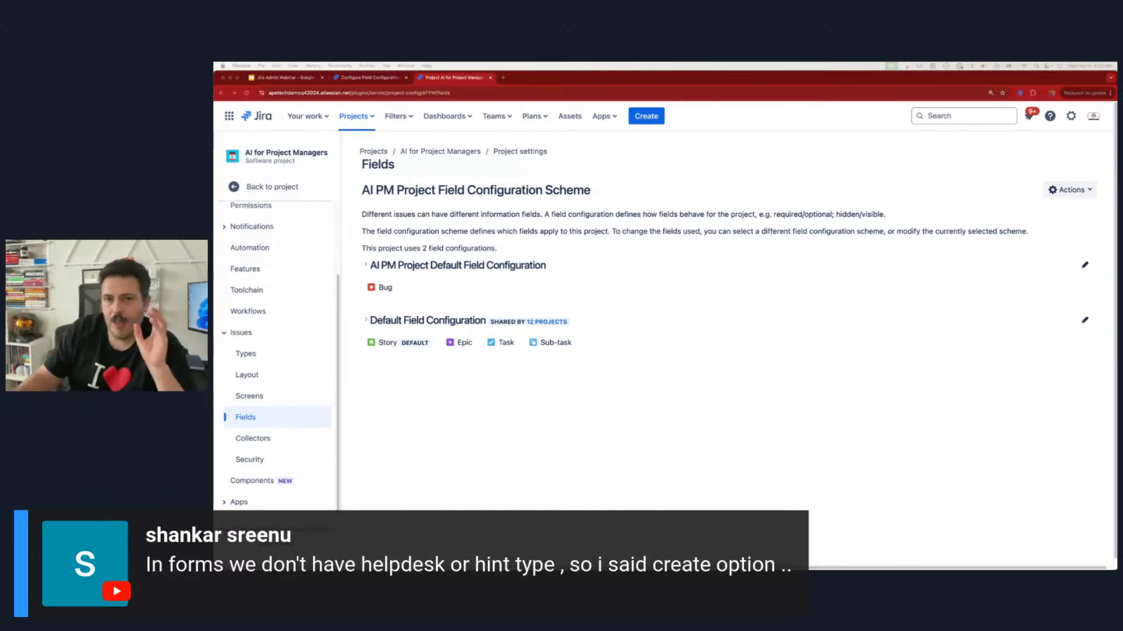
Step: Bring up a new Story form, look over its fields from Summary to Priority, and close it without creating an issue
left_click(646, 116)
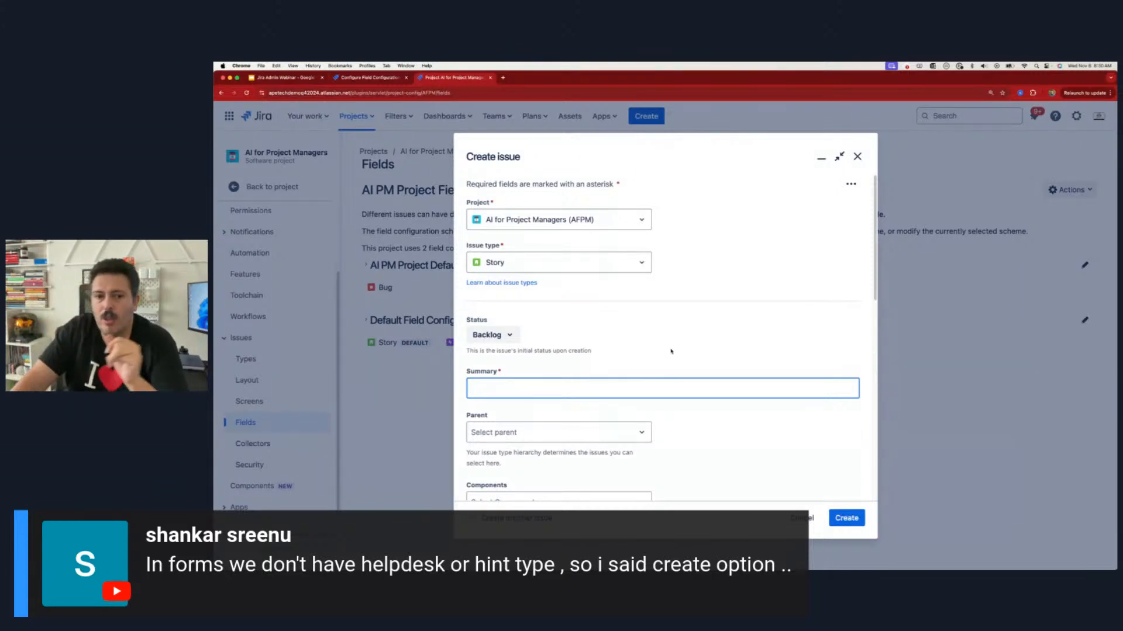
scroll(671, 351, "down", 2)
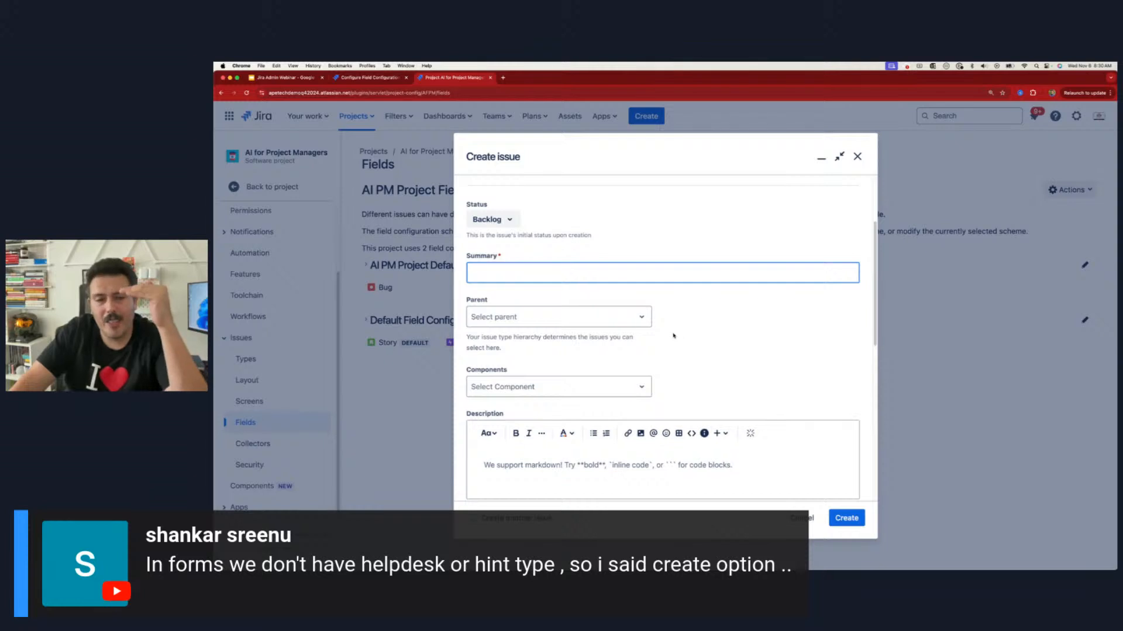
scroll(673, 336, "down", 3)
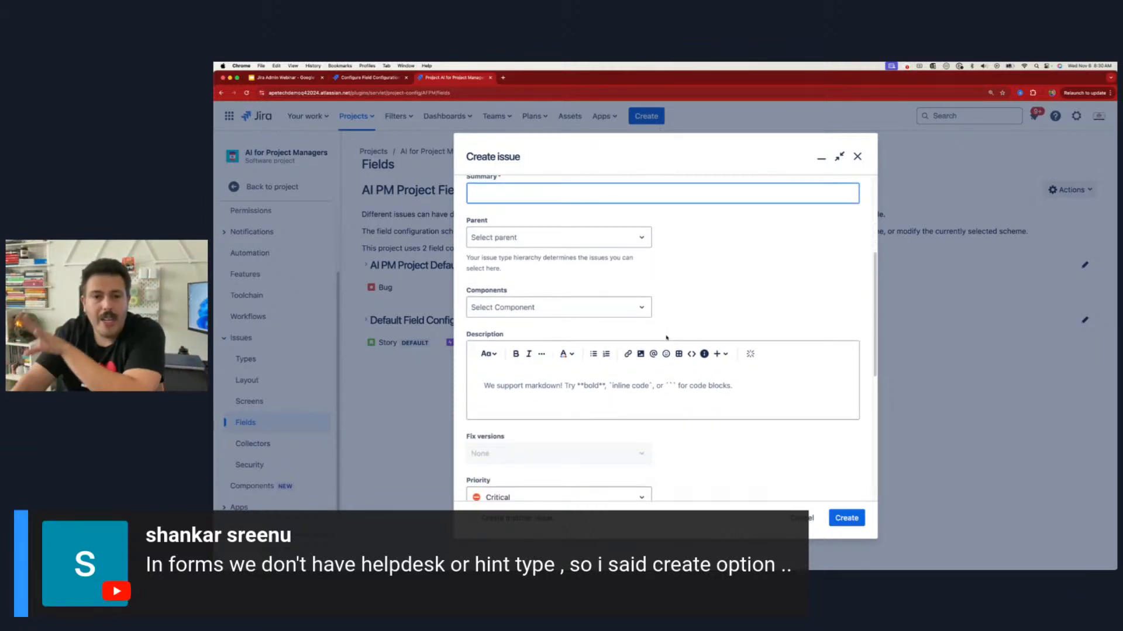
left_click(857, 156)
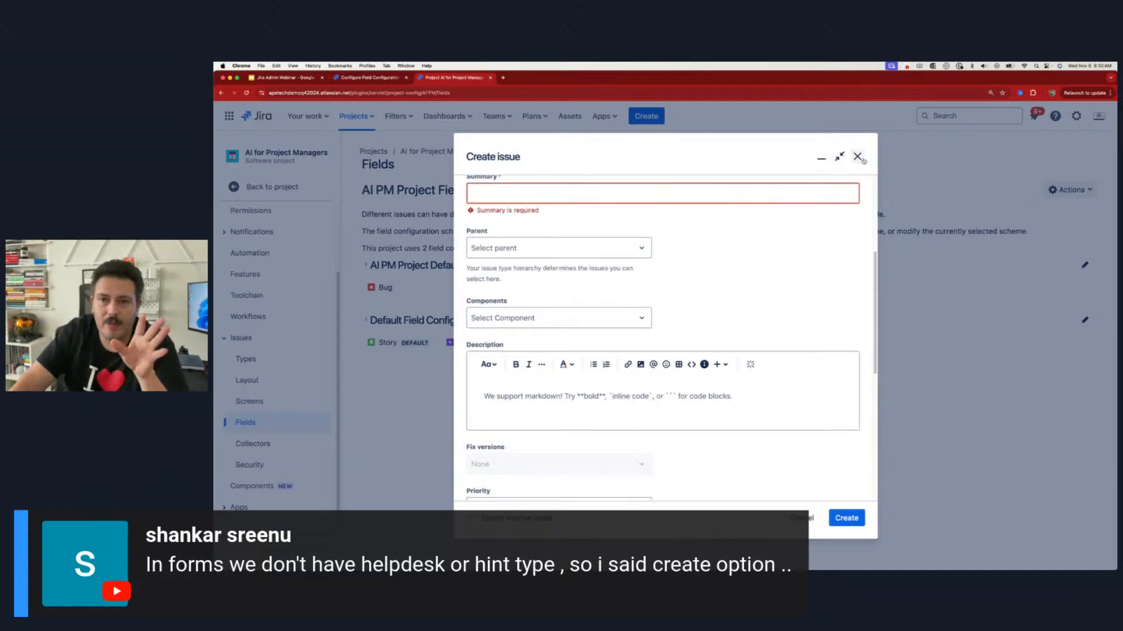
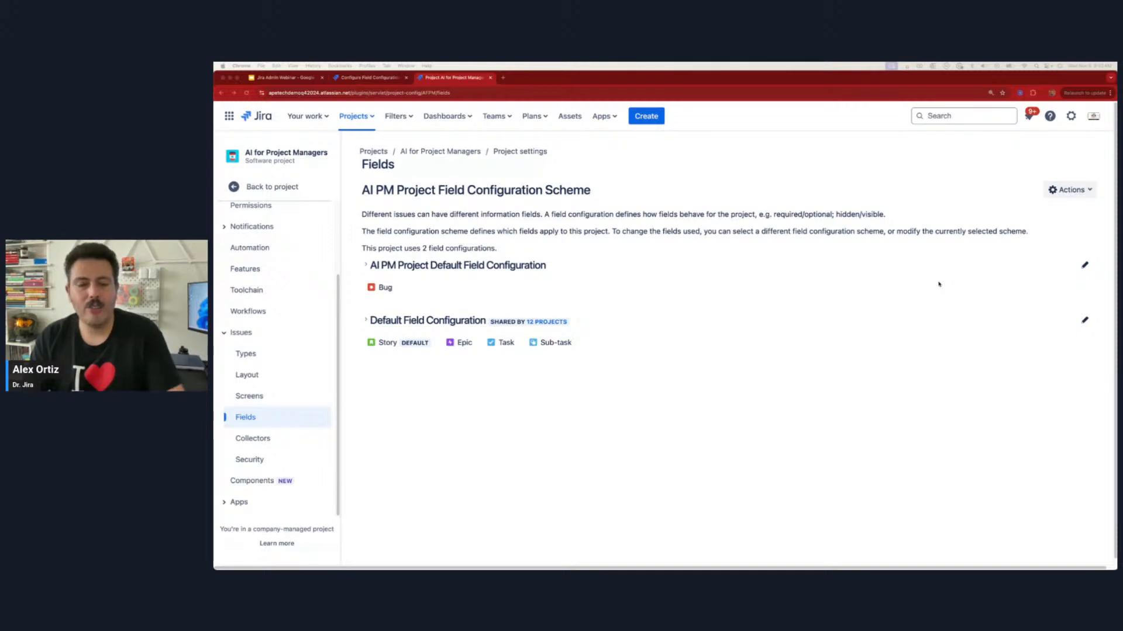
Step: Open the AI PM Project Default Field Configuration and look through its fields and the actions available for each
left_click(369, 78)
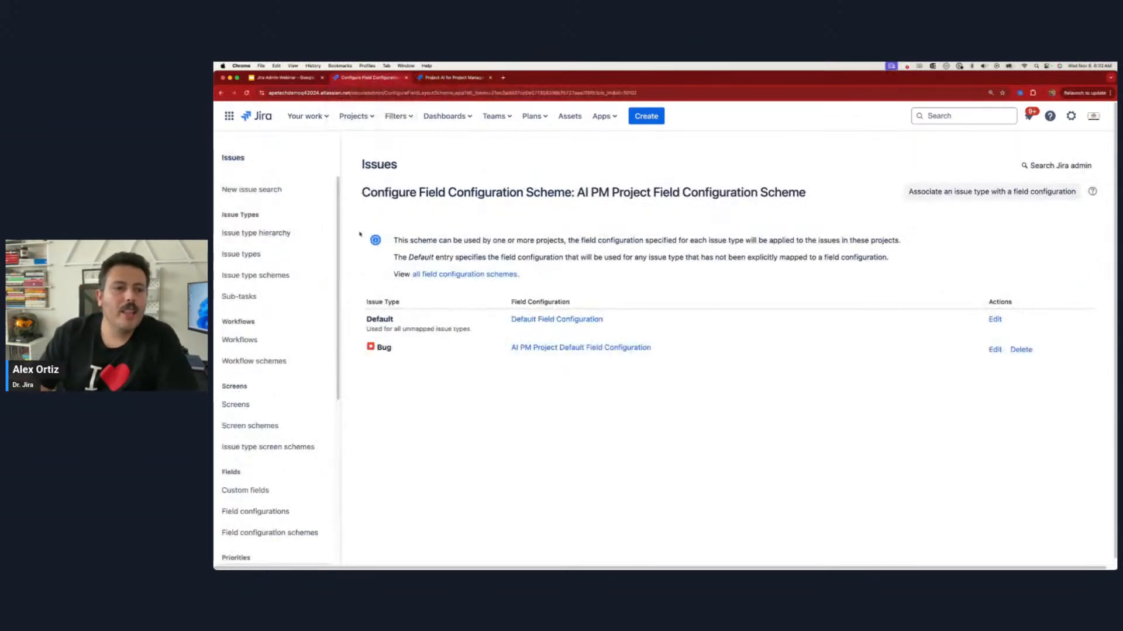
left_click(269, 510)
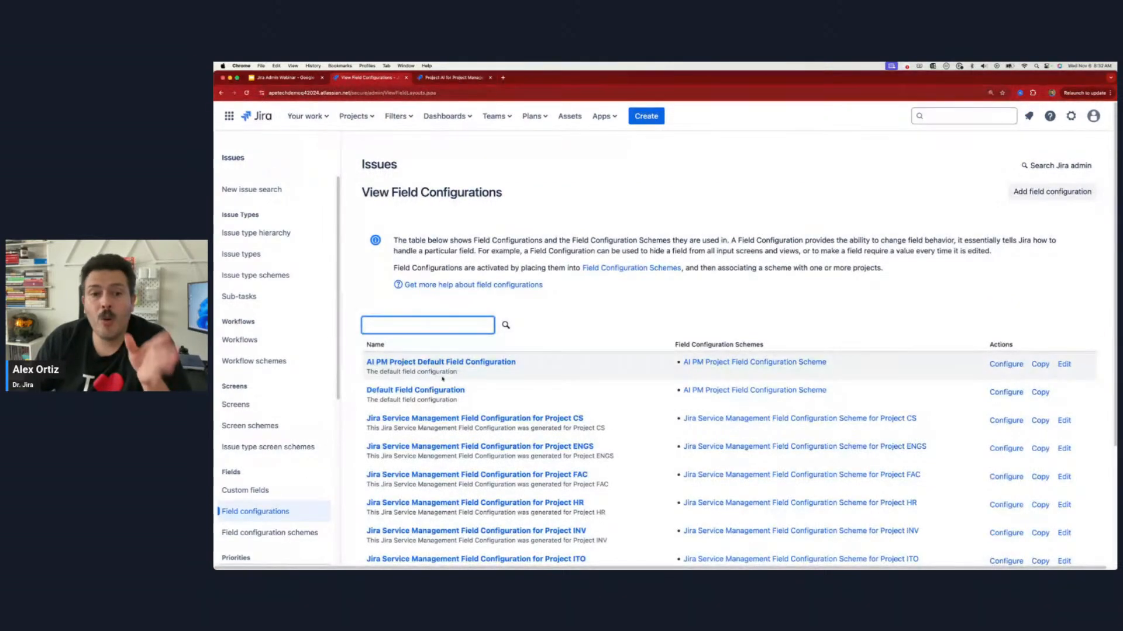
left_click(439, 366)
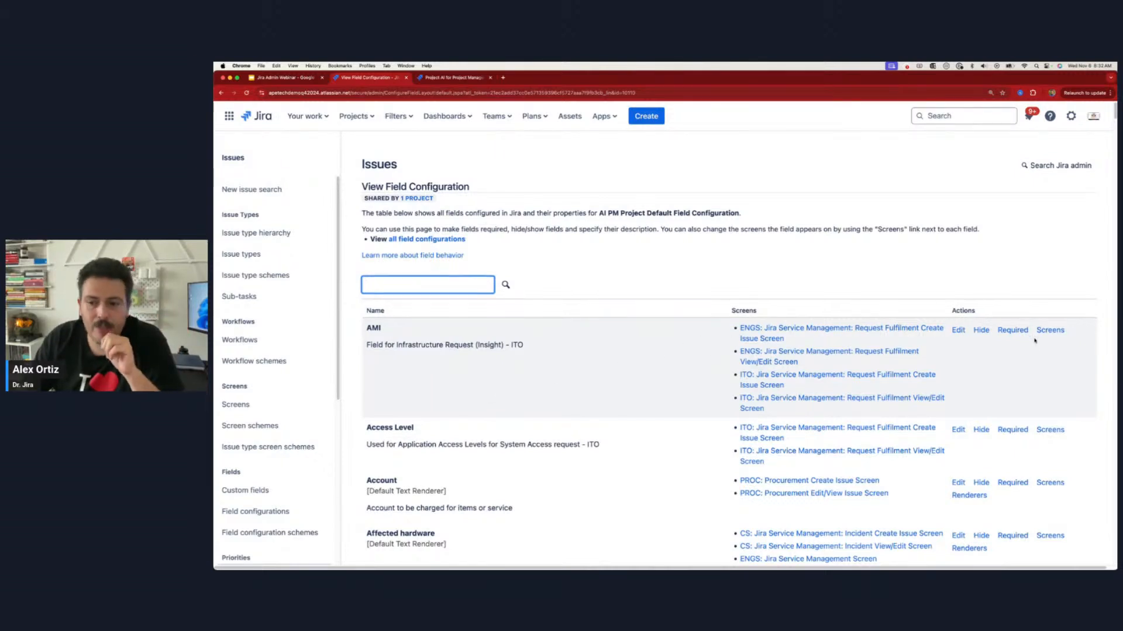
scroll(1038, 348, "down", 1)
scroll(1041, 356, "down", 1)
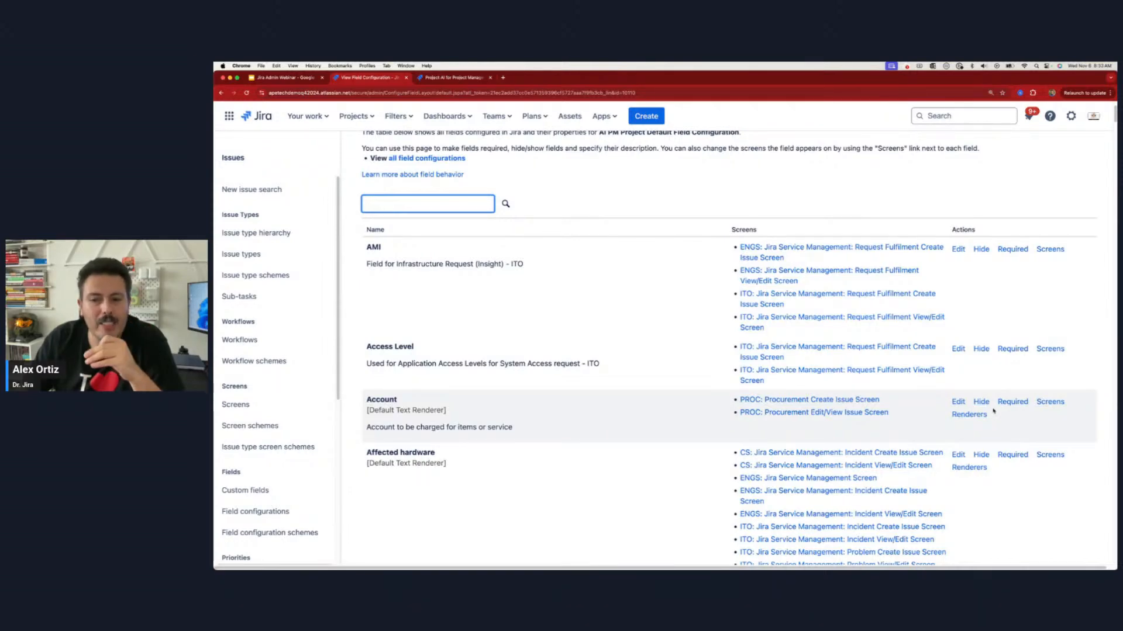
scroll(993, 414, "down", 5)
scroll(970, 409, "up", 6)
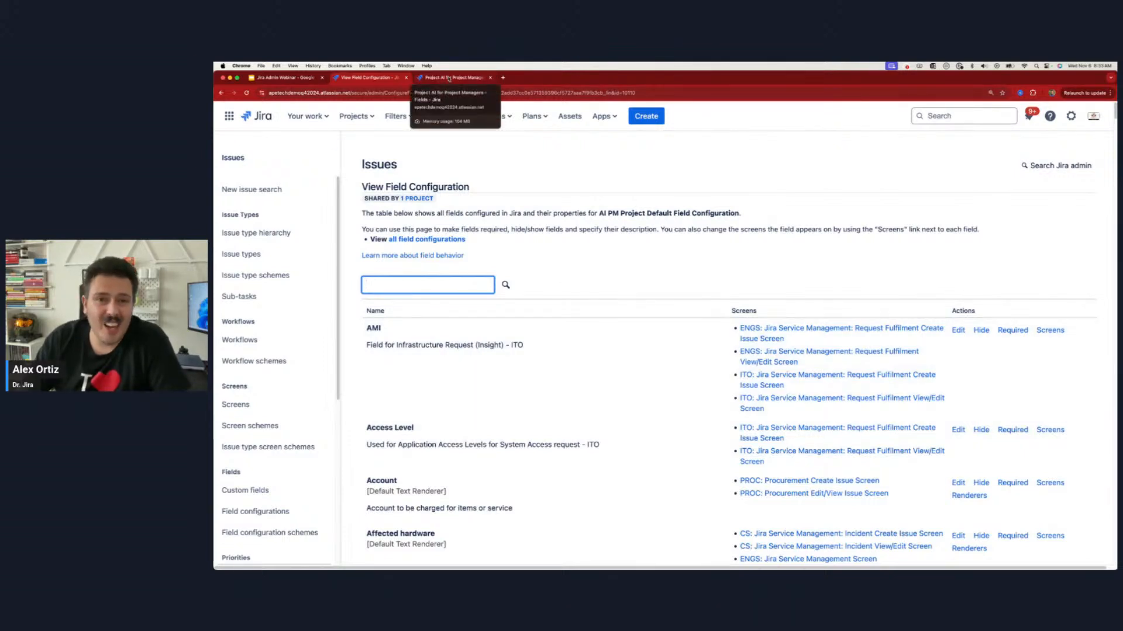
Step: Start a new custom field of the type Paragraph (supports rich text)
left_click(449, 78)
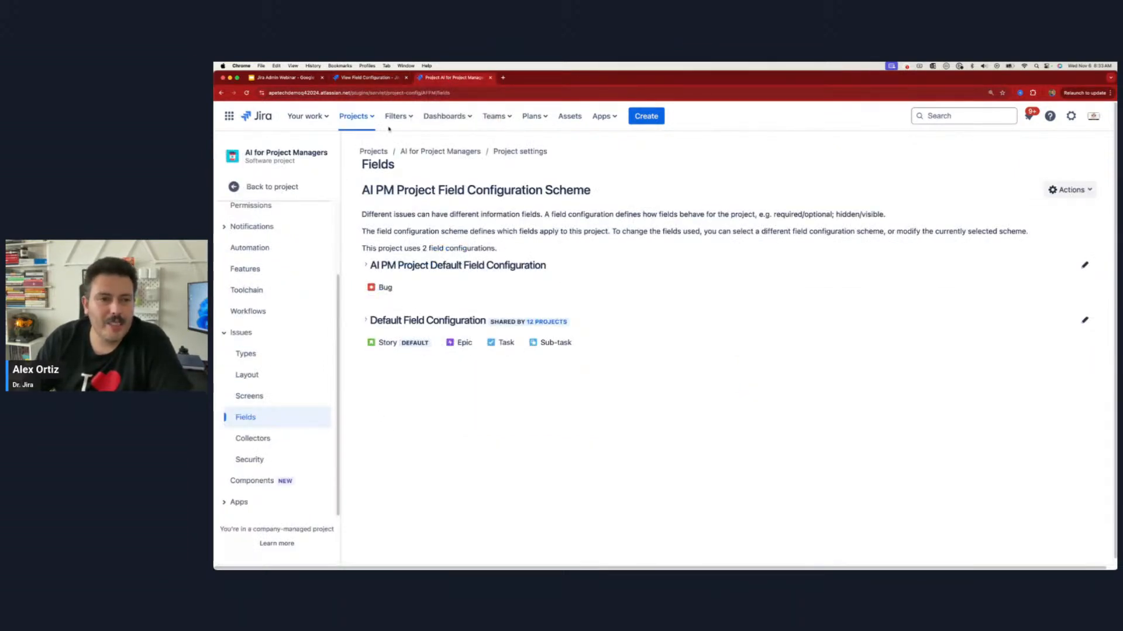
left_click(370, 79)
left_click(245, 490)
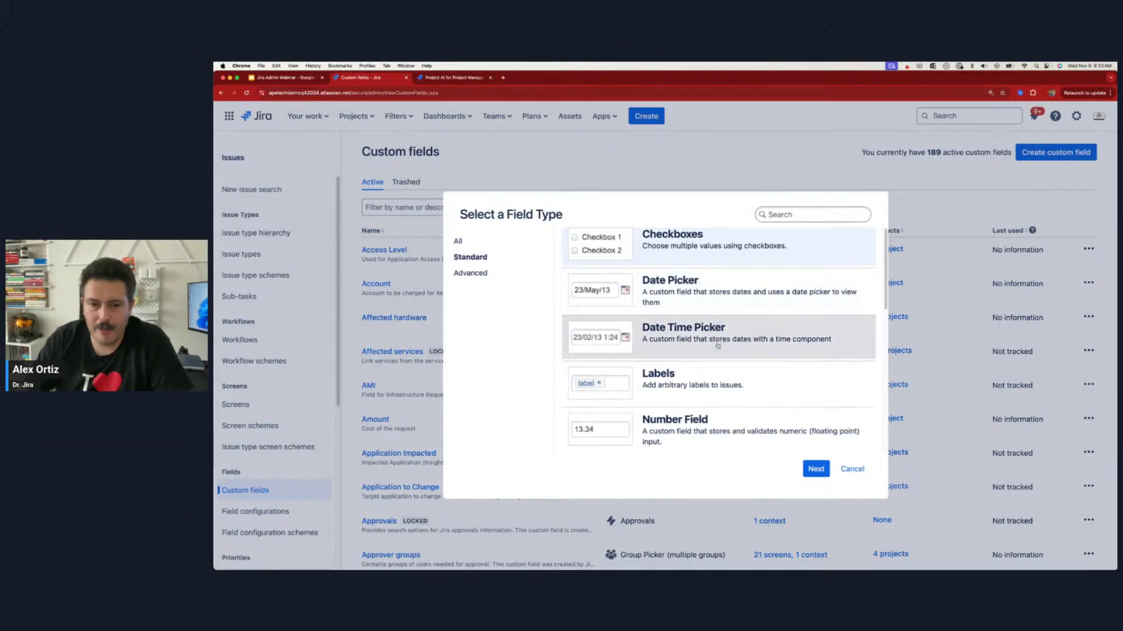
scroll(717, 346, "down", 3)
left_click(690, 364)
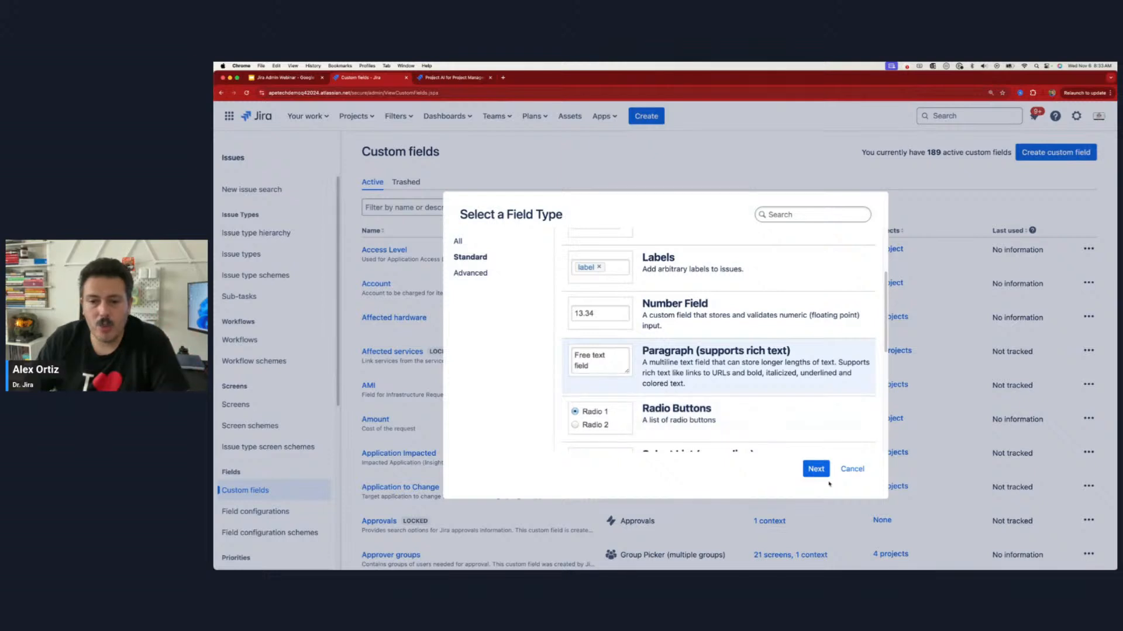
left_click(814, 471)
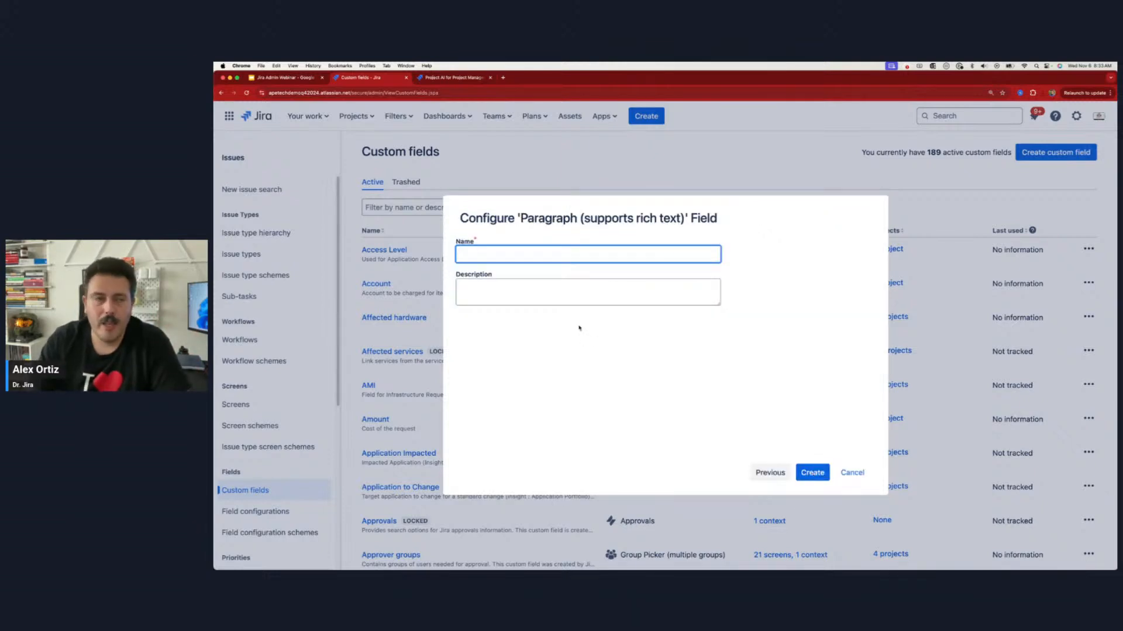
Step: Name the custom field "AI Prompt" and create it without associating it with any screen
type("A")
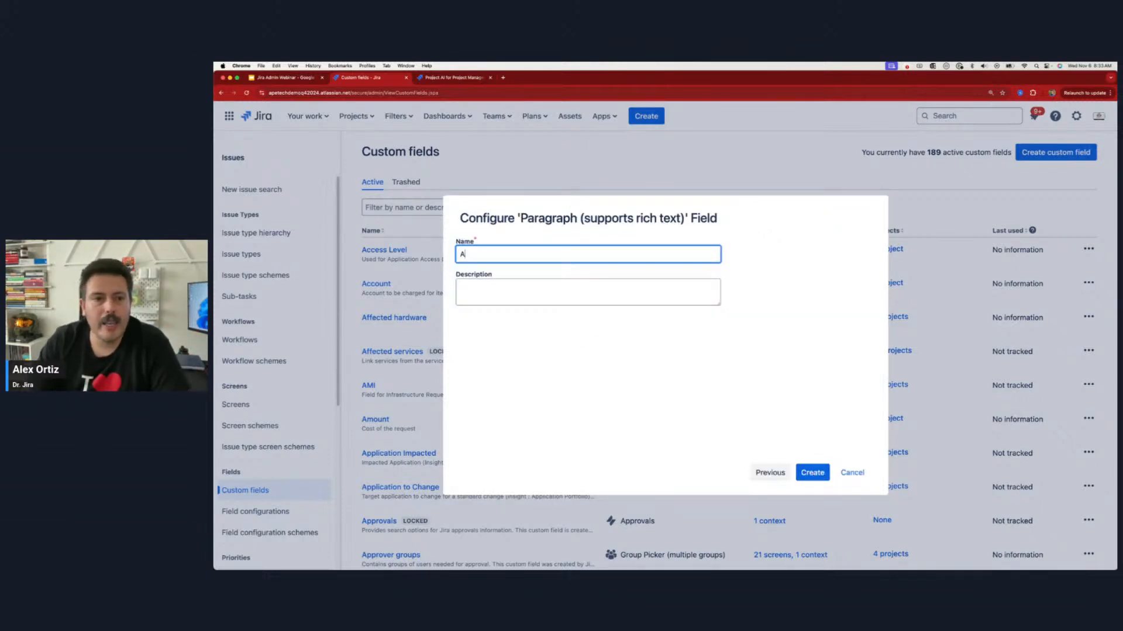
type("I promp")
key("BackSpace")
key("BackSpace")
key("BackSpace")
key("BackSpace")
key("BackSpace")
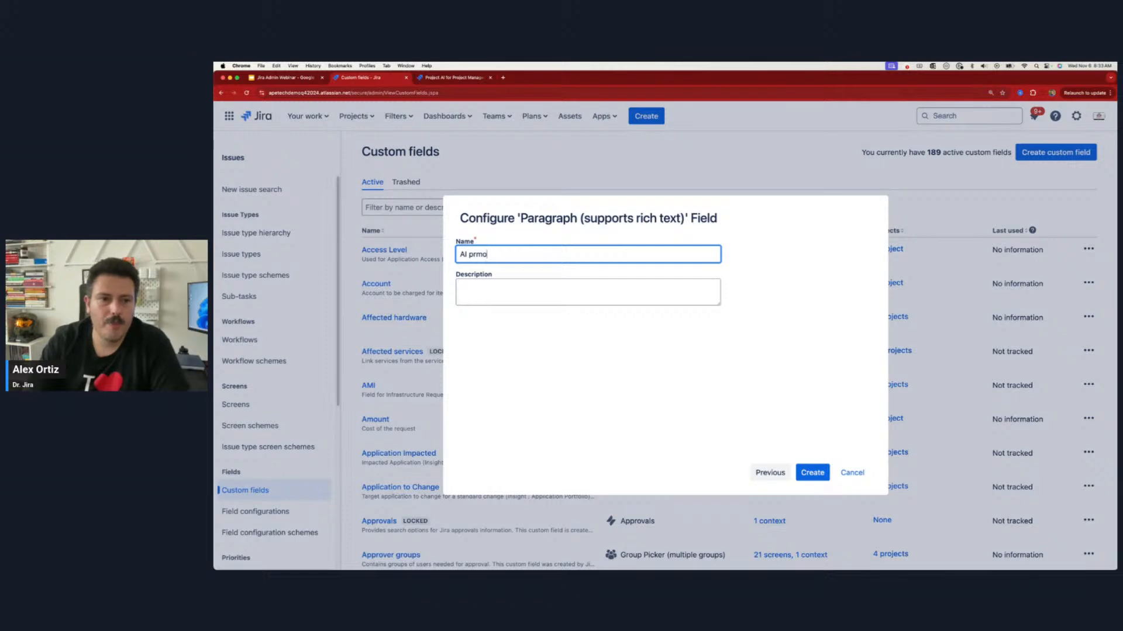
type("Prompt")
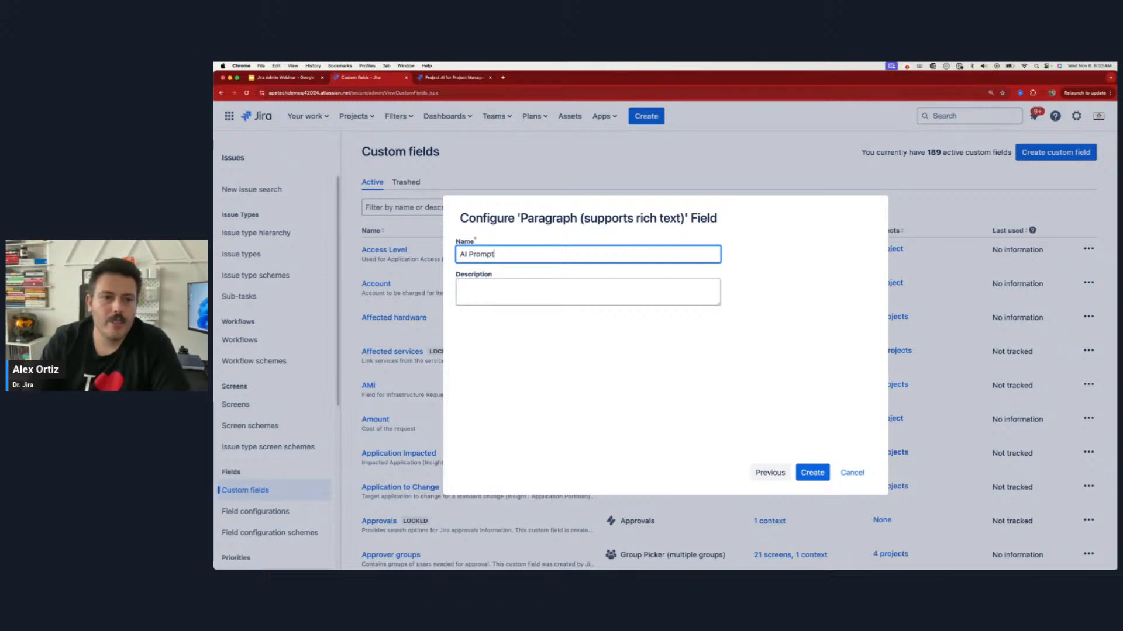
left_click(813, 473)
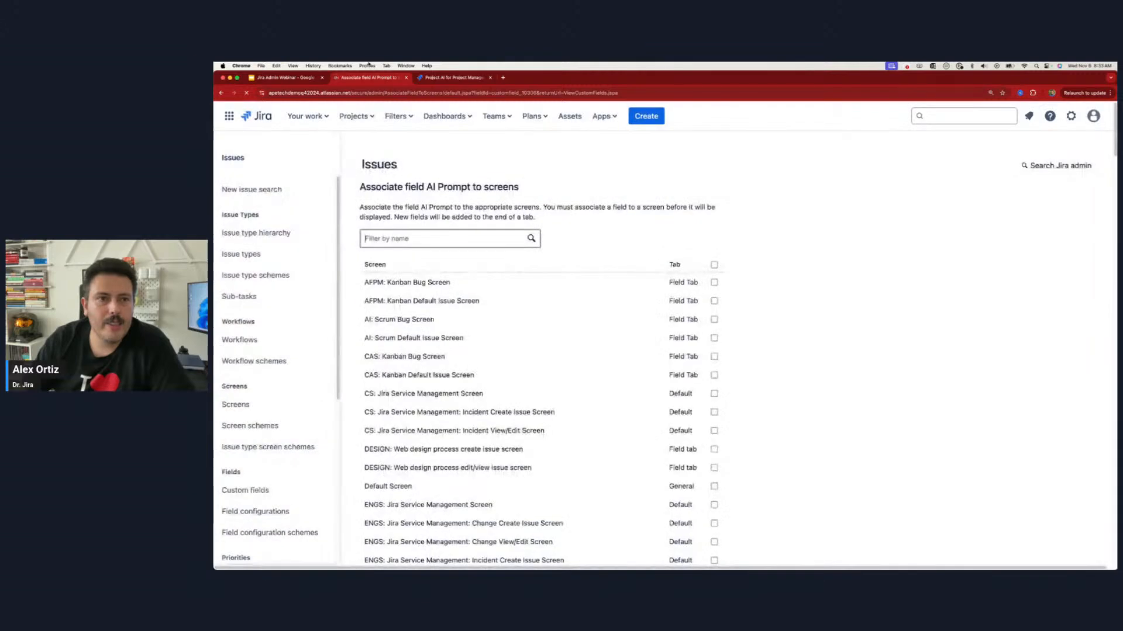
scroll(584, 371, "down", 20)
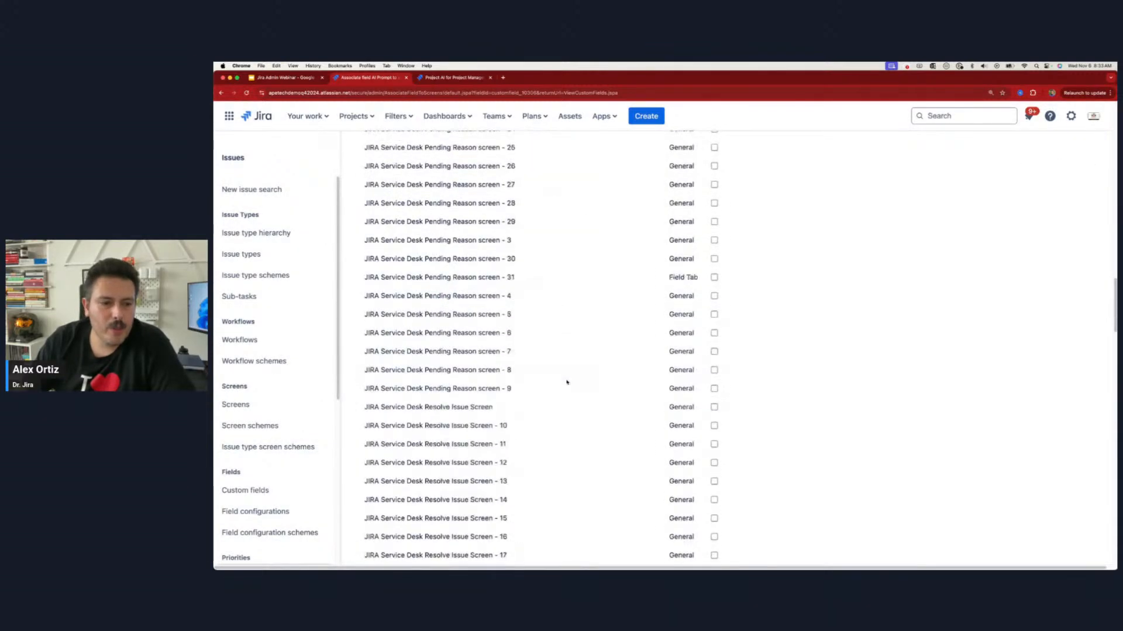
scroll(556, 375, "down", 15)
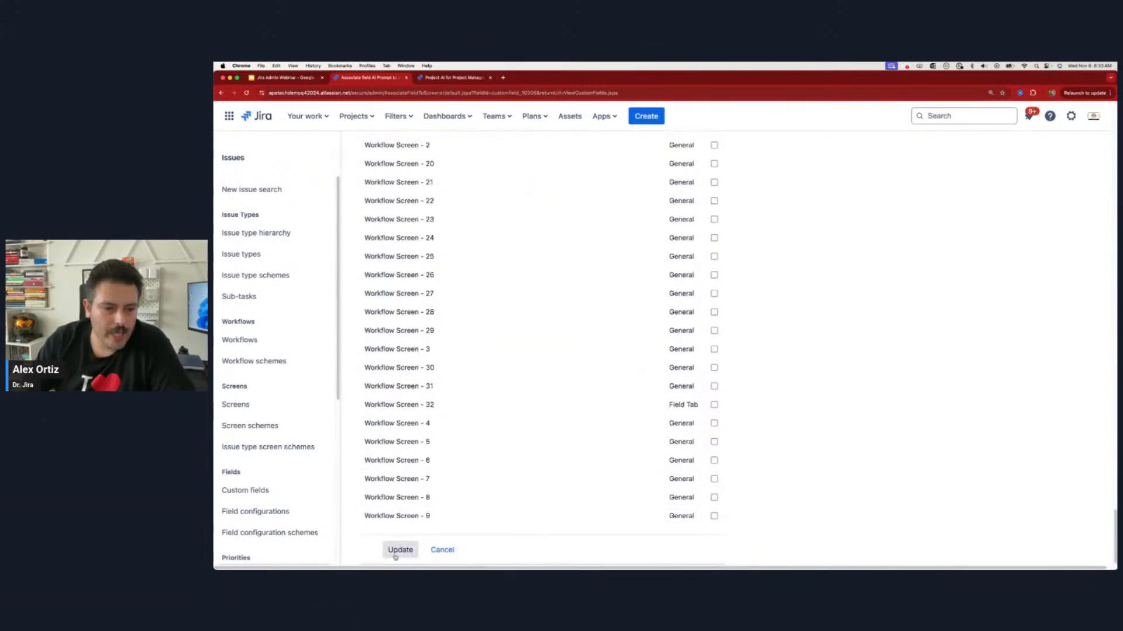
left_click(400, 550)
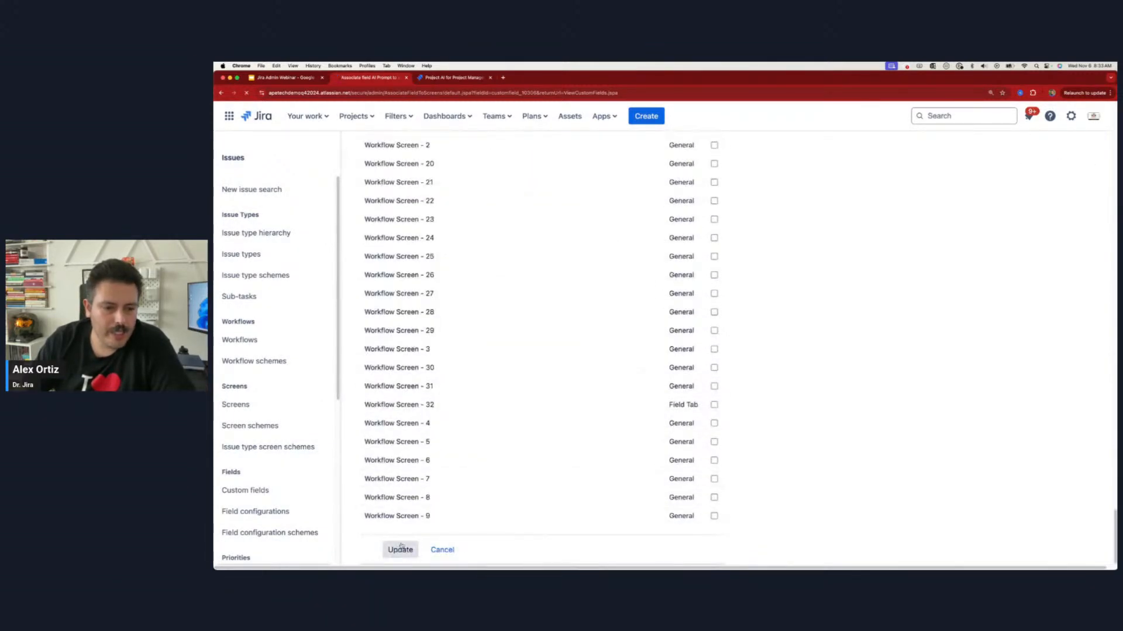
Step: Add the AI Prompt field to the AFPM: Kanban Default Issue Screen of the AI for Project Managers project
left_click(455, 78)
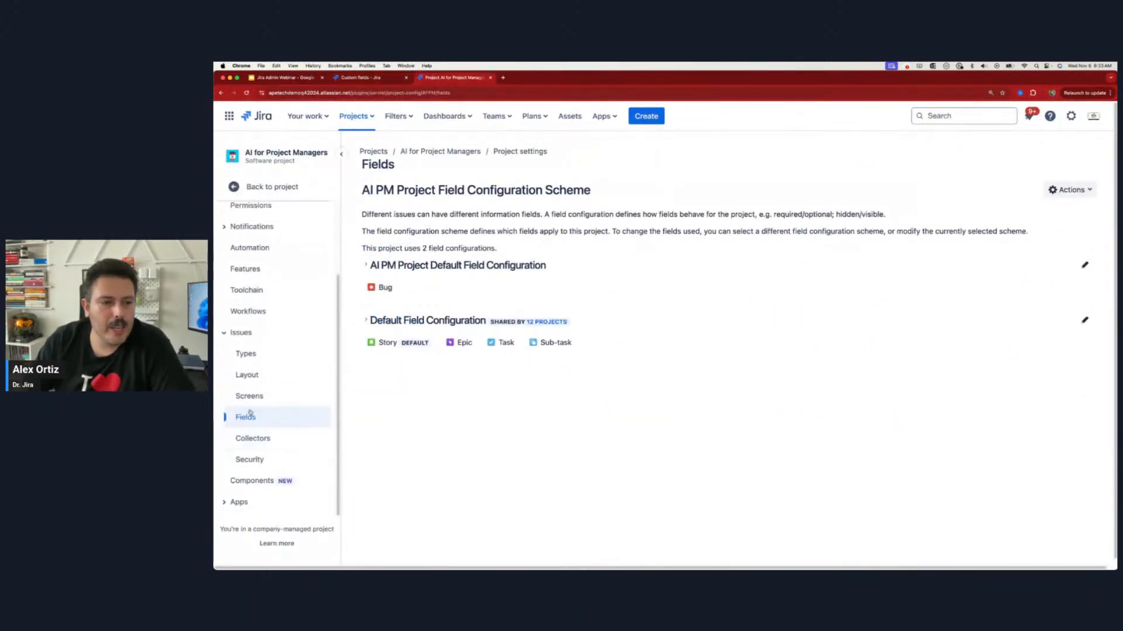
left_click(263, 397)
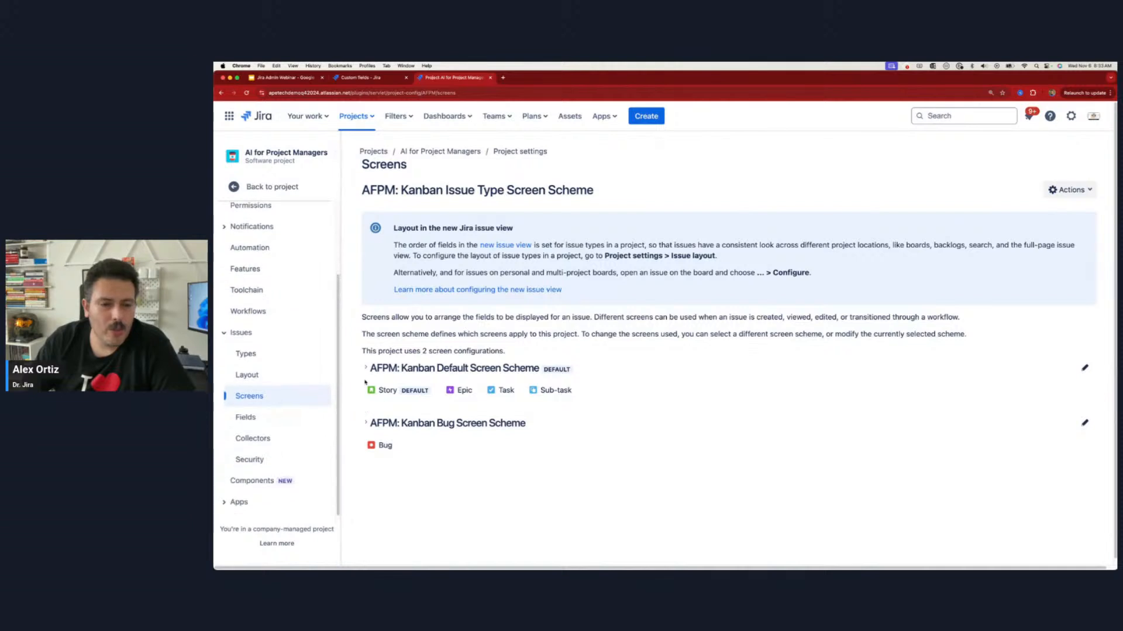
left_click(365, 370)
left_click(639, 431)
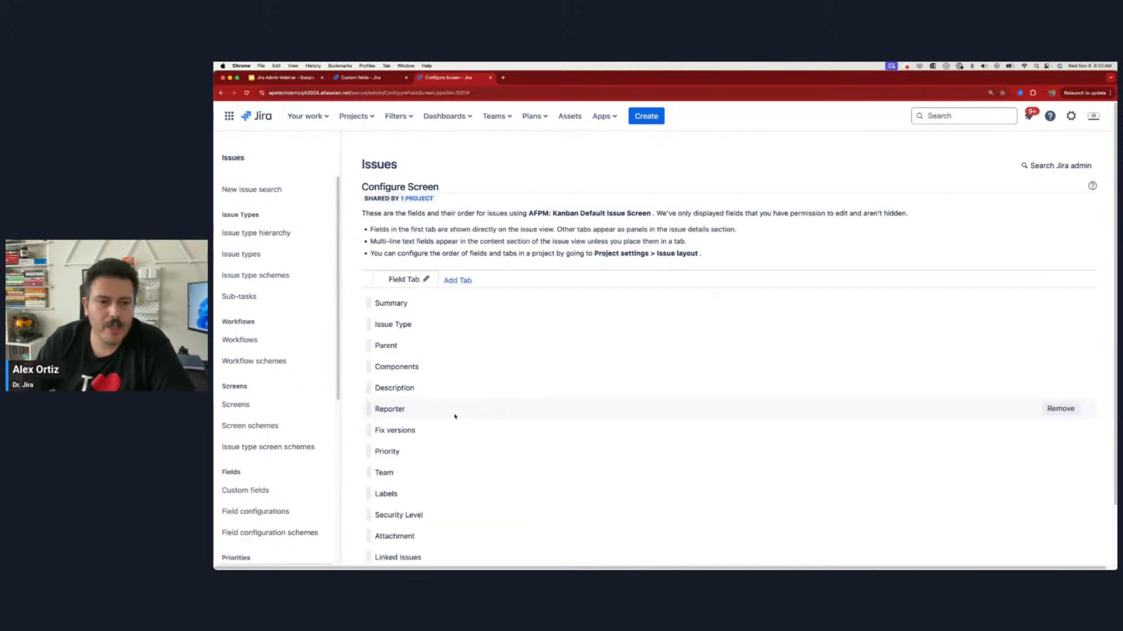
scroll(419, 518, "down", 2)
left_click(411, 536)
type("AI P")
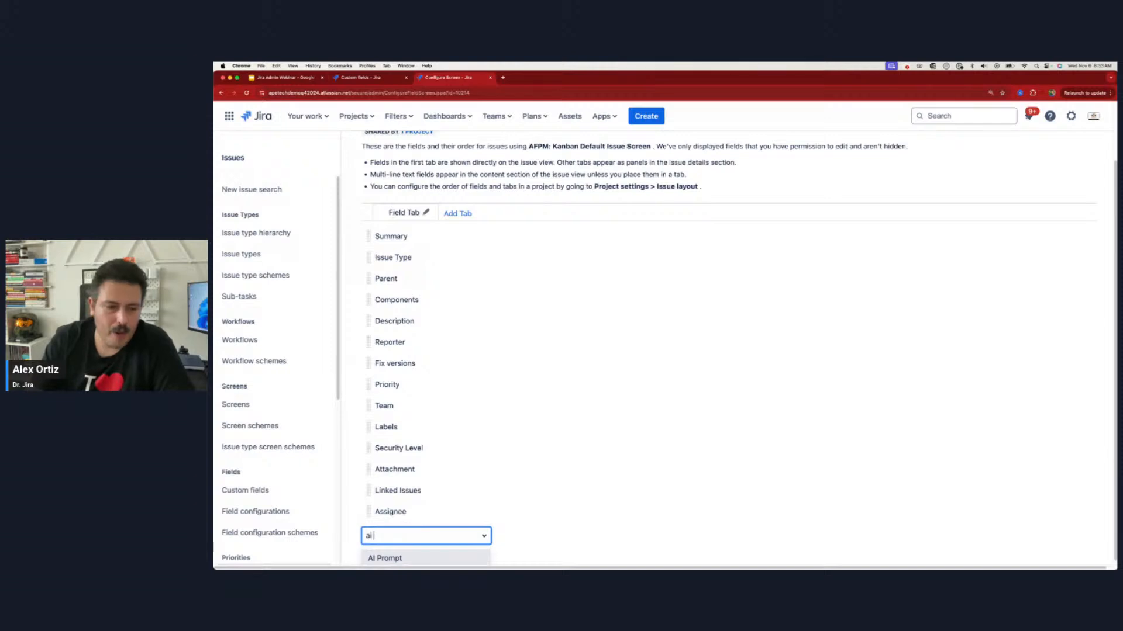
left_click(409, 559)
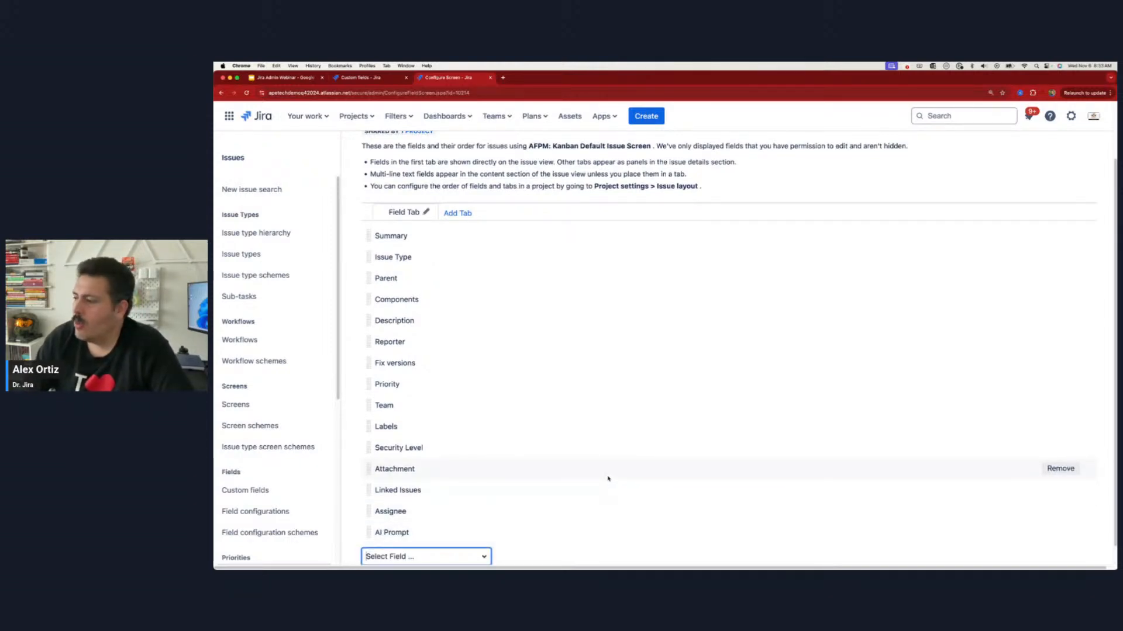
Step: Move the AI Prompt field up the screen's field order so it sits between Parent and Components
scroll(552, 392, "up", 3)
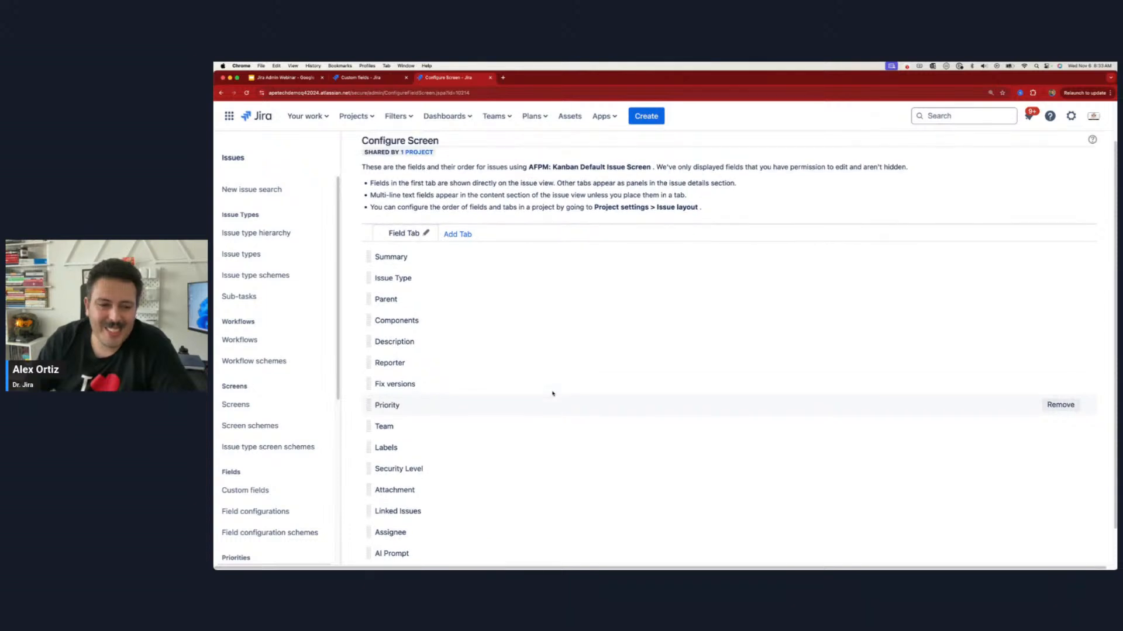
scroll(557, 392, "down", 4)
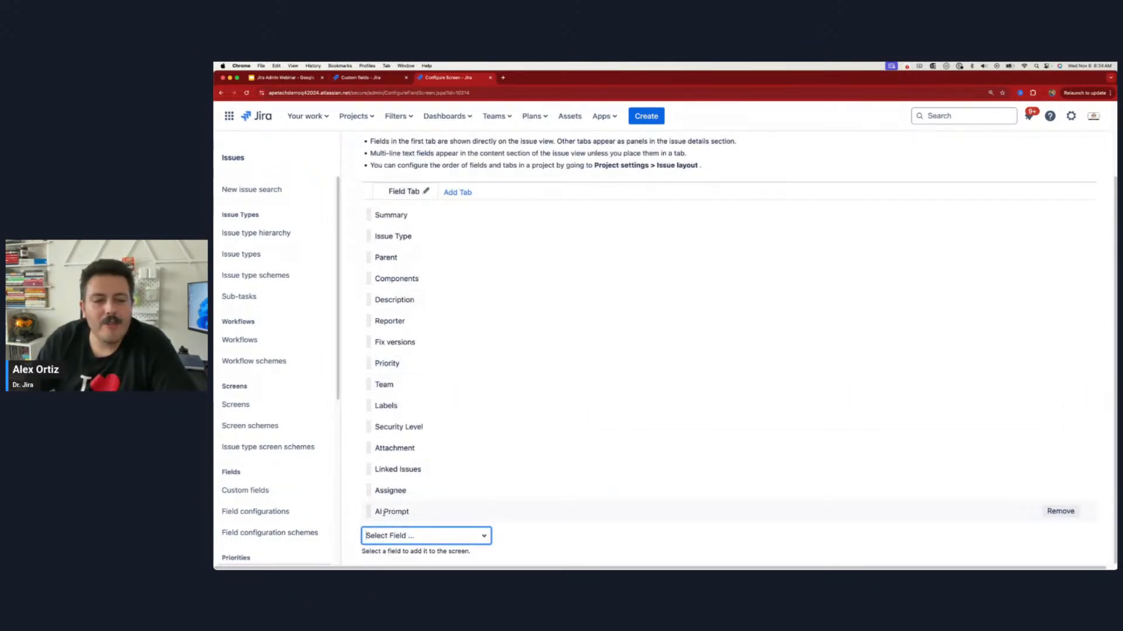
left_click_drag(368, 514, 369, 296)
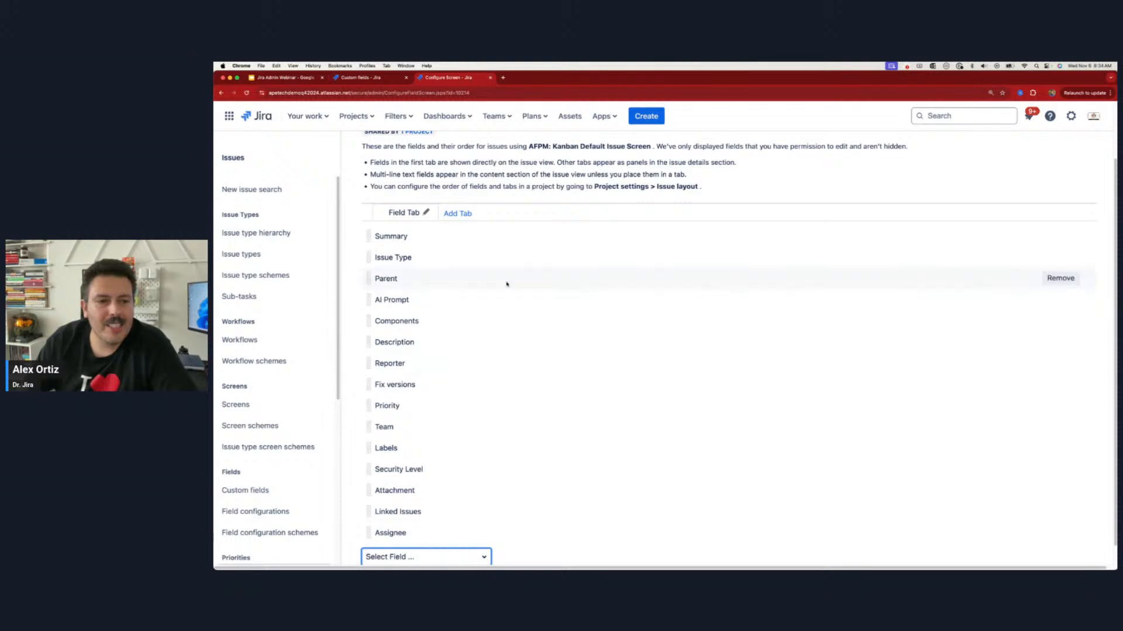
Step: Bring up a new issue form and enter "dsfasfw23" in its AI Prompt field
left_click(648, 116)
scroll(504, 372, "down", 3)
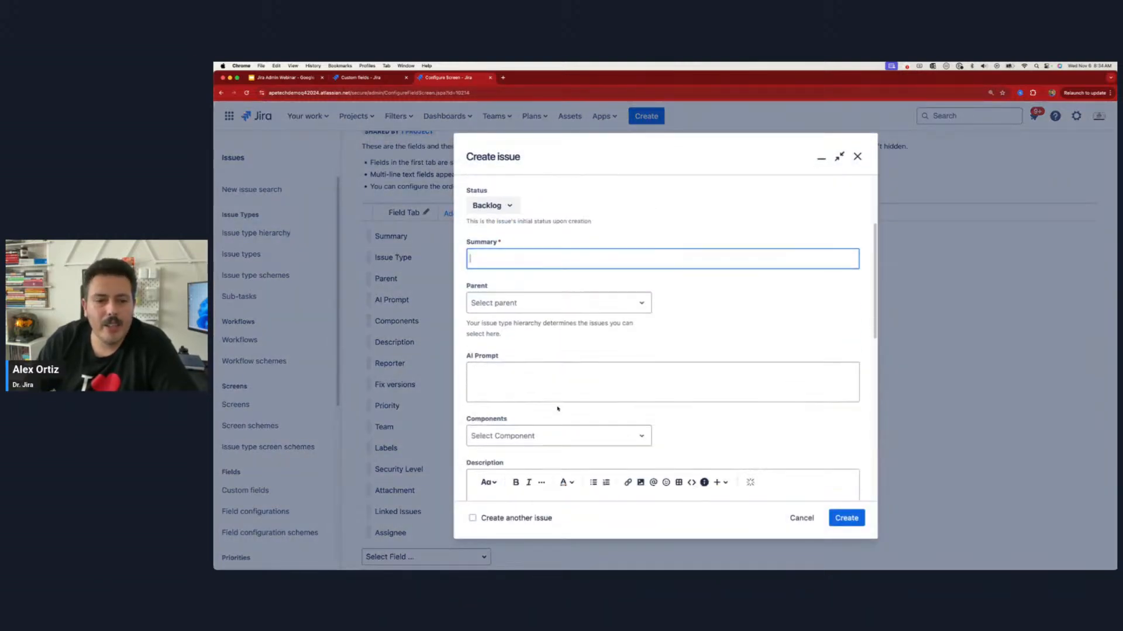
left_click(504, 372)
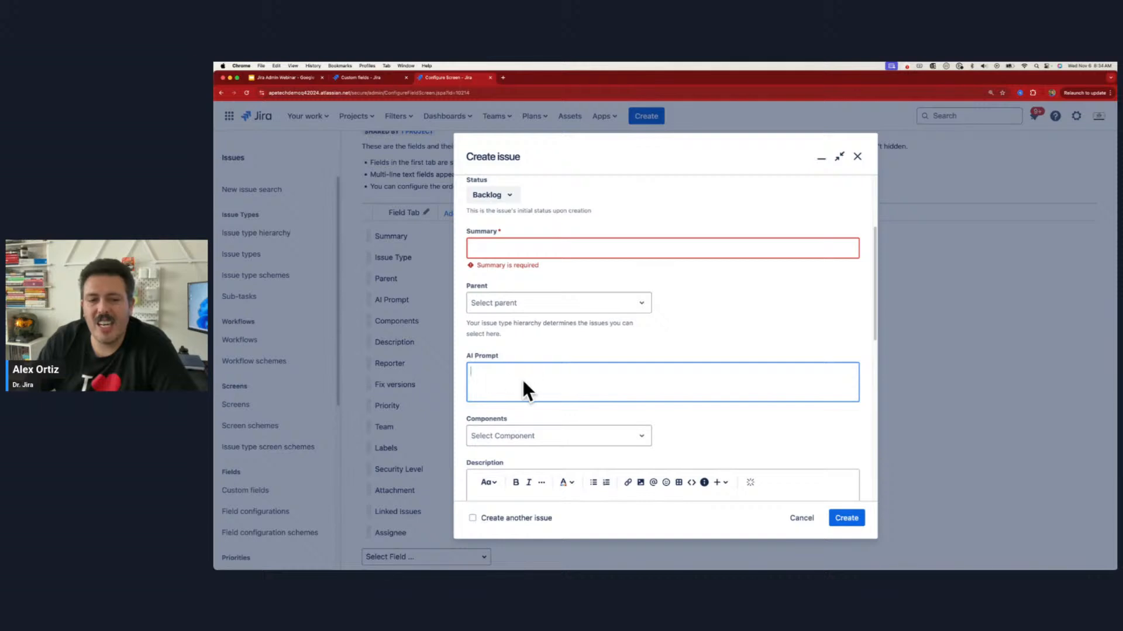
scroll(523, 380, "down", 3)
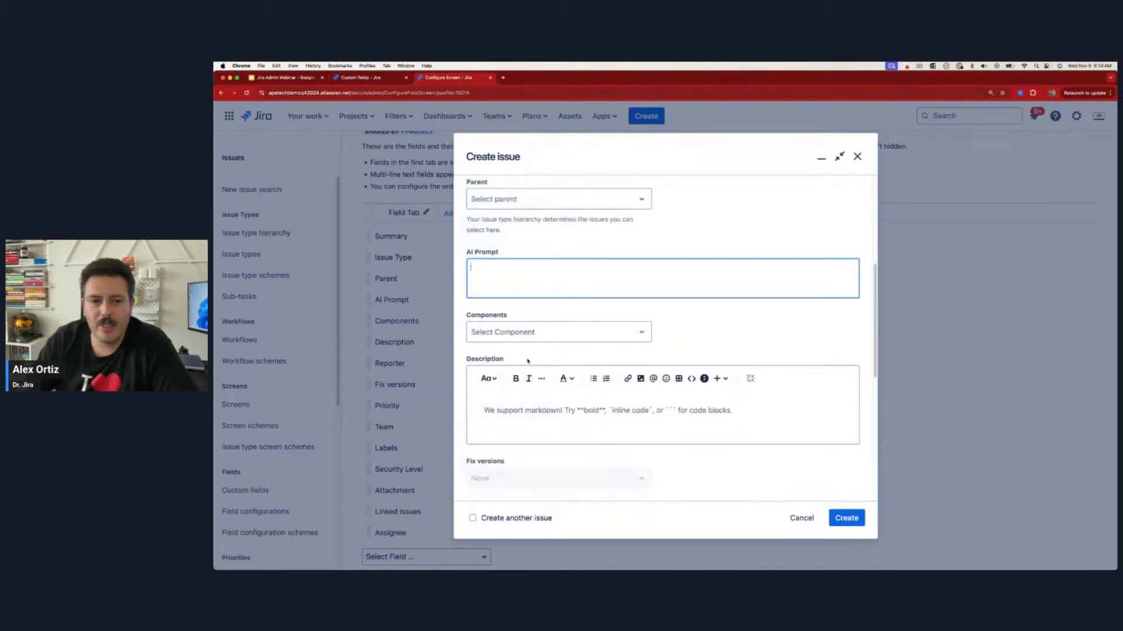
type("dsfasfw23")
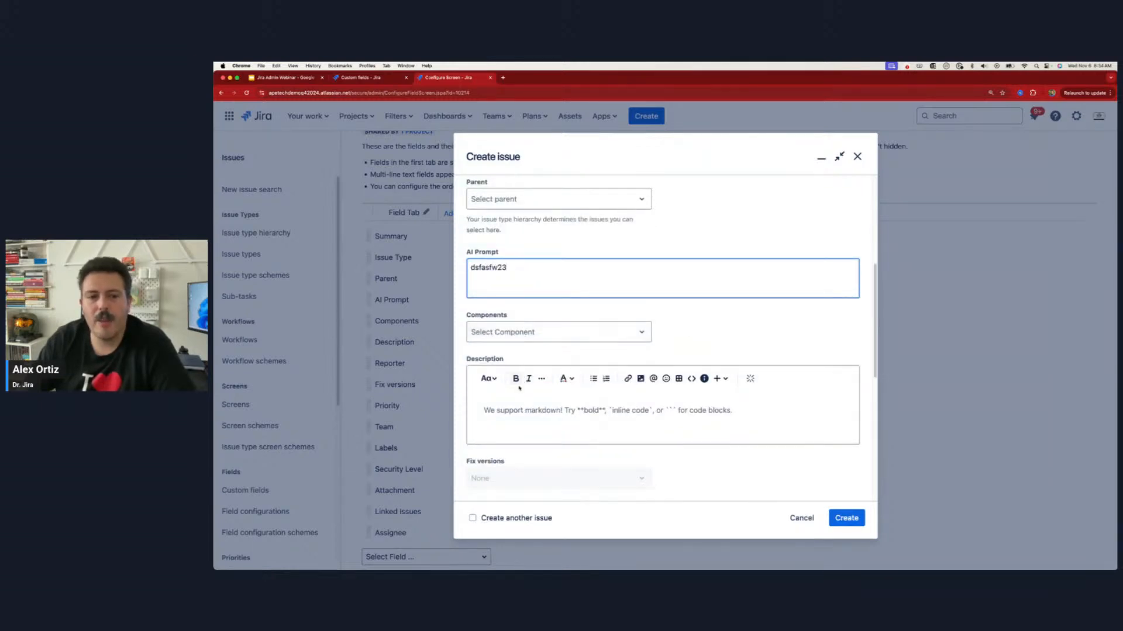
Step: Compare the Description's text formatting options with the AI Prompt field, and discard the issue
left_click(512, 414)
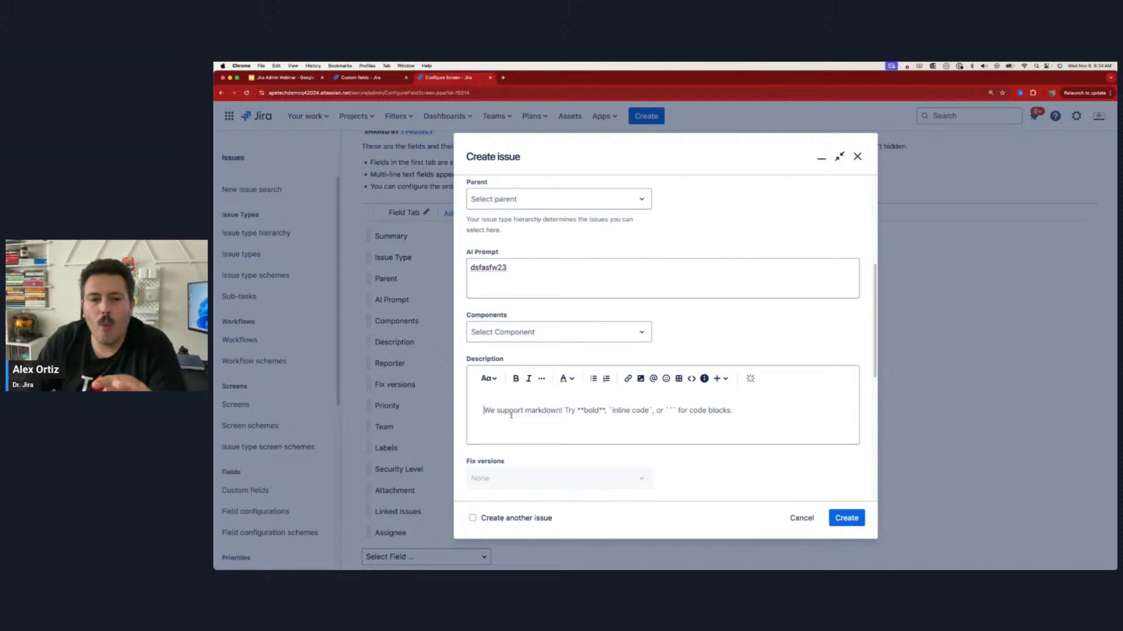
left_click(489, 379)
left_click(489, 379)
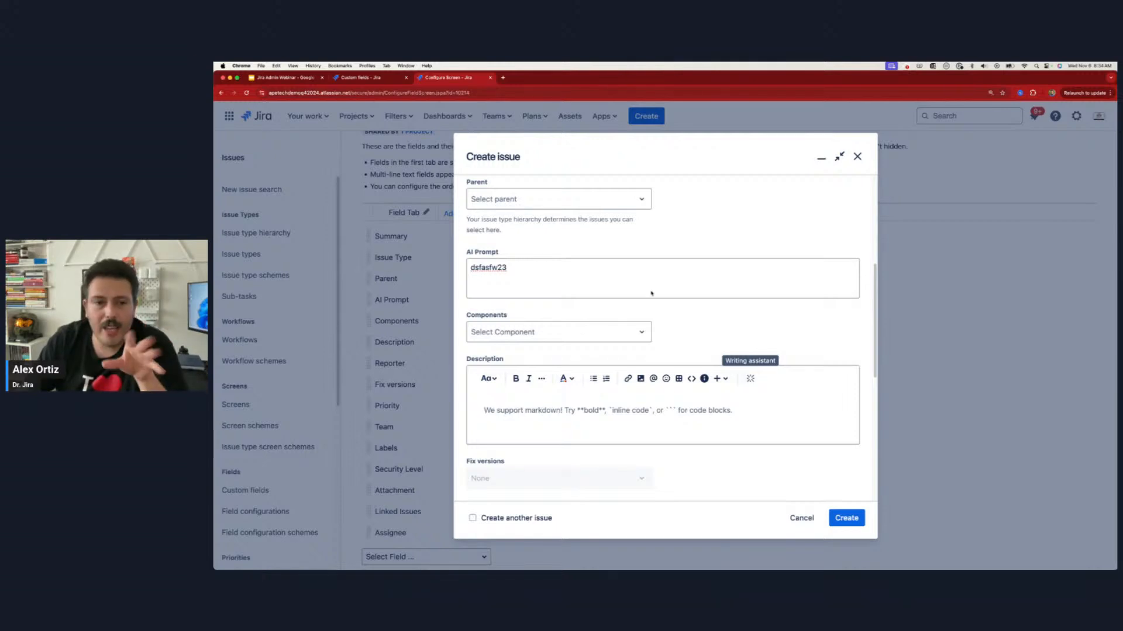
left_click(529, 270)
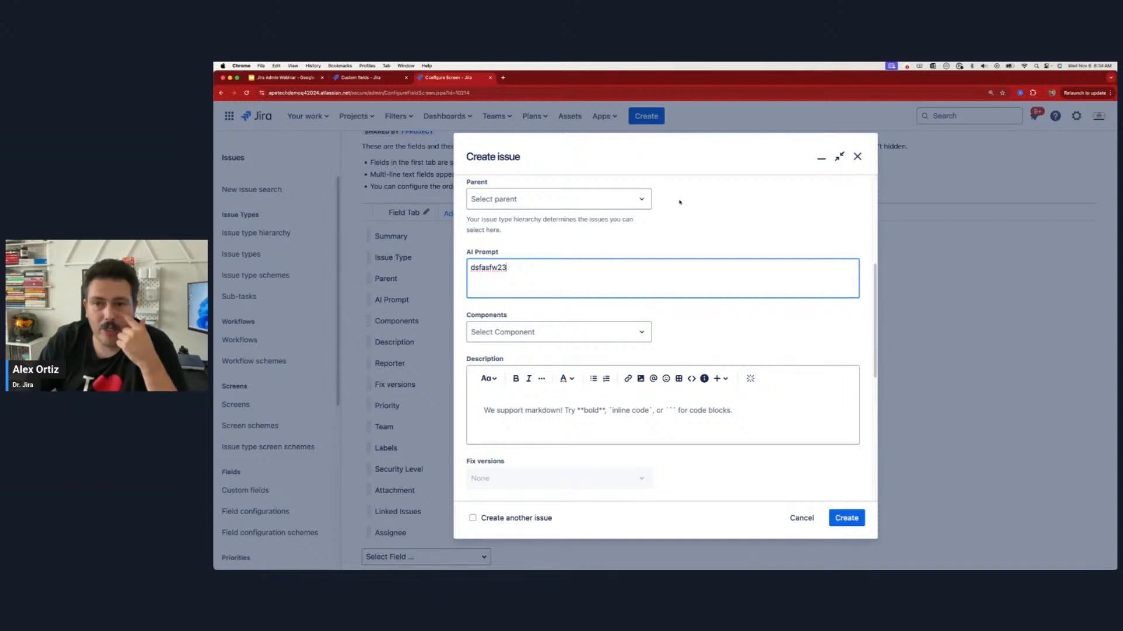
left_click(857, 156)
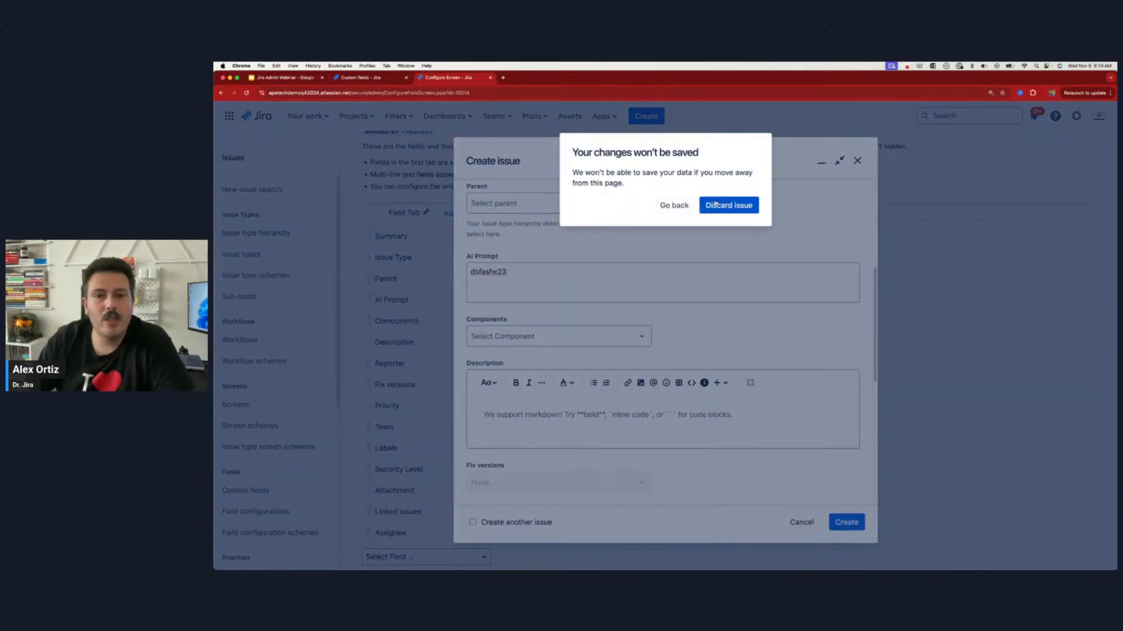
left_click(715, 204)
Step: Open the Default Field Configuration from the list of field configurations and enter "AI" as its field filter
left_click(376, 78)
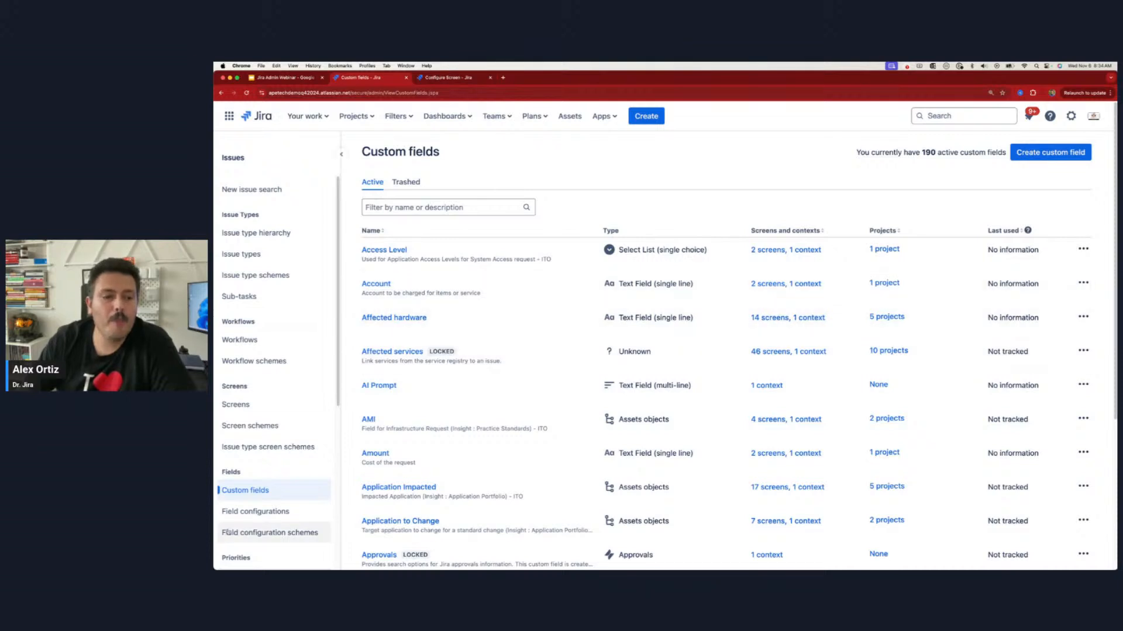
left_click(242, 517)
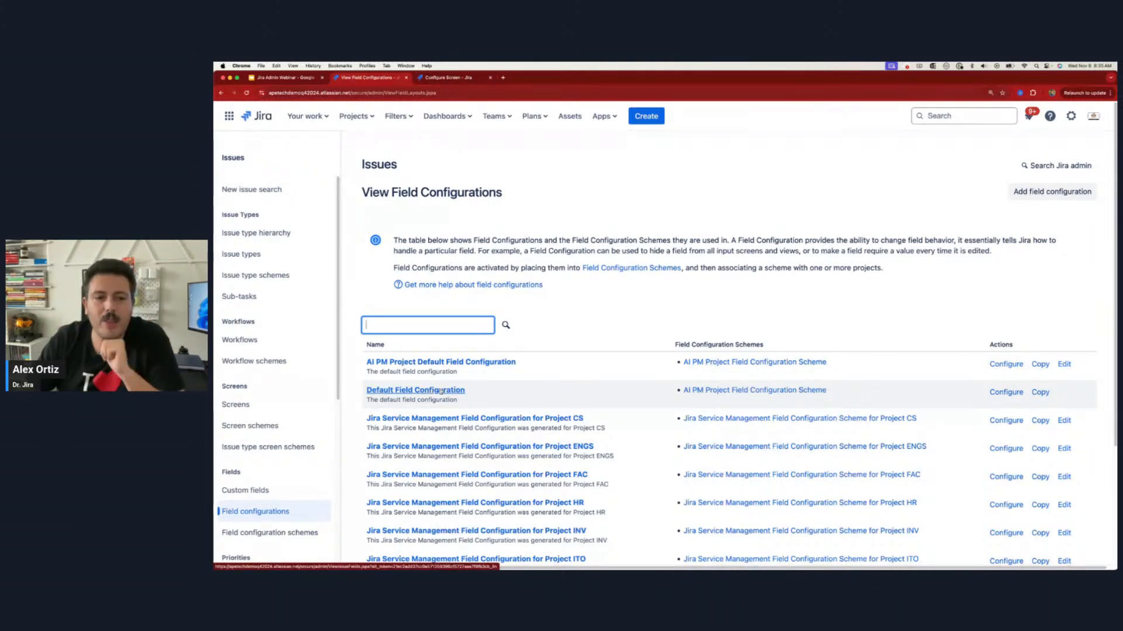
left_click(440, 391)
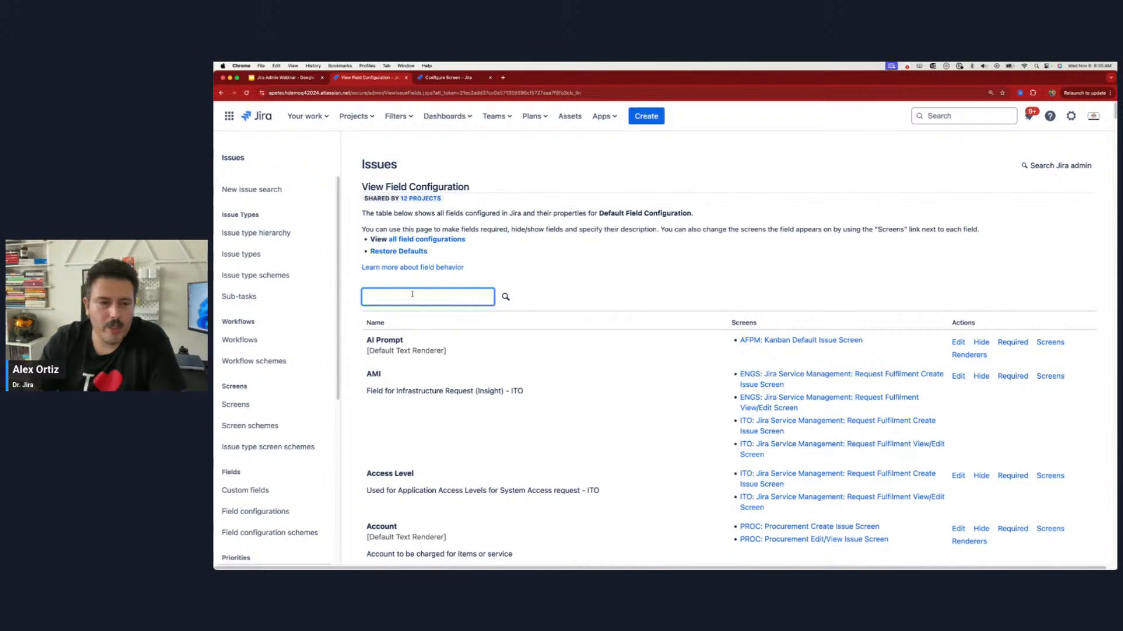
type("AI")
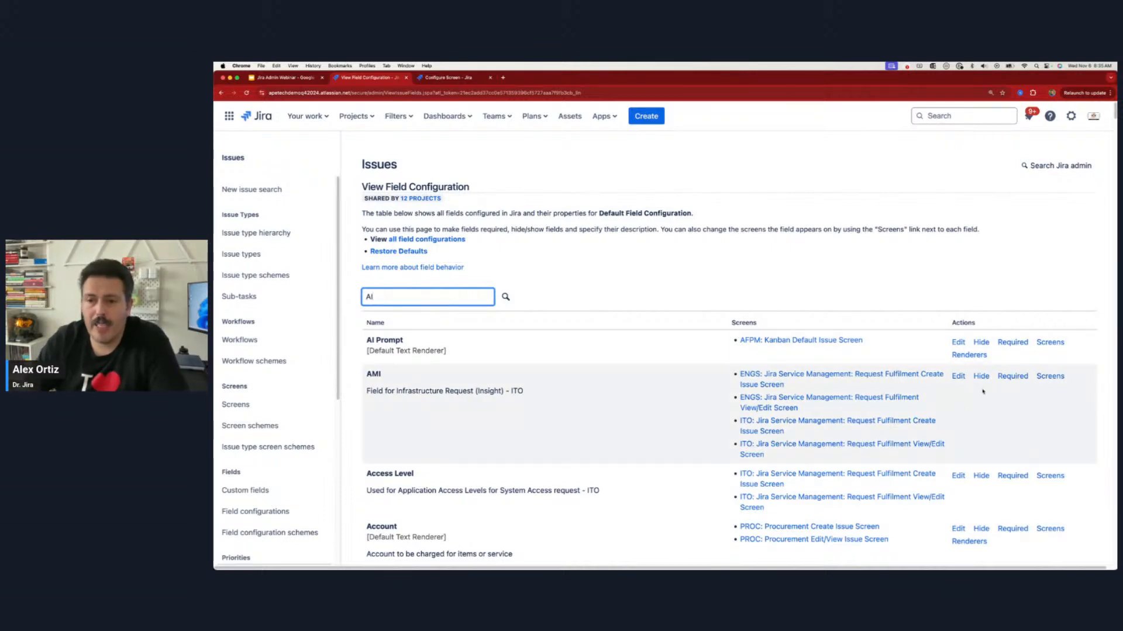
Step: Change the AI Prompt field's renderer to Wiki Style Renderer and confirm the update
left_click(969, 355)
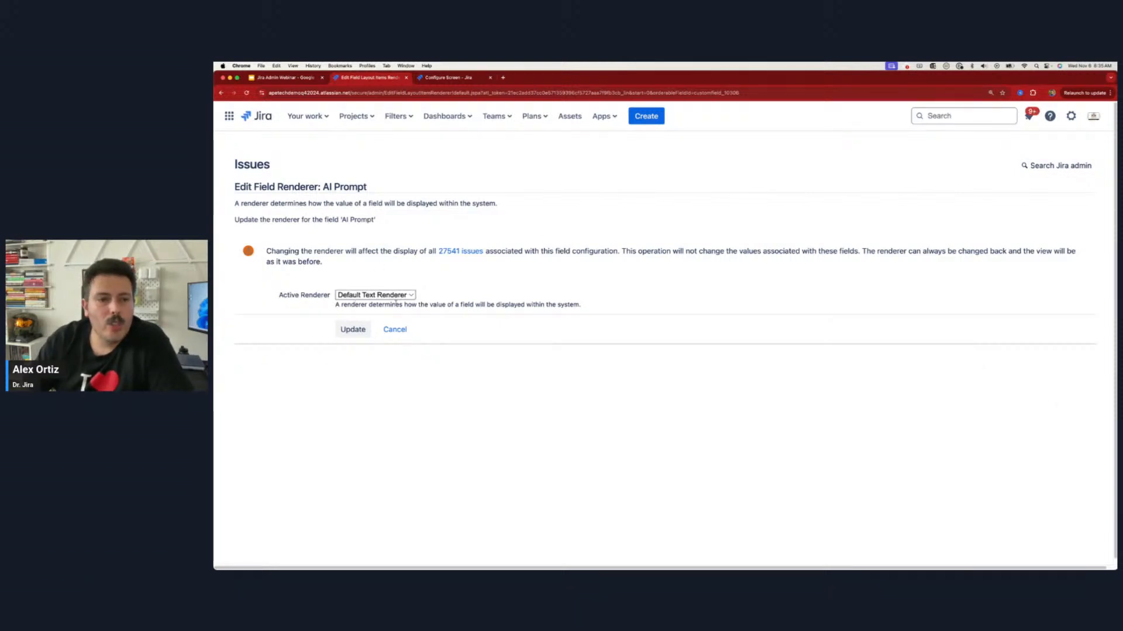
left_click(353, 297)
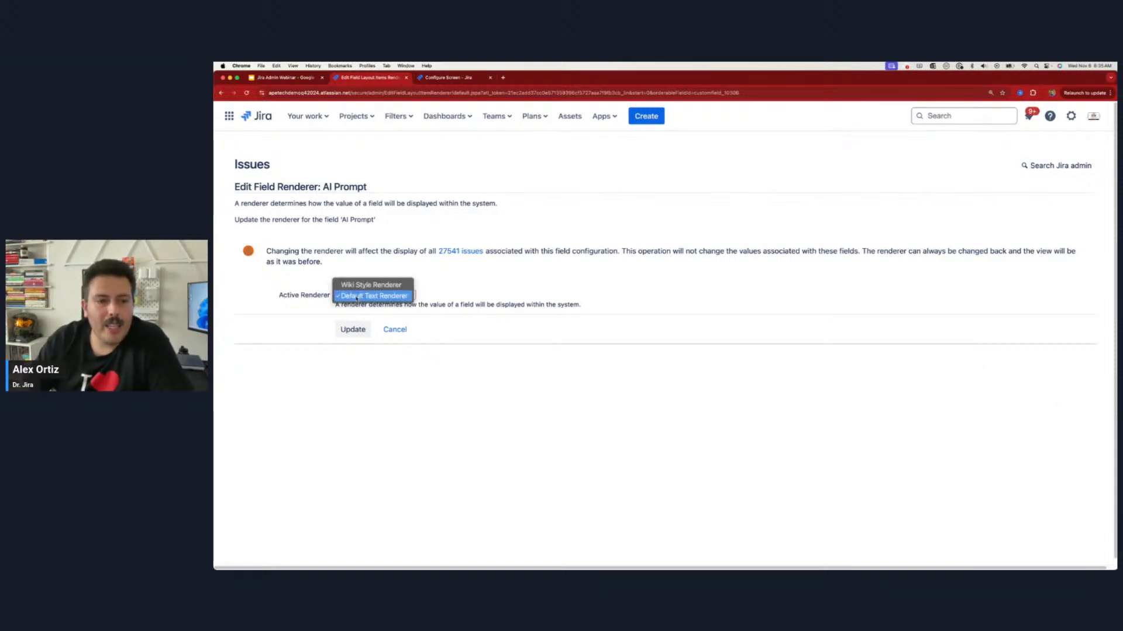
left_click(378, 285)
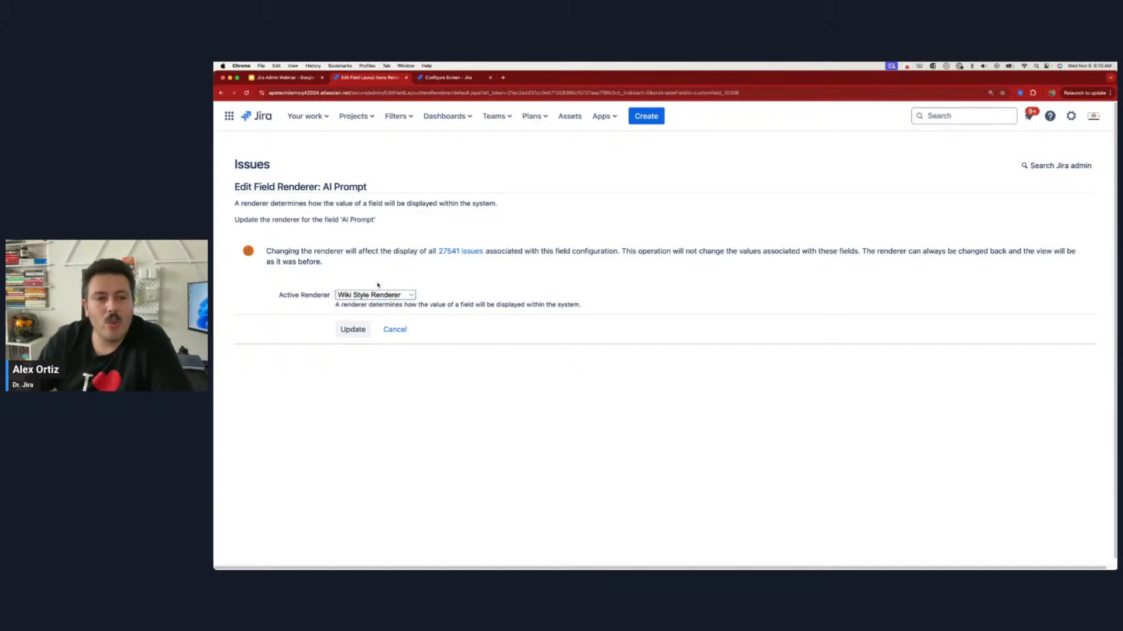
left_click(353, 330)
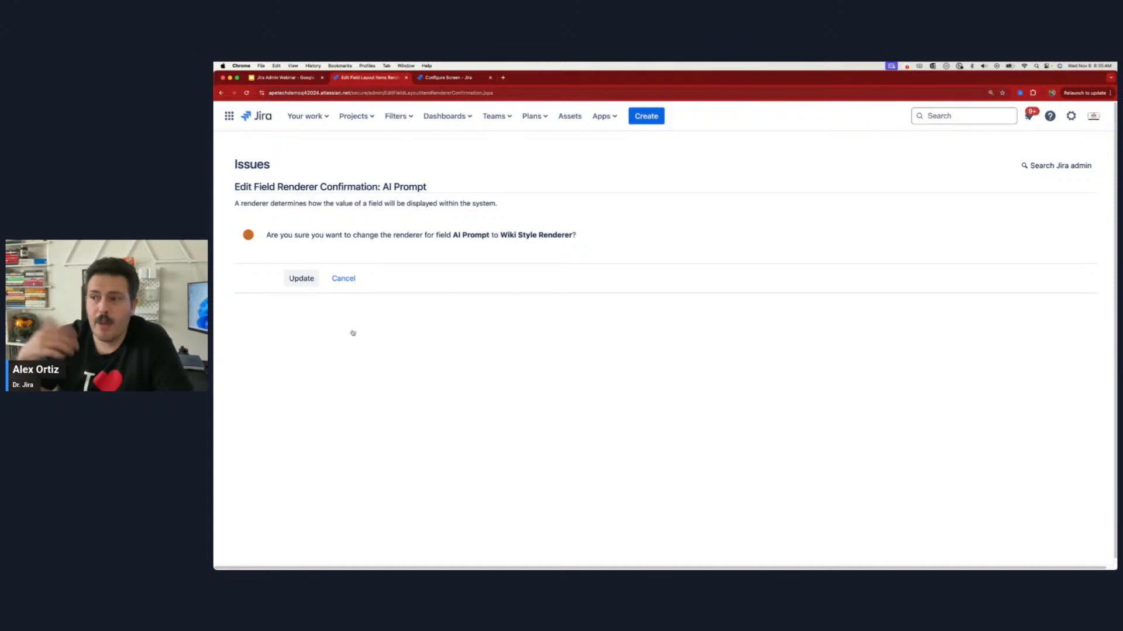
left_click(295, 282)
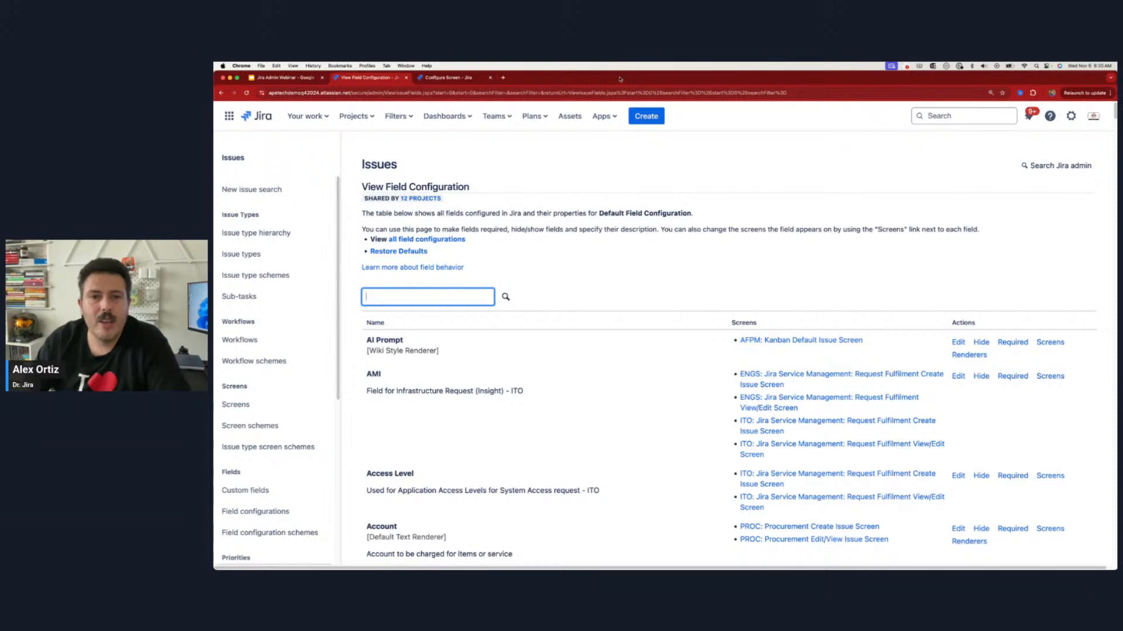
Step: Bring up a new issue form and enter a bulleted list with "thing 1" and "thing2" in its AI Prompt field
left_click(646, 116)
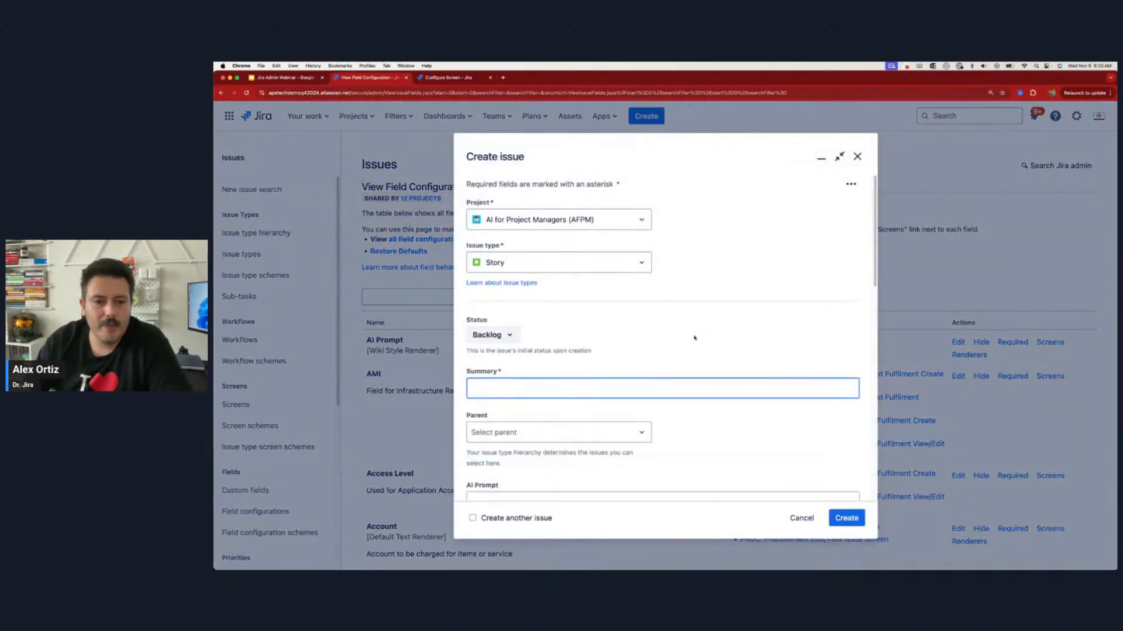
scroll(694, 334, "down", 5)
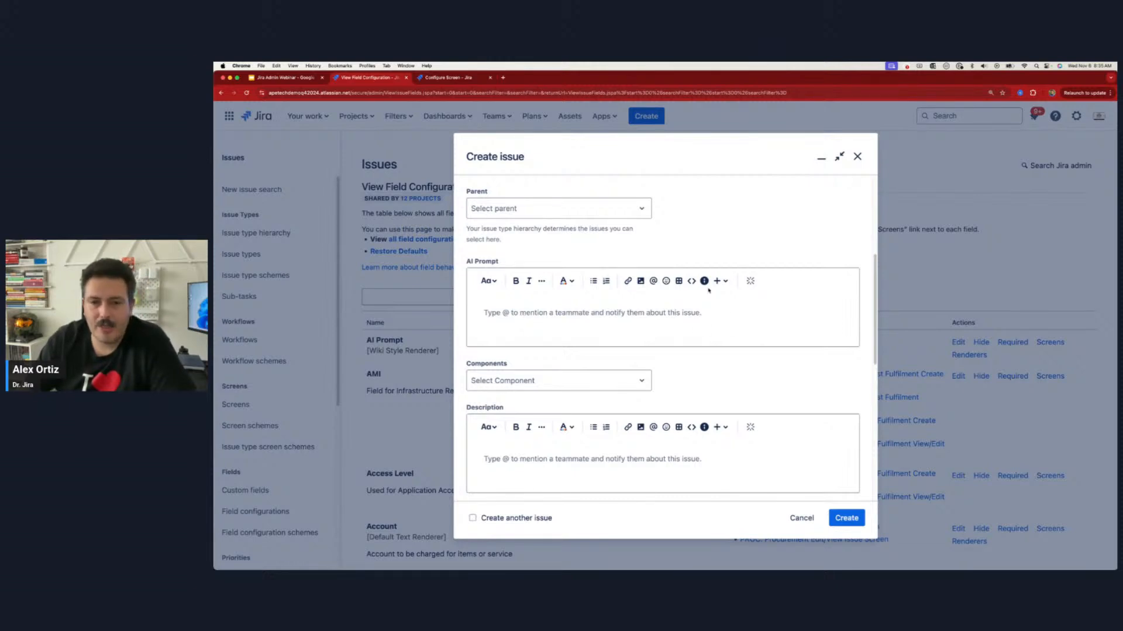
left_click(594, 282)
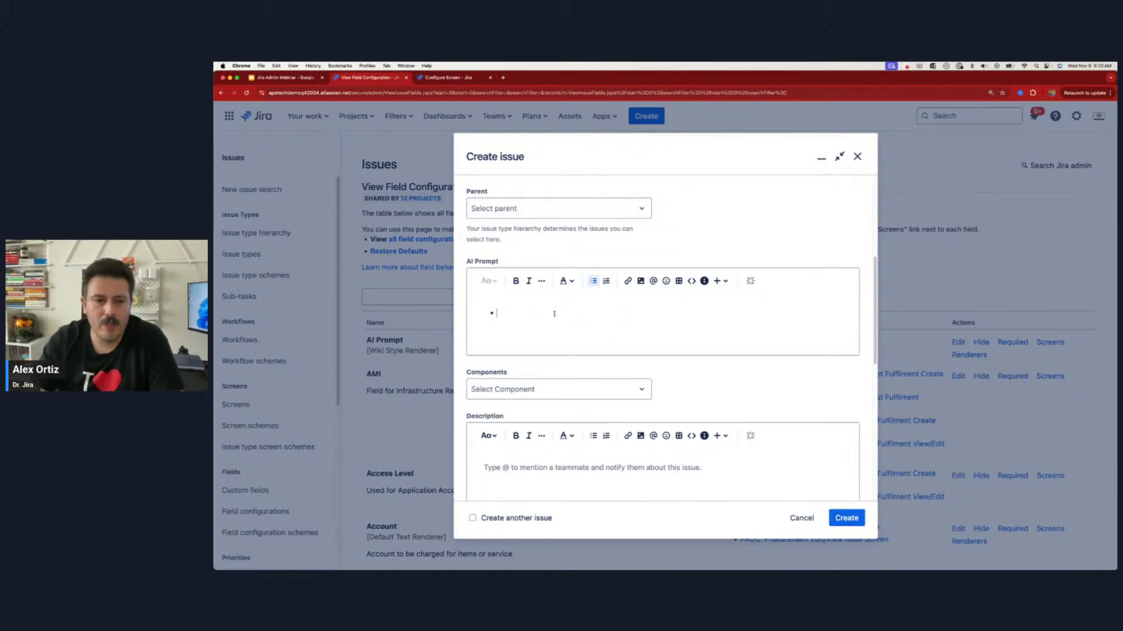
type("thing 1")
key("Return")
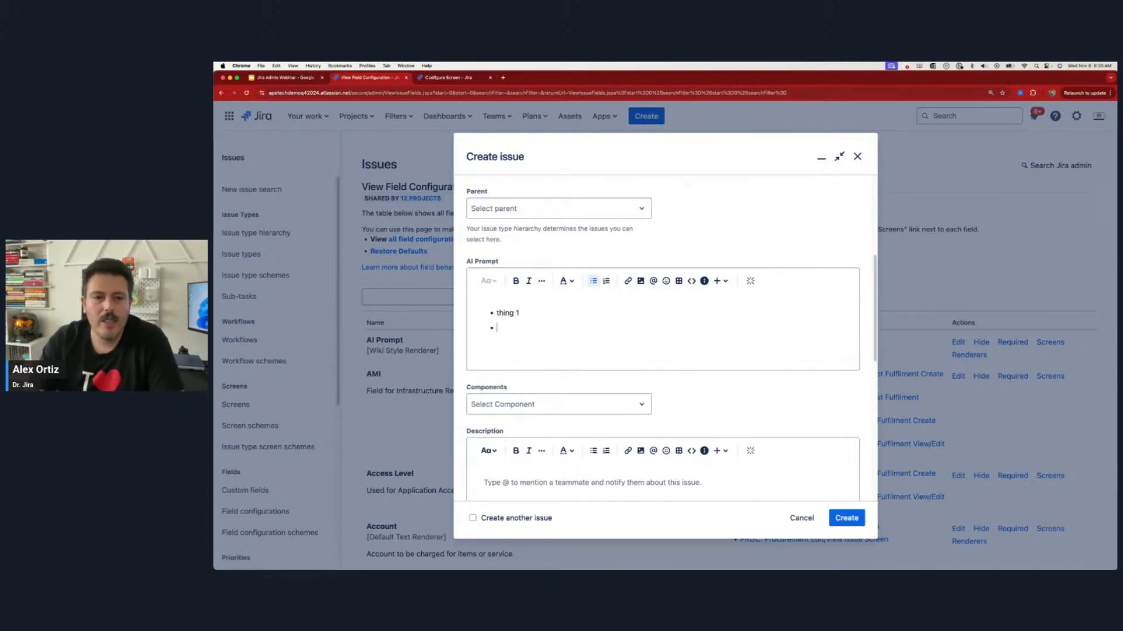
type("thing2")
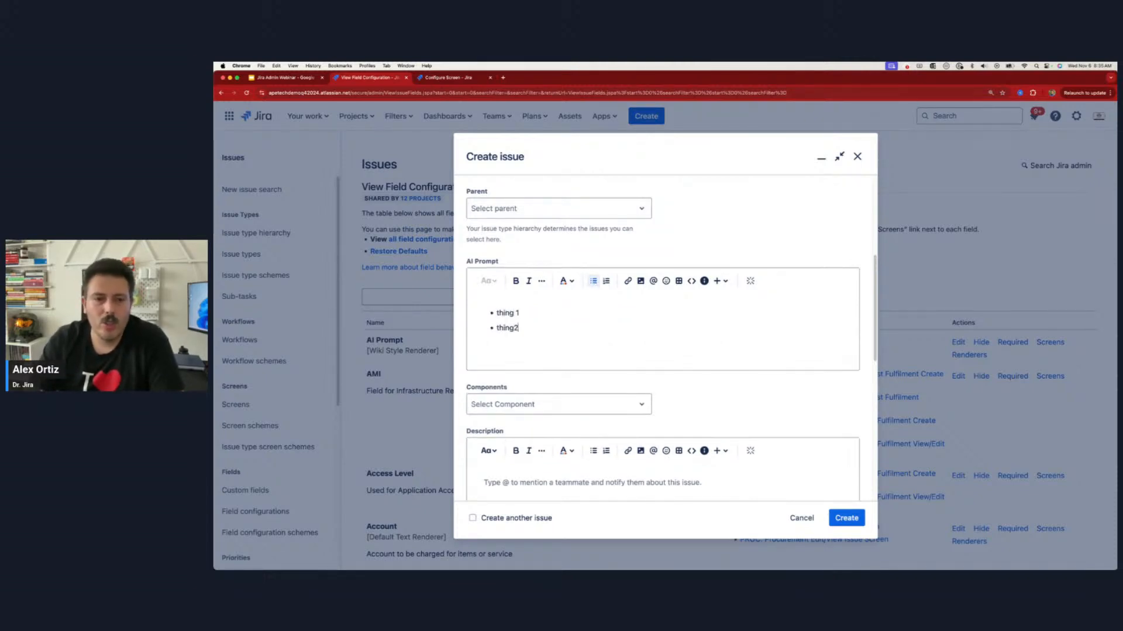
Step: Make the "thing2" bullet bold and end the bulleted list below it
double_click(508, 327)
left_click(516, 281)
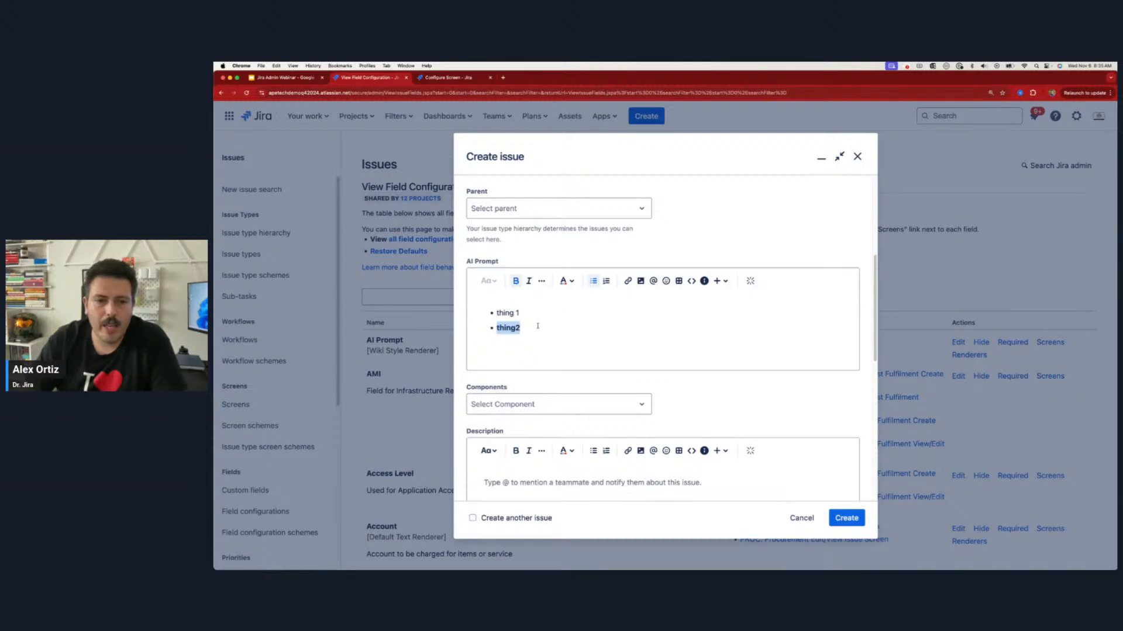
left_click(537, 326)
key("Return")
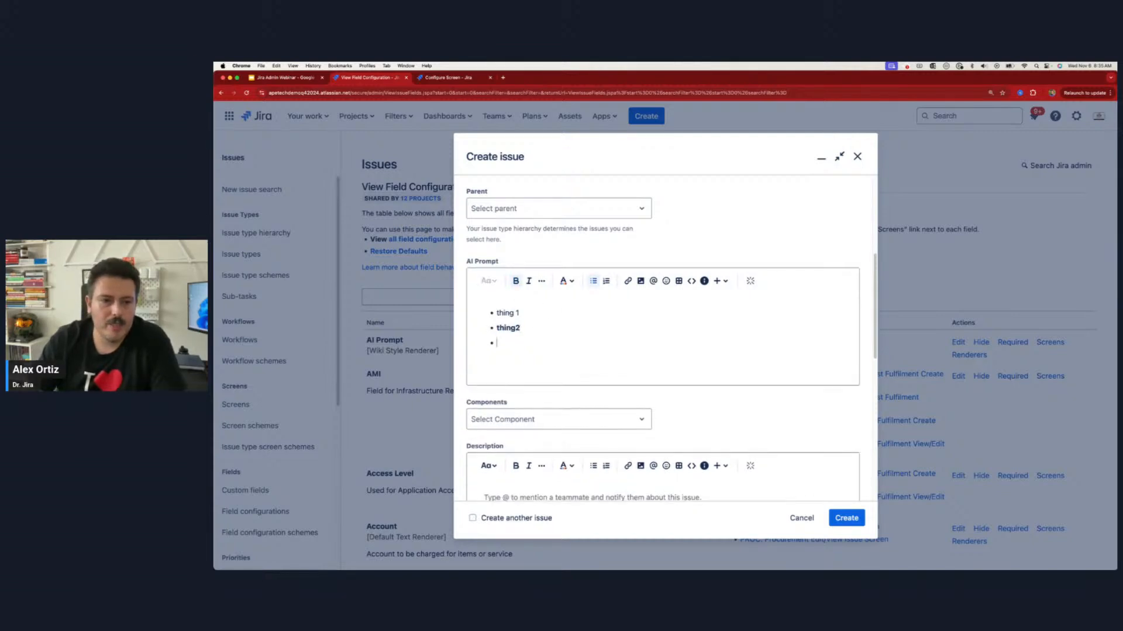
key("Return")
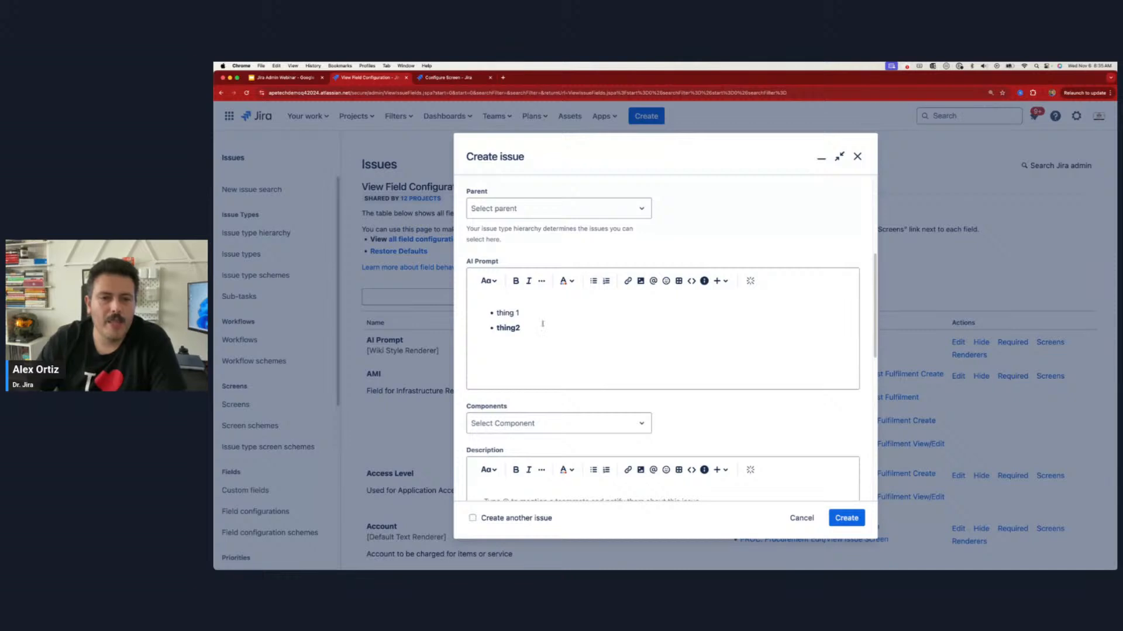
Step: Add the text "dfwef" in a heading style below the AI Prompt list, and discard the issue
left_click(489, 281)
left_click(499, 328)
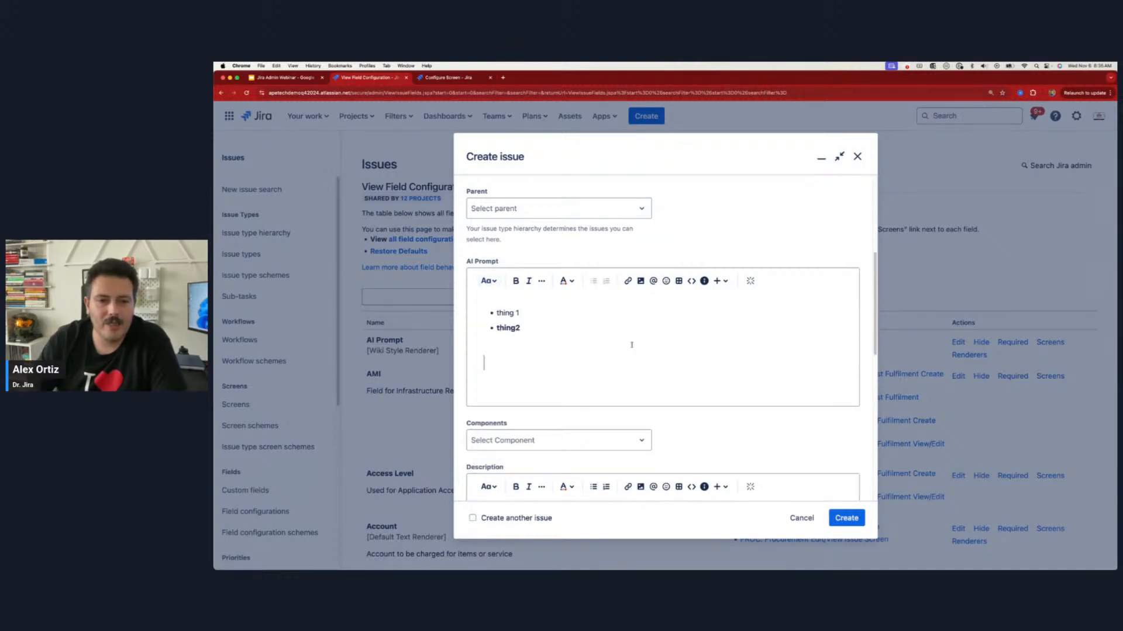
type("dfwef")
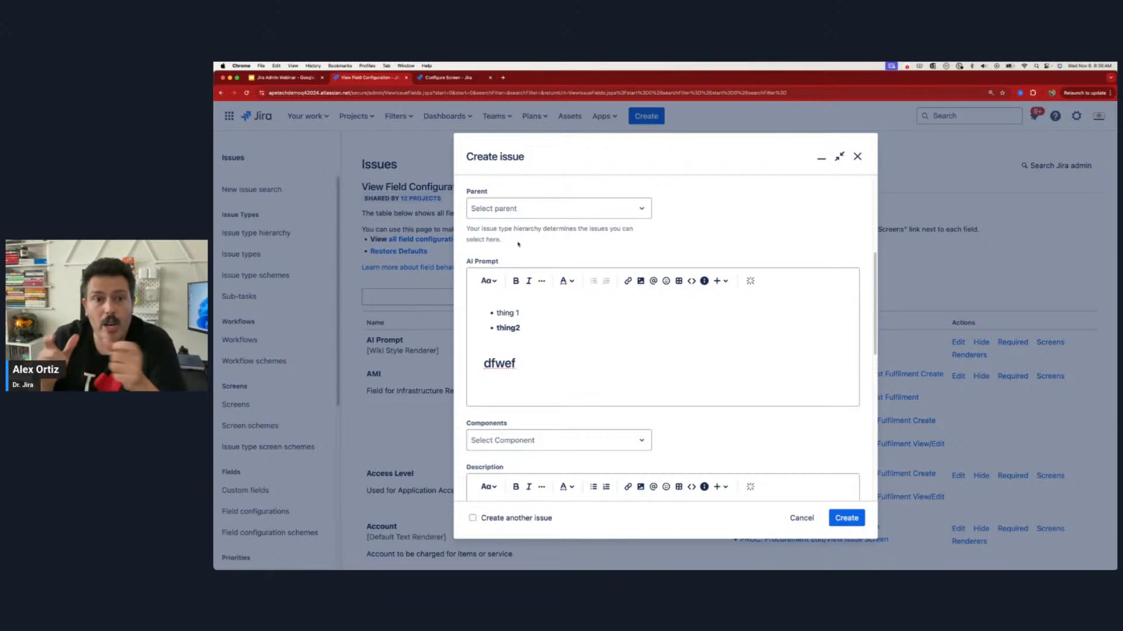
left_click(810, 521)
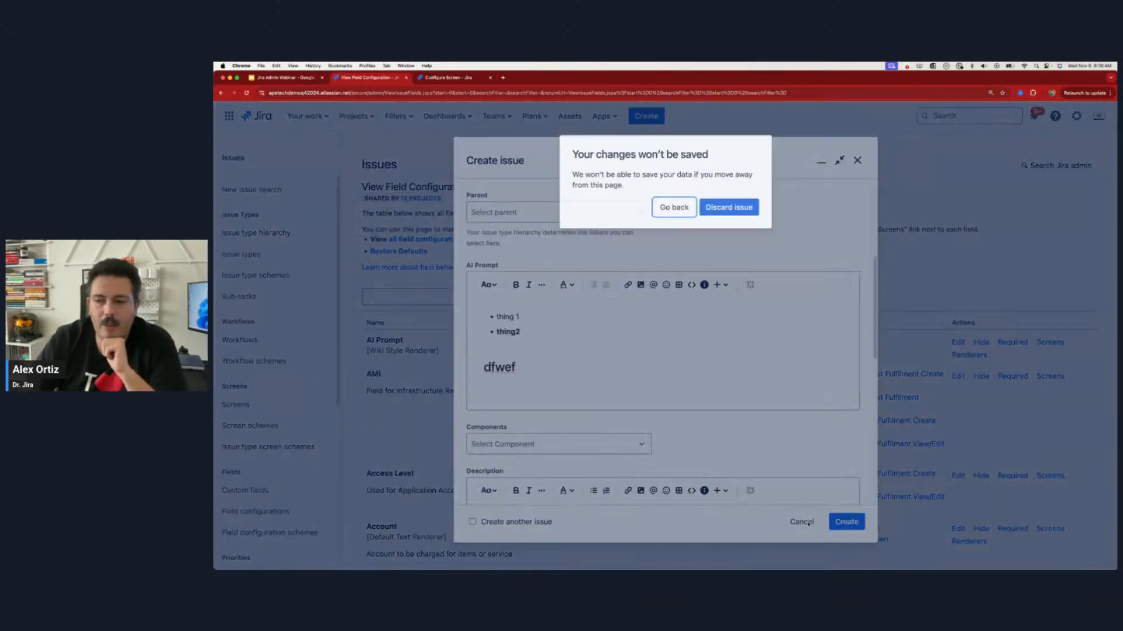
left_click(733, 205)
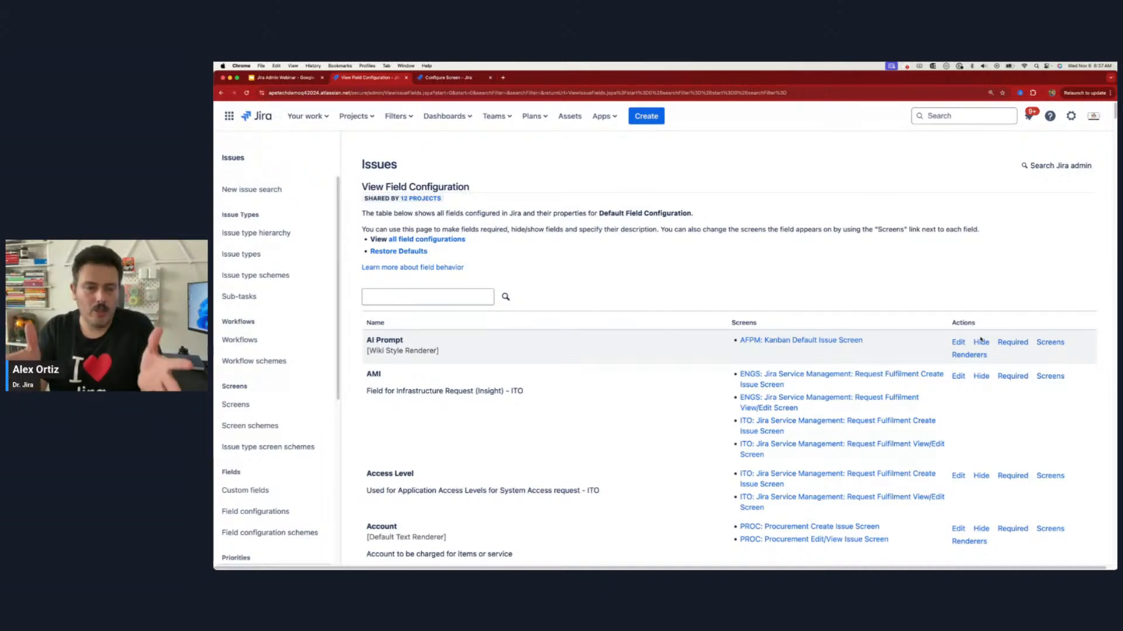
Step: Compare the AI Prompt and Description editors in a new issue form, and close the form
left_click(640, 120)
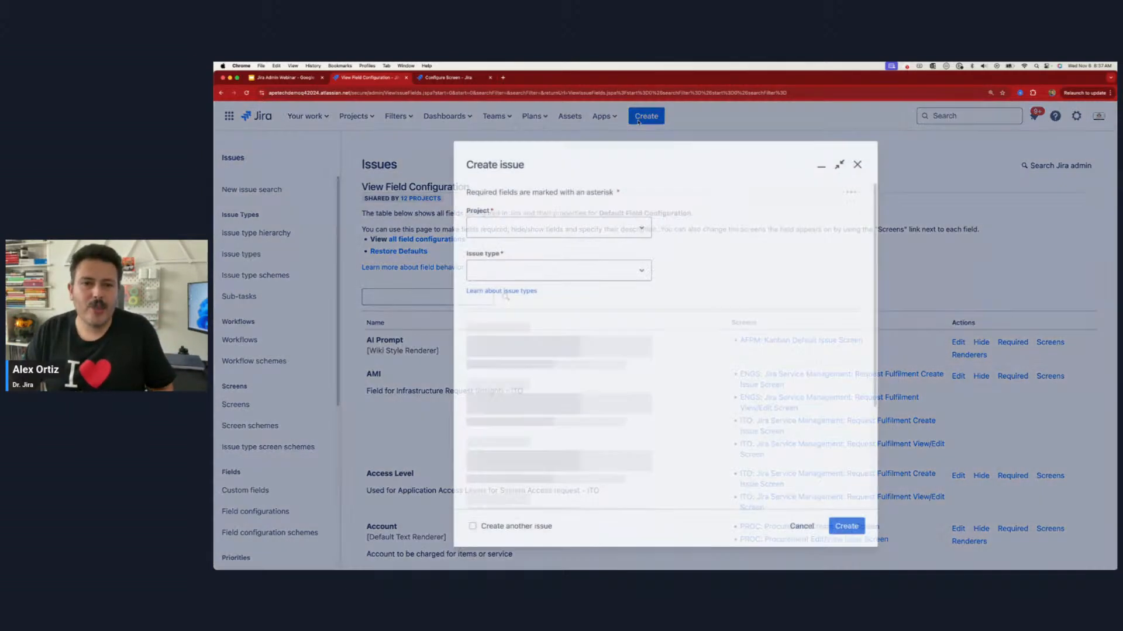
scroll(512, 310, "down", 3)
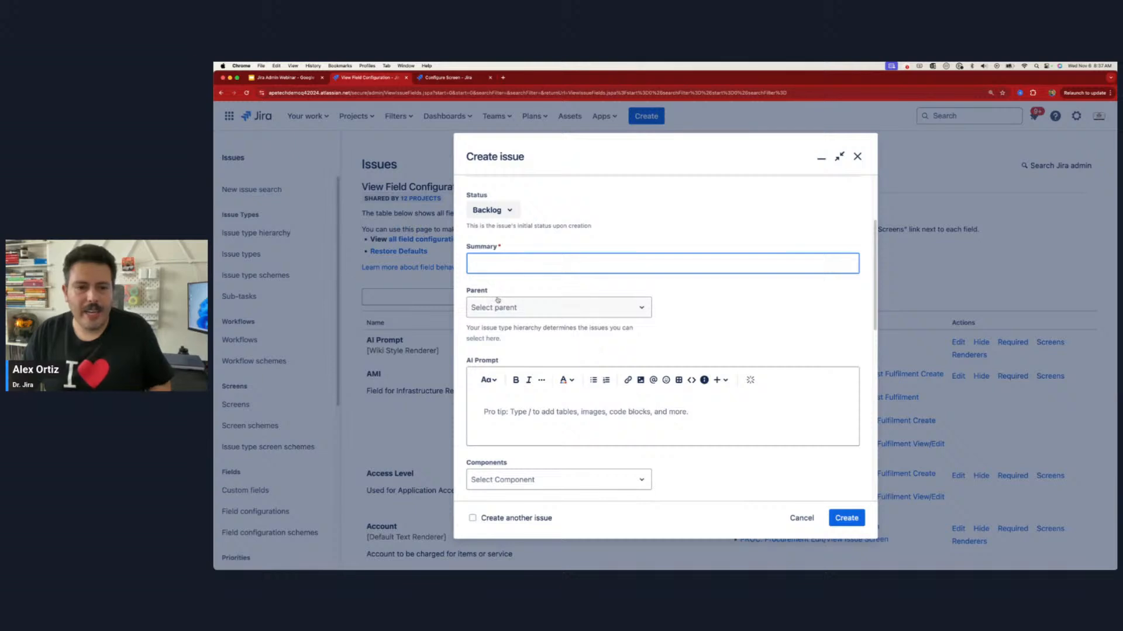
scroll(495, 321, "down", 3)
scroll(491, 326, "up", 2)
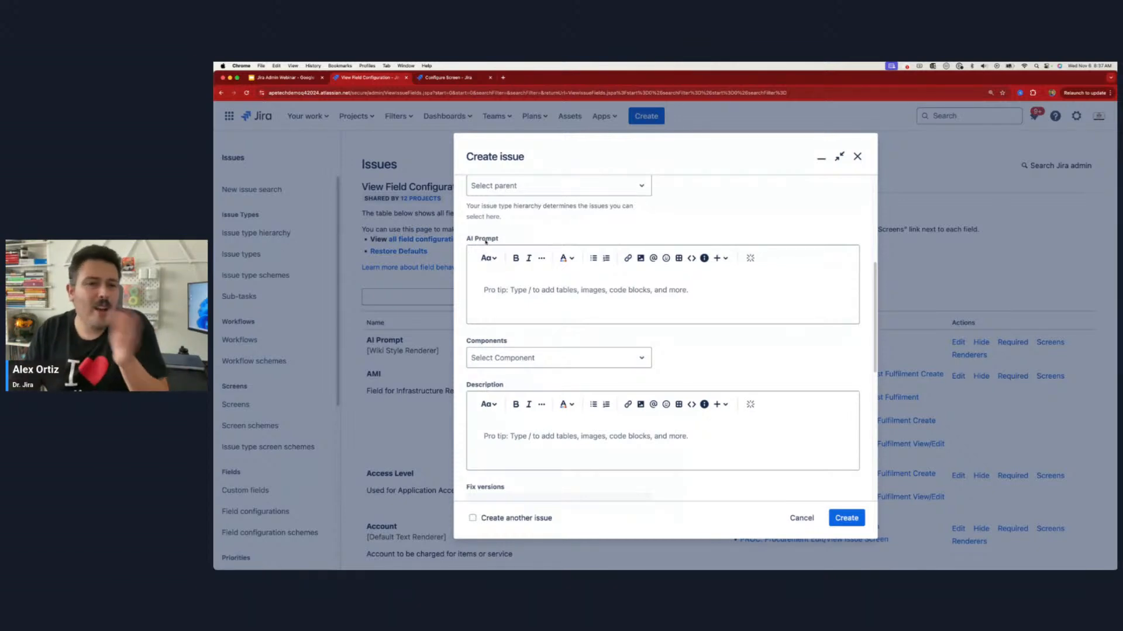
left_click(858, 156)
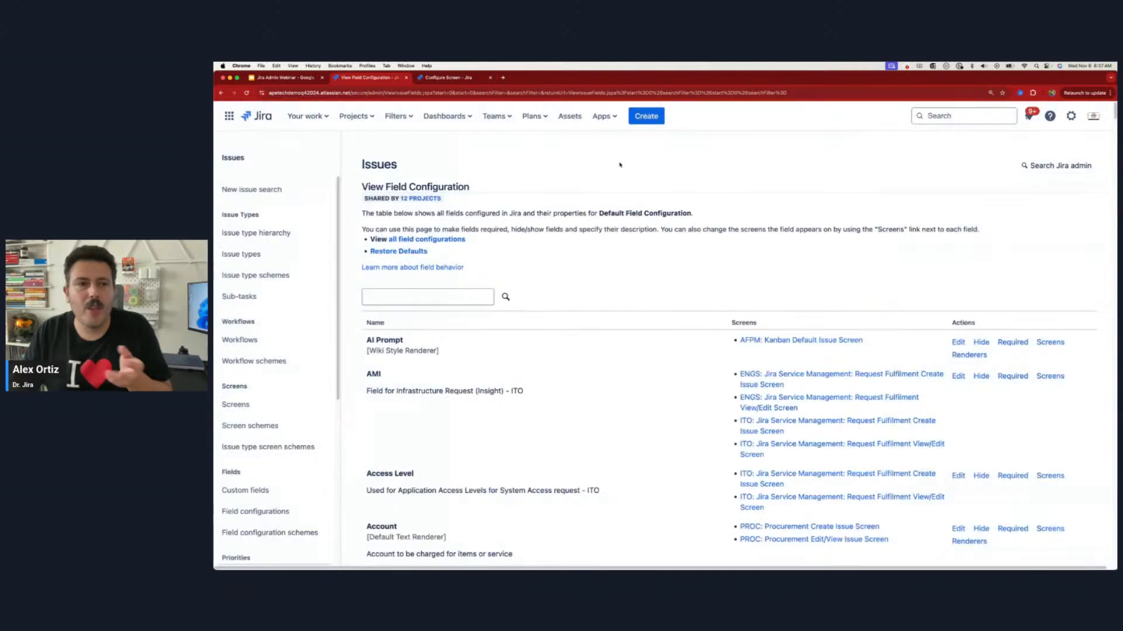
Step: Open the Screens settings of the AI for Project Managers (AFPM) project
left_click(377, 114)
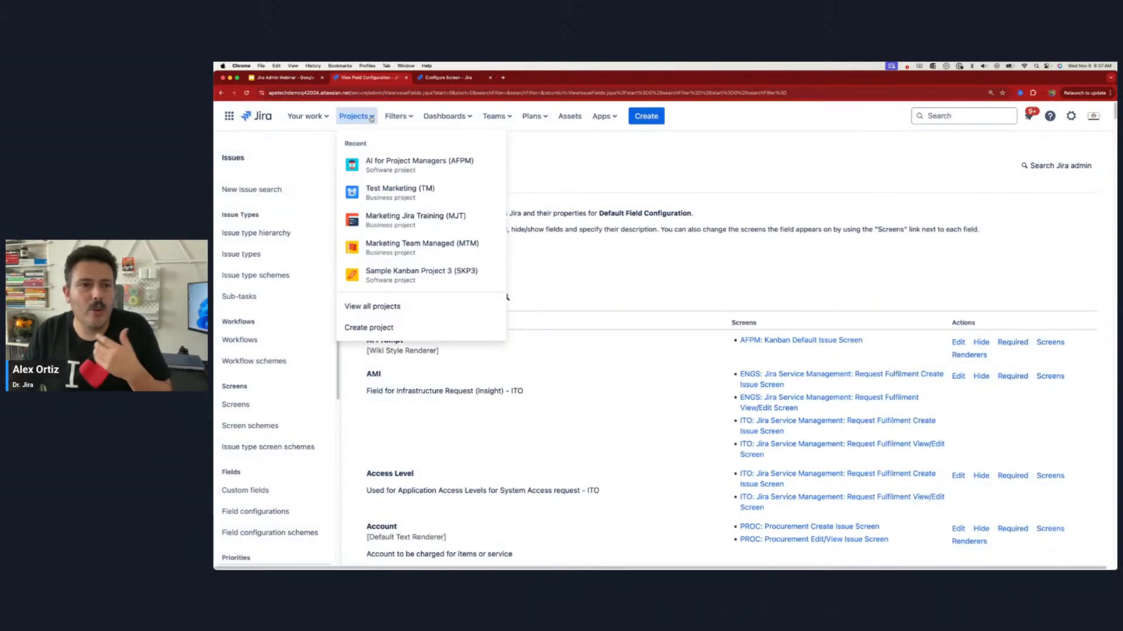
left_click(388, 168)
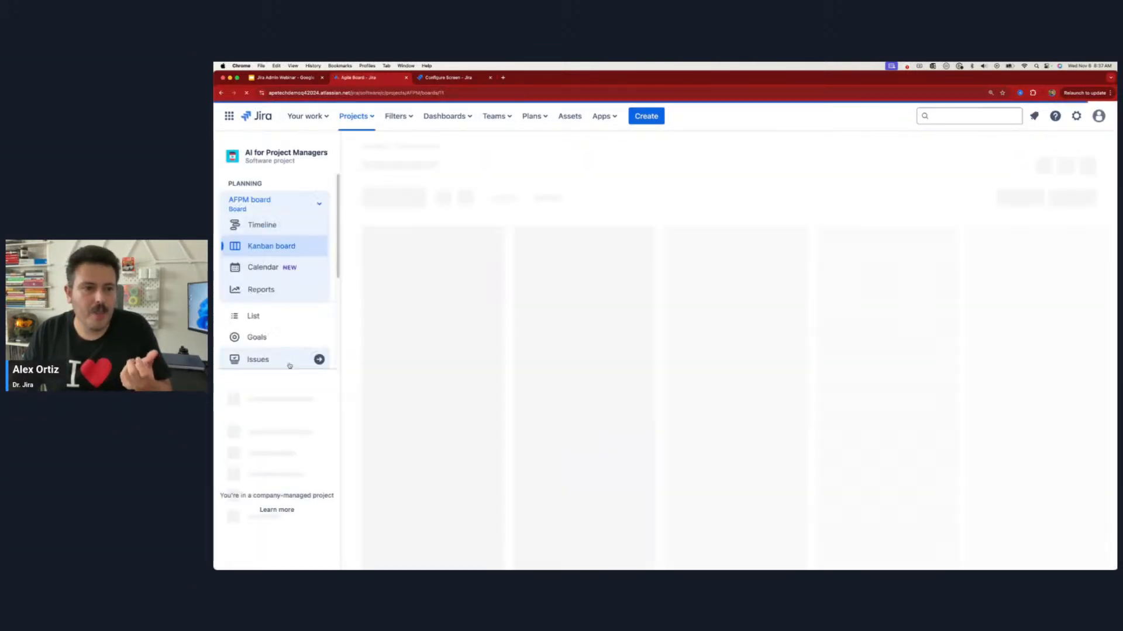
left_click(319, 512)
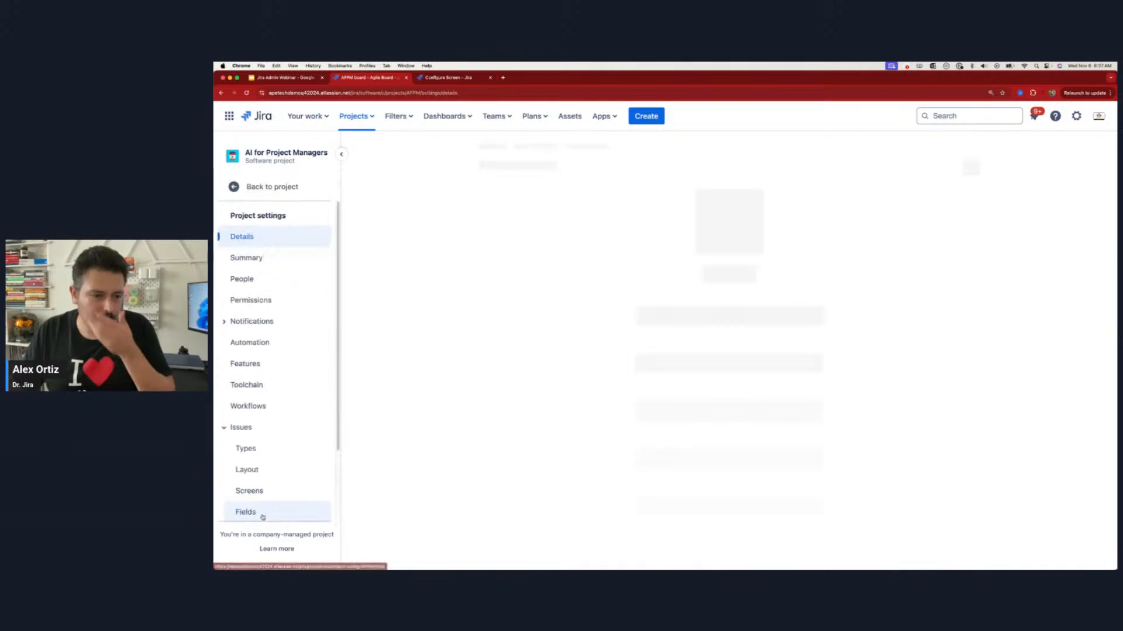
scroll(263, 445, "down", 3)
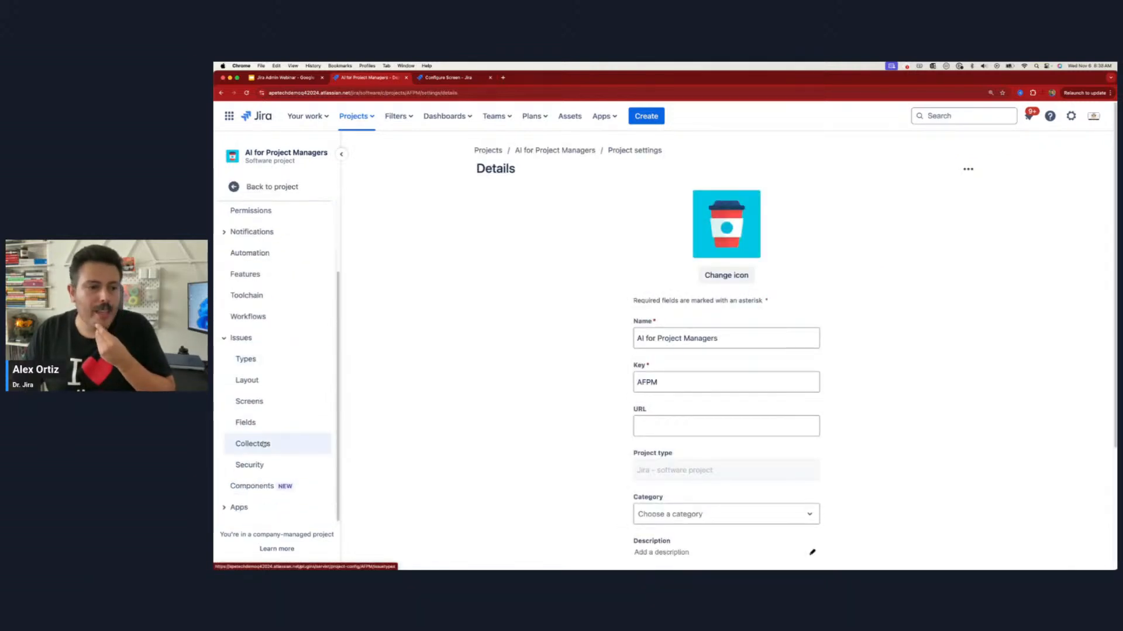
left_click(255, 402)
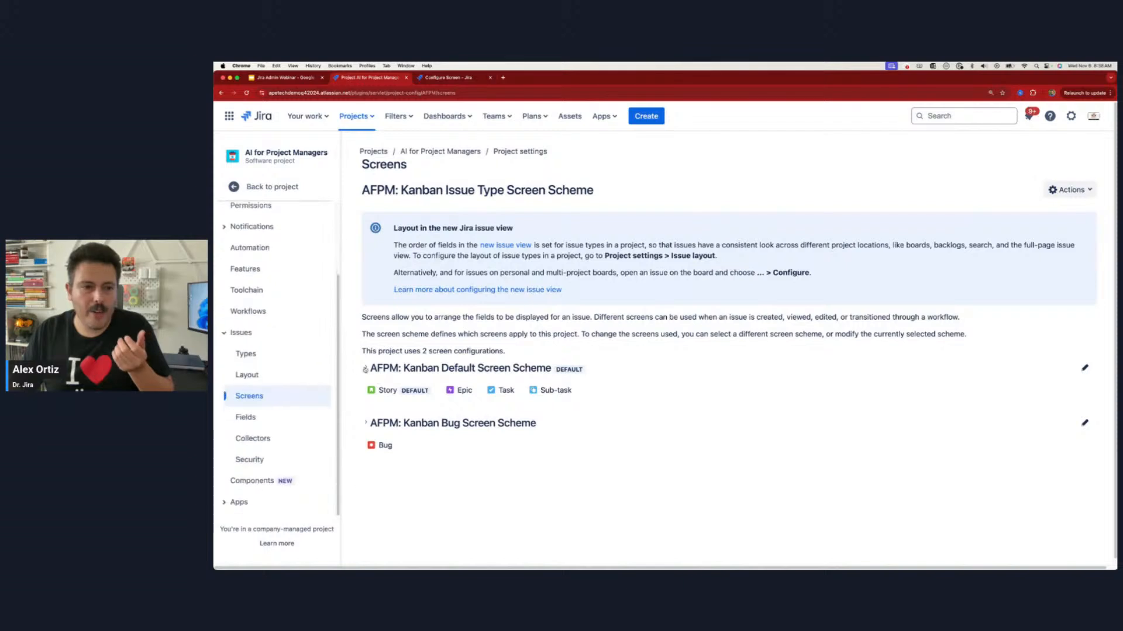
Step: Open the AFPM: Kanban Default Issue Screen from the Kanban Default Screen Scheme and remove the AI Prompt field
left_click(366, 369)
left_click(682, 428)
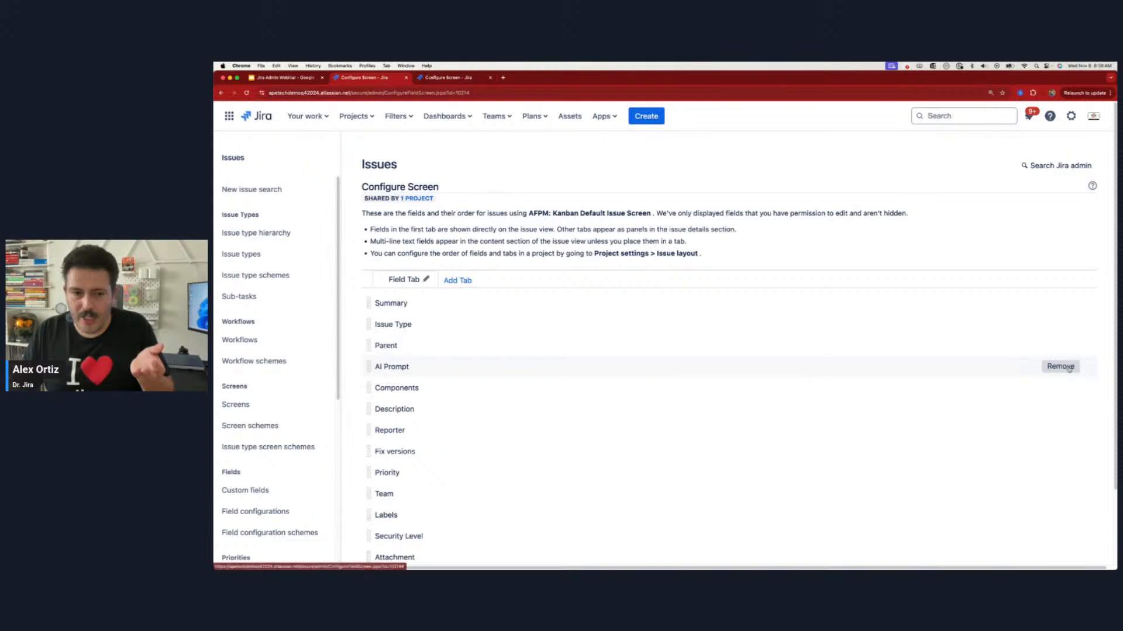
left_click(1066, 367)
scroll(1069, 368, "down", 2)
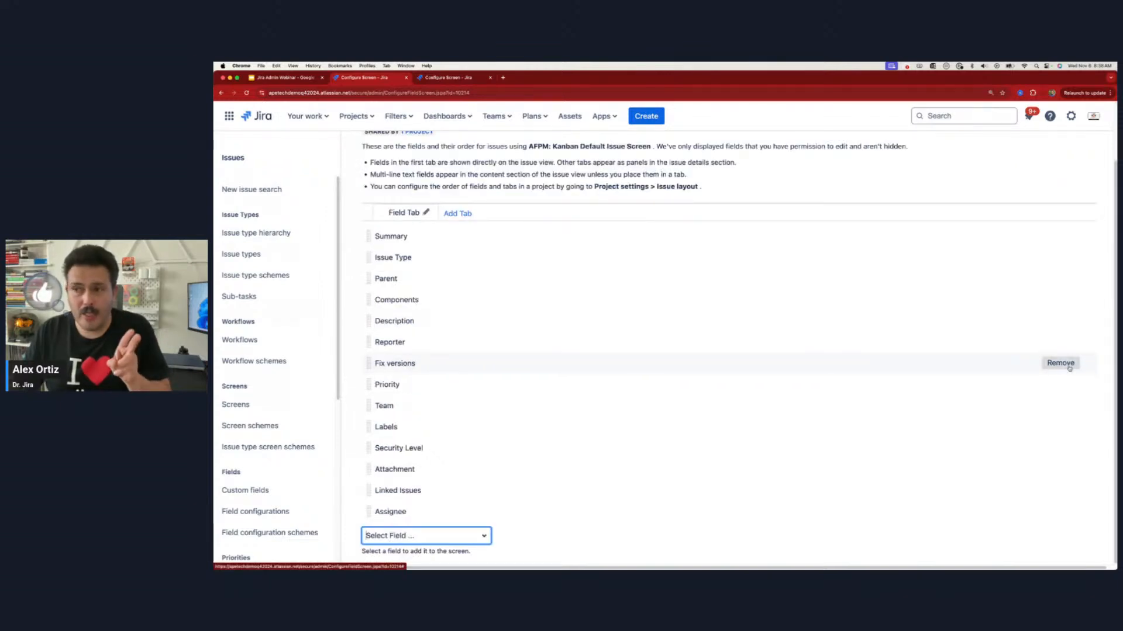
Step: Check a new AI for Project Managers story form for the AI Prompt field, and cancel the form
left_click(642, 119)
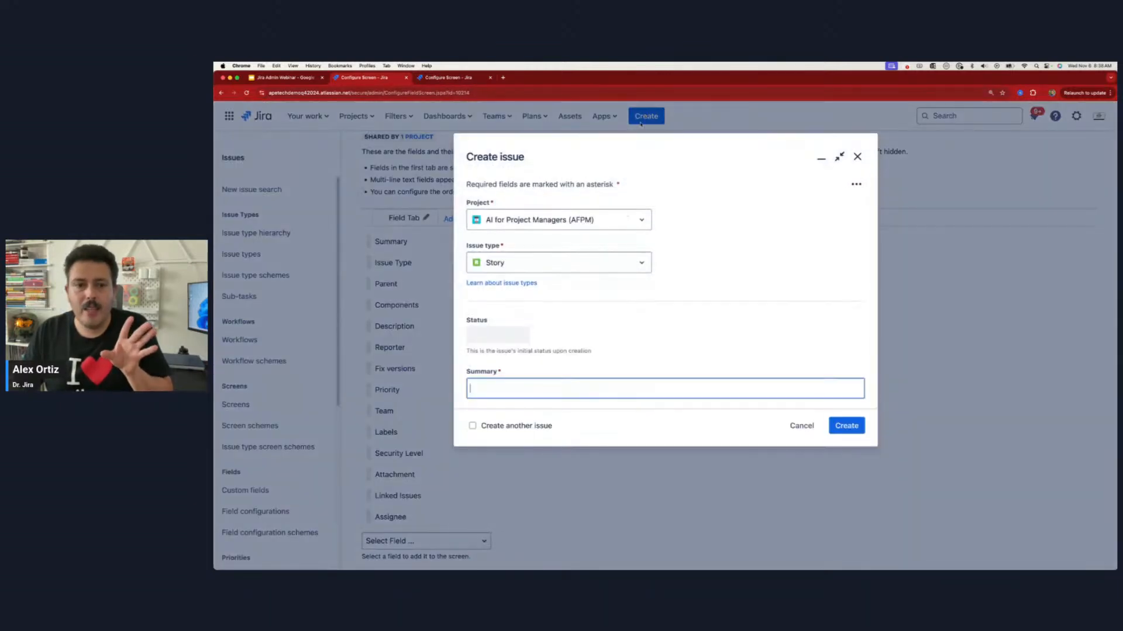
scroll(540, 395, "down", 1)
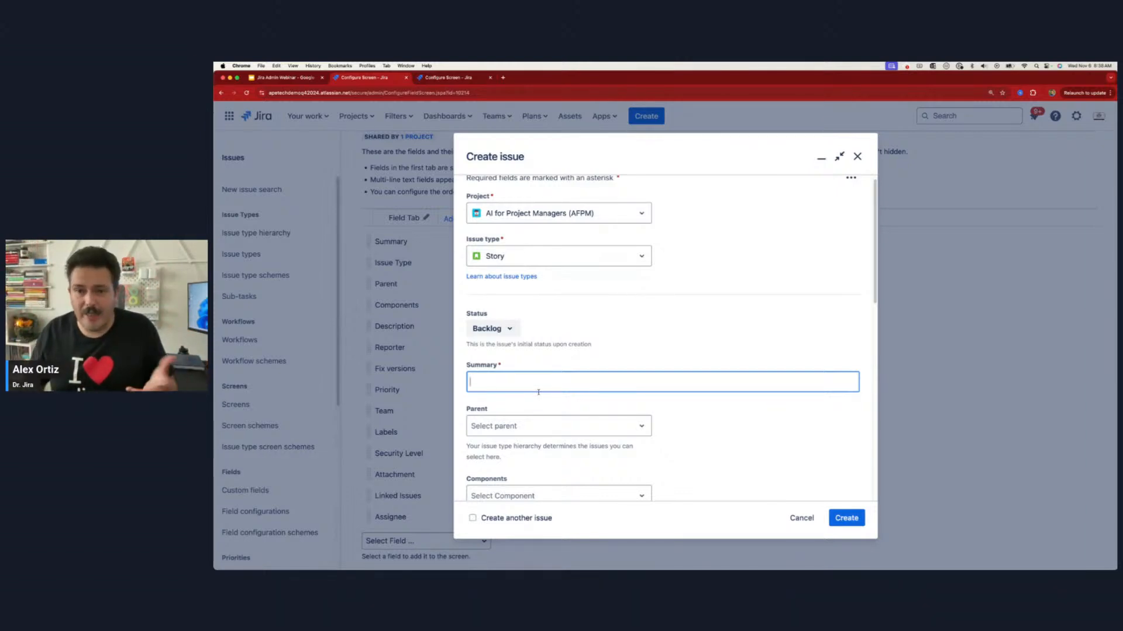
left_click(800, 520)
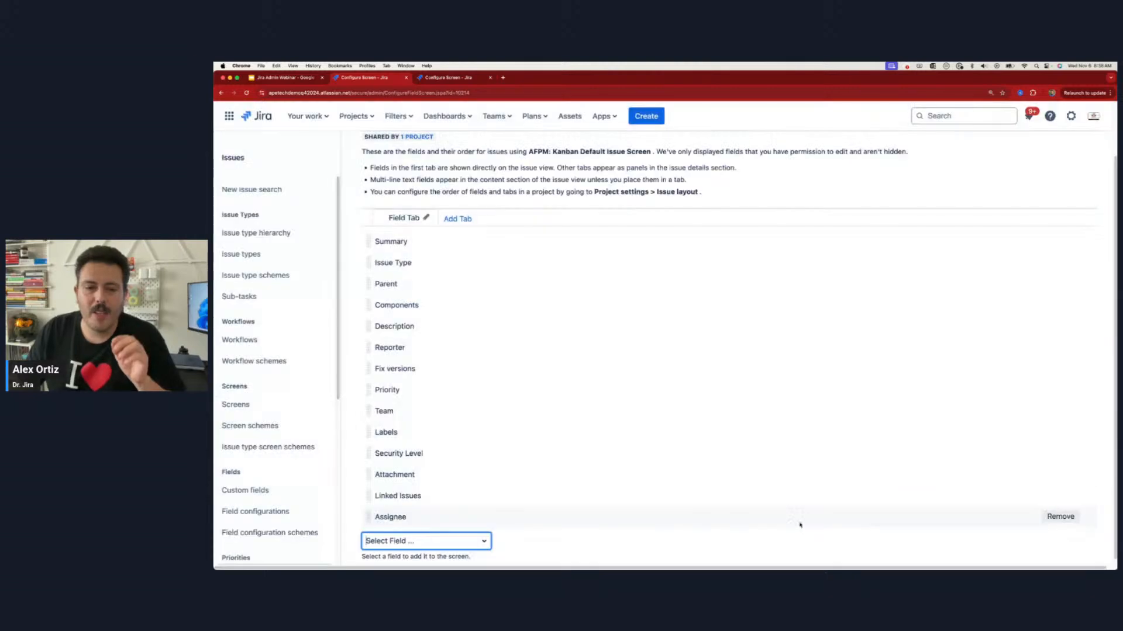
Step: Add the AI Prompt field to the AFPM: Kanban Default Issue Screen and place it directly below Issue Type
left_click(410, 540)
type("ai")
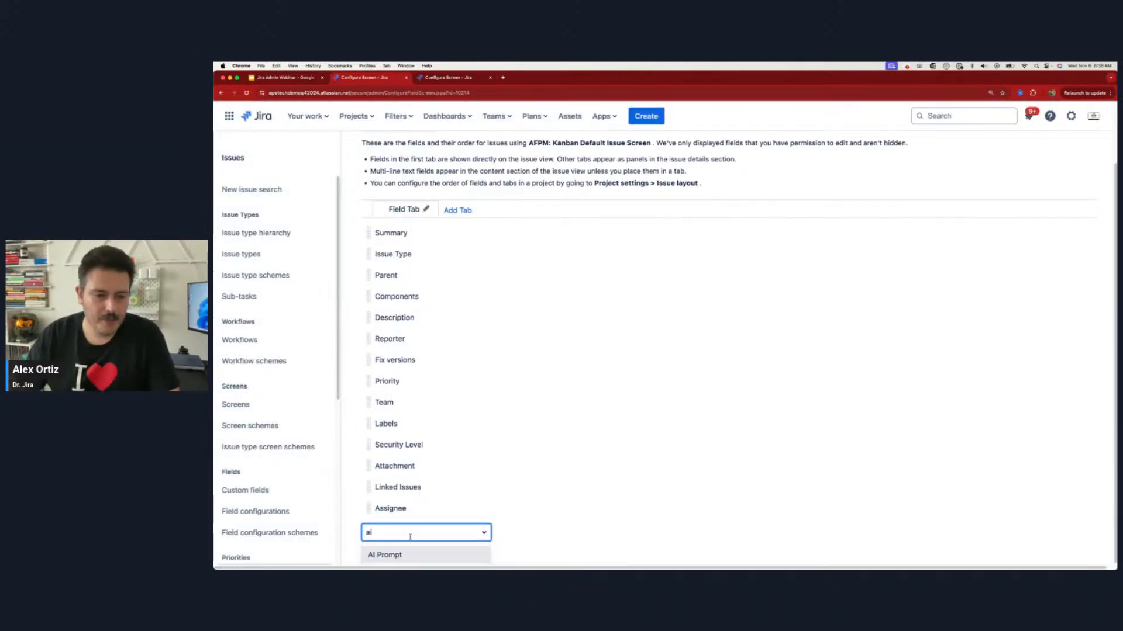
key("Return")
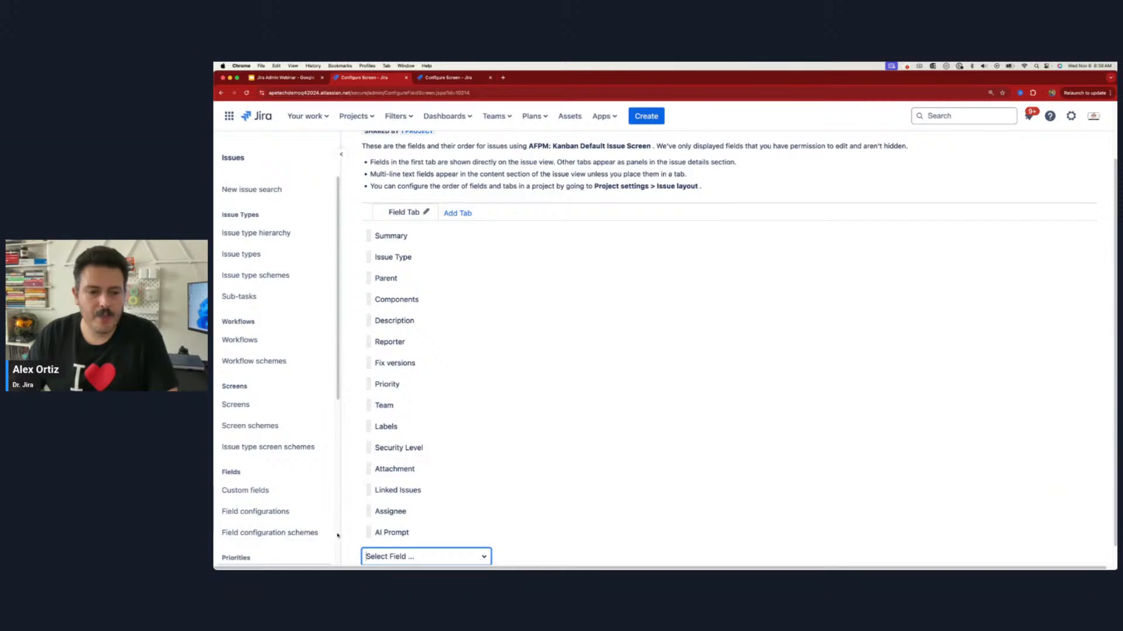
left_click_drag(369, 532, 376, 274)
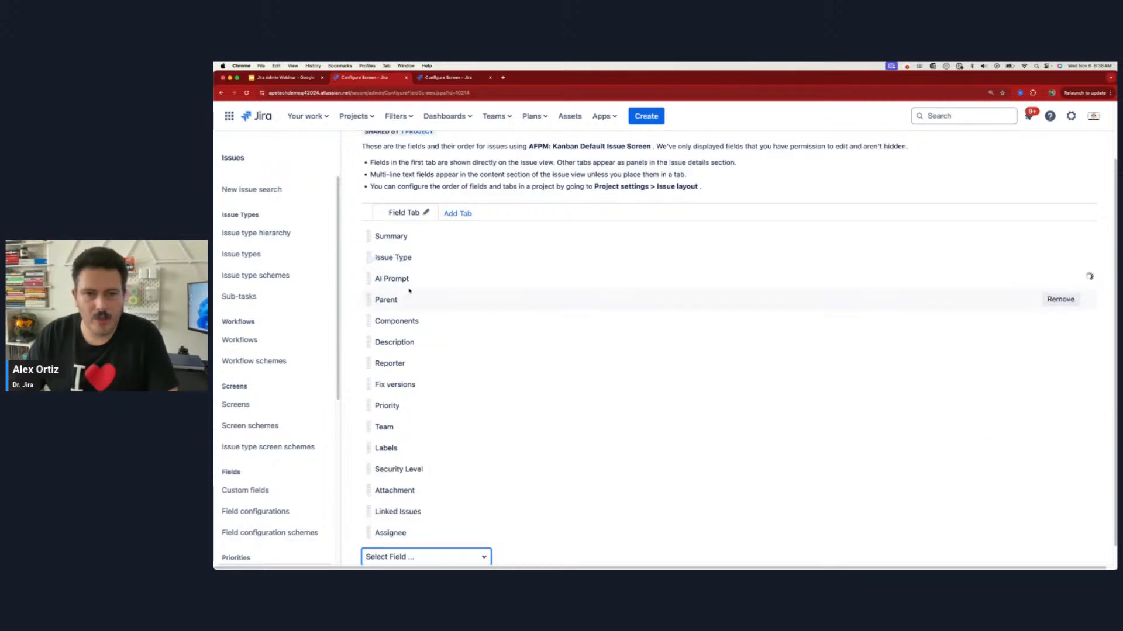
Step: Start a new Story in AI for Project Managers (AFPM) and fill its AI Prompt field with "Something Amazing"
left_click(648, 117)
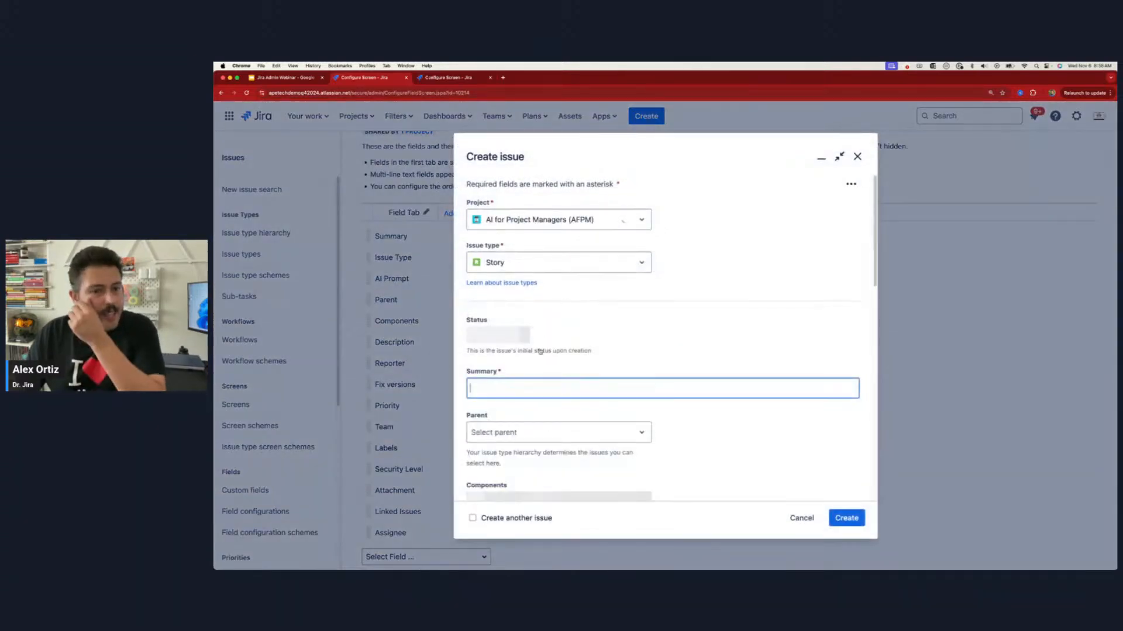
scroll(510, 398, "down", 5)
scroll(510, 398, "down", 7)
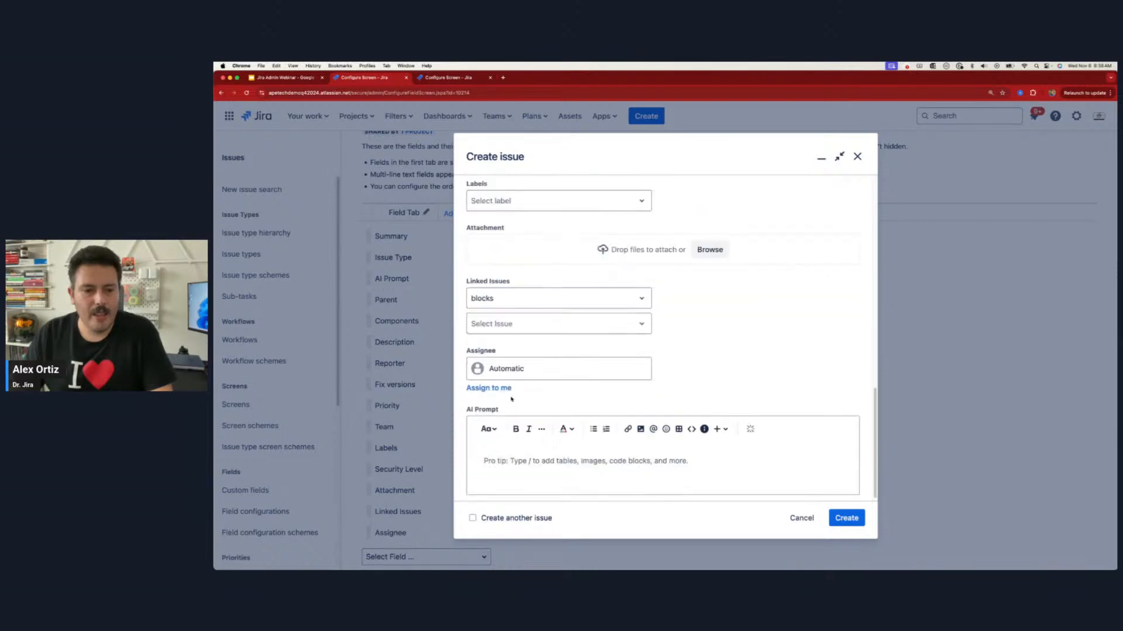
left_click(529, 471)
type("S")
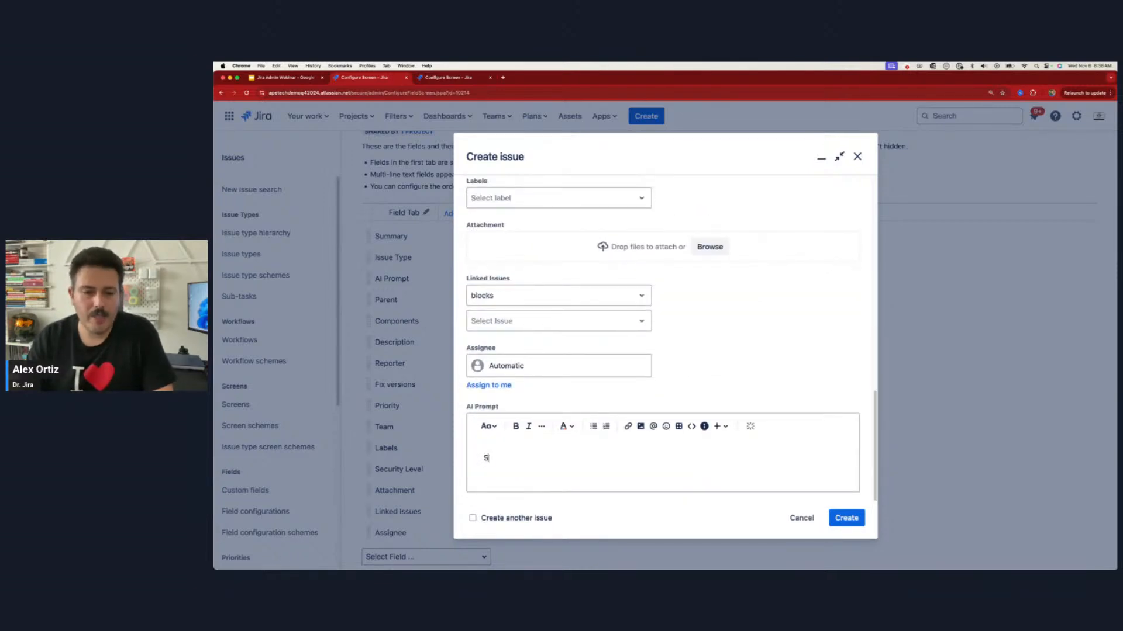
type("omething Amazing")
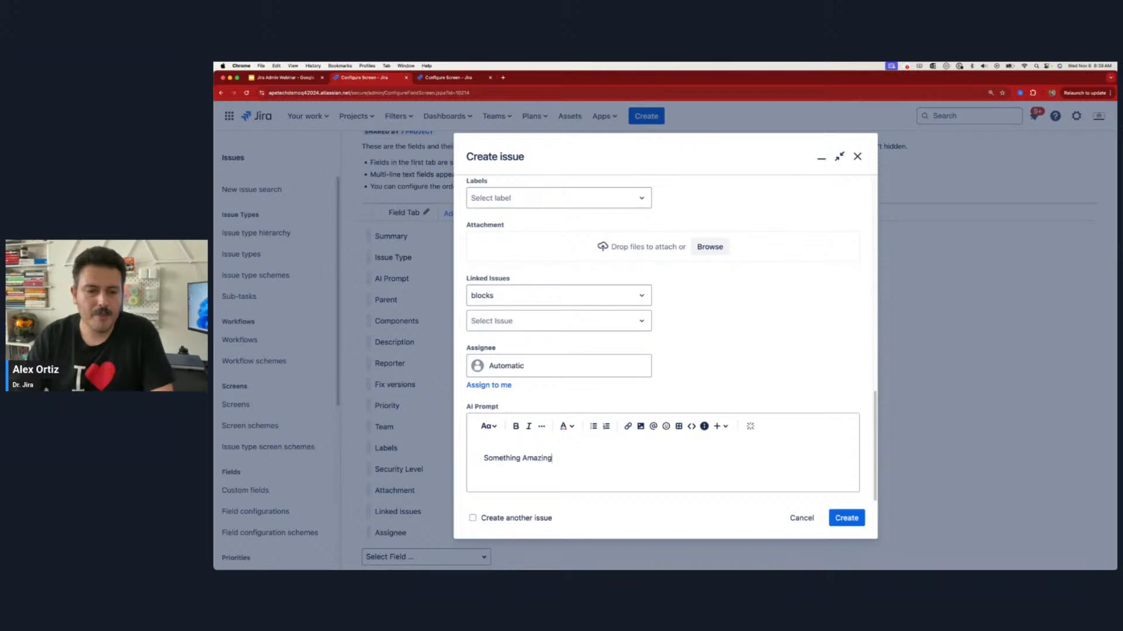
Step: Create the story with the summary "This is a story" and open it to check the AI Prompt field
scroll(509, 295, "up", 10)
left_click(509, 293)
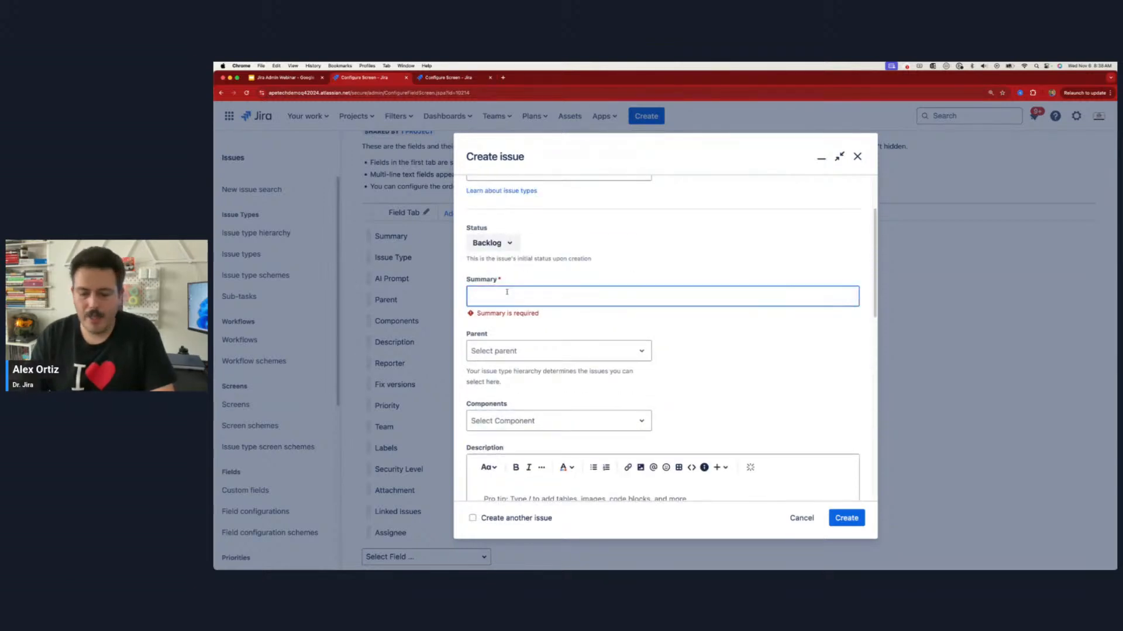
type("This is a")
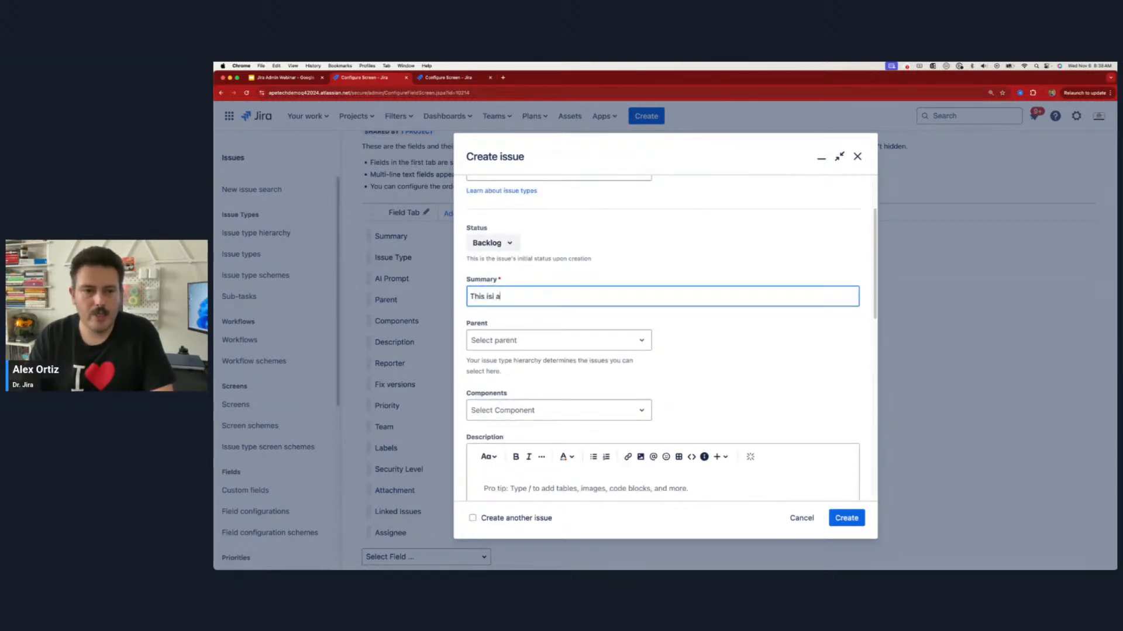
key("BackSpace")
type("a story")
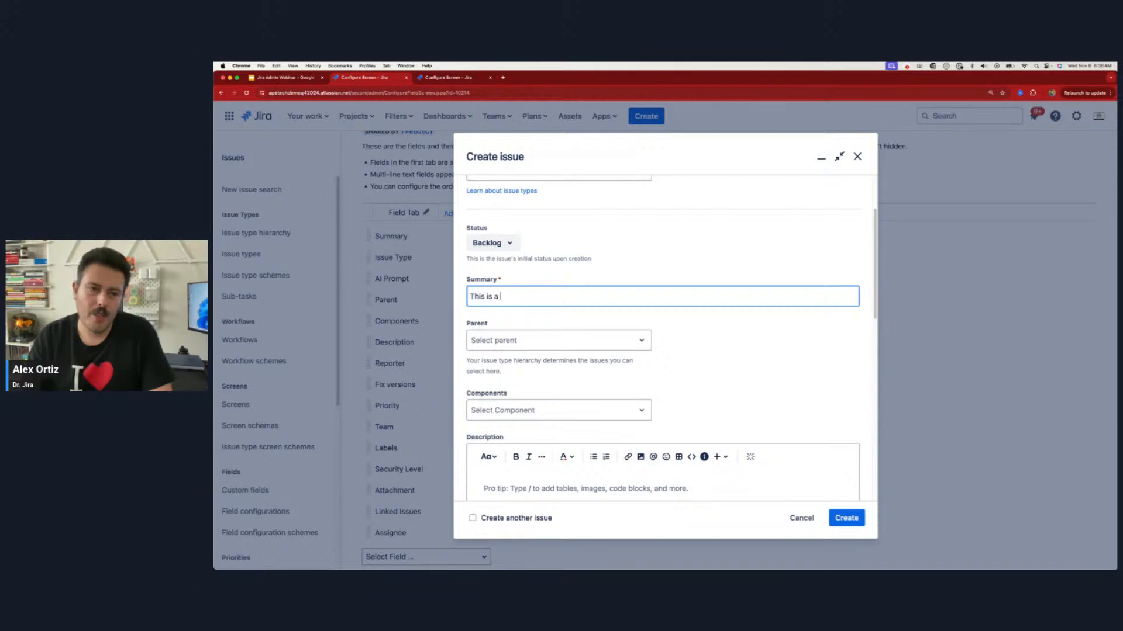
left_click(848, 518)
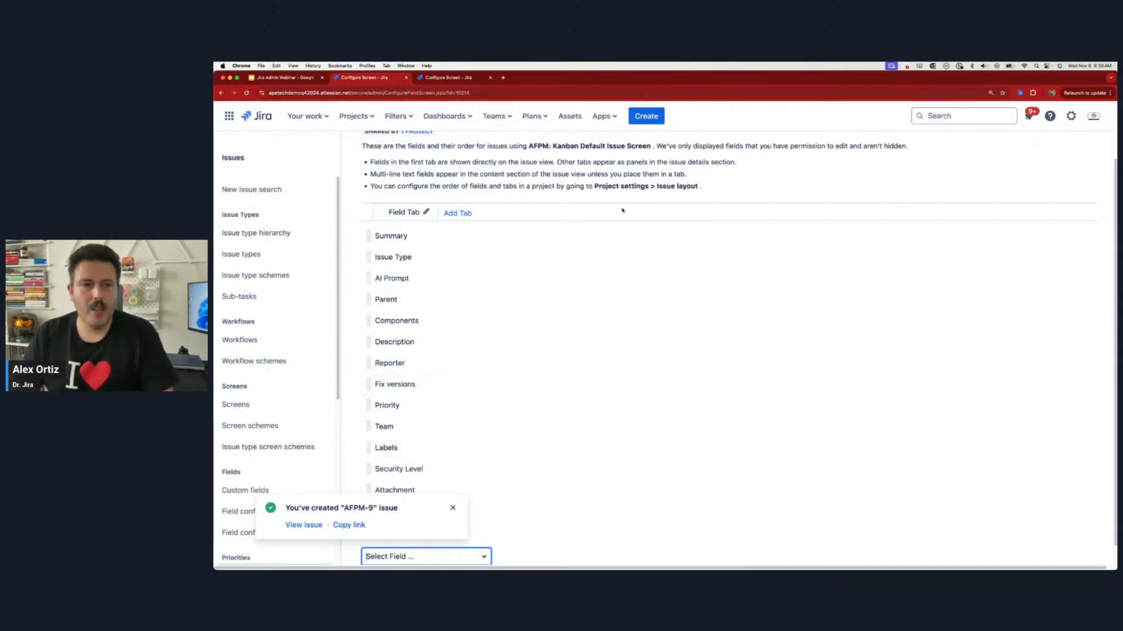
left_click(304, 524)
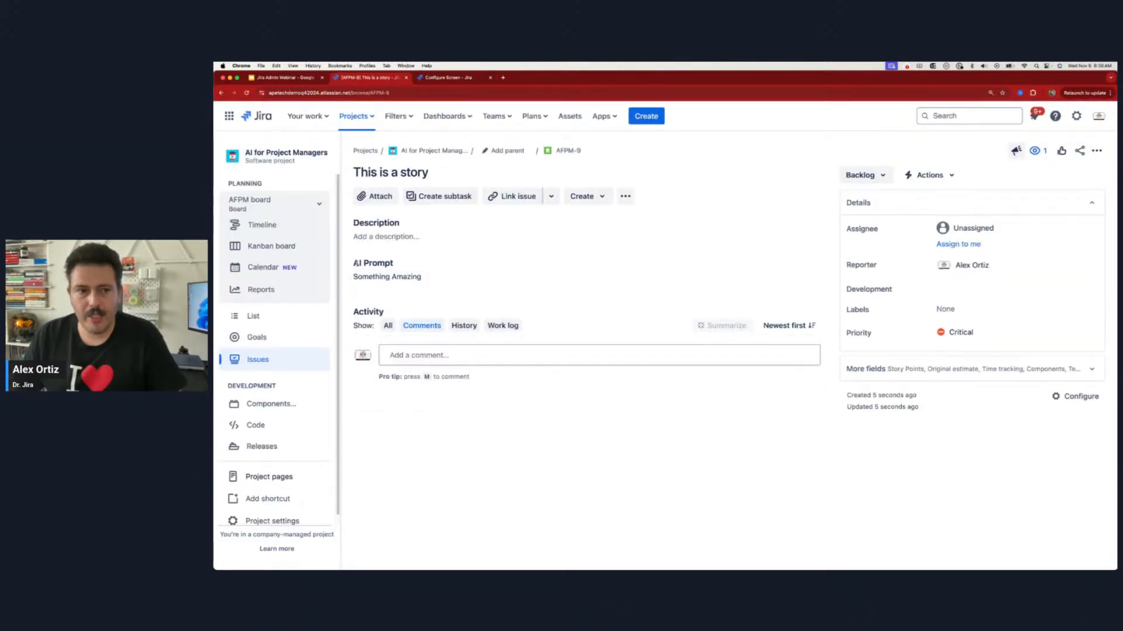
left_click_drag(357, 263, 393, 264)
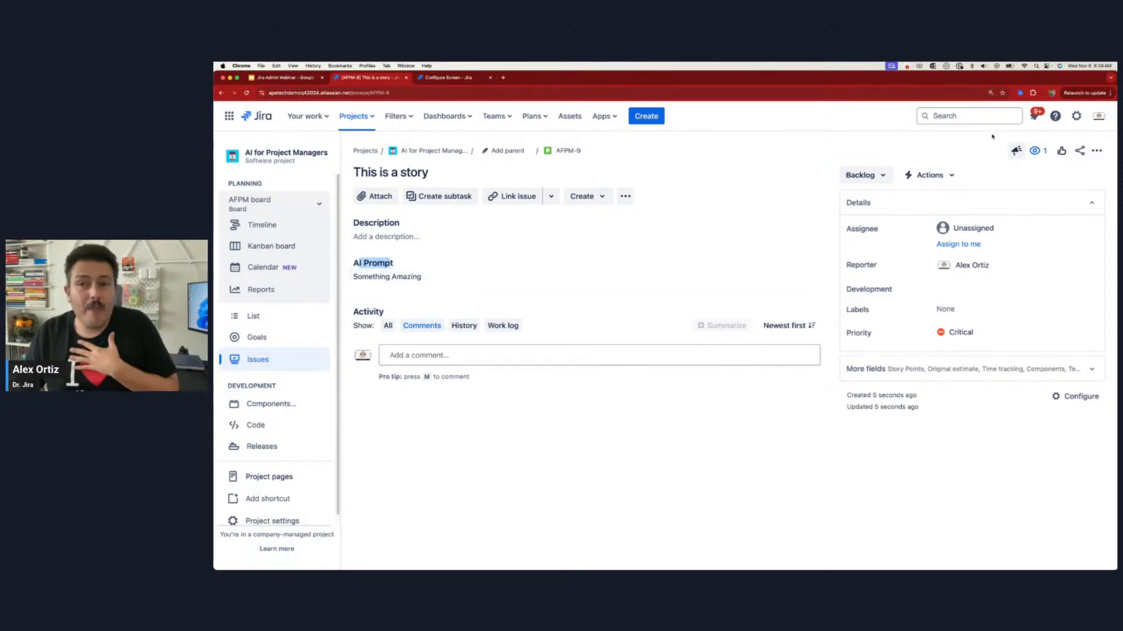
Step: Search all issues with the JQL query "AI Prompt[Paragraph]" is not empty and select the "This is a story" issue
left_click(974, 117)
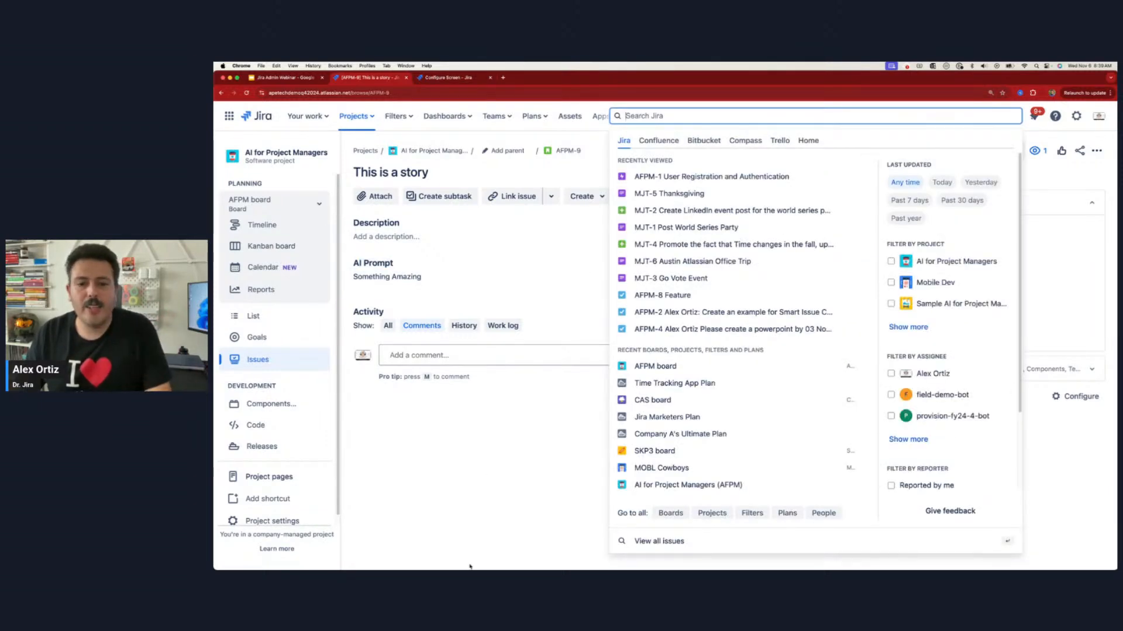
left_click(666, 546)
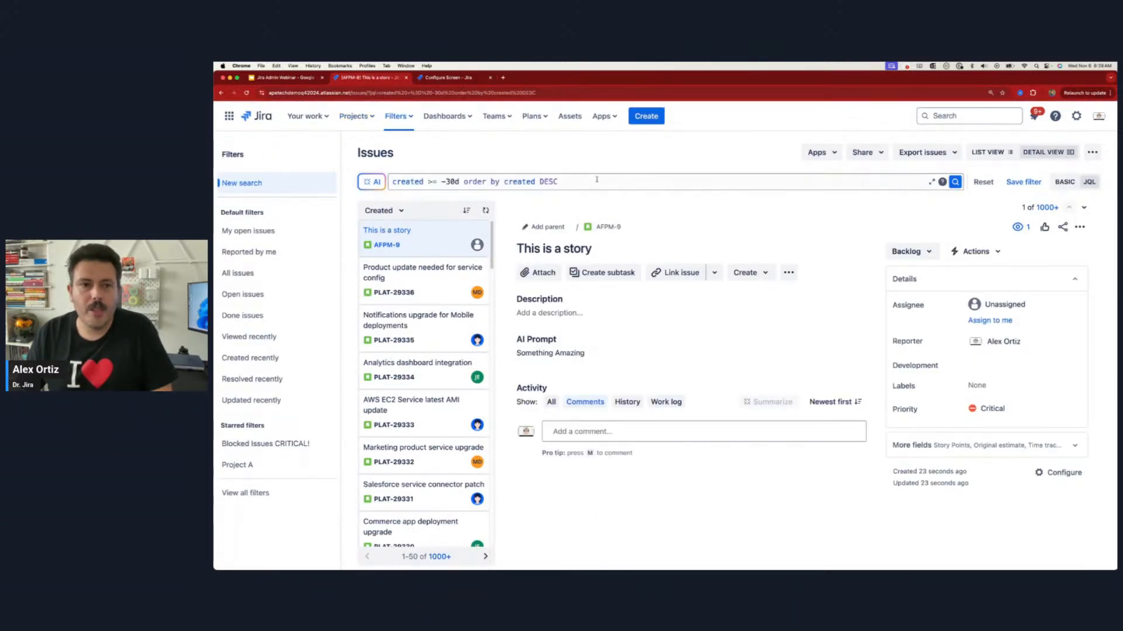
left_click_drag(596, 180, 376, 176)
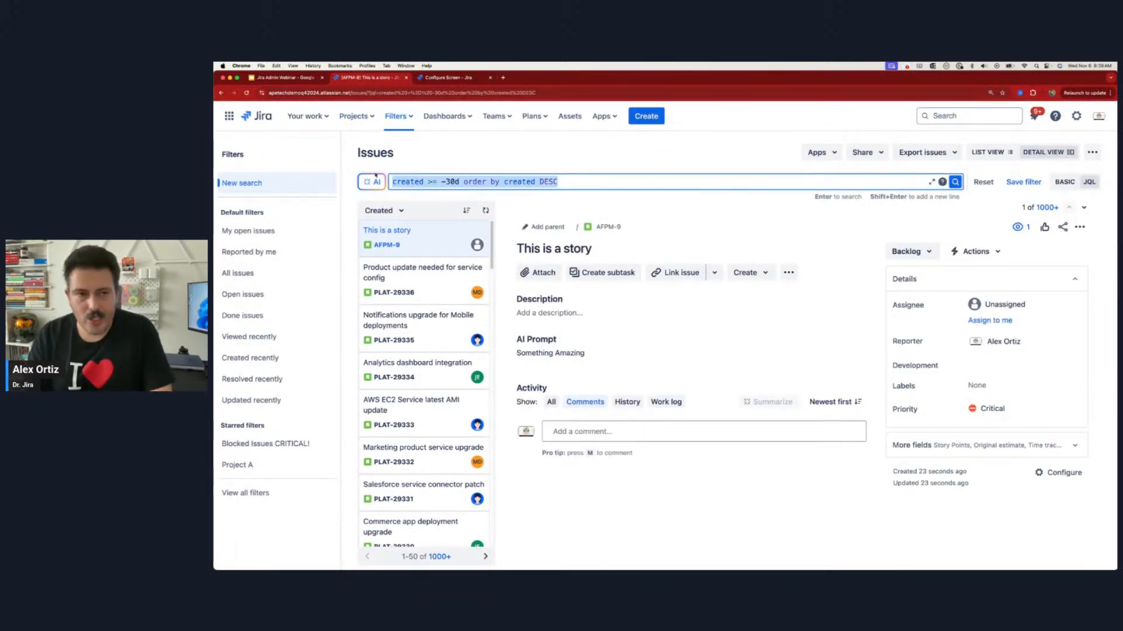
type("AI")
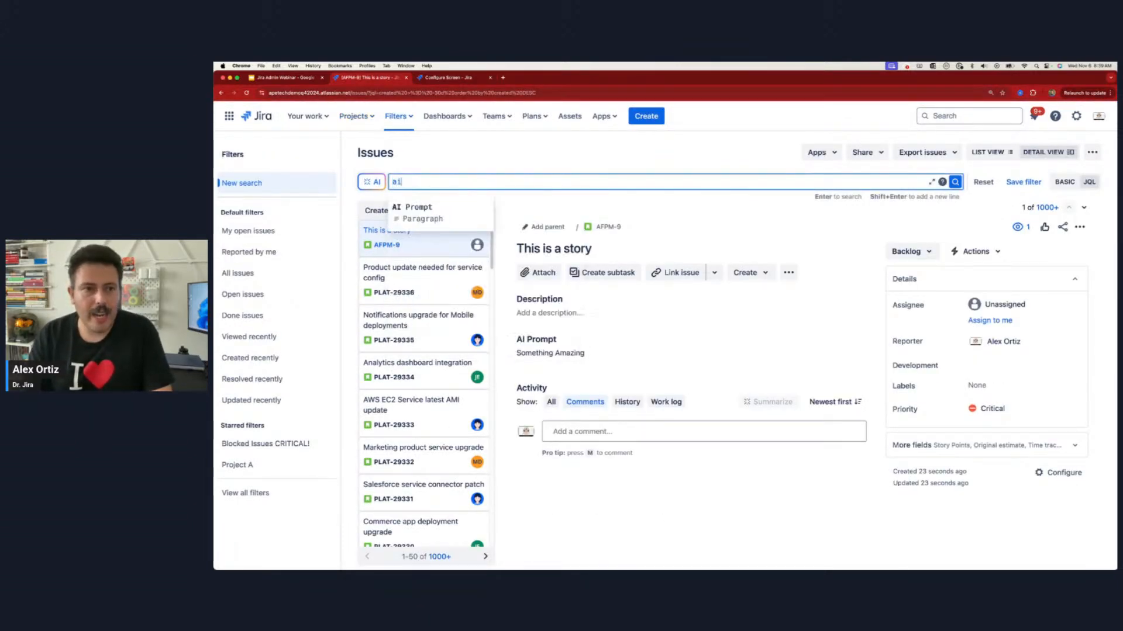
left_click(414, 205)
type("is not empot")
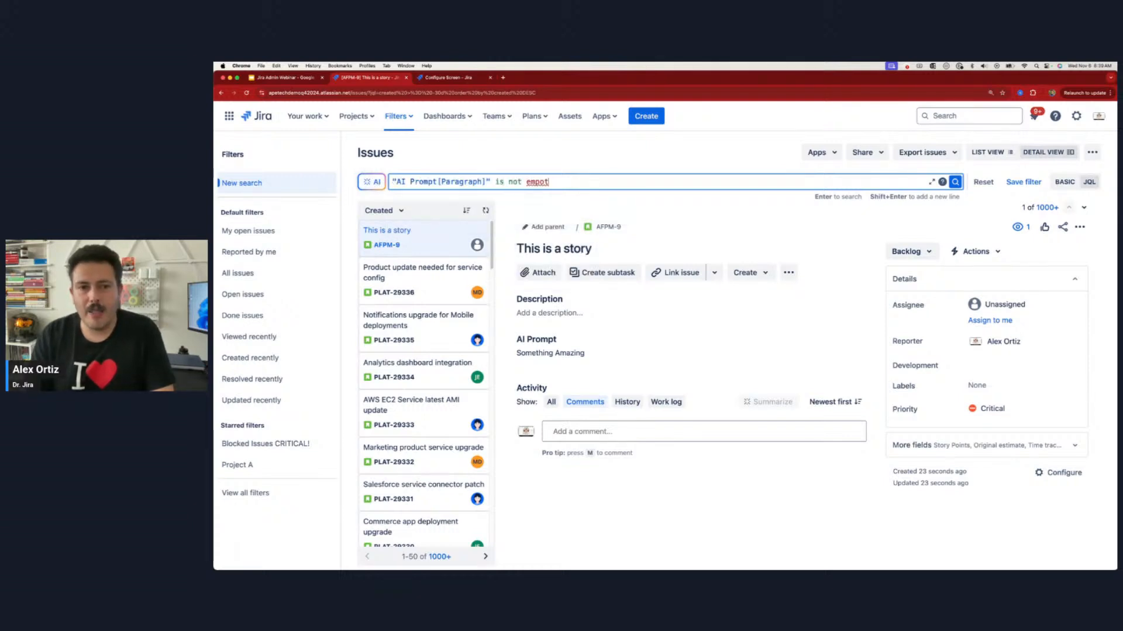
key("BackSpace")
key("BackSpace")
type("ty")
key("Return")
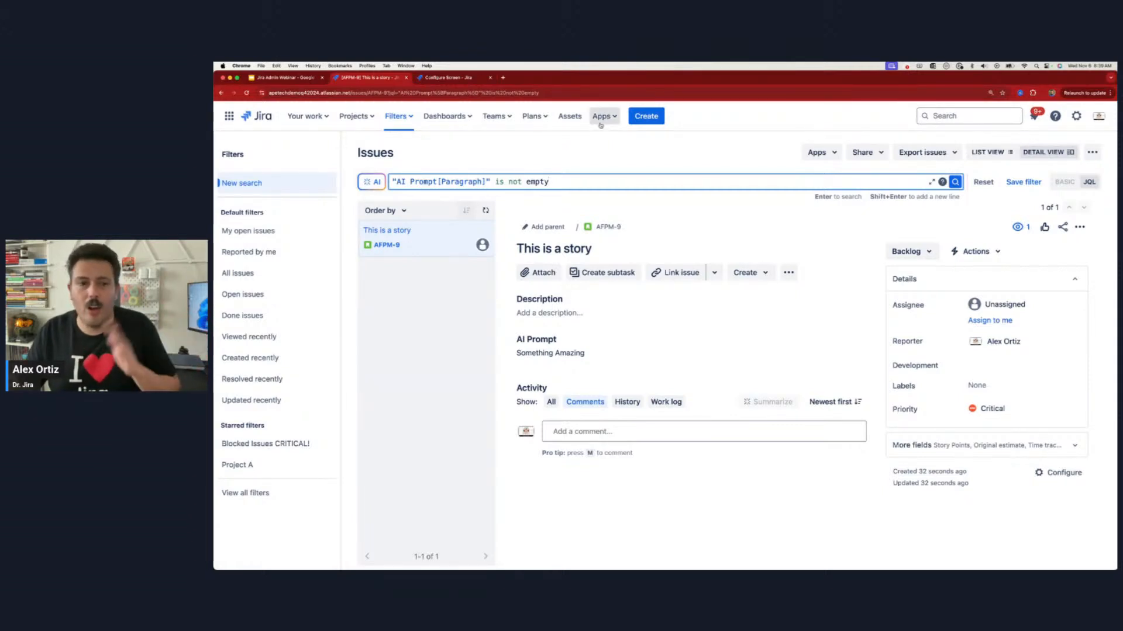
left_click(416, 245)
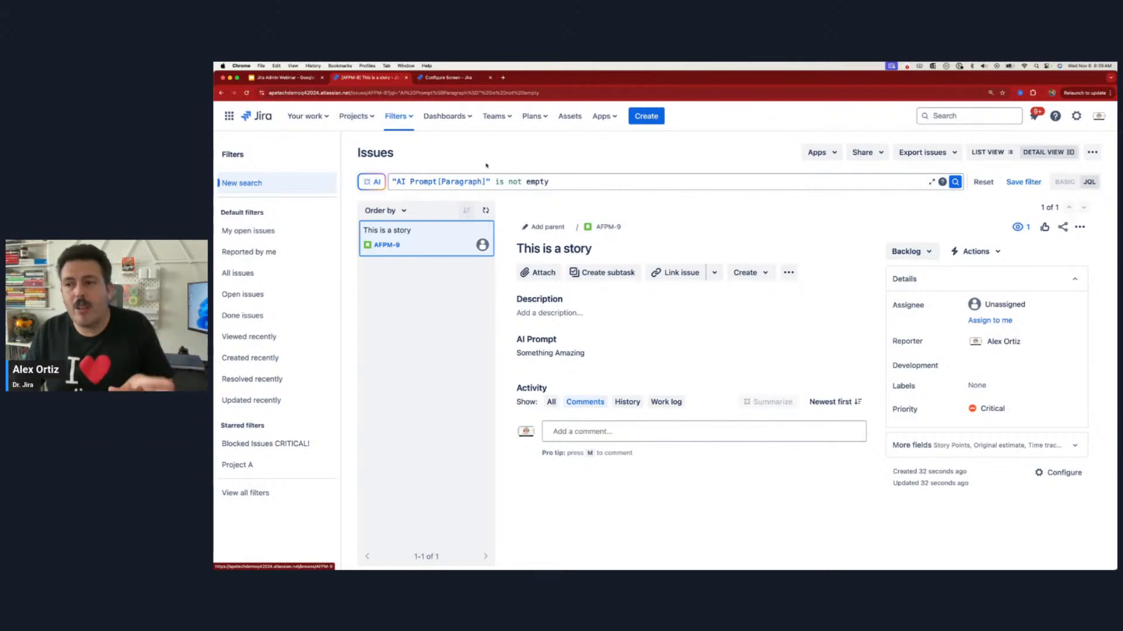
Step: Open the AFPM: Kanban Default Issue Screen from the AI for Project Managers project's settings and remove the AI Prompt field
left_click(353, 116)
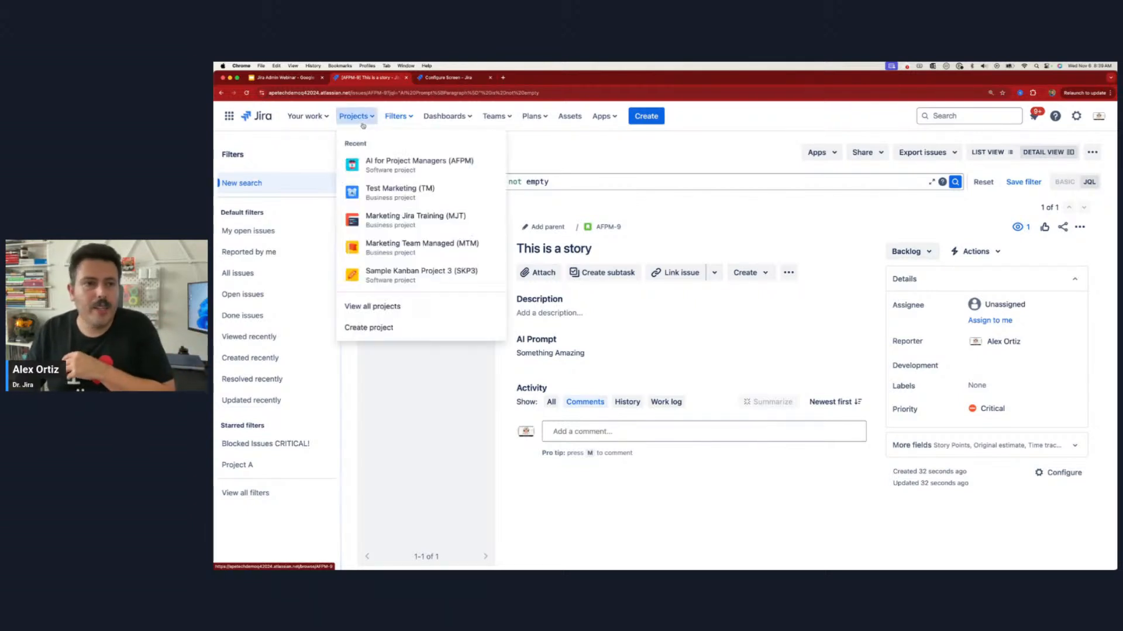
left_click(409, 159)
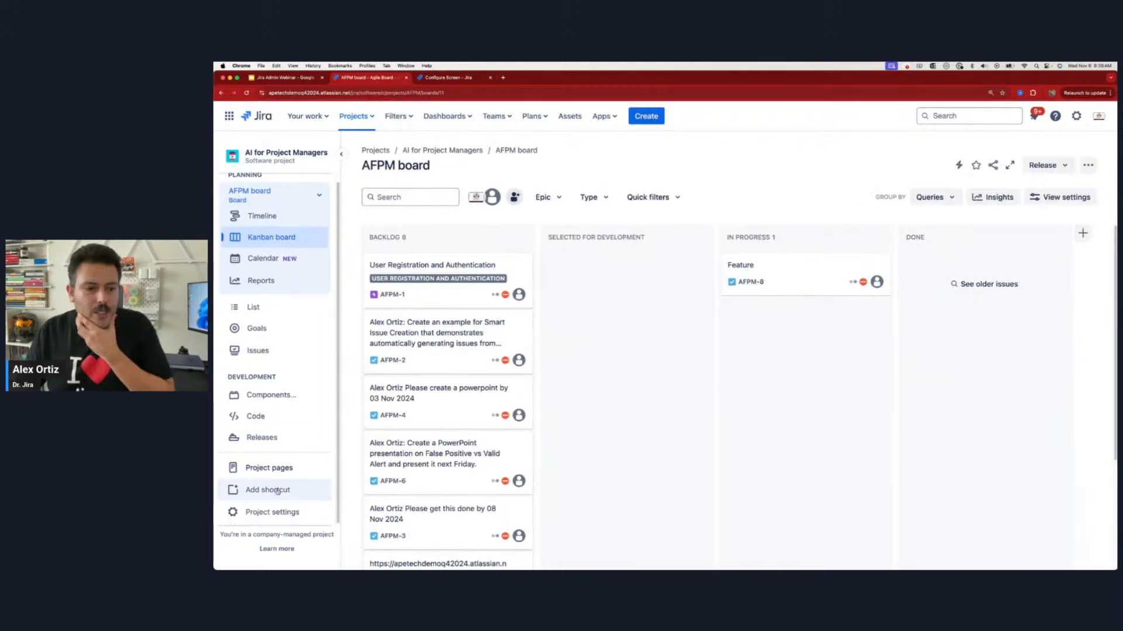
left_click(262, 514)
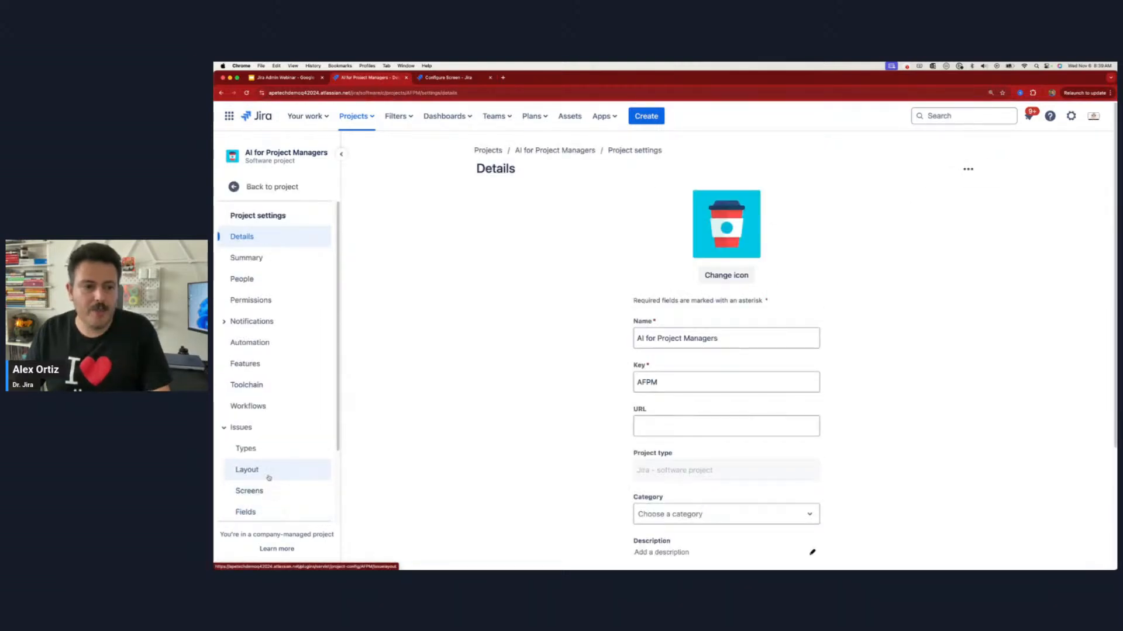
left_click(256, 490)
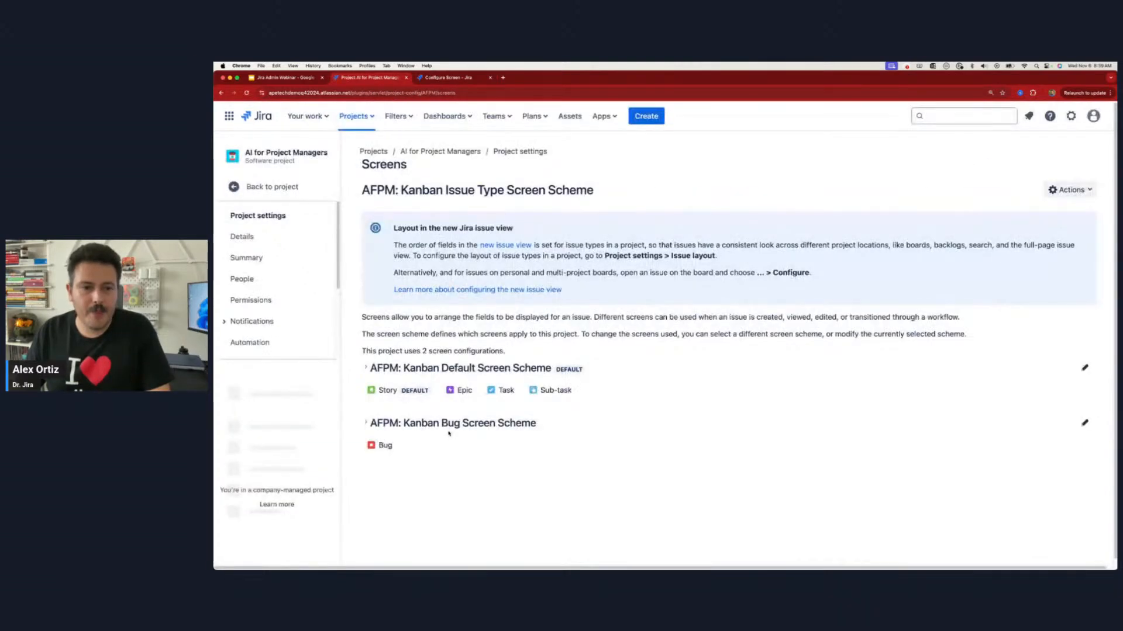
left_click(672, 426)
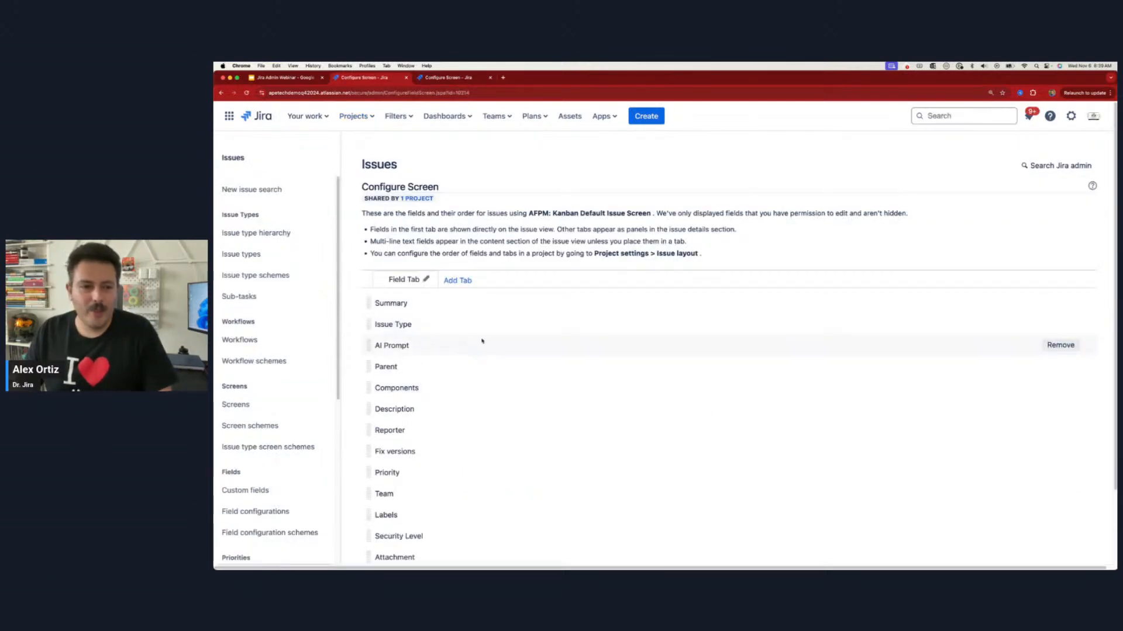
left_click(1052, 344)
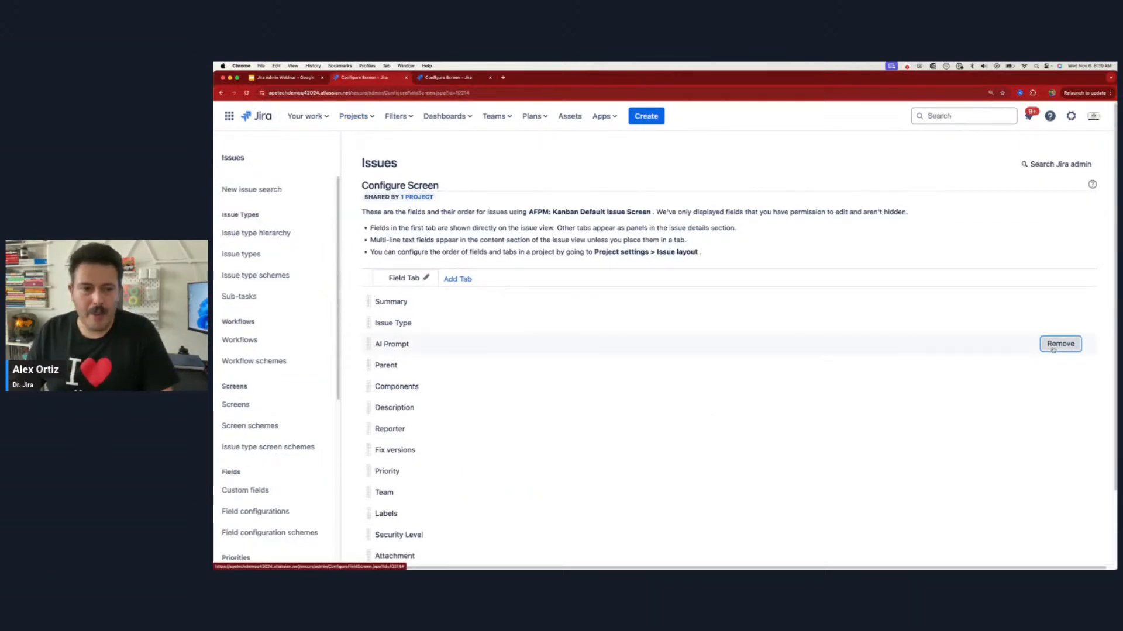
scroll(561, 292, "up", 3)
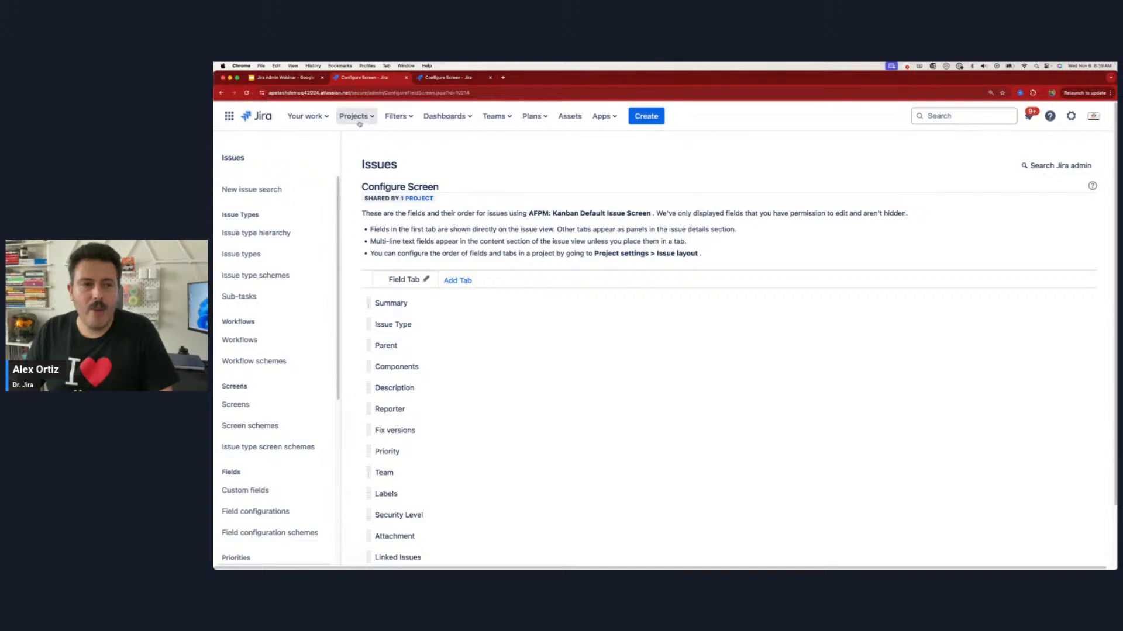
Step: Open the AI for Project Managers project's issue list to check the "This is a story" issue for the AI Prompt field
left_click(353, 116)
left_click(381, 158)
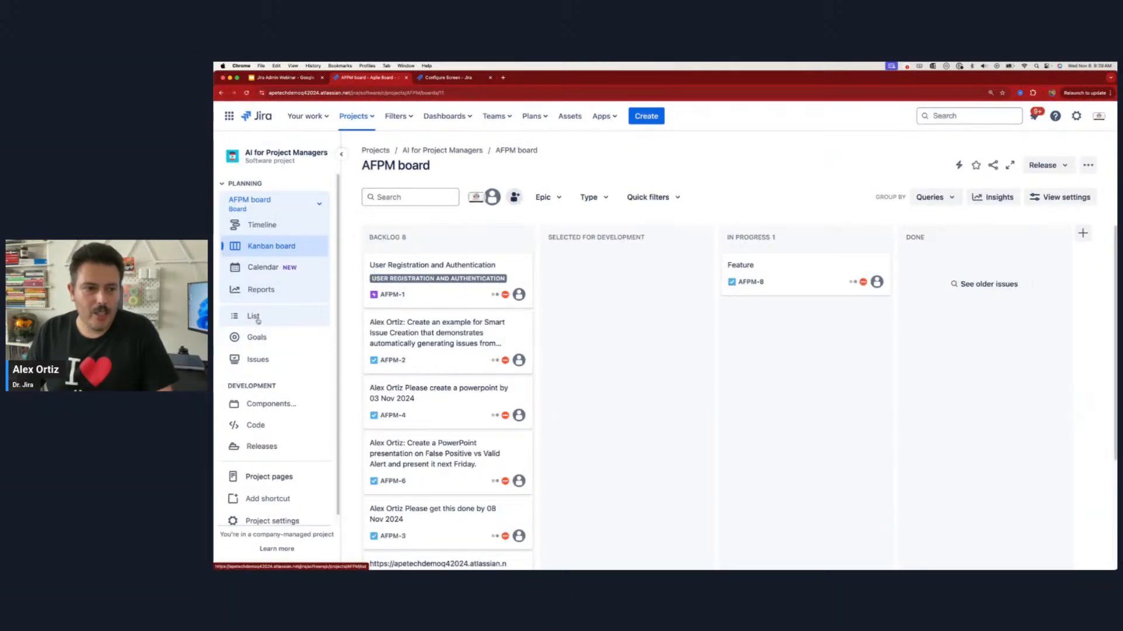
left_click(318, 358)
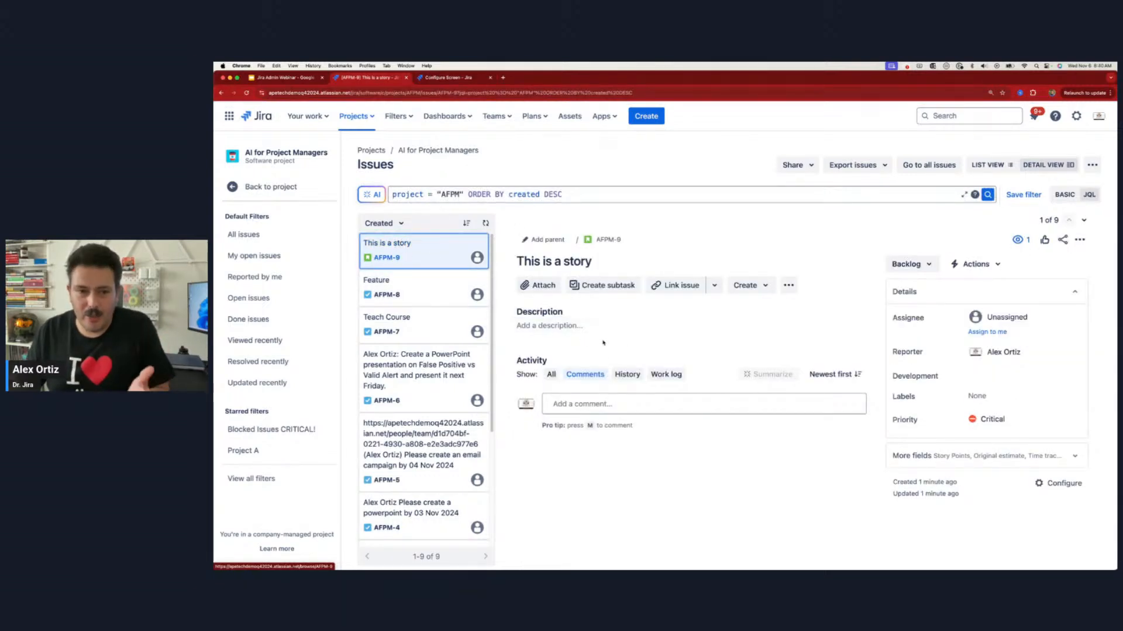
Step: Replace the project's issue query with "AI Prompt[Paragraph]" is not empty and run the search
left_click_drag(573, 195, 376, 191)
type("ai")
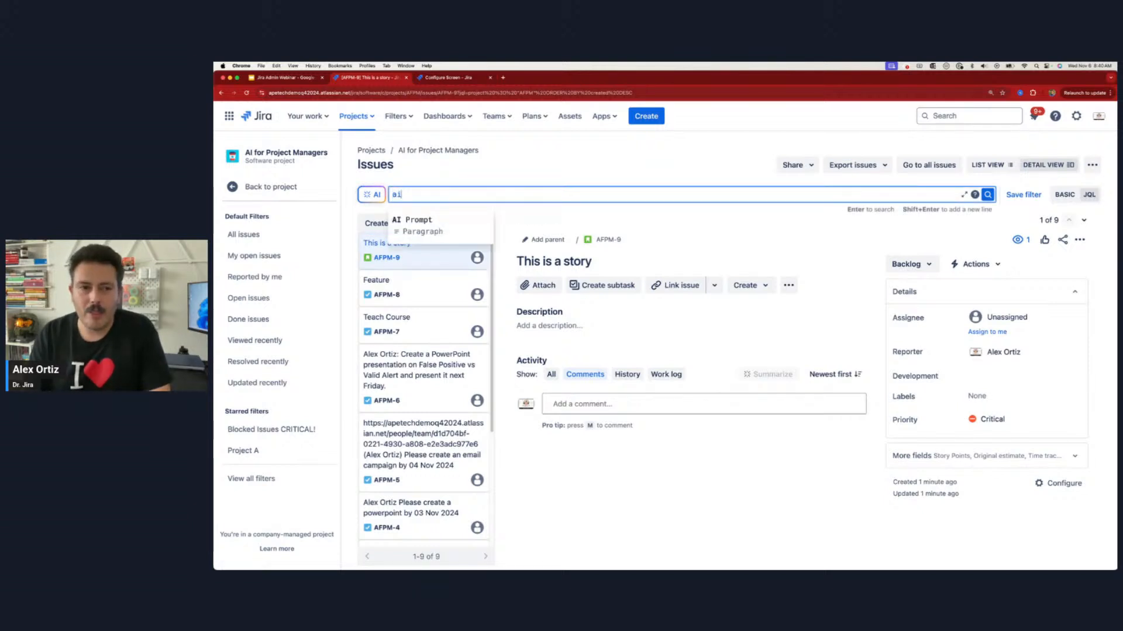
left_click(426, 218)
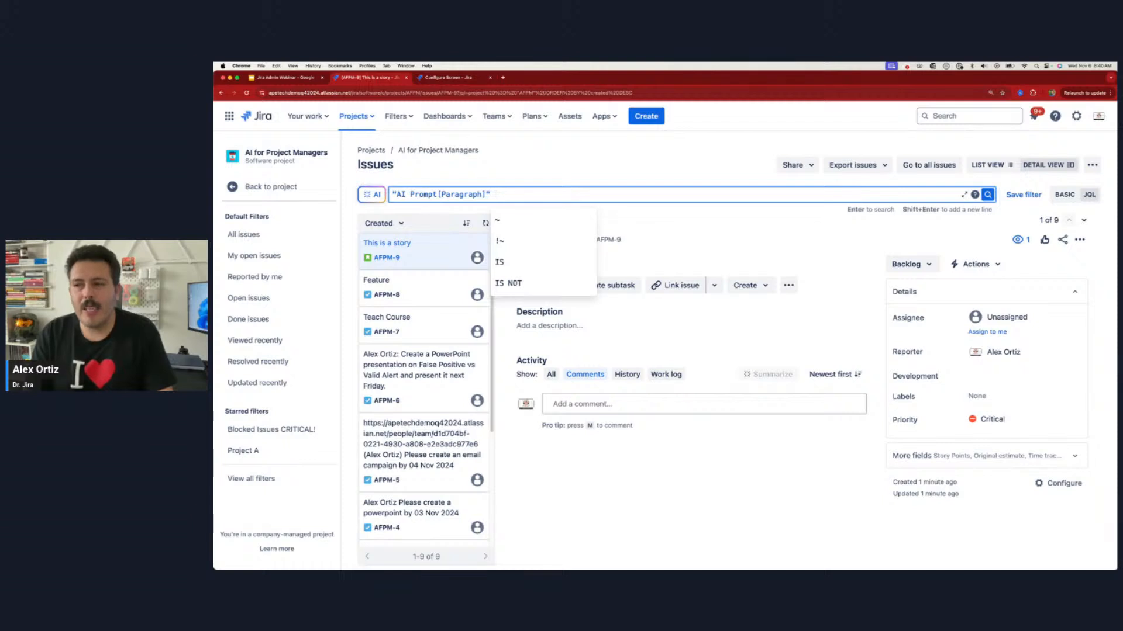
type("is ")
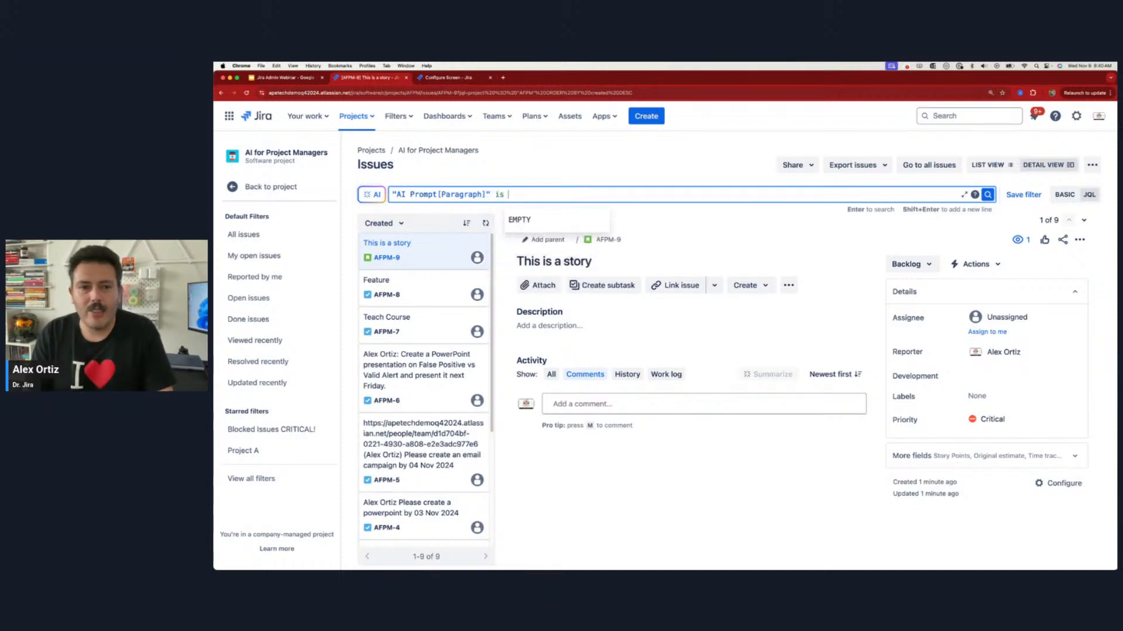
type("not empoty")
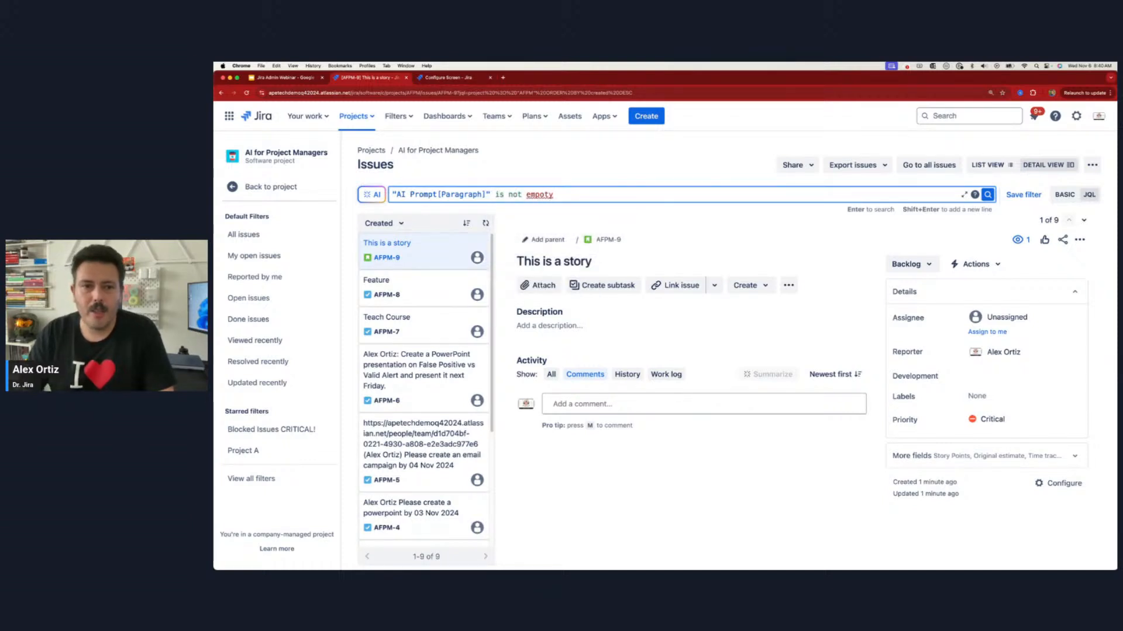
key("BackSpace")
key("BackSpace")
key("BackSpace")
type("ty")
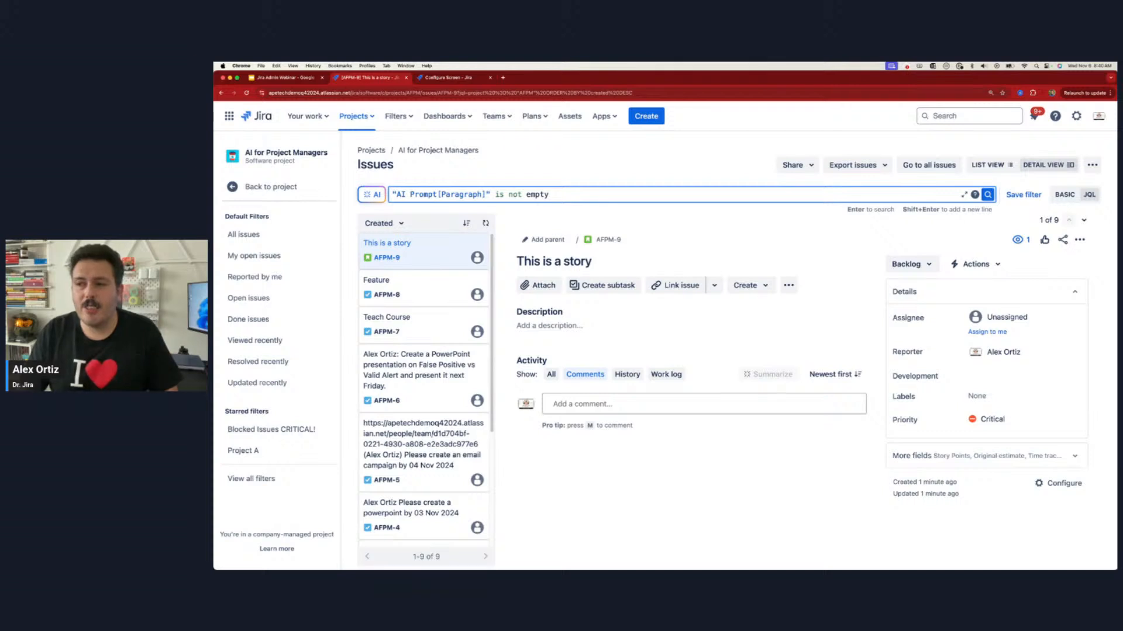
key("Return")
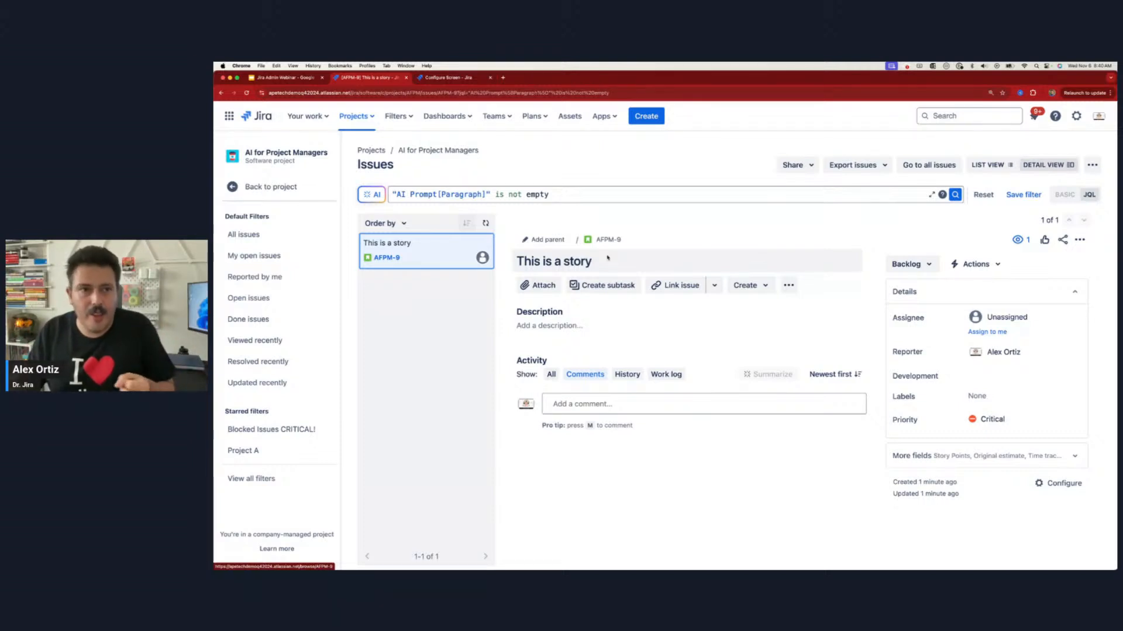
Step: Open the Default Field Configuration from the Jira issue settings and hide the AI Prompt field
left_click(1076, 115)
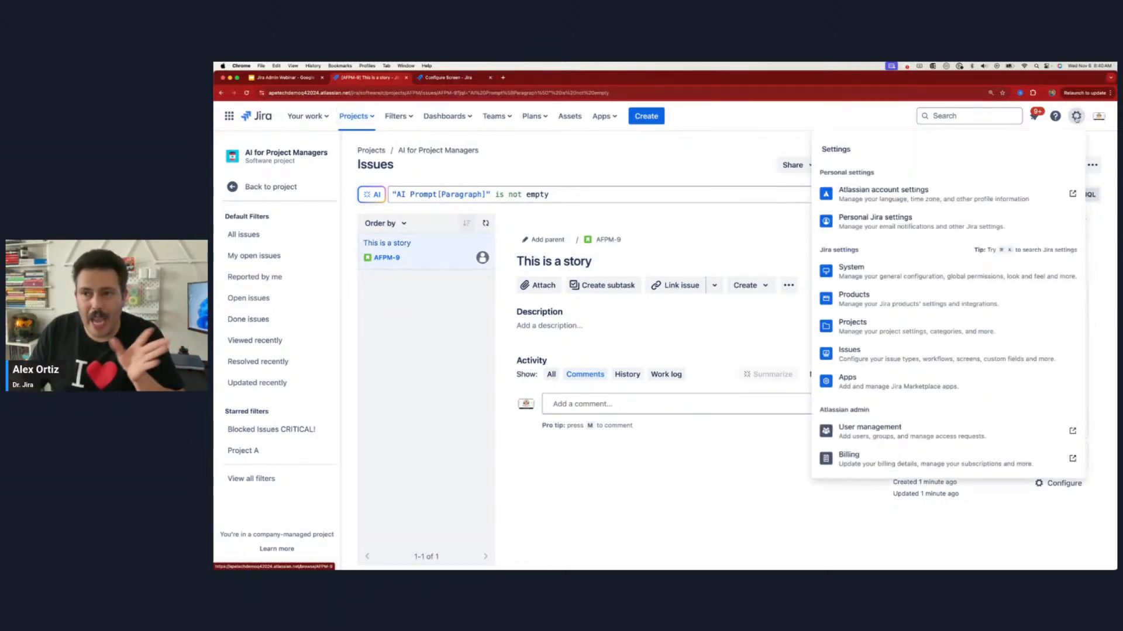
left_click(885, 369)
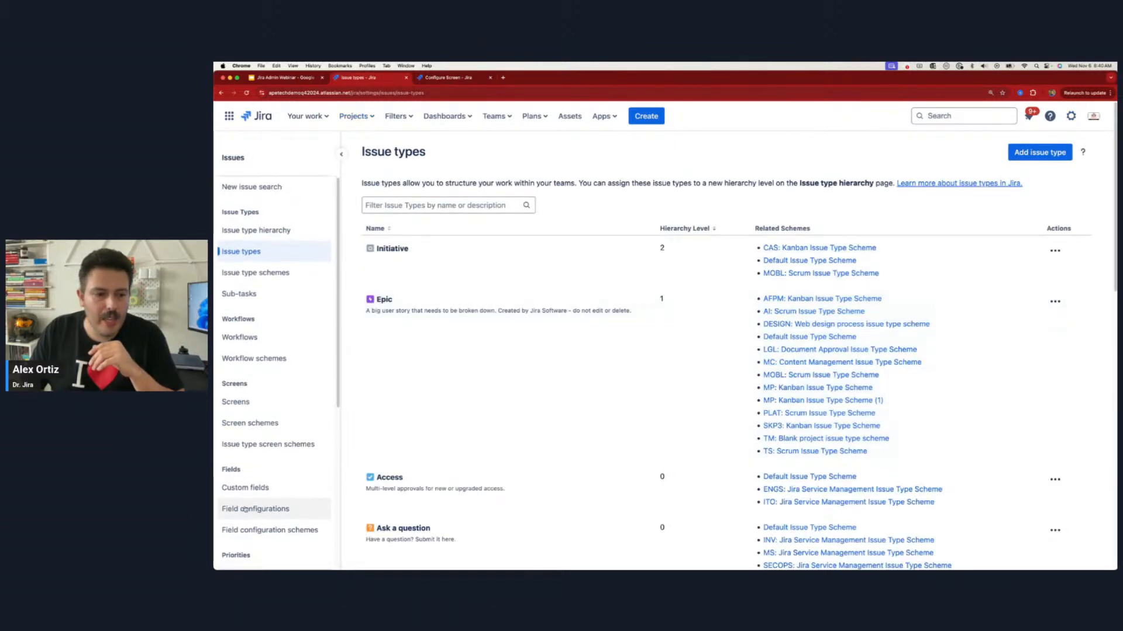
left_click(245, 510)
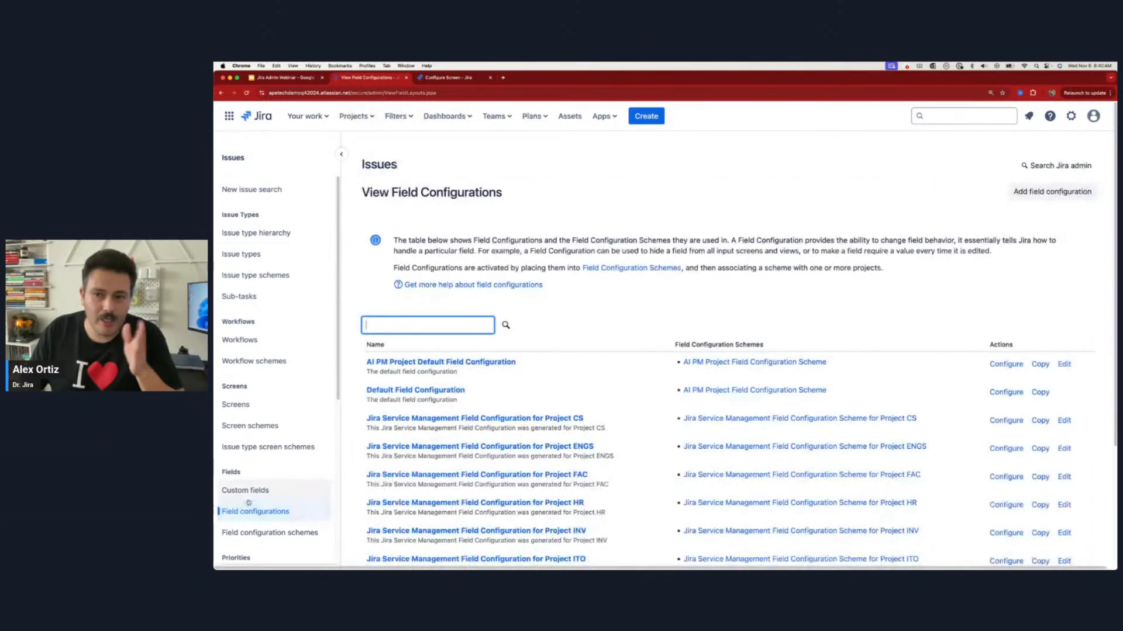
left_click(415, 390)
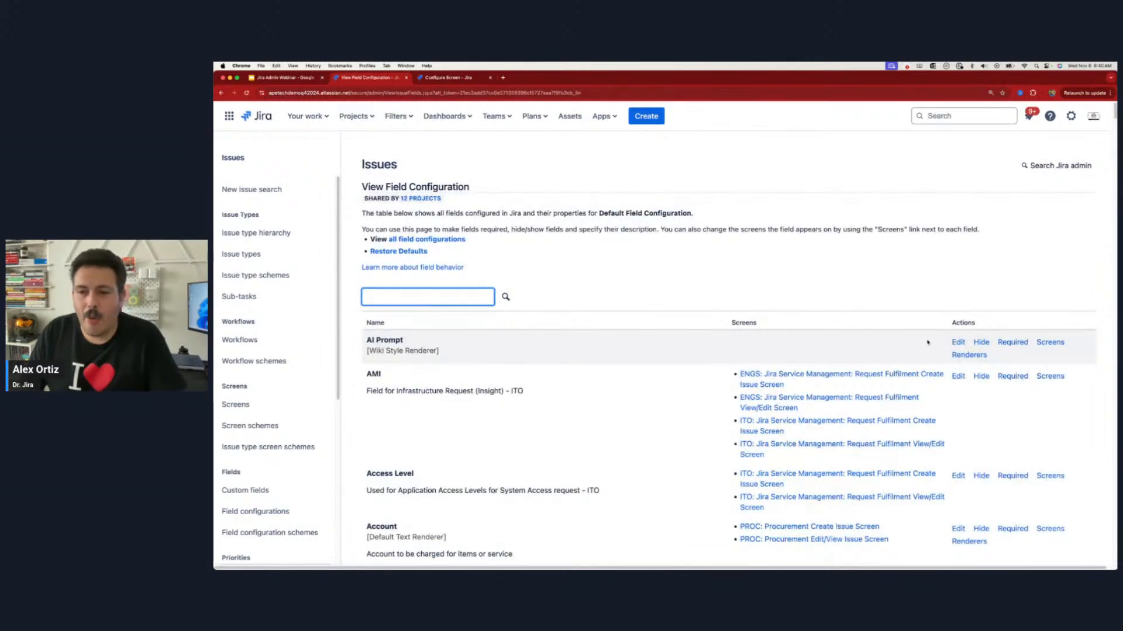
left_click(981, 343)
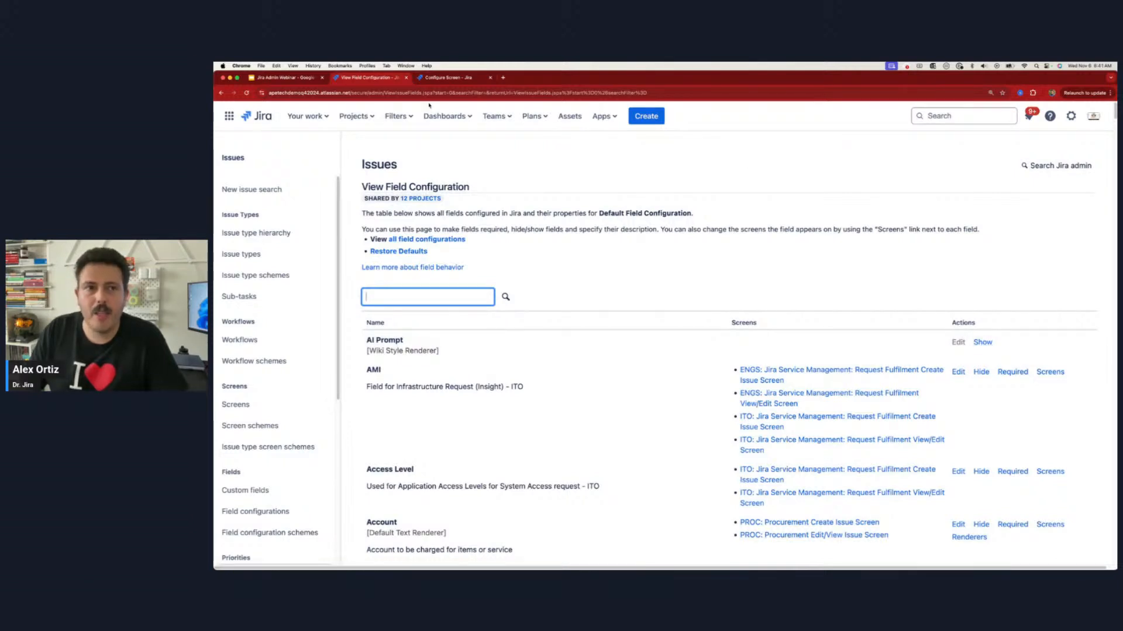
Step: Open the AFPM: Kanban Default Issue Screen from the AI for Project Managers project's settings and add the AI Prompt field
left_click(973, 116)
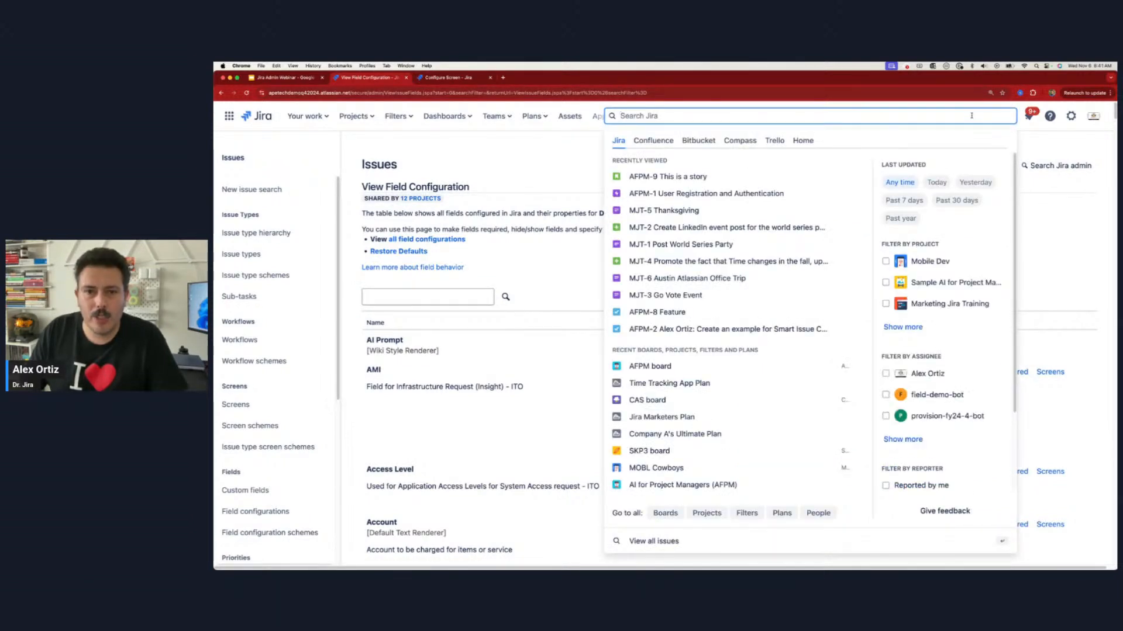
left_click(353, 116)
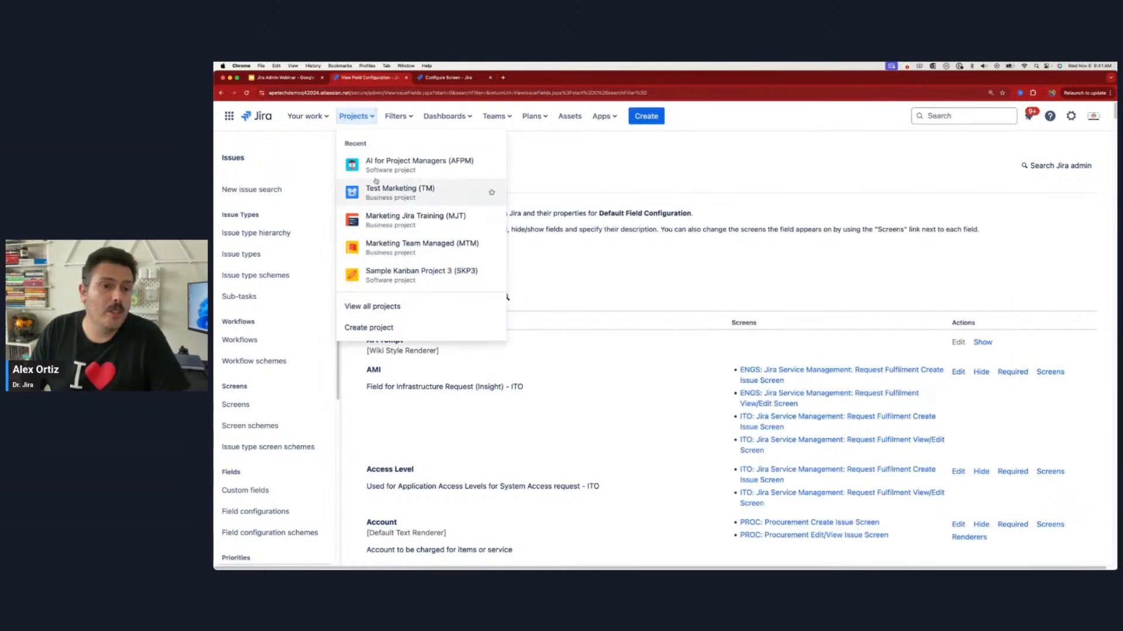
left_click(399, 166)
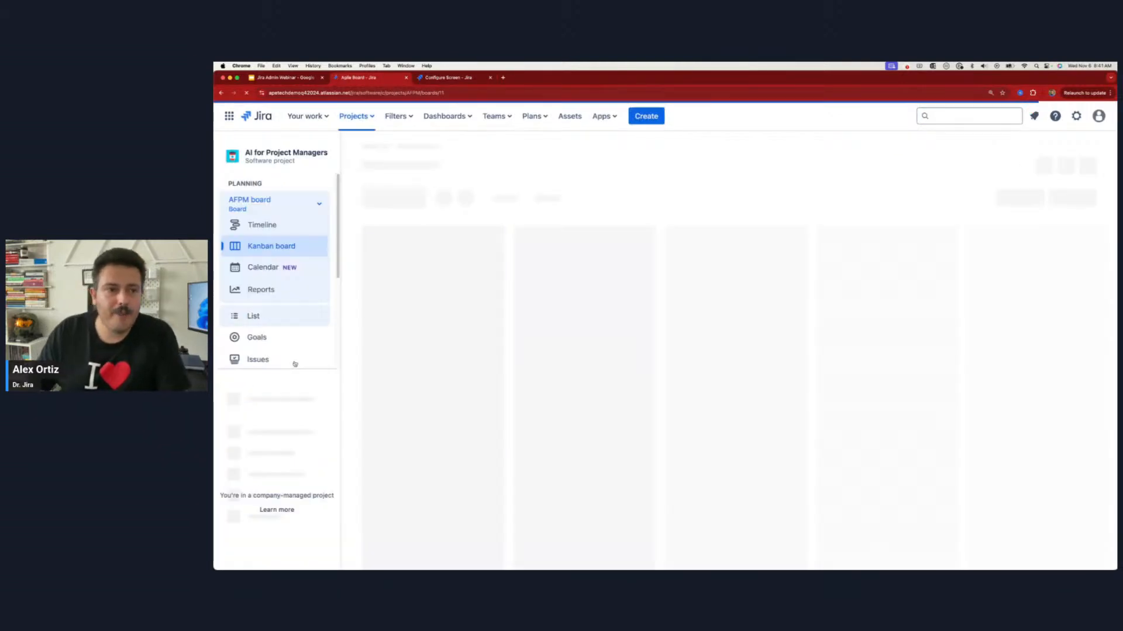
scroll(278, 456, "down", 1)
left_click(281, 507)
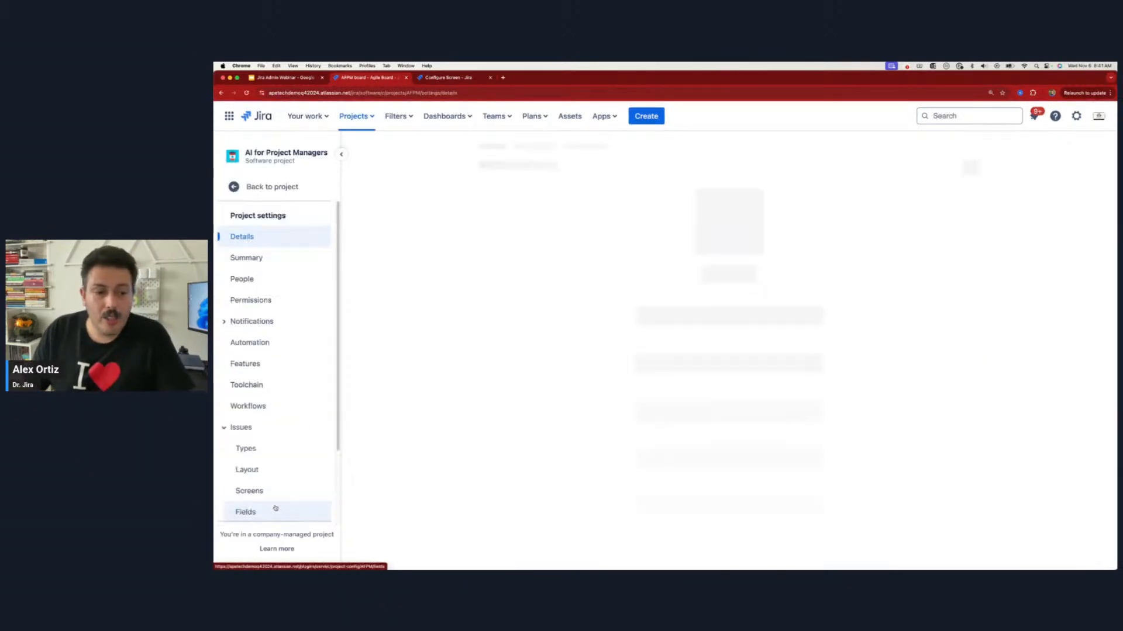
left_click(258, 489)
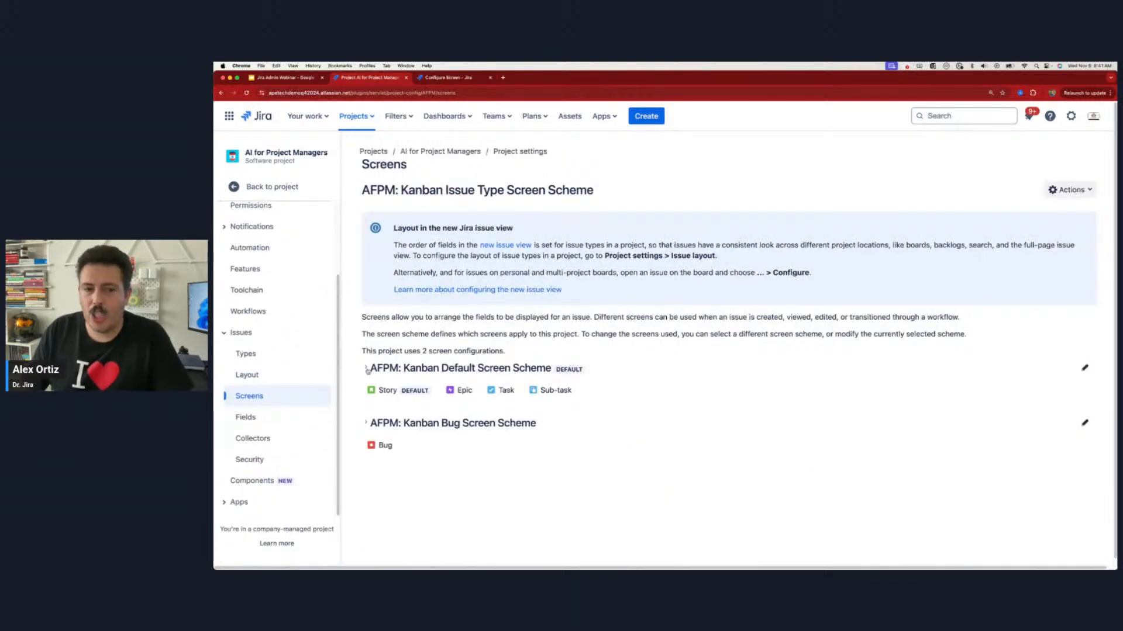
left_click(673, 423)
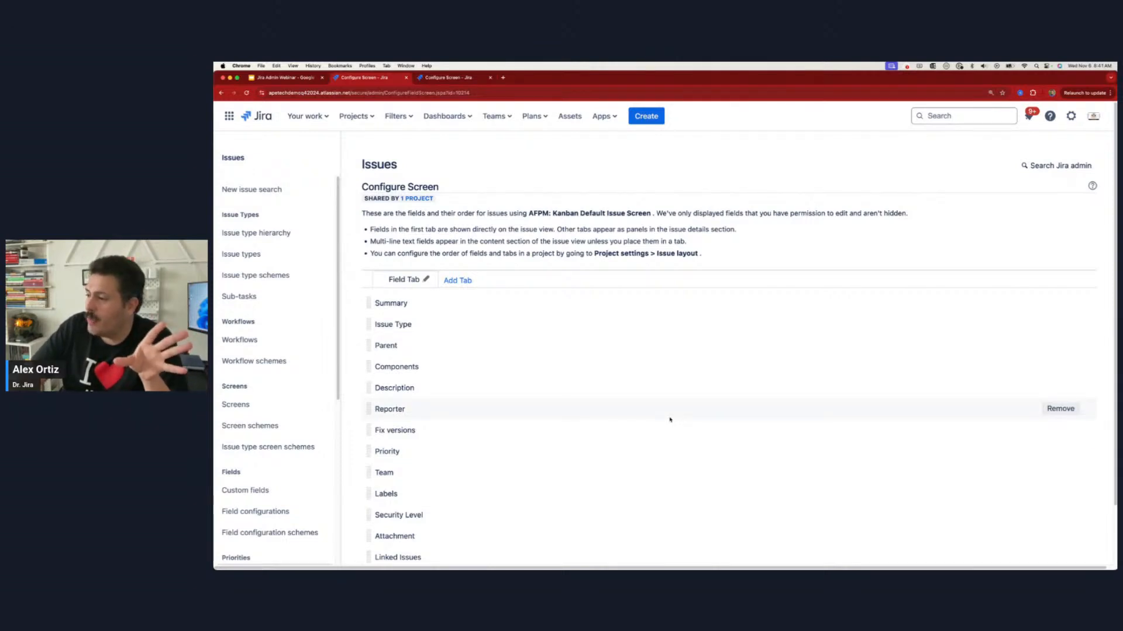
scroll(669, 419, "down", 2)
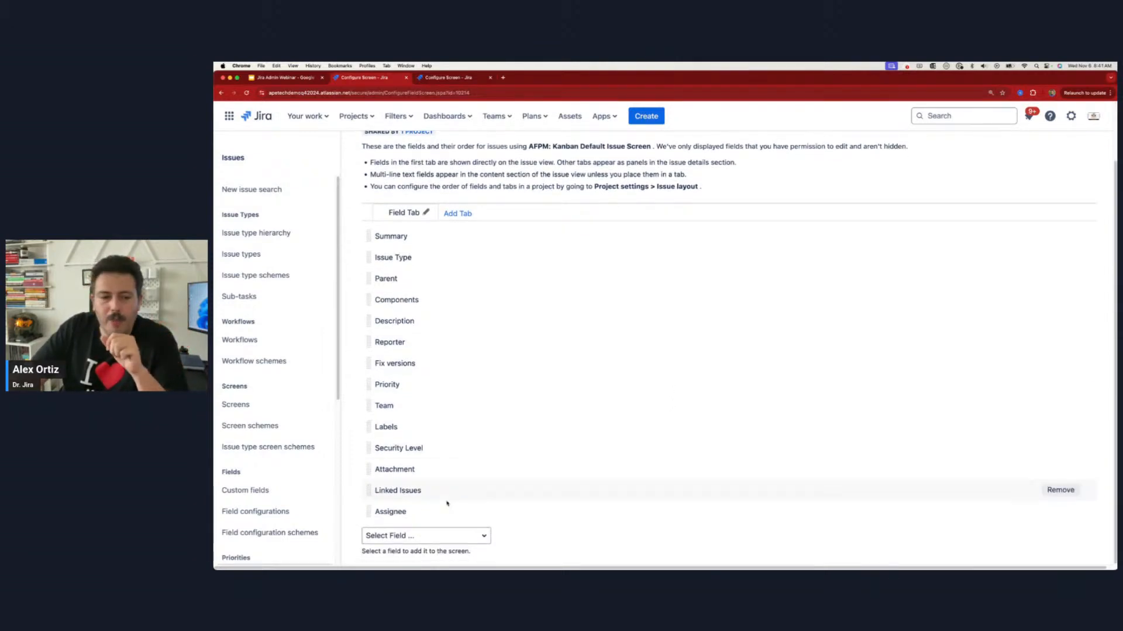
left_click(393, 535)
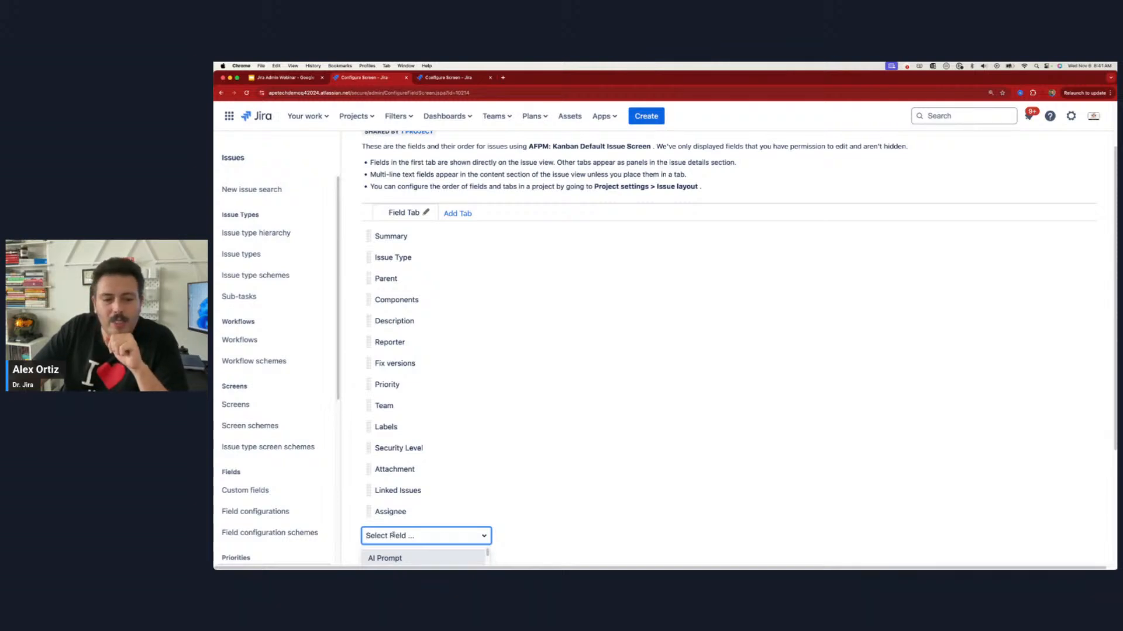
left_click(395, 559)
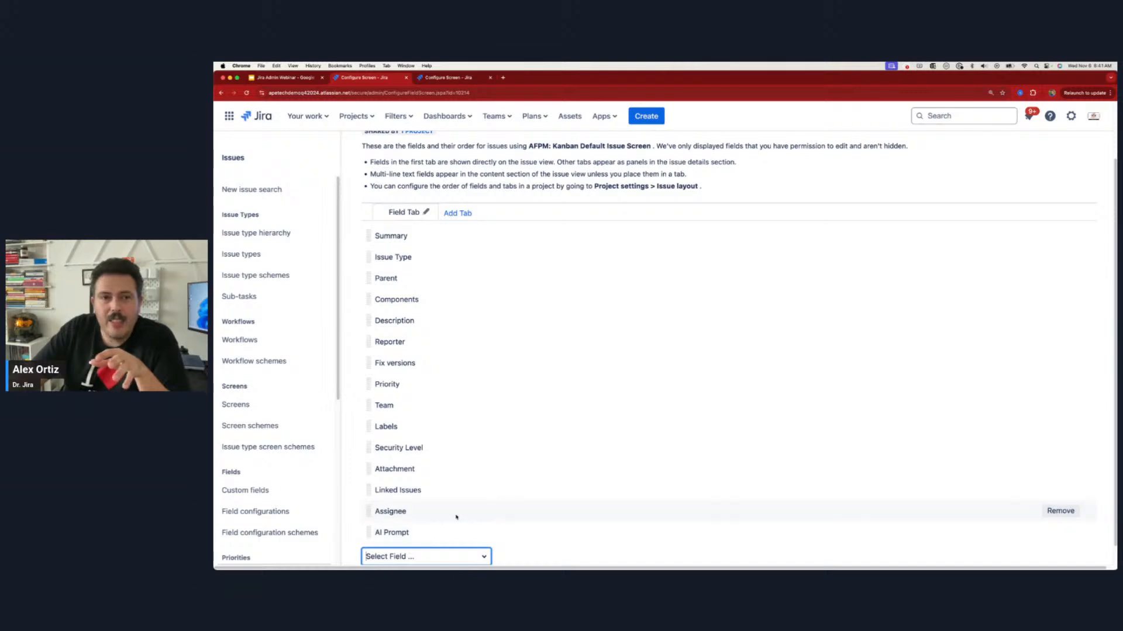
Step: Return to the AI for Project Managers project's issues and view "This is a story" for the AI Prompt field
left_click(367, 117)
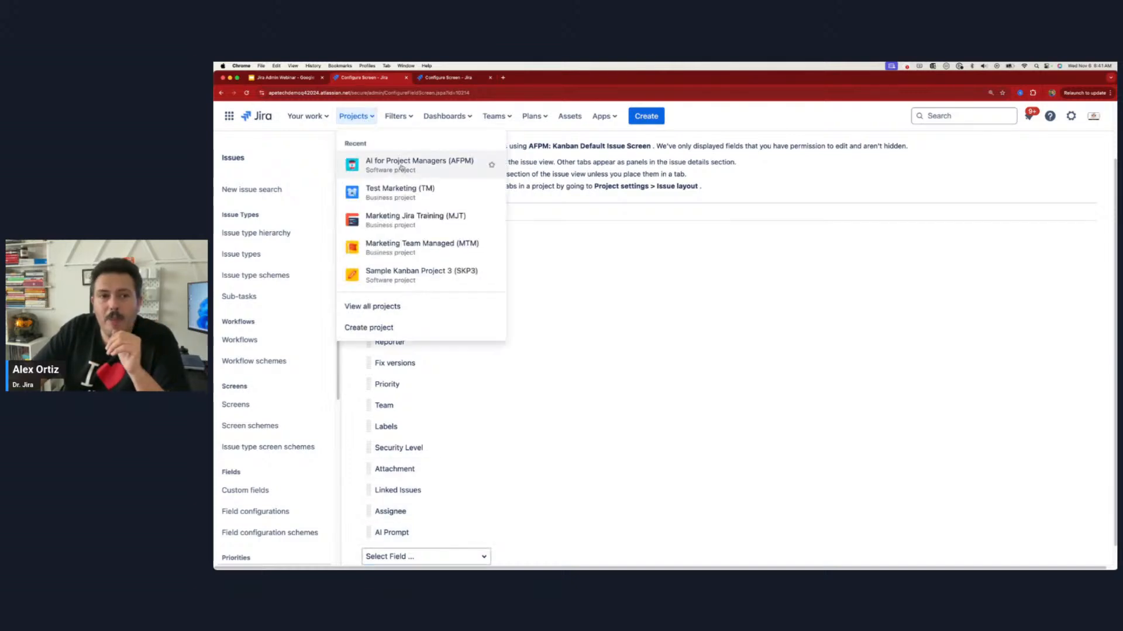
left_click(405, 170)
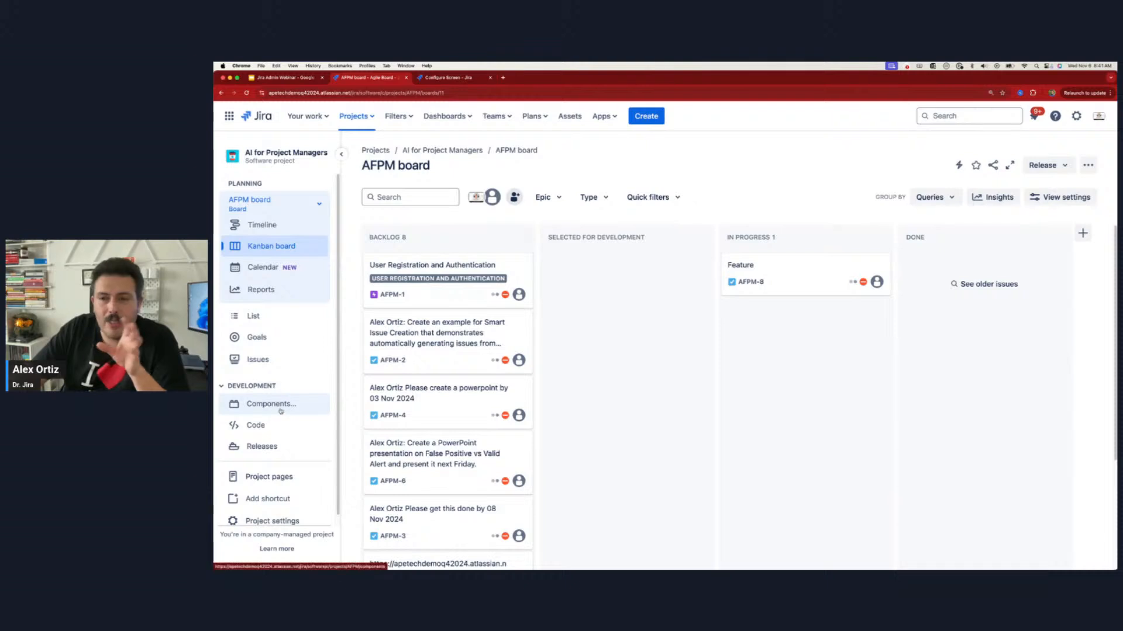
left_click(261, 364)
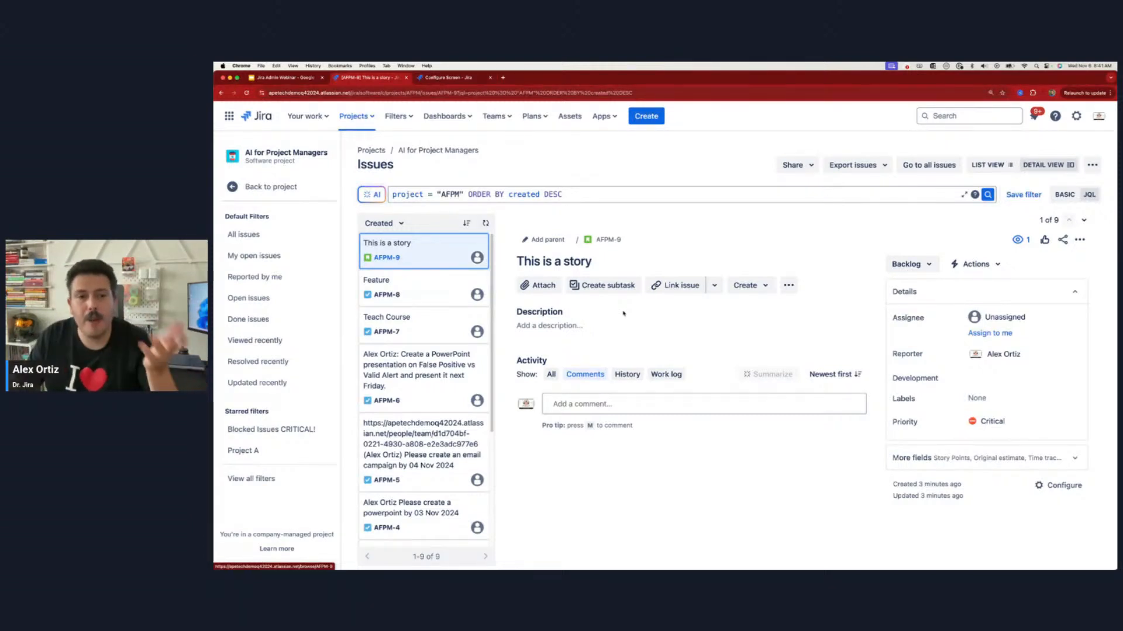
Step: Search the issues with the JQL query "AI Prompt[Paragraph]" is not empty and select "This is a story" in the results
triple_click(578, 192)
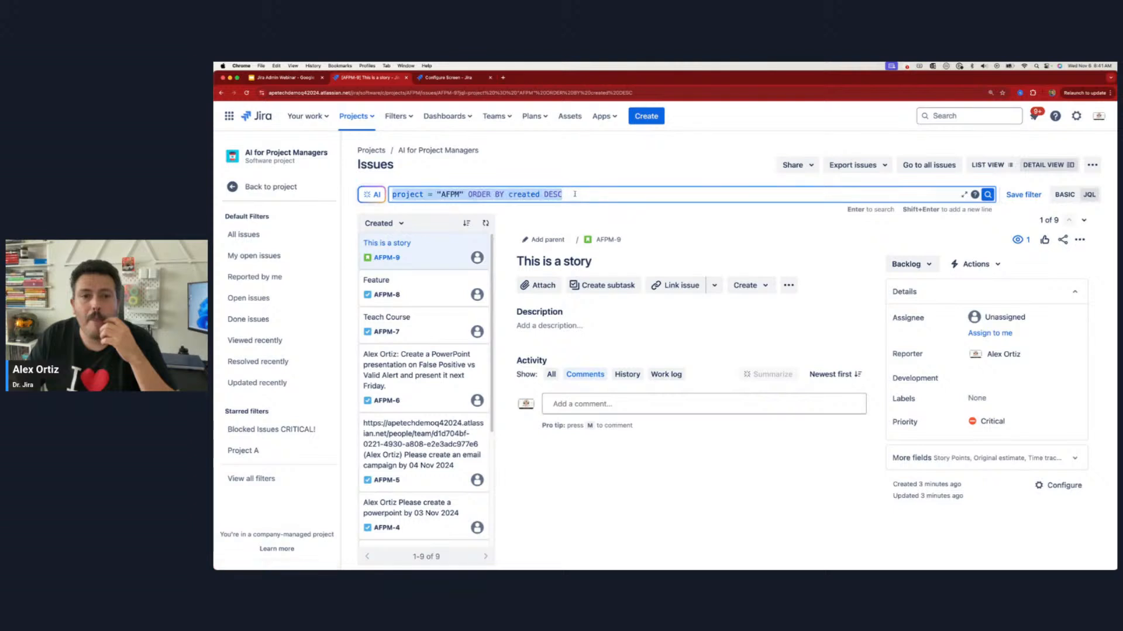
type("ai")
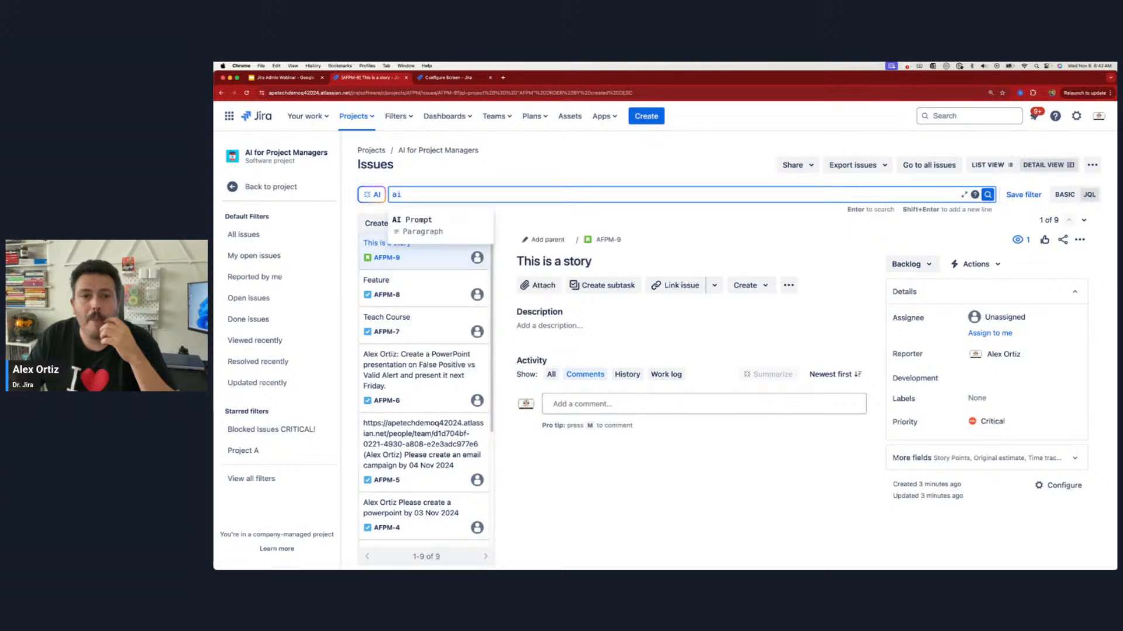
key("Return")
type("is ")
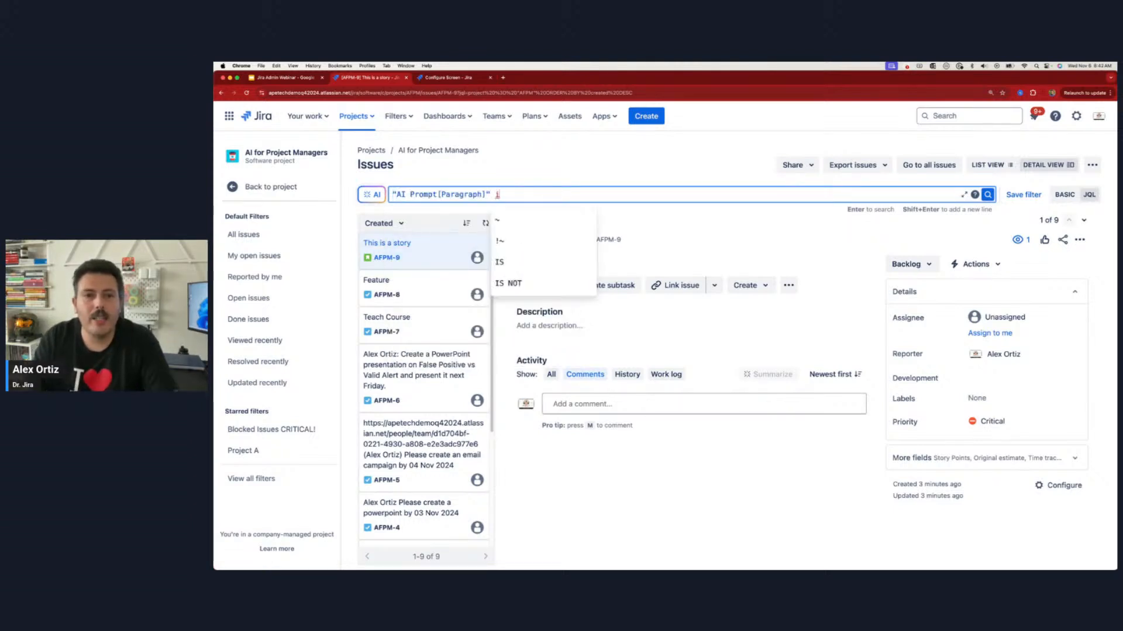
type("not empty")
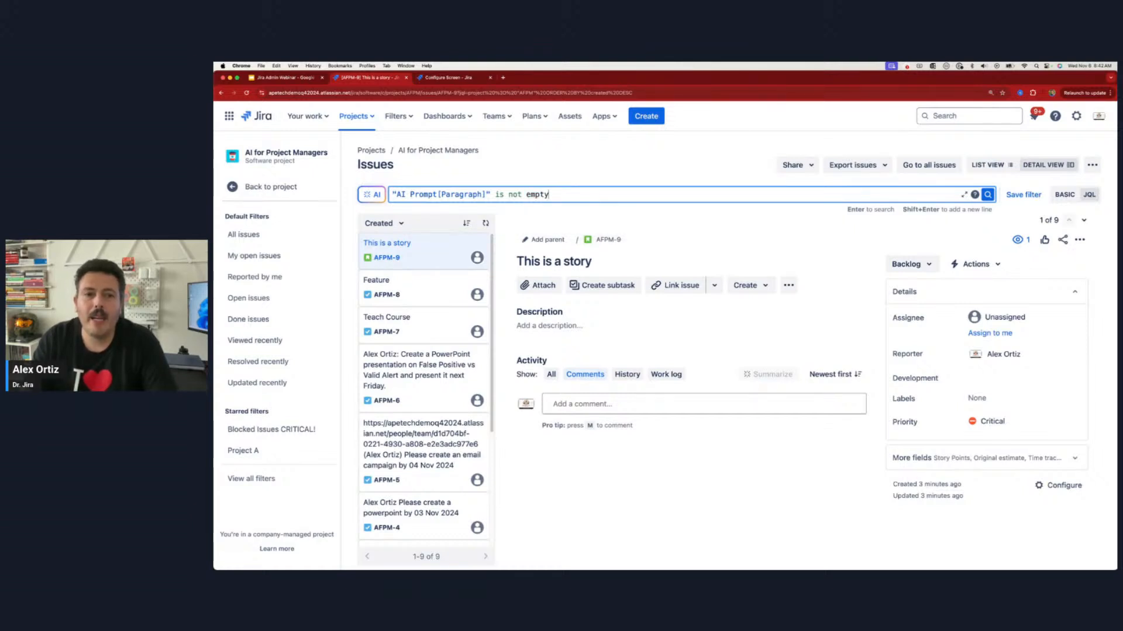
key("Return")
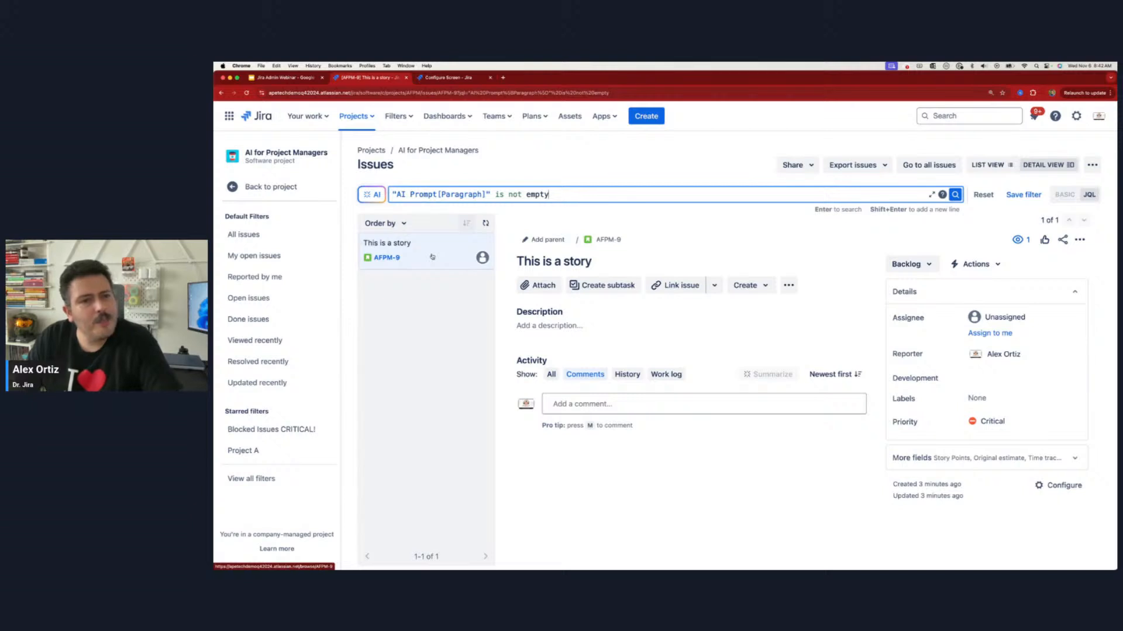
left_click(432, 256)
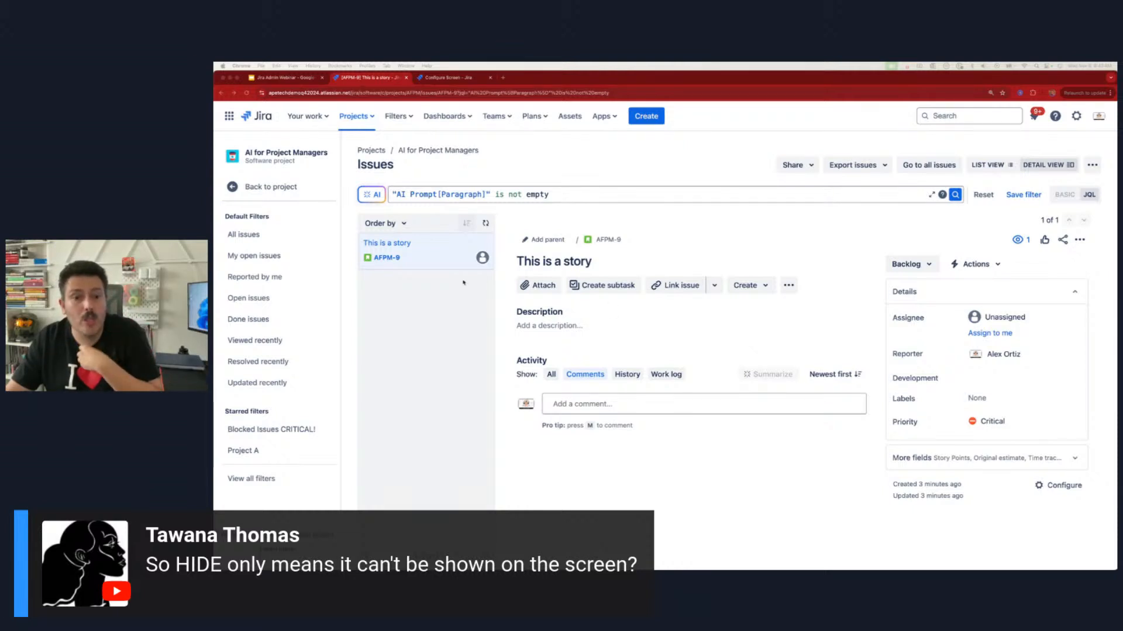
left_click(422, 197)
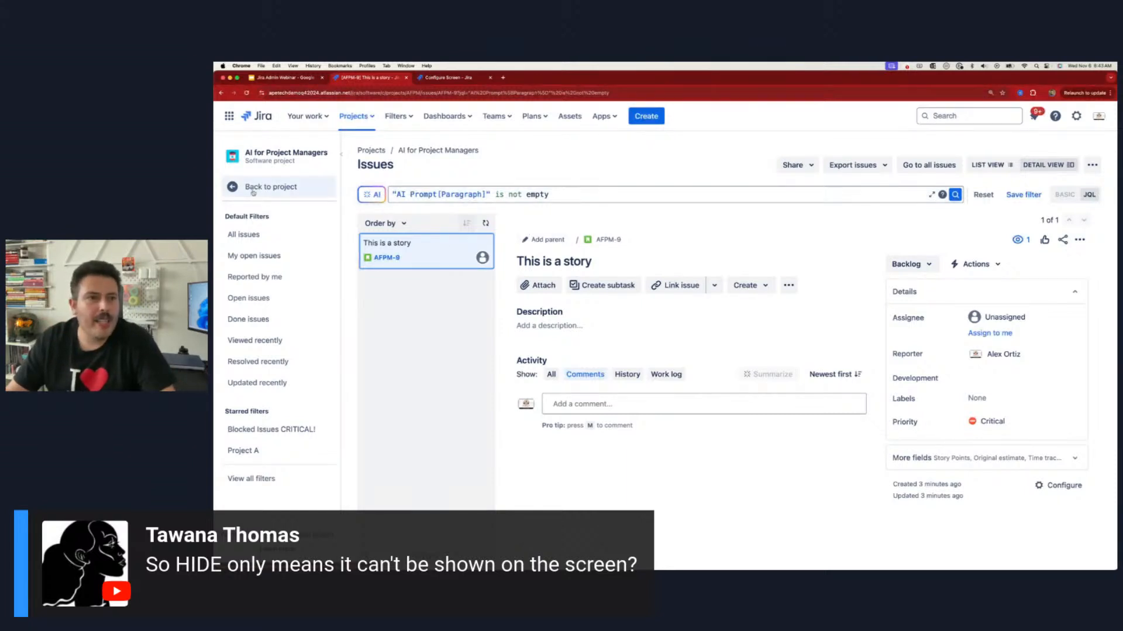
Step: Open the AI PM Project Default Field Configuration in the other browser tab and hide the AI Prompt field
left_click(456, 80)
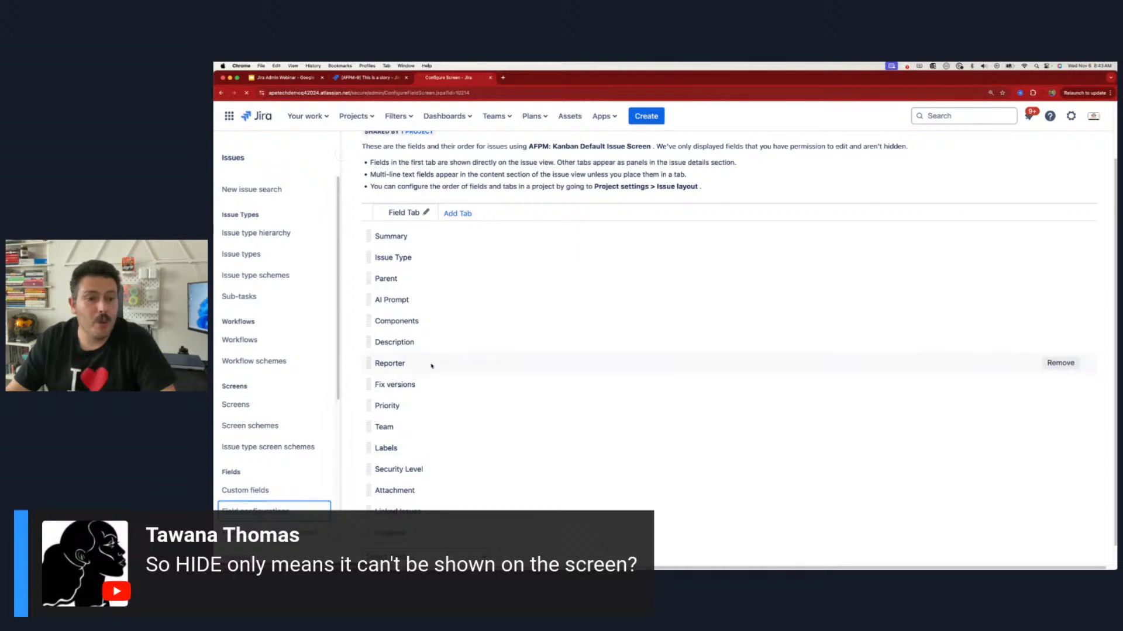
left_click(415, 364)
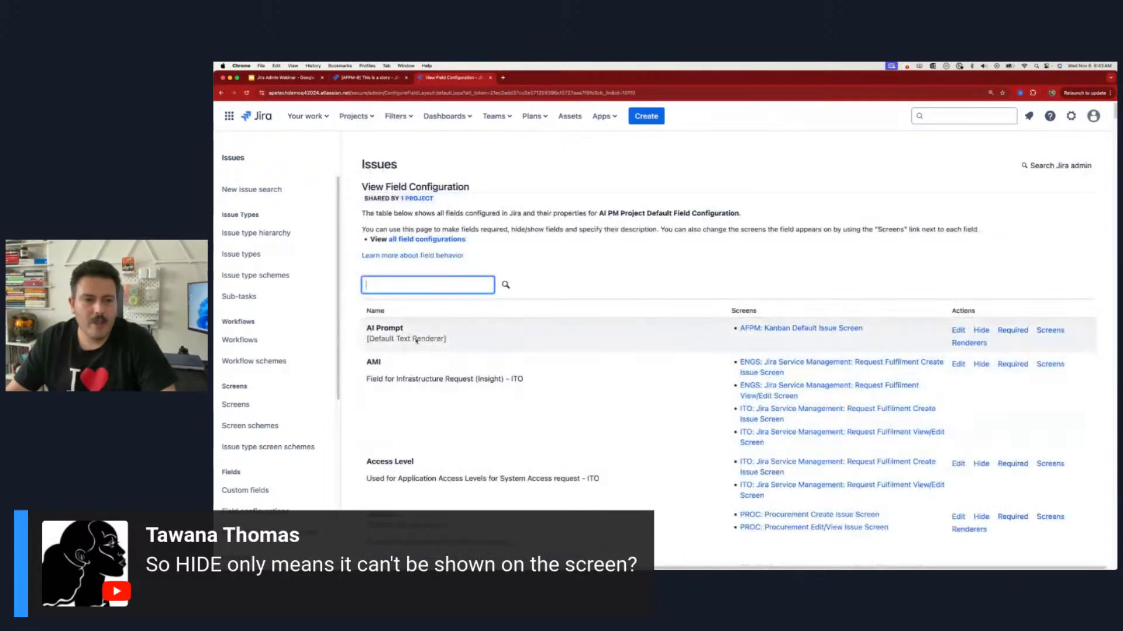
left_click(983, 331)
left_click(981, 331)
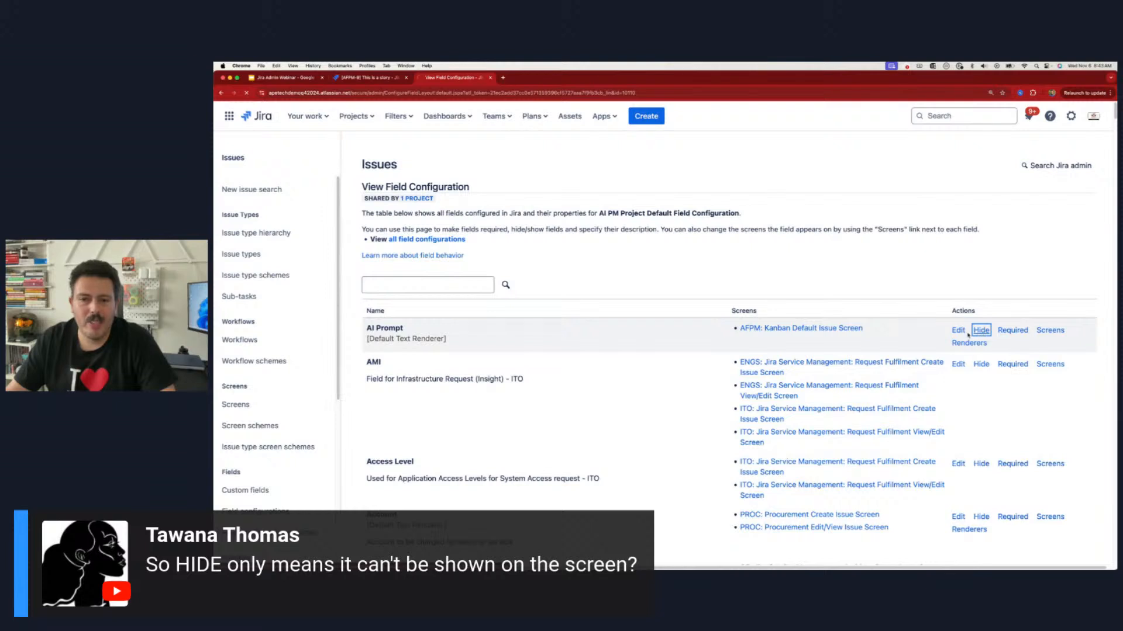
Step: Return to the issue search tab and reload it to recheck the "This is a story" issue and the AI Prompt query
left_click(377, 80)
left_click(246, 92)
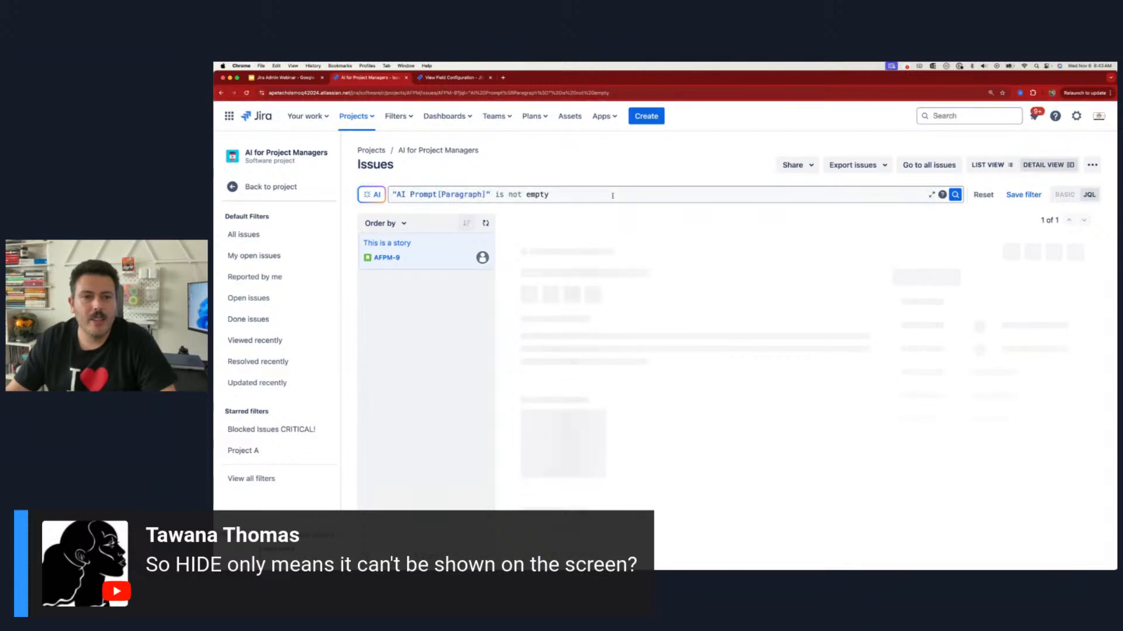
left_click(612, 195)
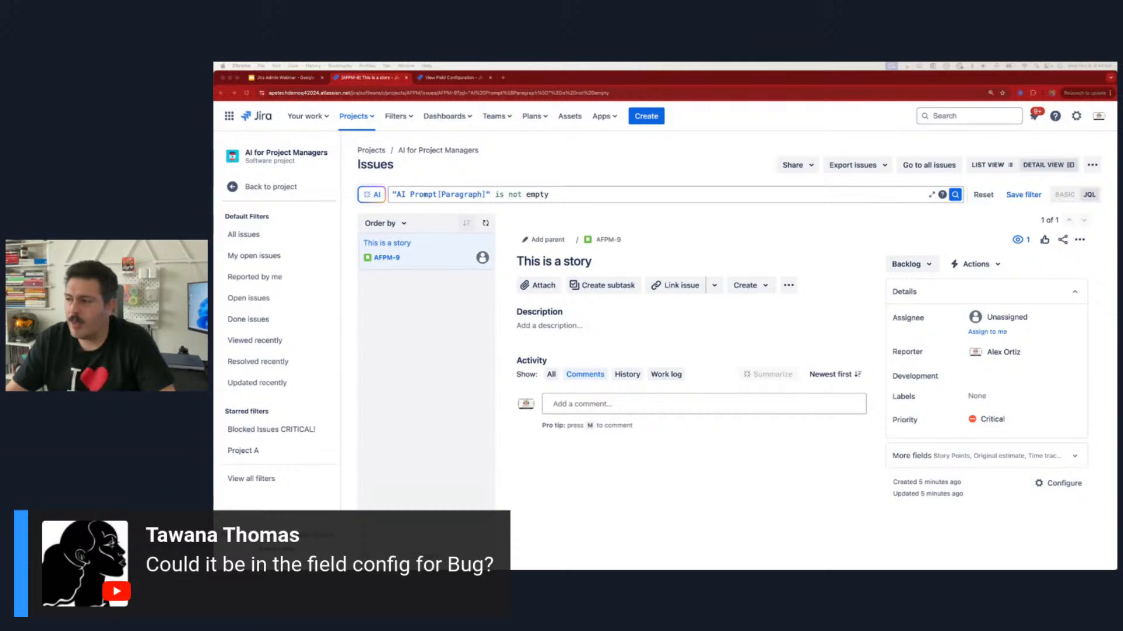
Step: Replace the query with project= "AI for Project Managers" and "AI Prompt[Paragraph]" is not empty, and run the search
left_click(565, 196)
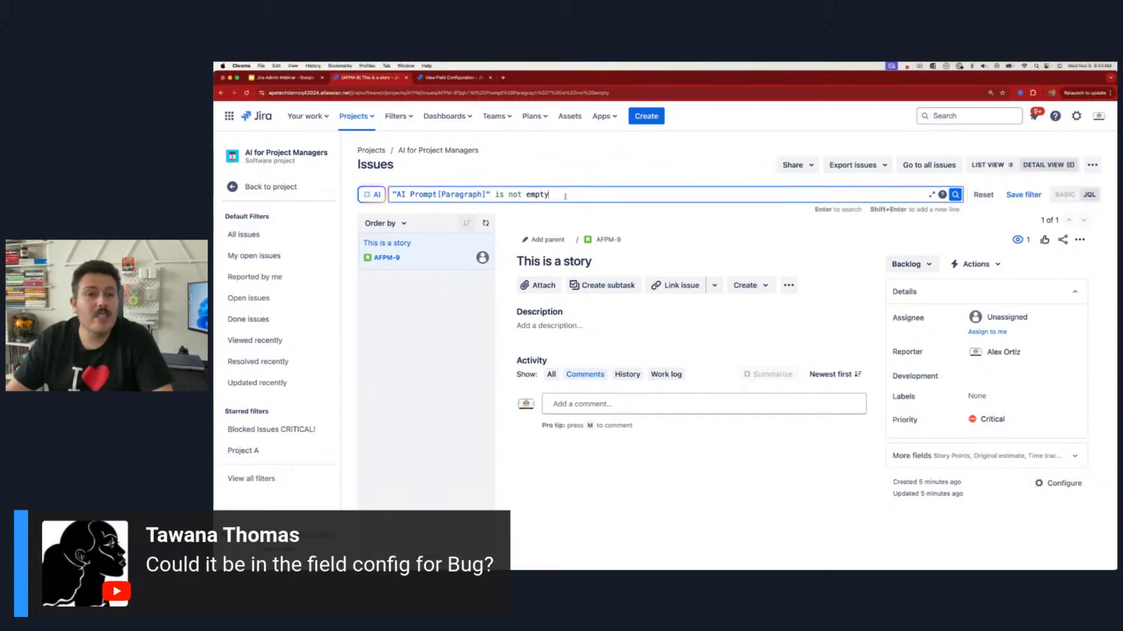
key("super+a")
type("project= ai")
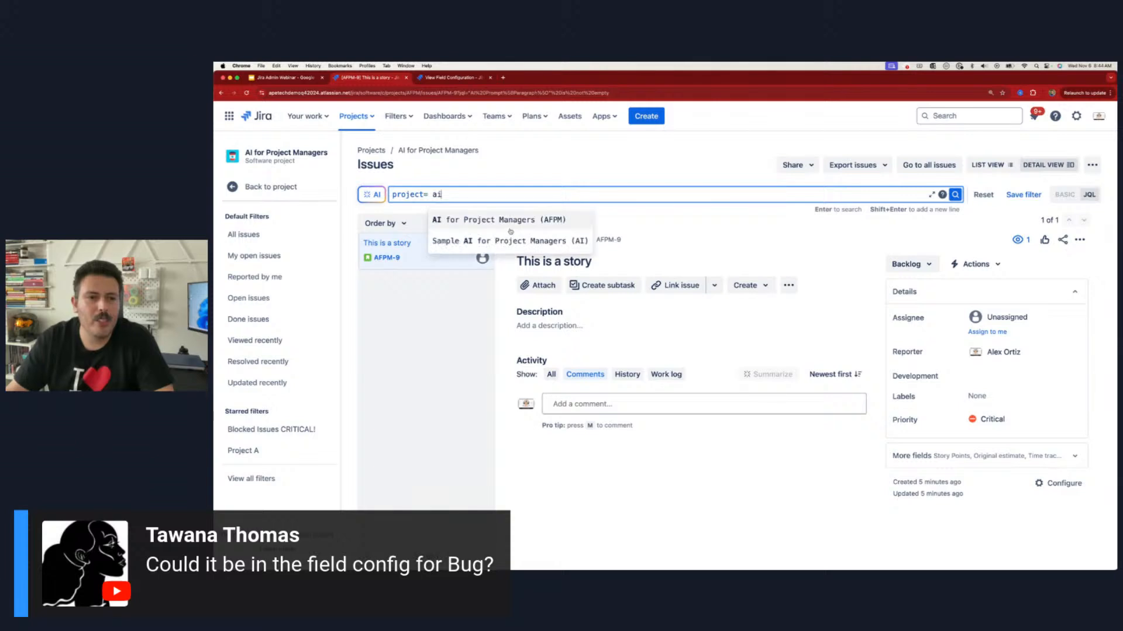
left_click(516, 223)
type("and")
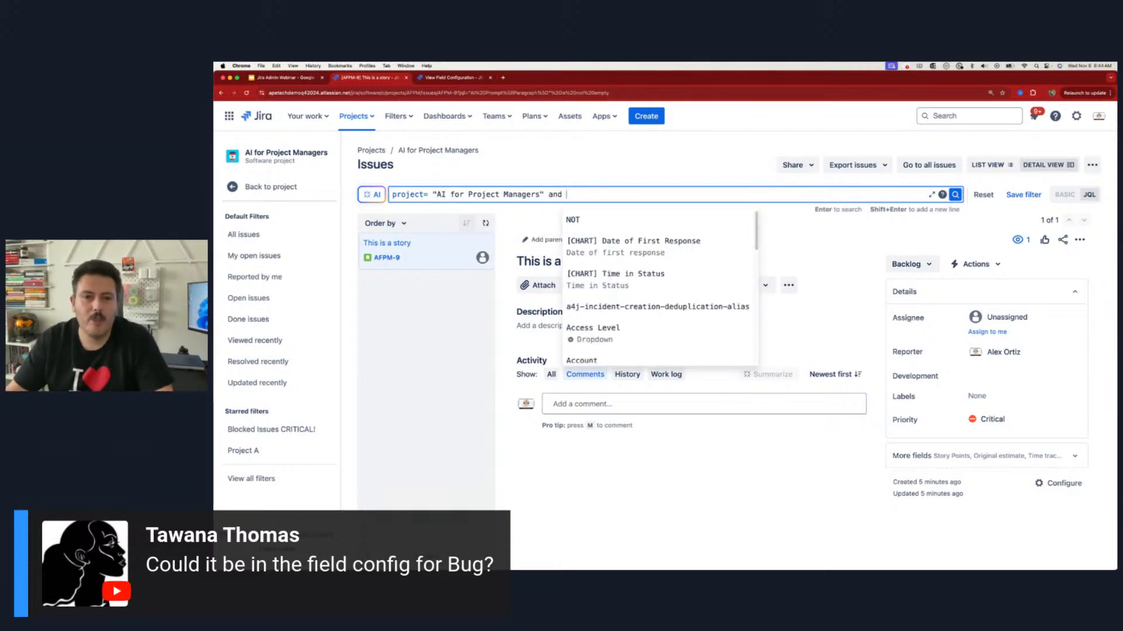
type("\"AI Prompt[Paragraph]\"")
type("is ")
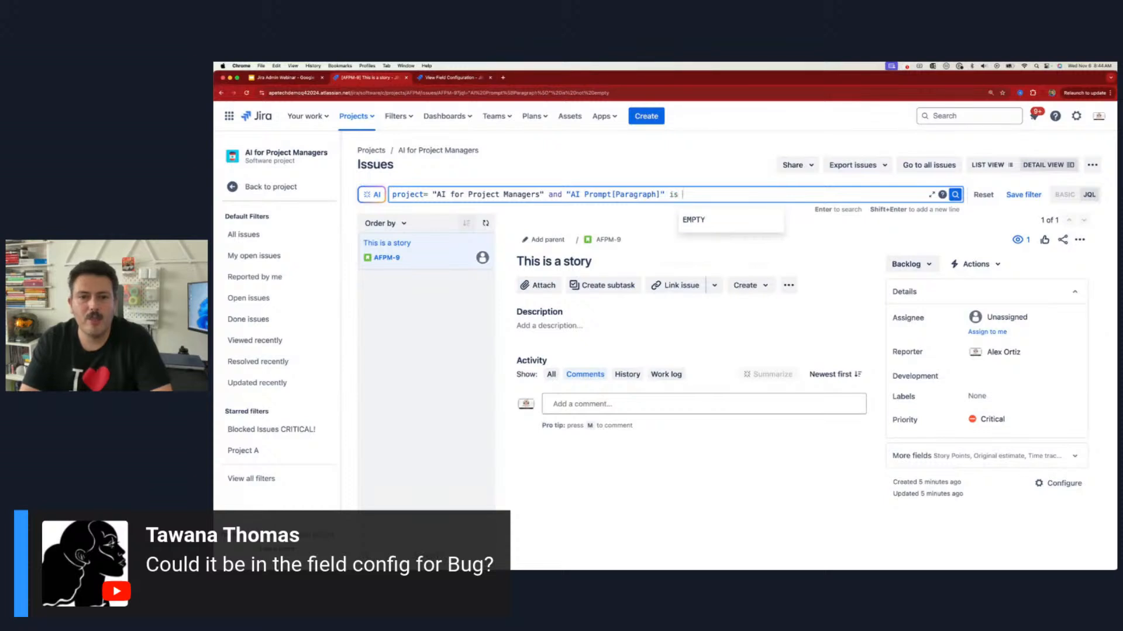
type("not empty")
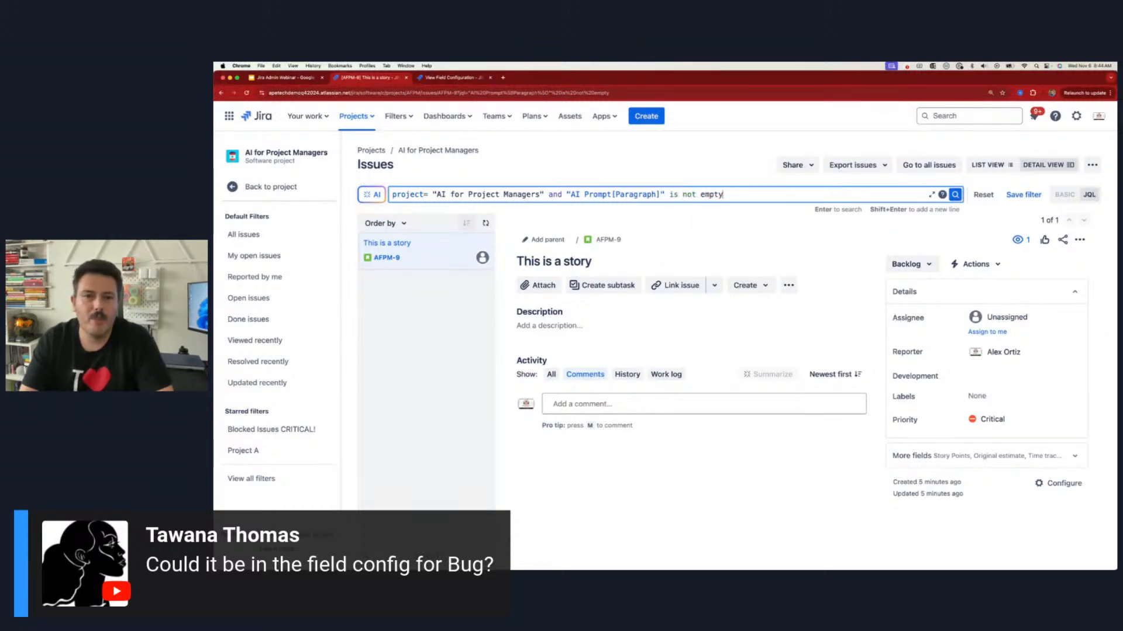
key("Return")
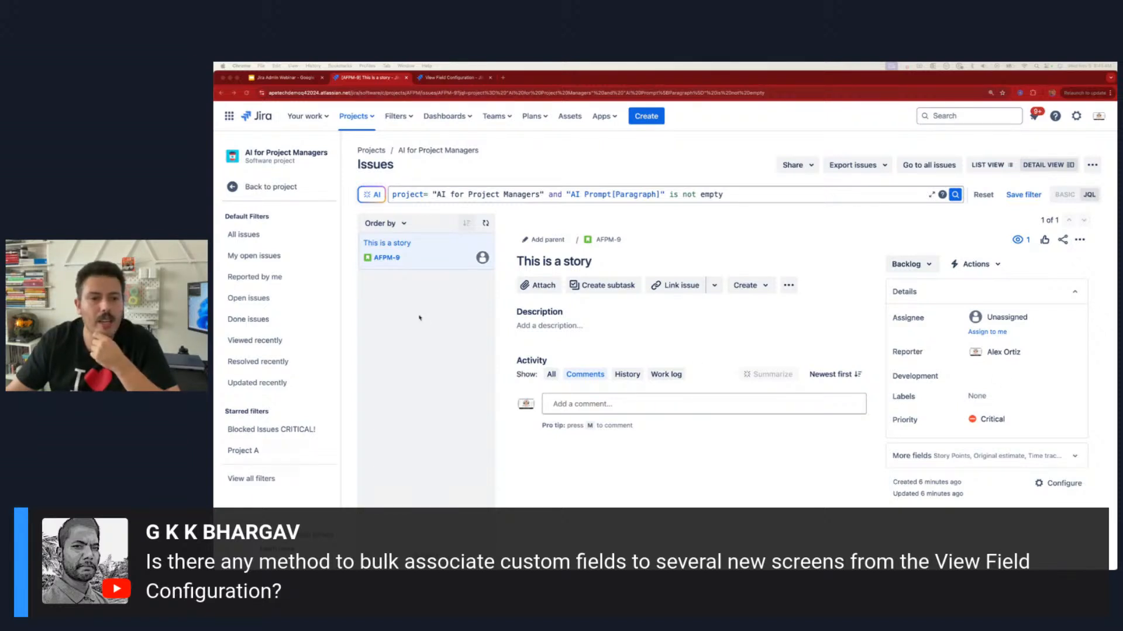
Step: Open the custom fields list in the field configuration browser tab and start creating a Checkboxes custom field
left_click(453, 78)
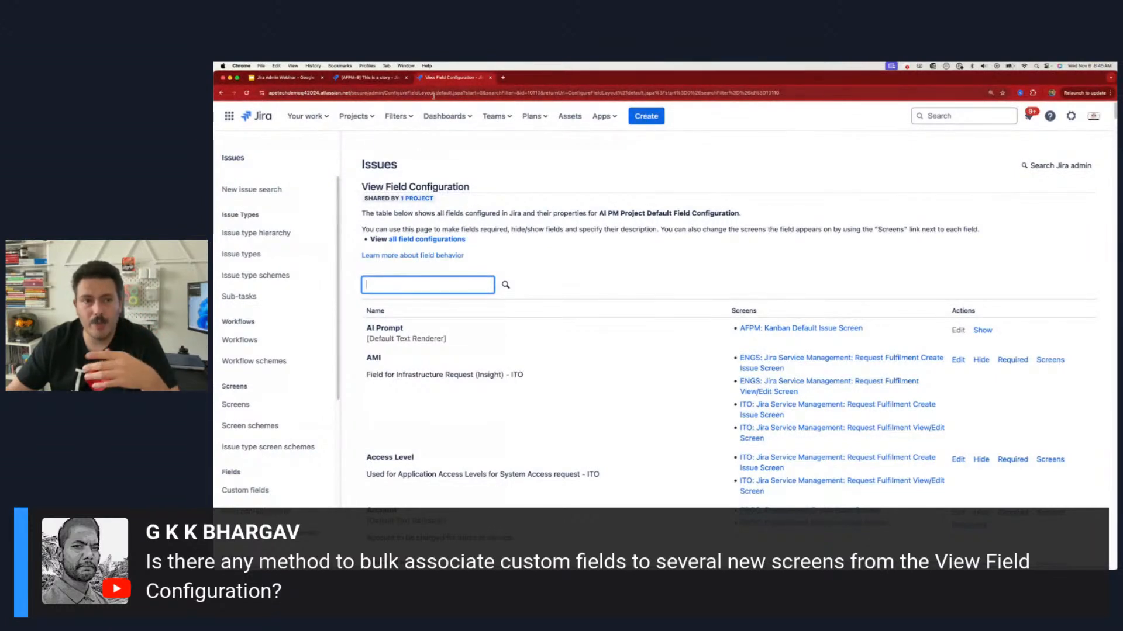
left_click(245, 490)
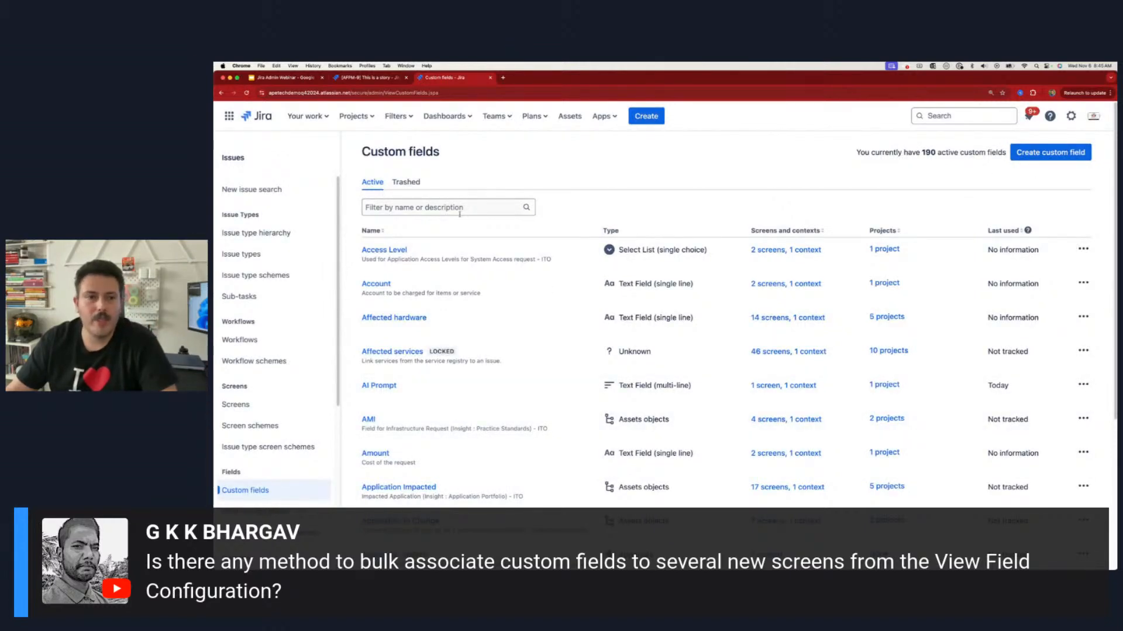
left_click(1014, 149)
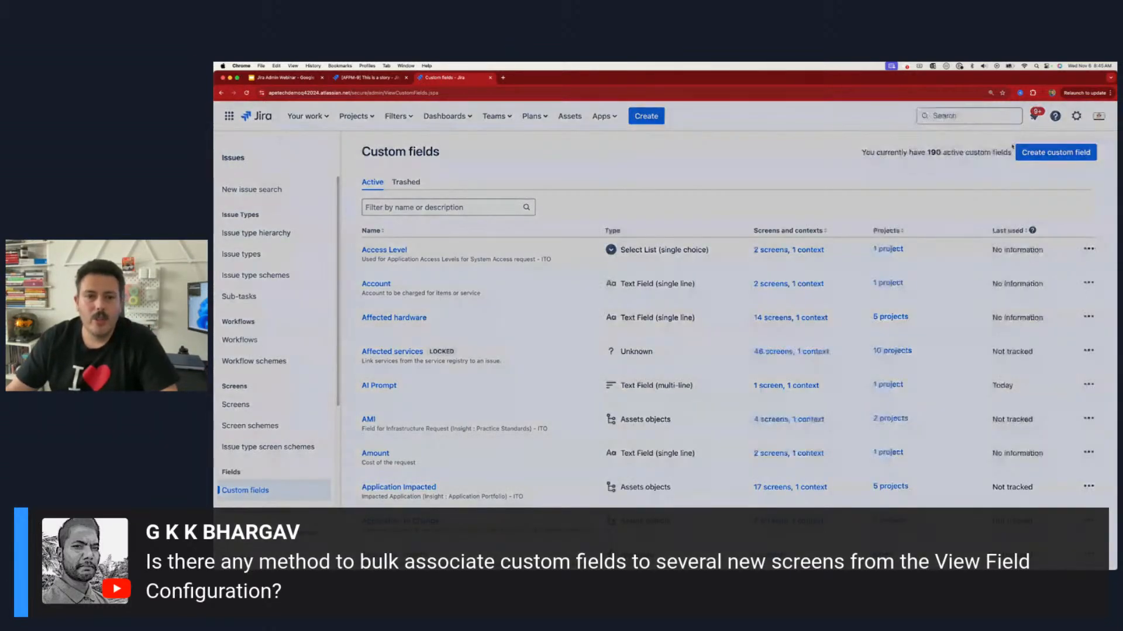
key("Return")
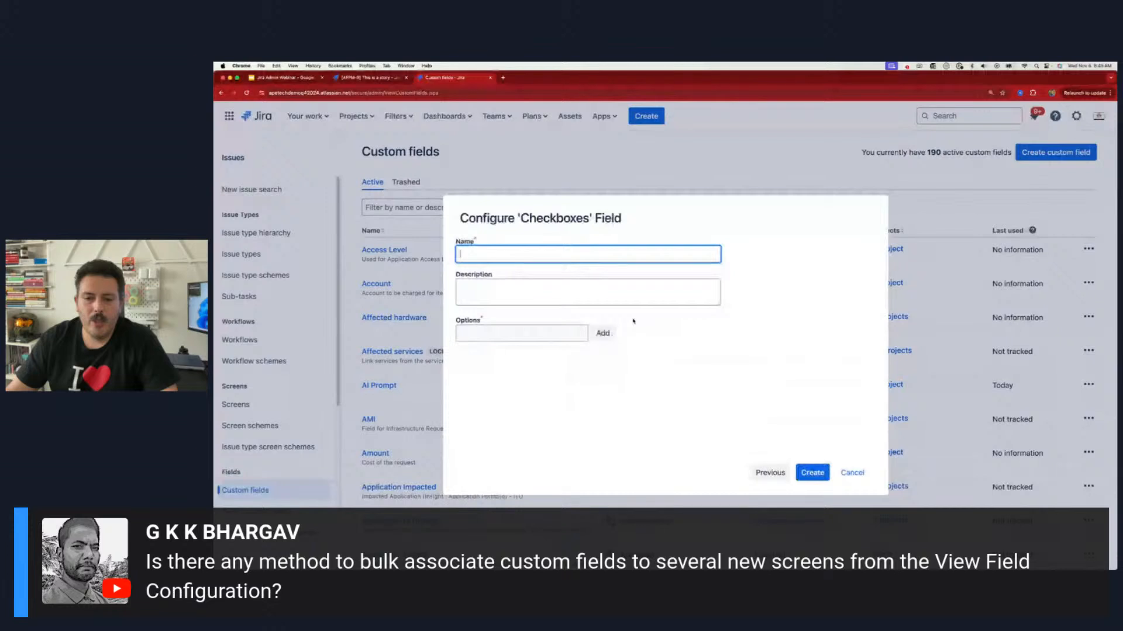
Step: Name the checkboxes field Ai checklist, add the options 1 and 2, and create it
type("Ai checklist")
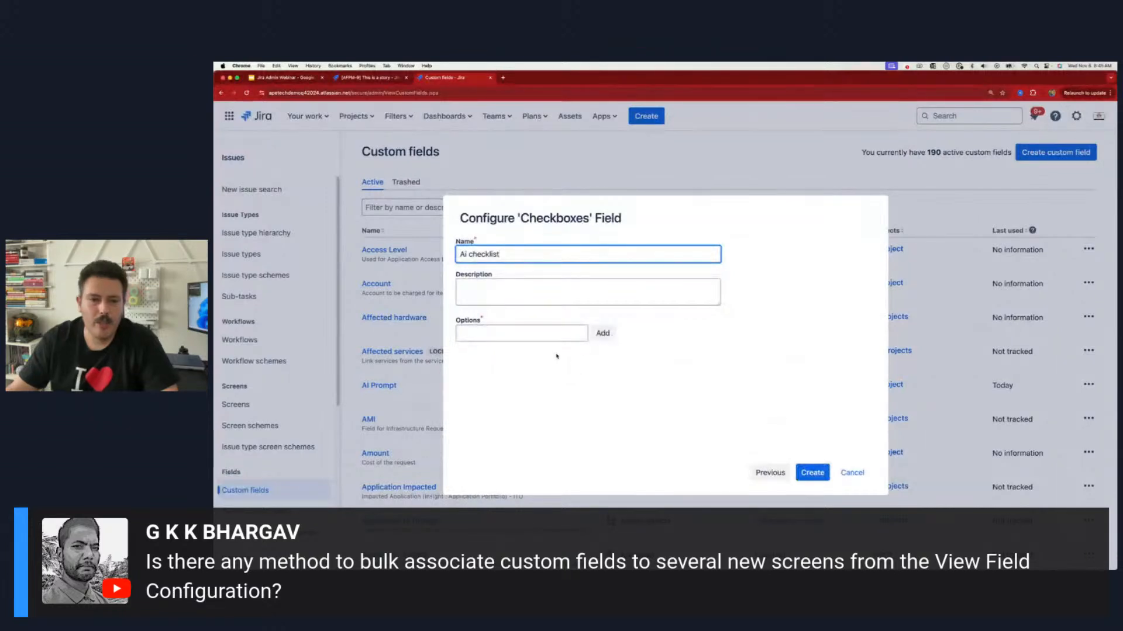
left_click(557, 338)
type("1")
key("Return")
type("2")
key("Return")
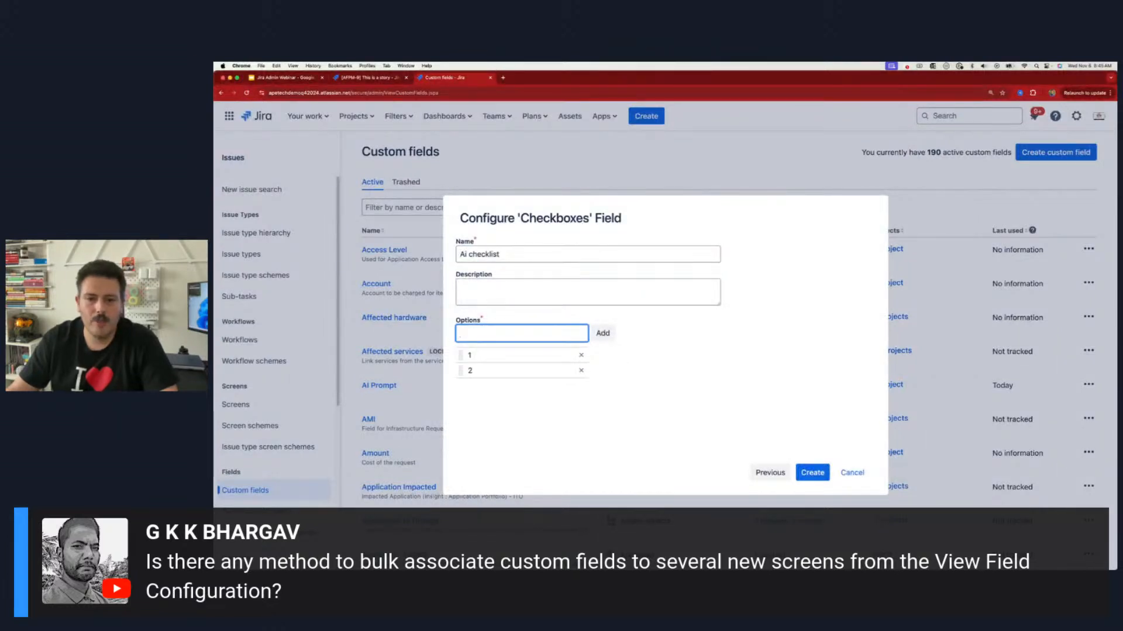
left_click(812, 472)
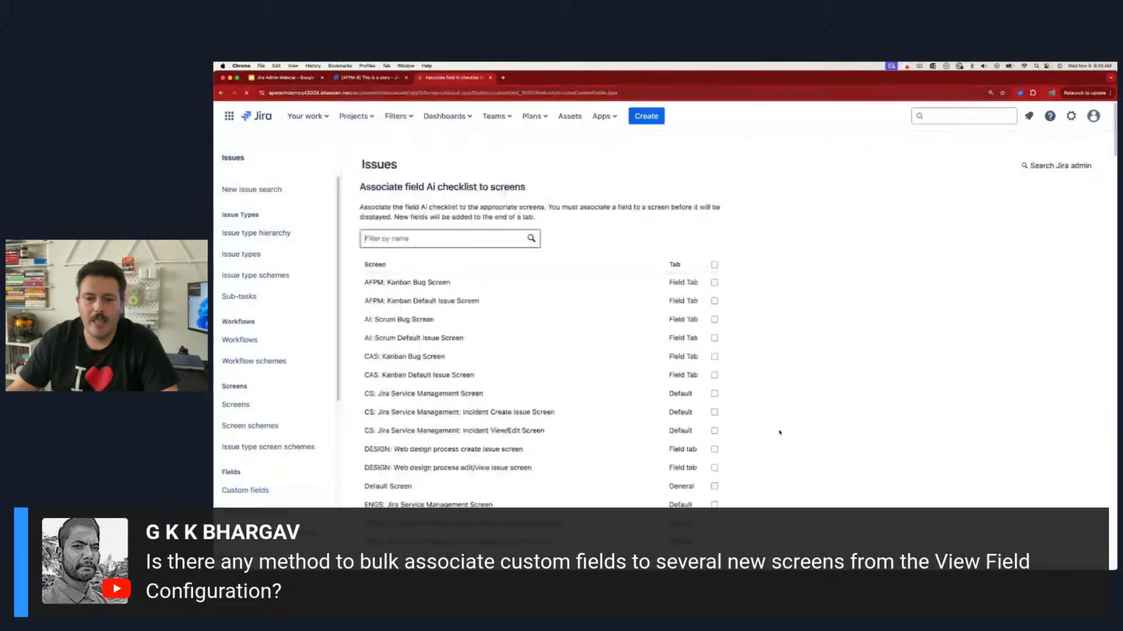
Step: Select AFPM: Kanban Bug Screen and AI: Scrum Default Issue Screen for association with Ai checklist, and look through the remaining screens
left_click(714, 282)
left_click(714, 338)
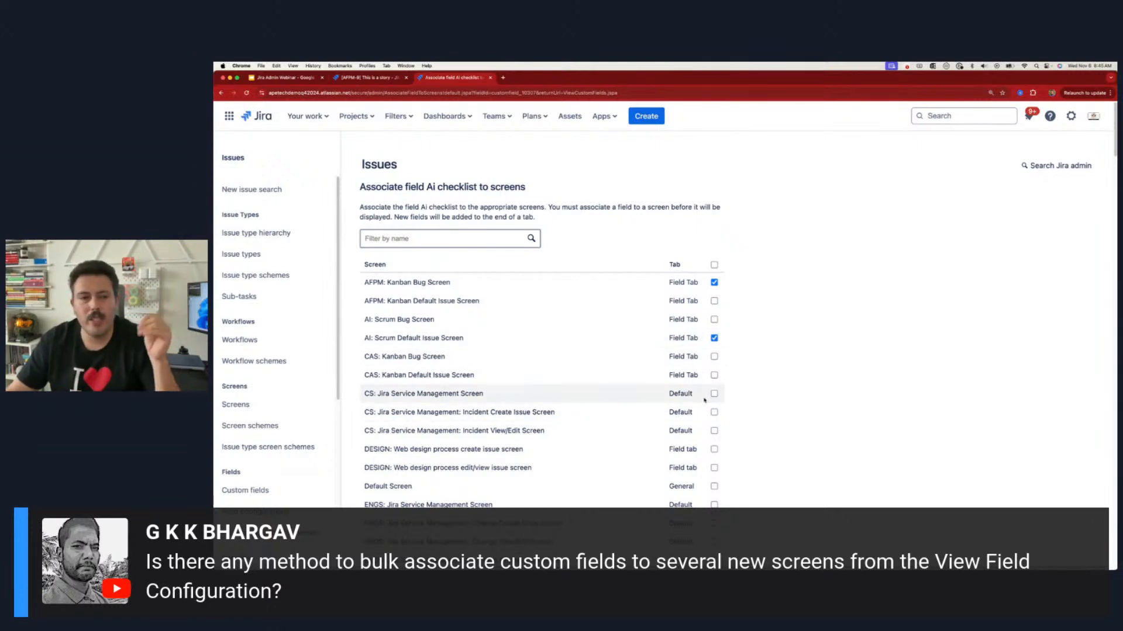
scroll(704, 400, "down", 10)
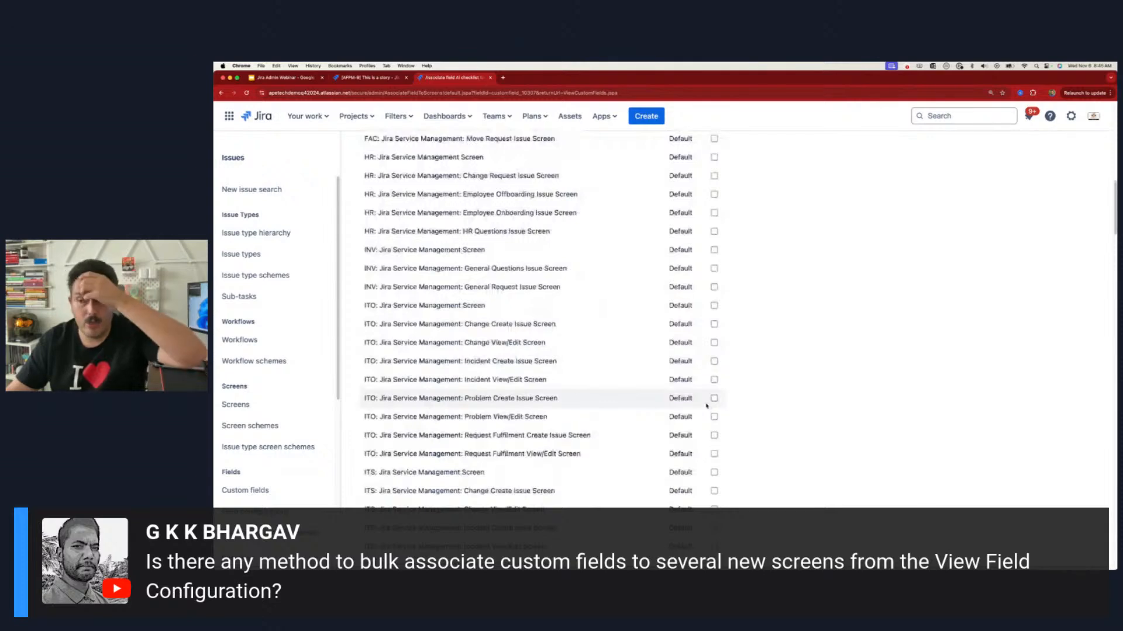
scroll(706, 406, "up", 15)
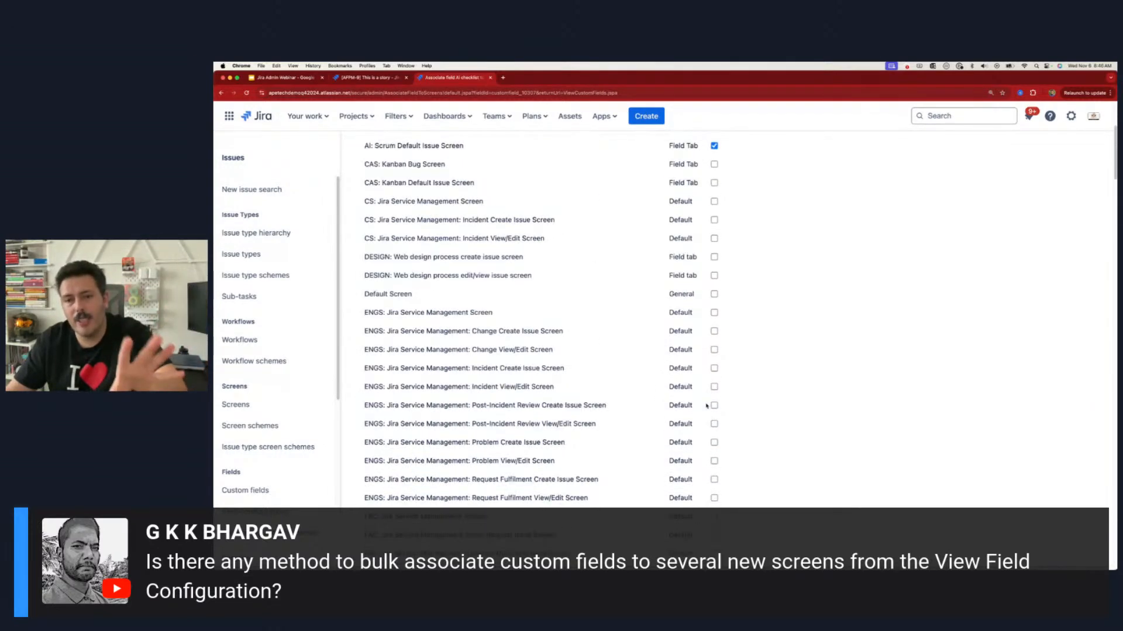
scroll(706, 406, "down", 6)
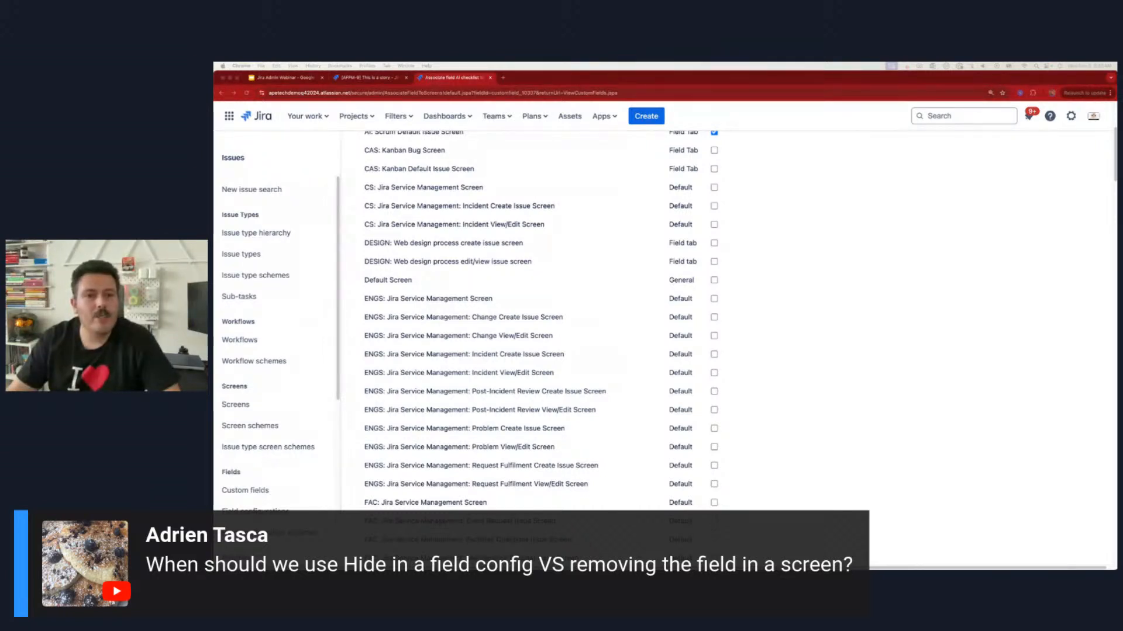
Step: In the issue search browser tab, open the AI PM Project Default Field Configuration from the issue administration settings
left_click(374, 78)
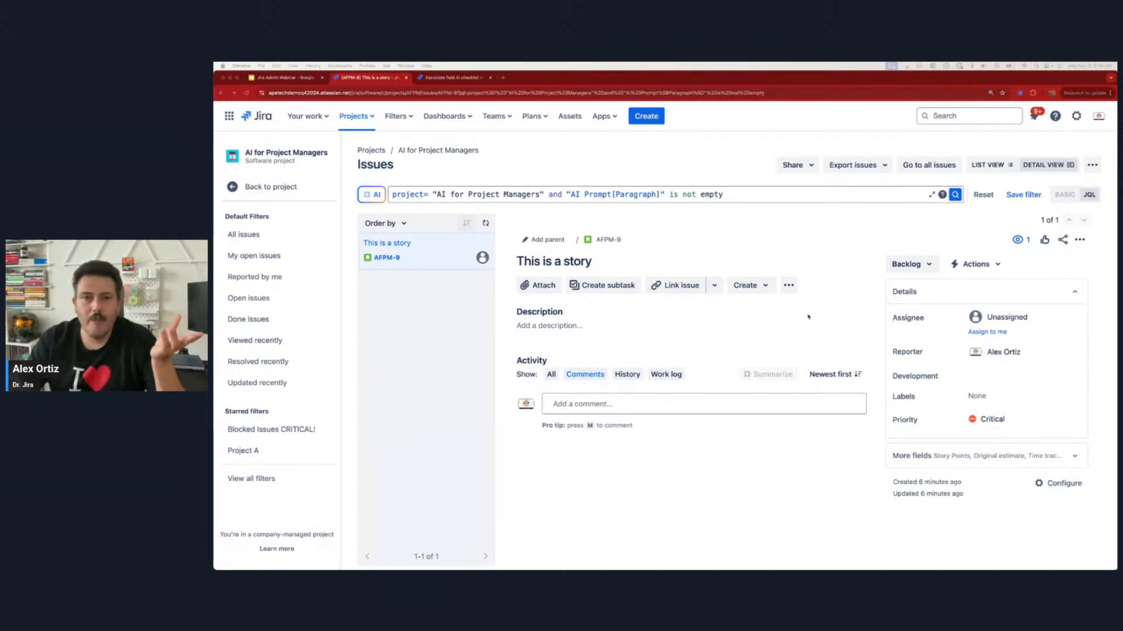
left_click(1076, 116)
left_click(922, 358)
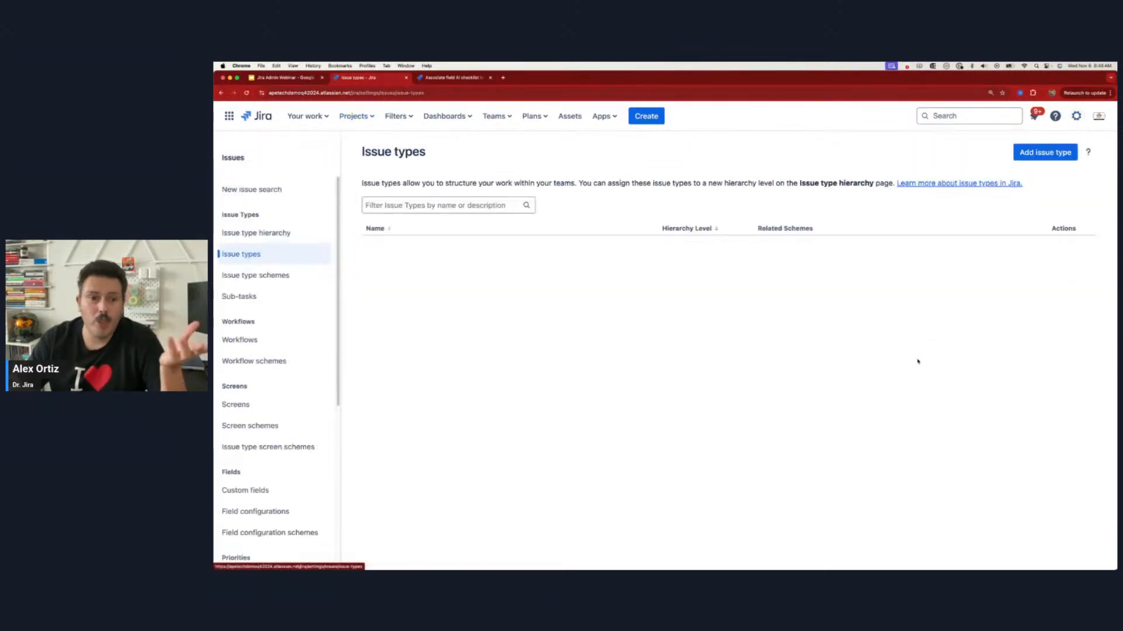
left_click(250, 511)
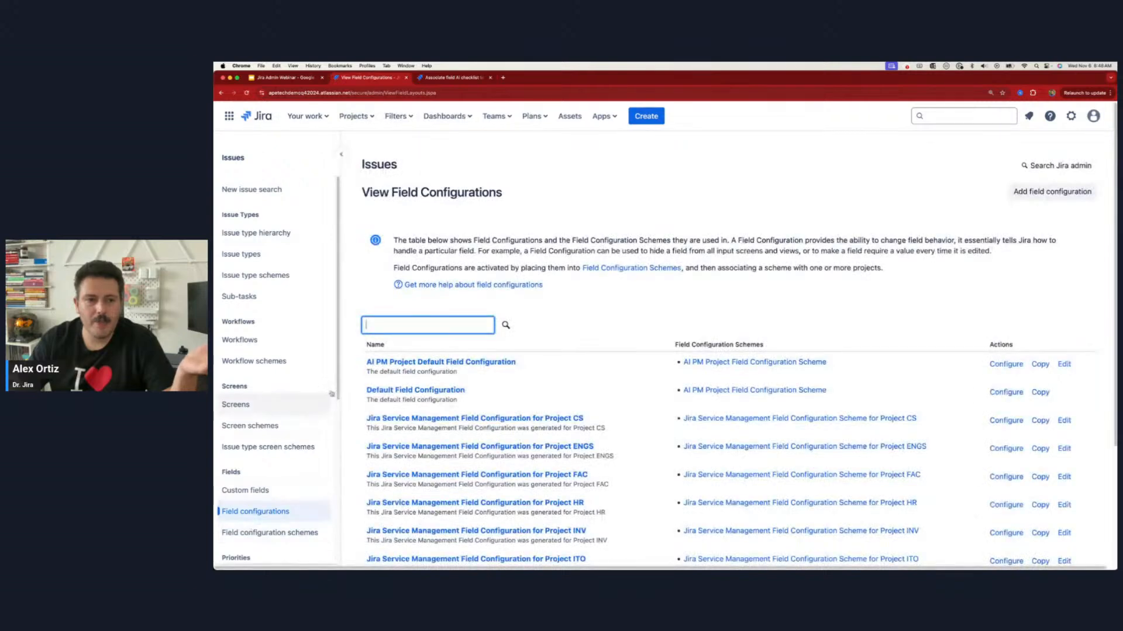
left_click(421, 363)
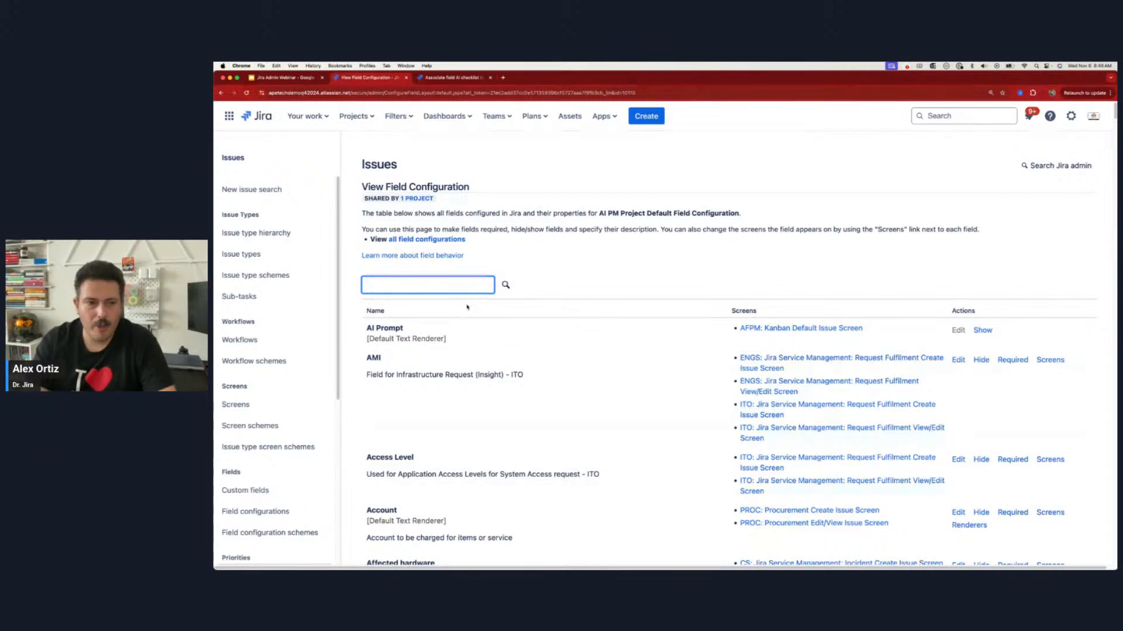
Step: Filter the field configuration by "priori" and make the Priority field optional
type("priori")
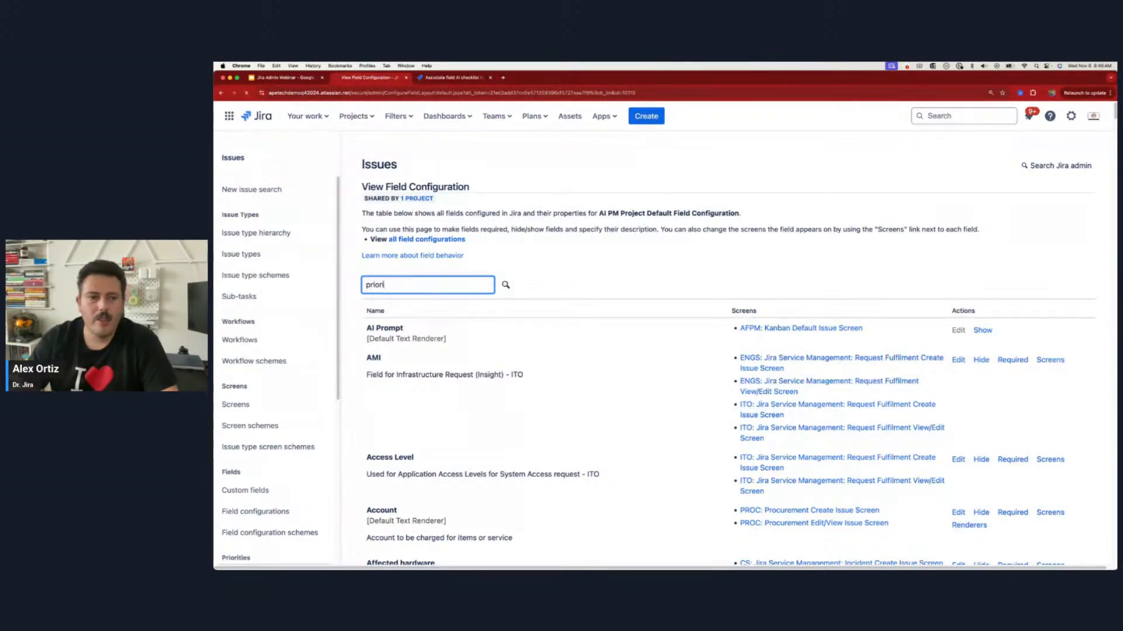
key("Return")
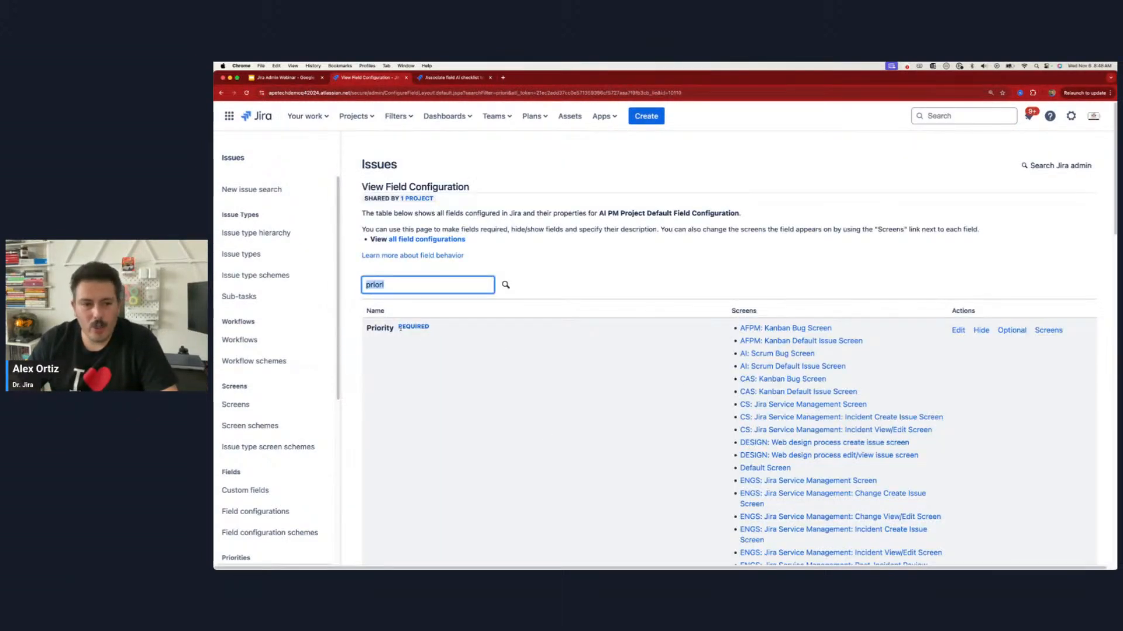
left_click_drag(399, 327, 431, 332)
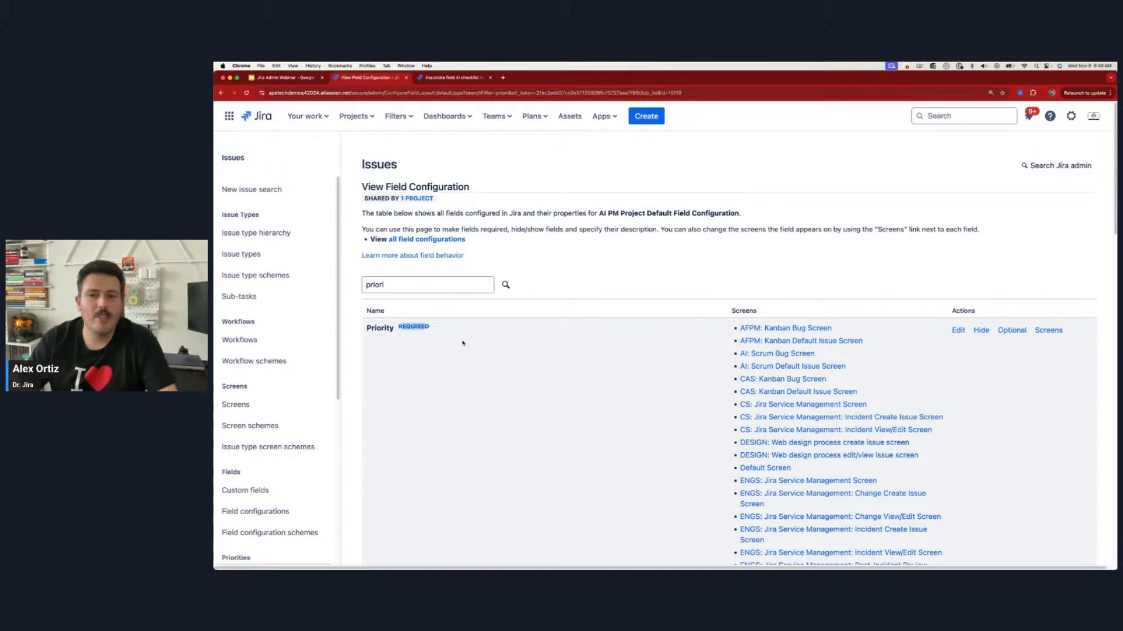
left_click(1011, 331)
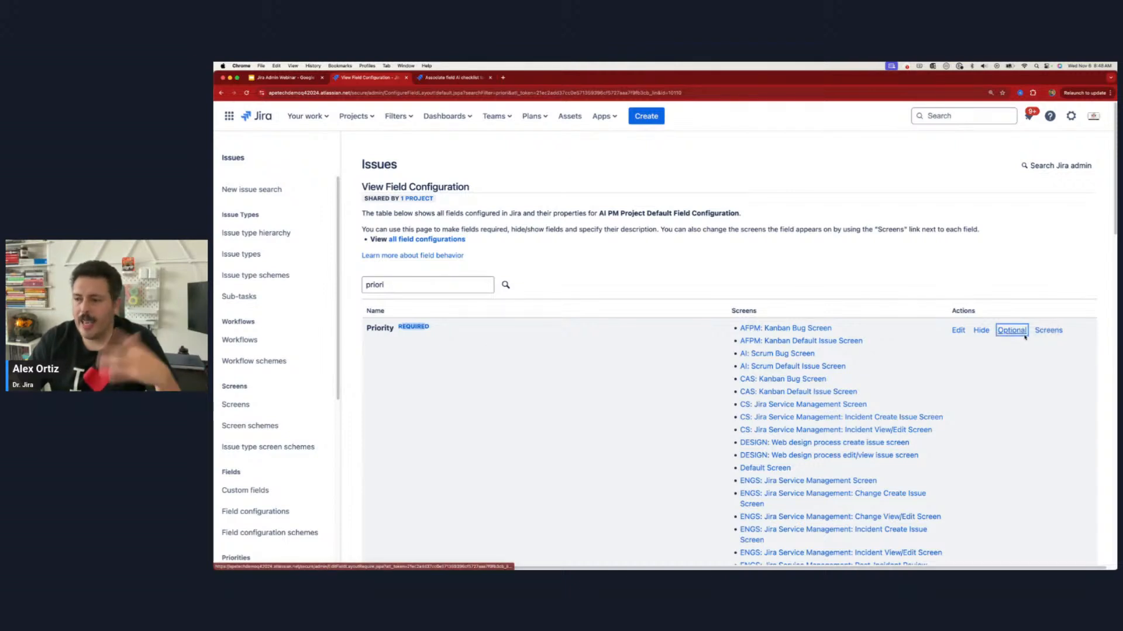